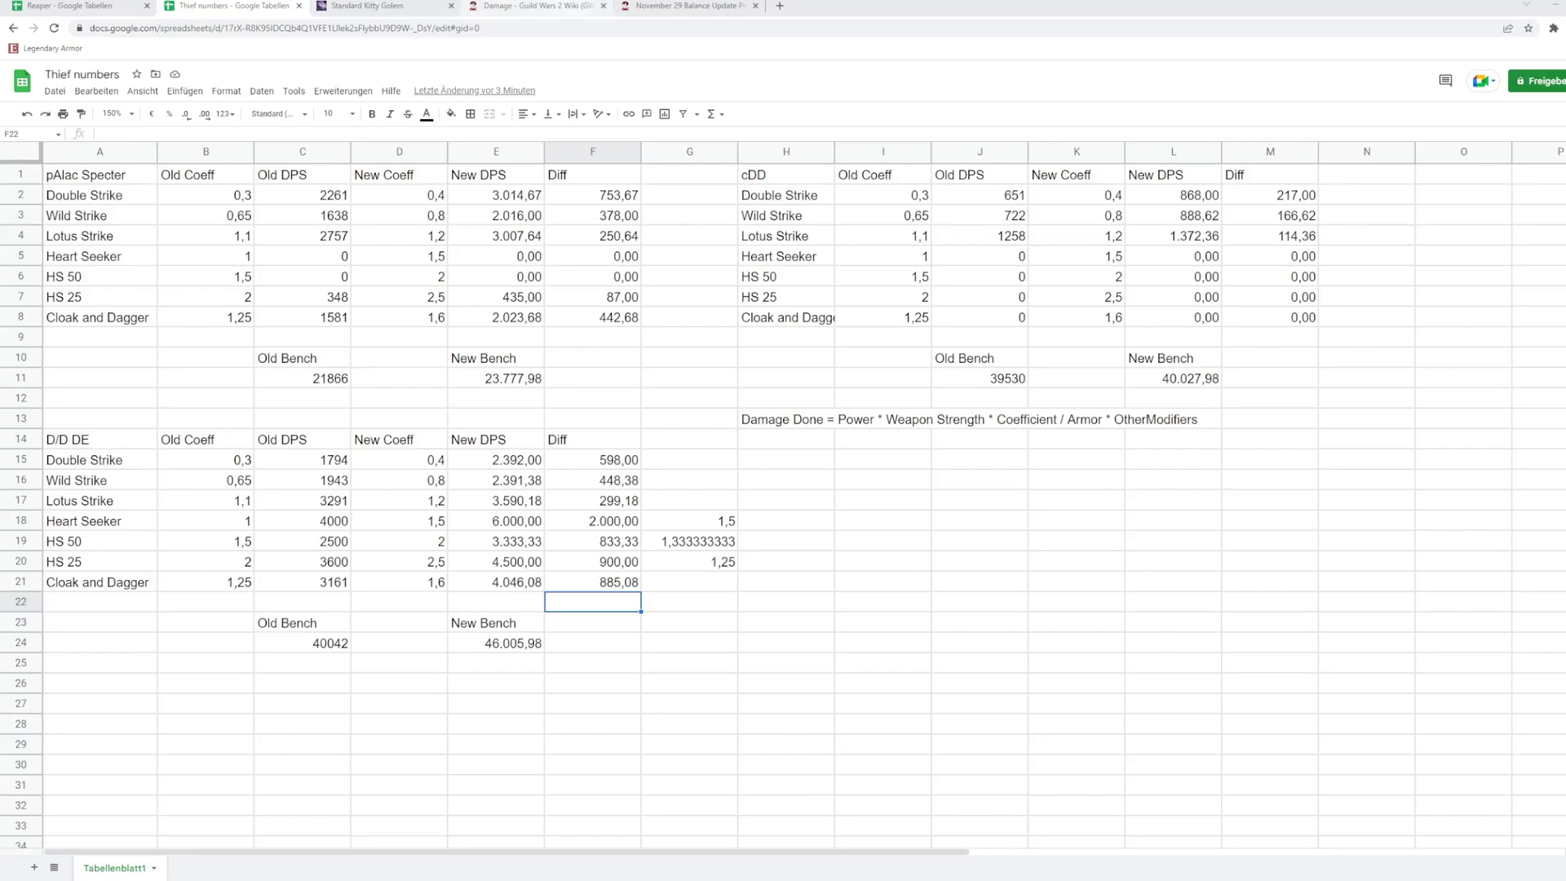
click(534, 6)
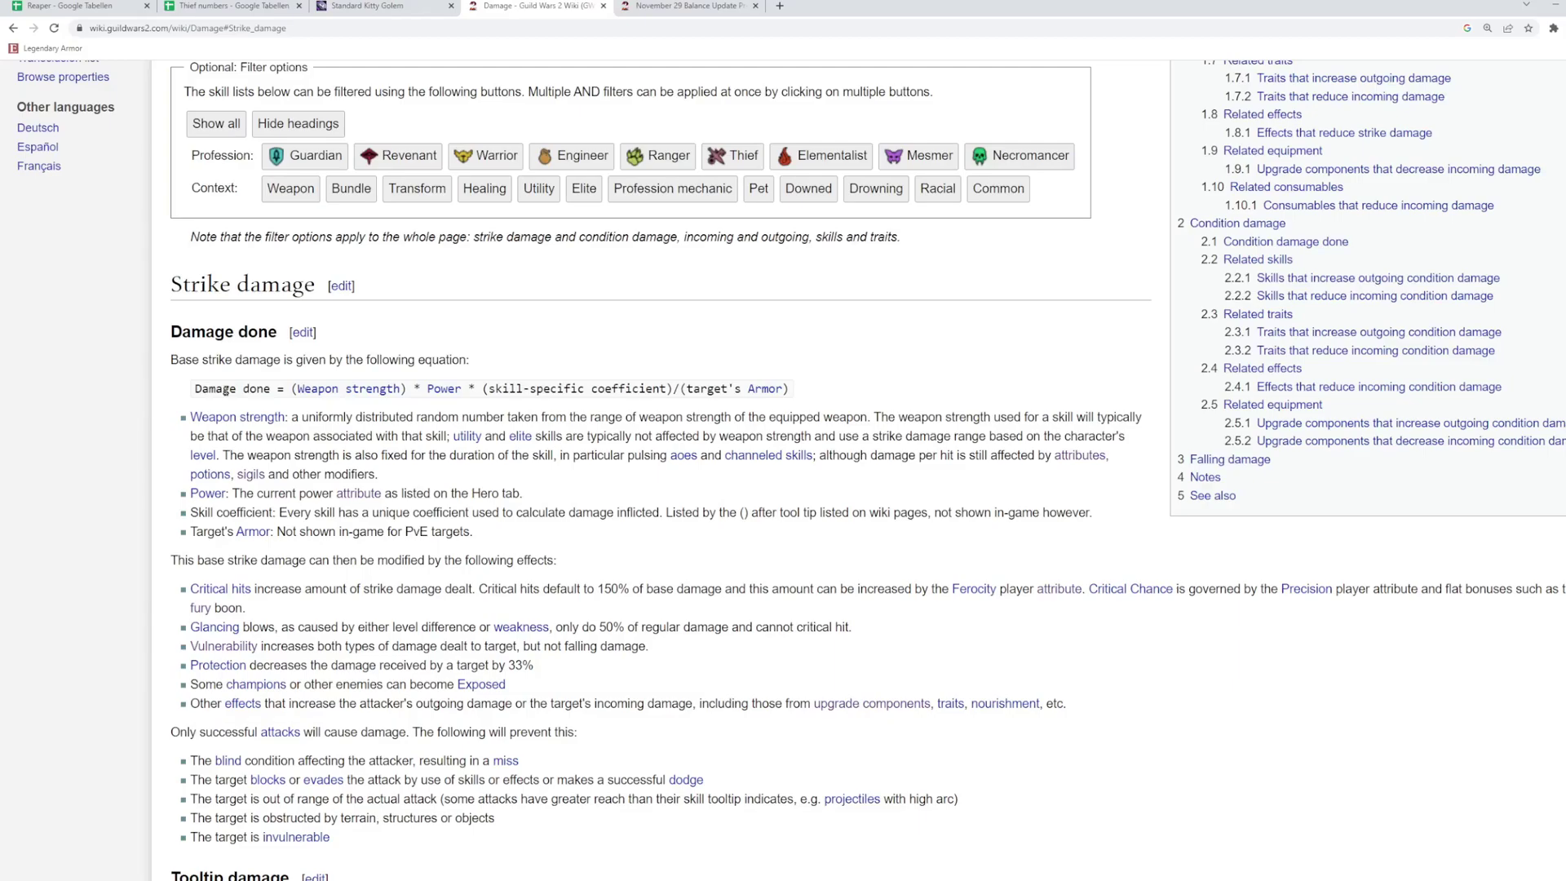
scroll(220, 400, up, 5)
scroll(220, 400, up, 3)
scroll(353, 624, down, 7)
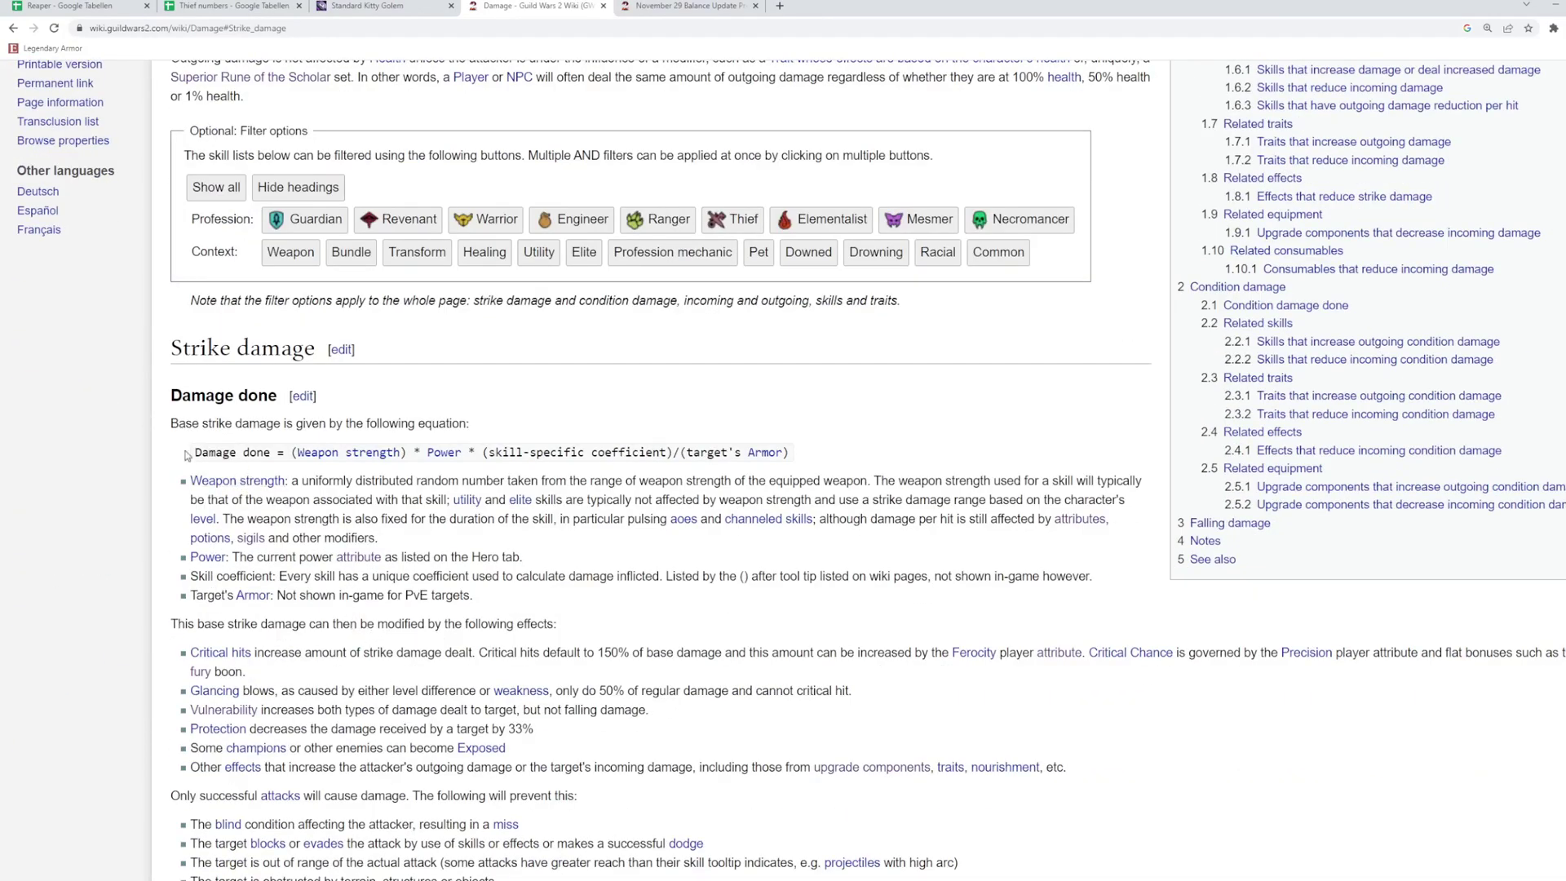
drag(187, 453, 238, 453)
click(275, 451)
drag(482, 455, 675, 453)
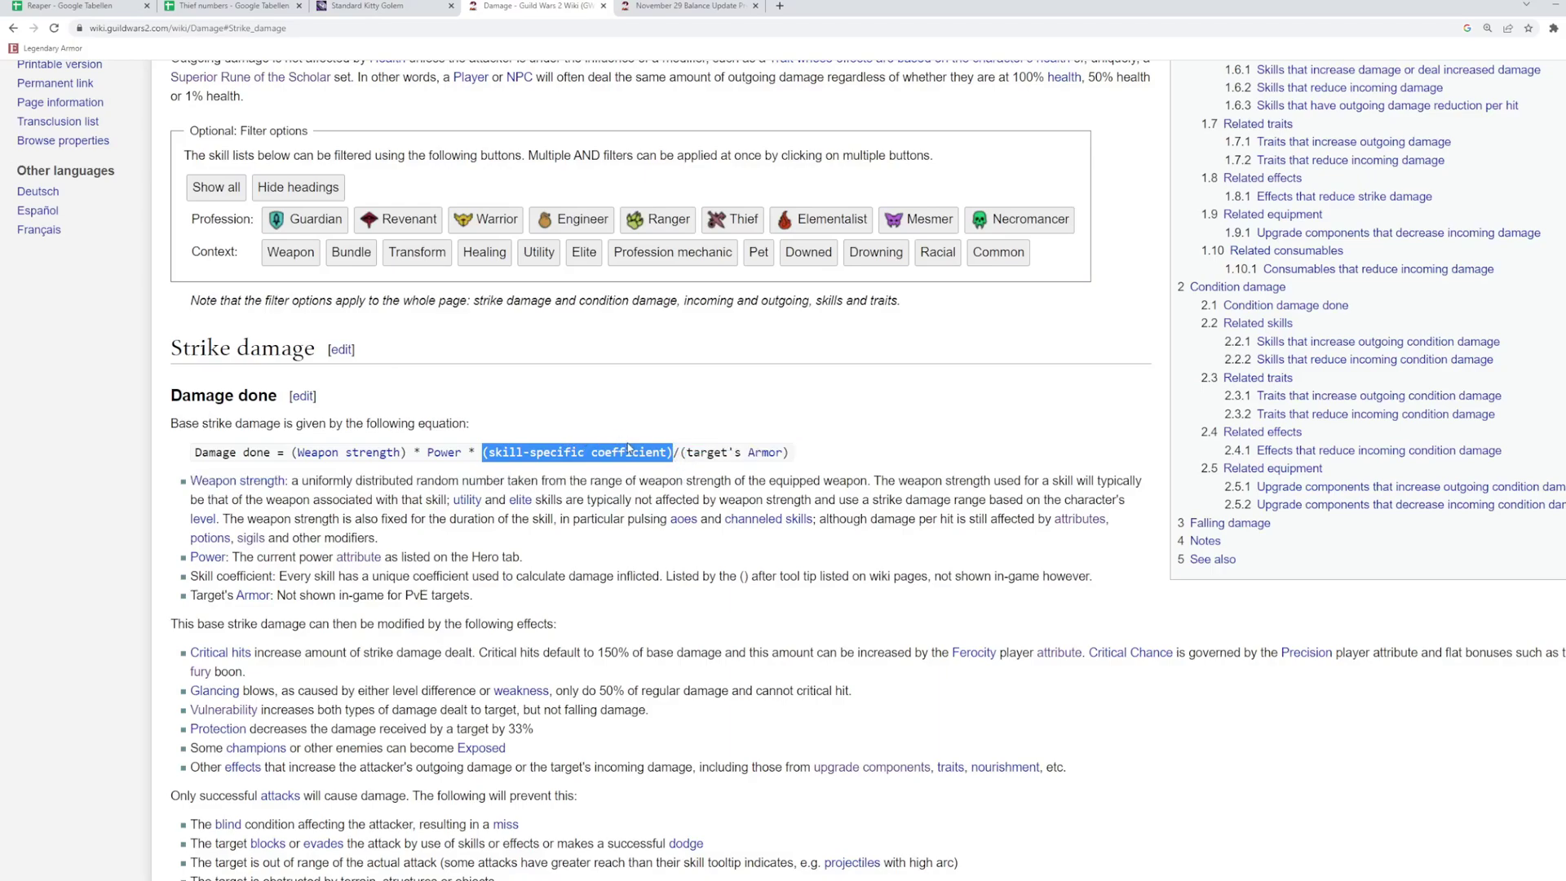
drag(682, 454, 811, 464)
click(811, 463)
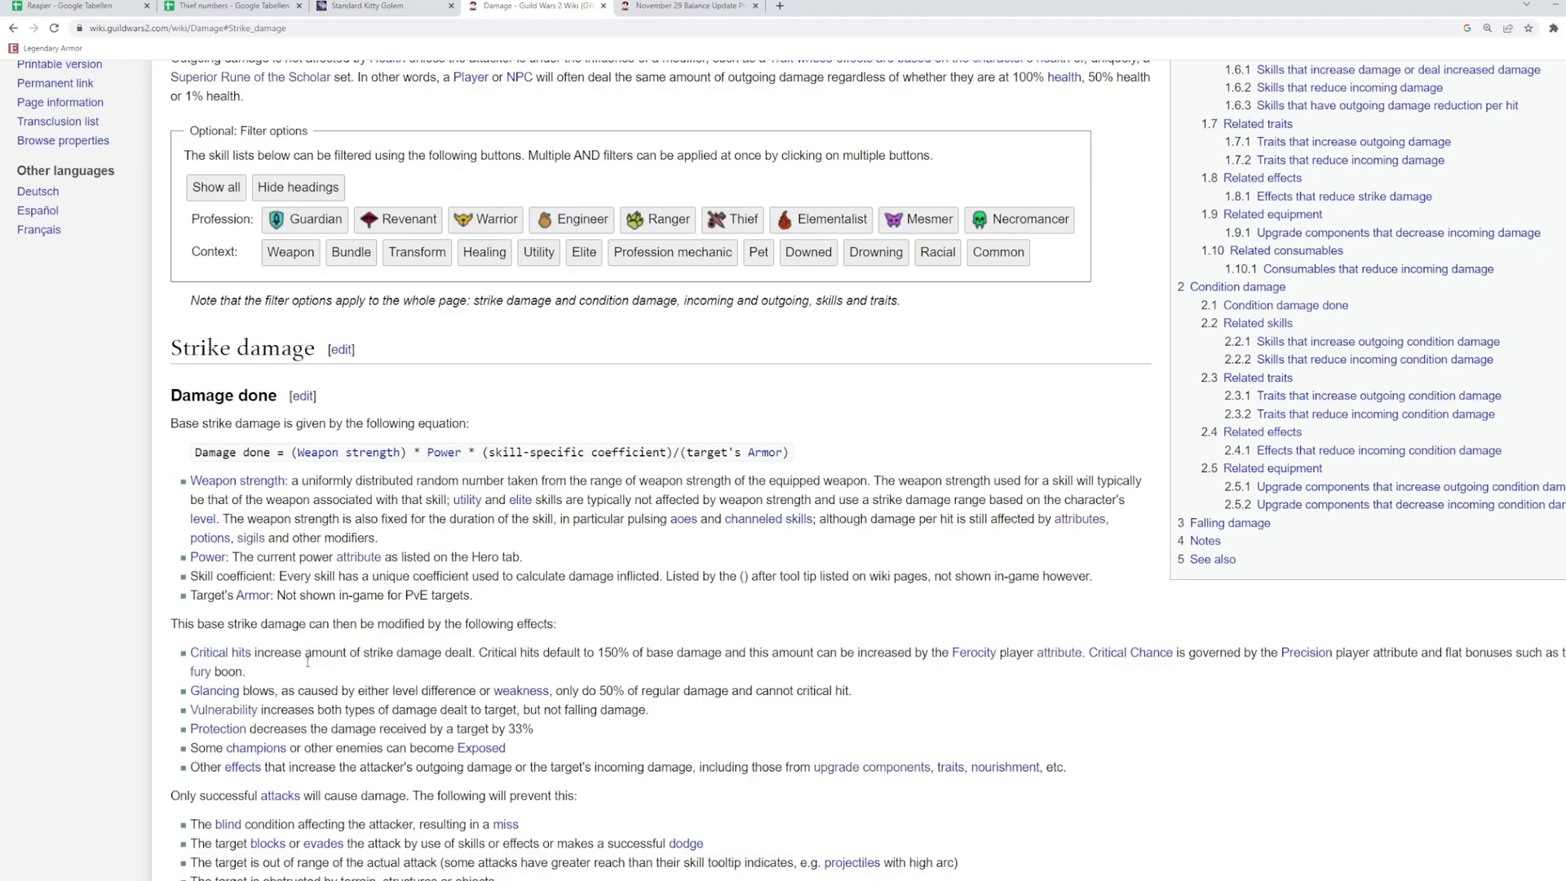
Step: Look over the Vulnerability entry among the wiki's strike damage modifiers
mouse_move(244, 711)
Step: Back in the Thief numbers sheet, select the Damage Done formula row H13:L13
click(251, 5)
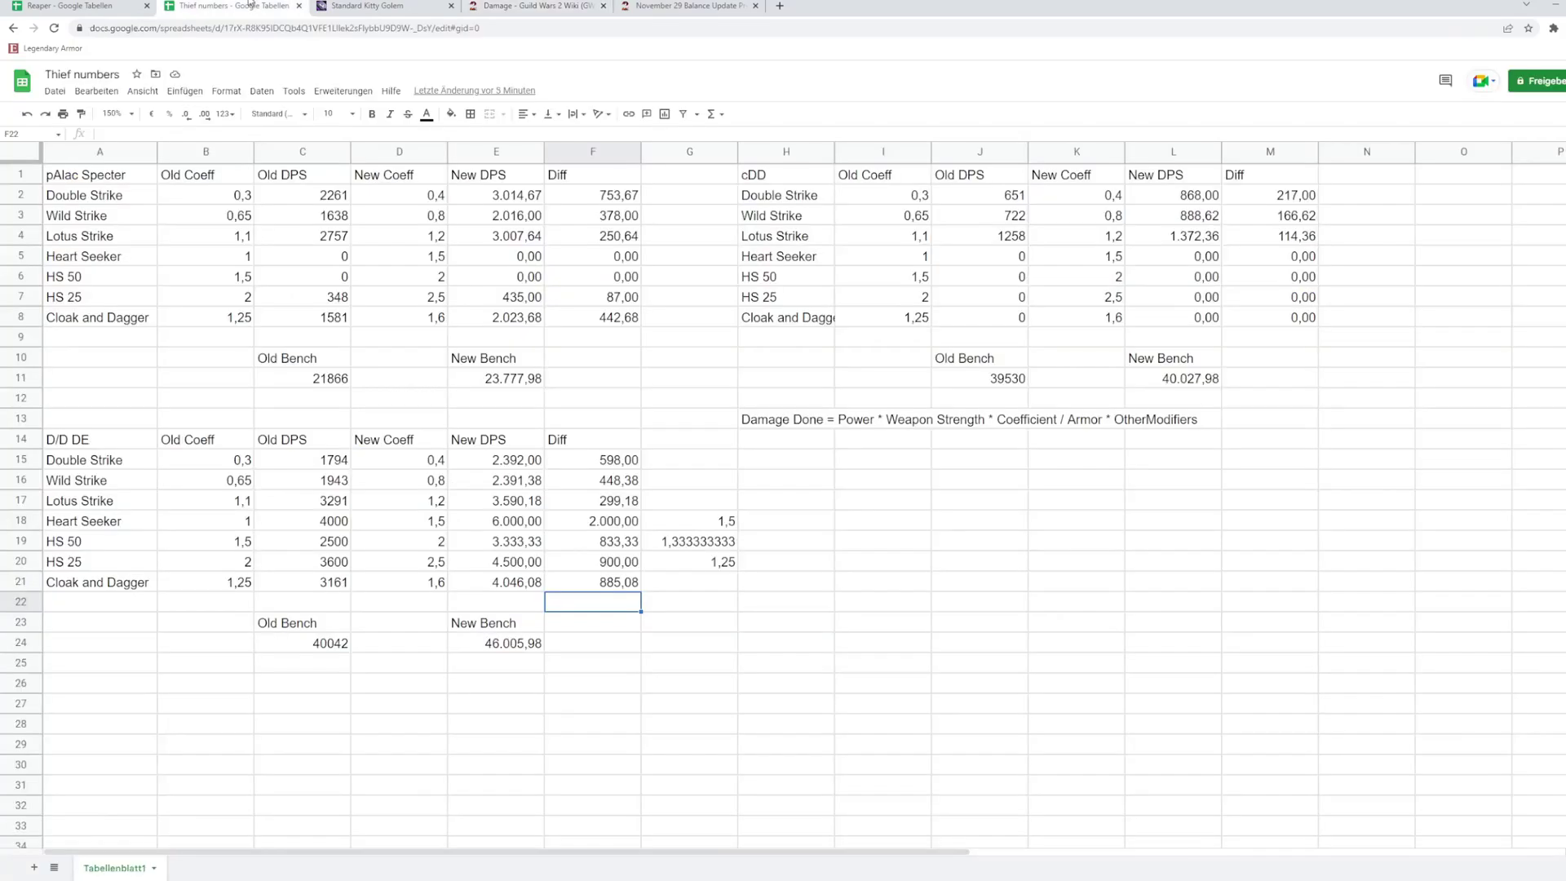
click(815, 424)
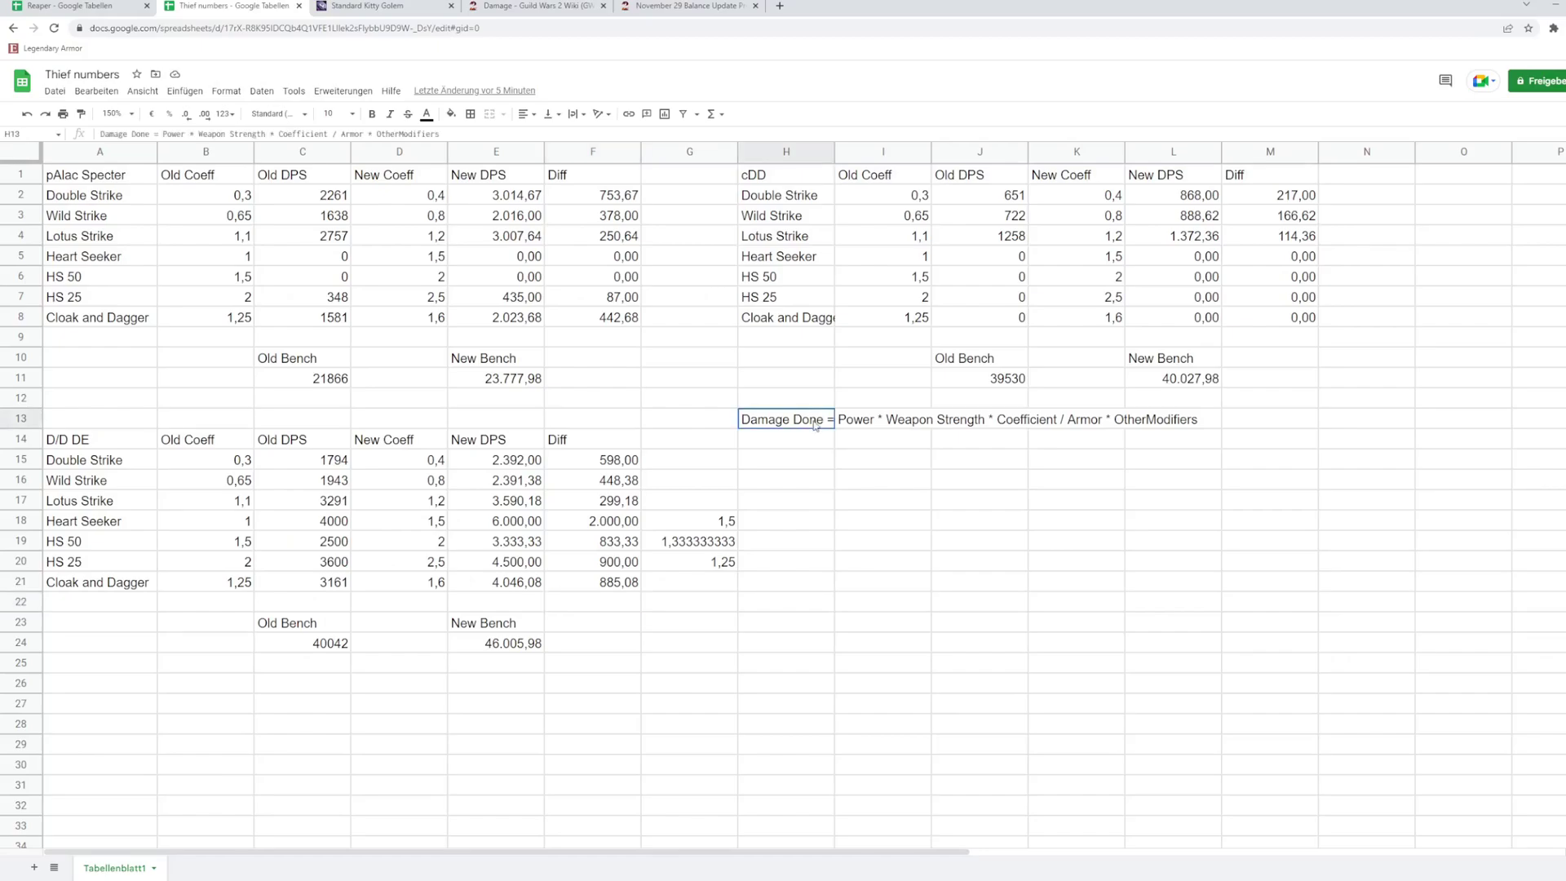
drag(815, 424, 1179, 429)
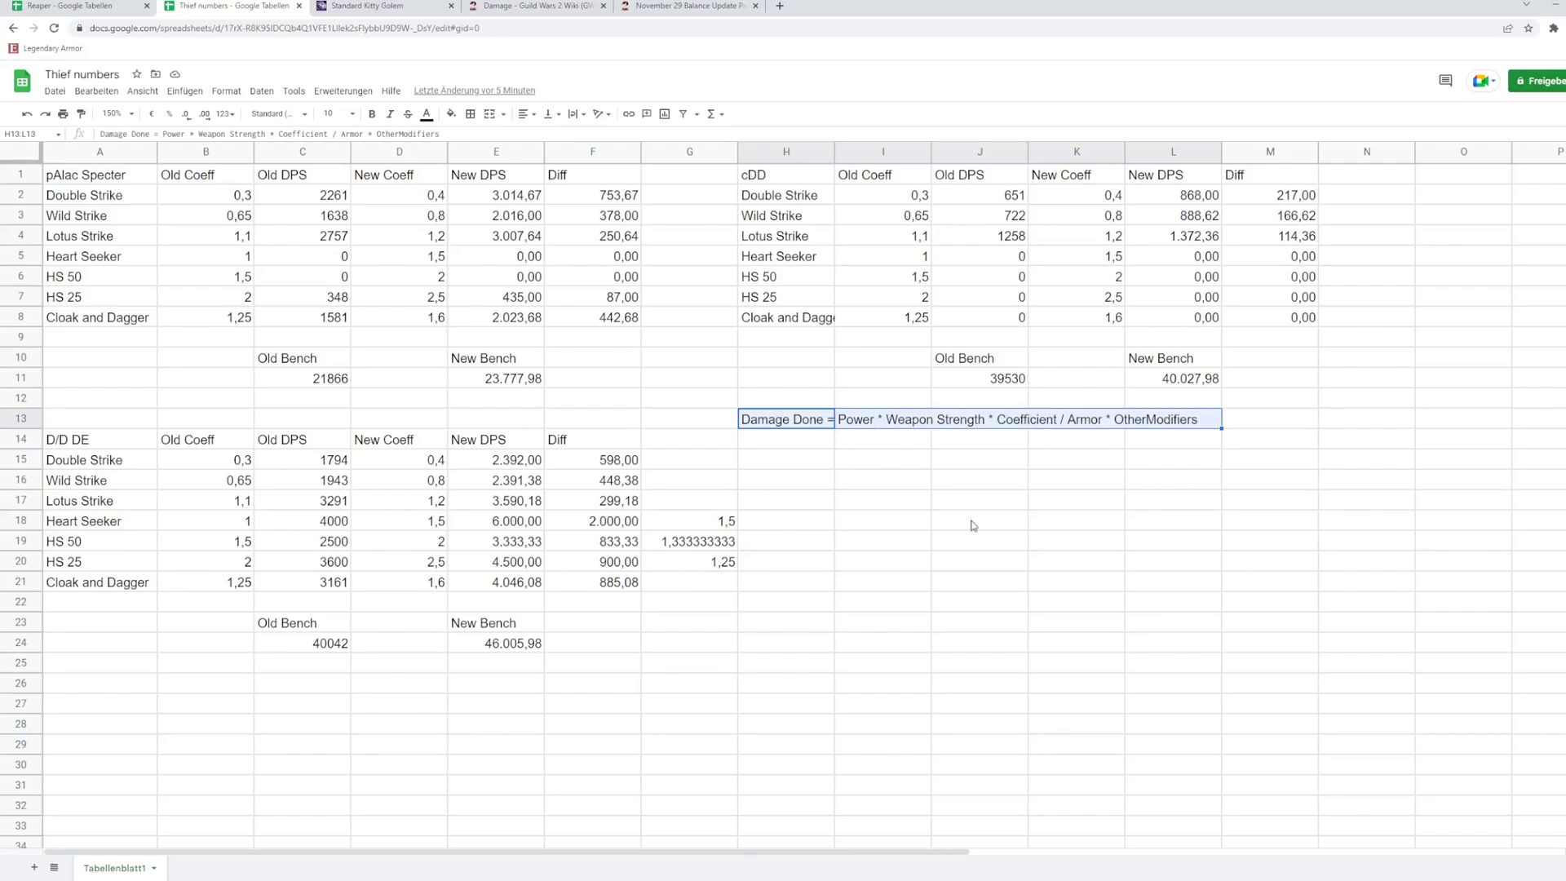
Step: Write 'Deadeye gets +200 power.' in cell J15
click(1012, 468)
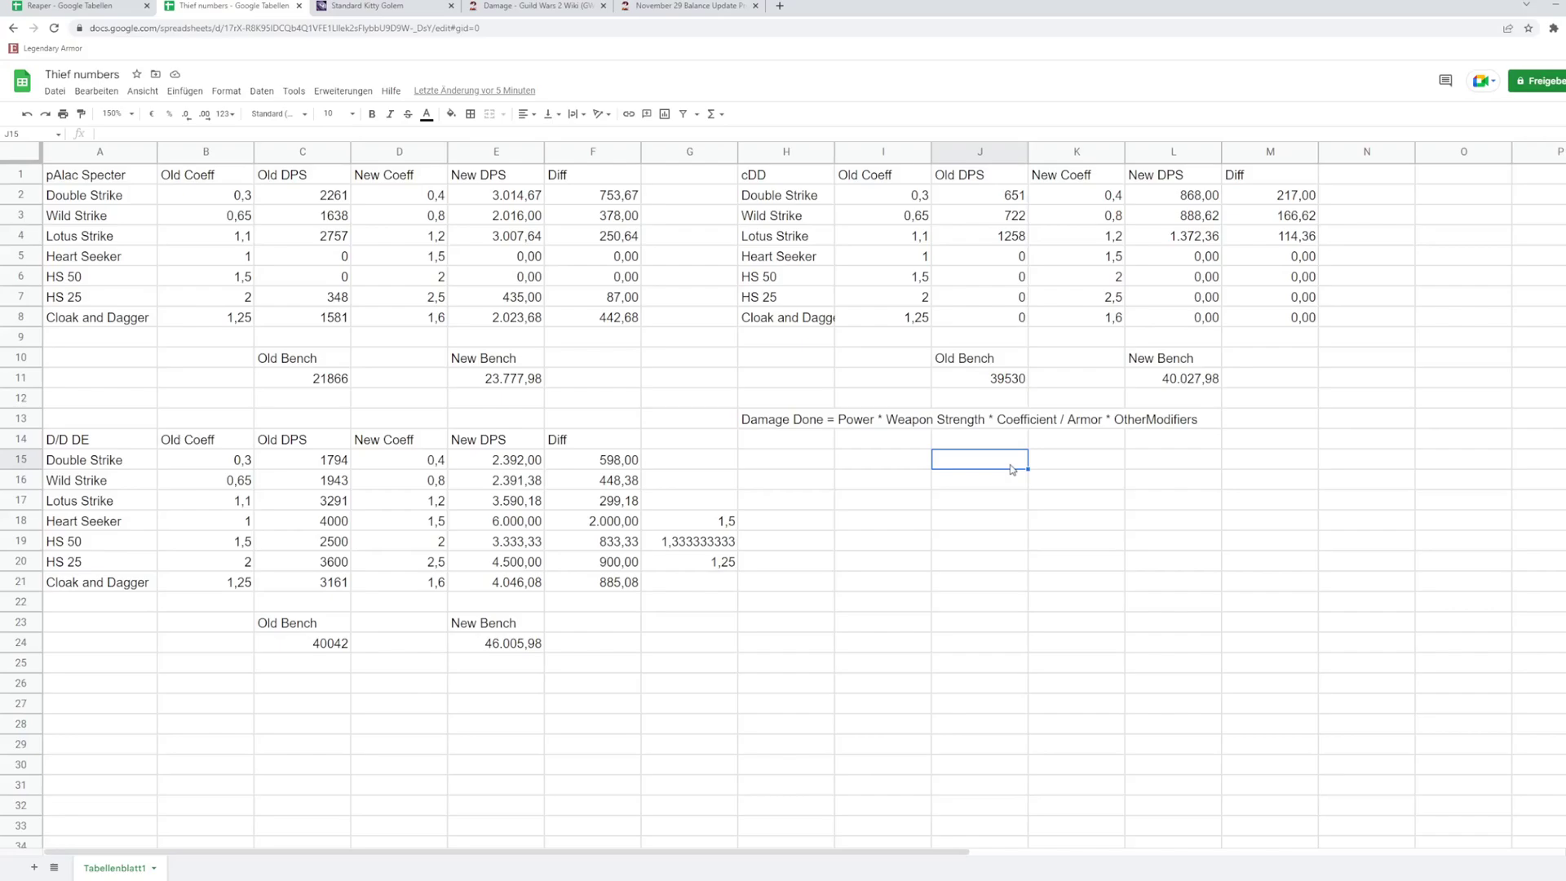
text(Deadeye gets +200 power.)
key(Return)
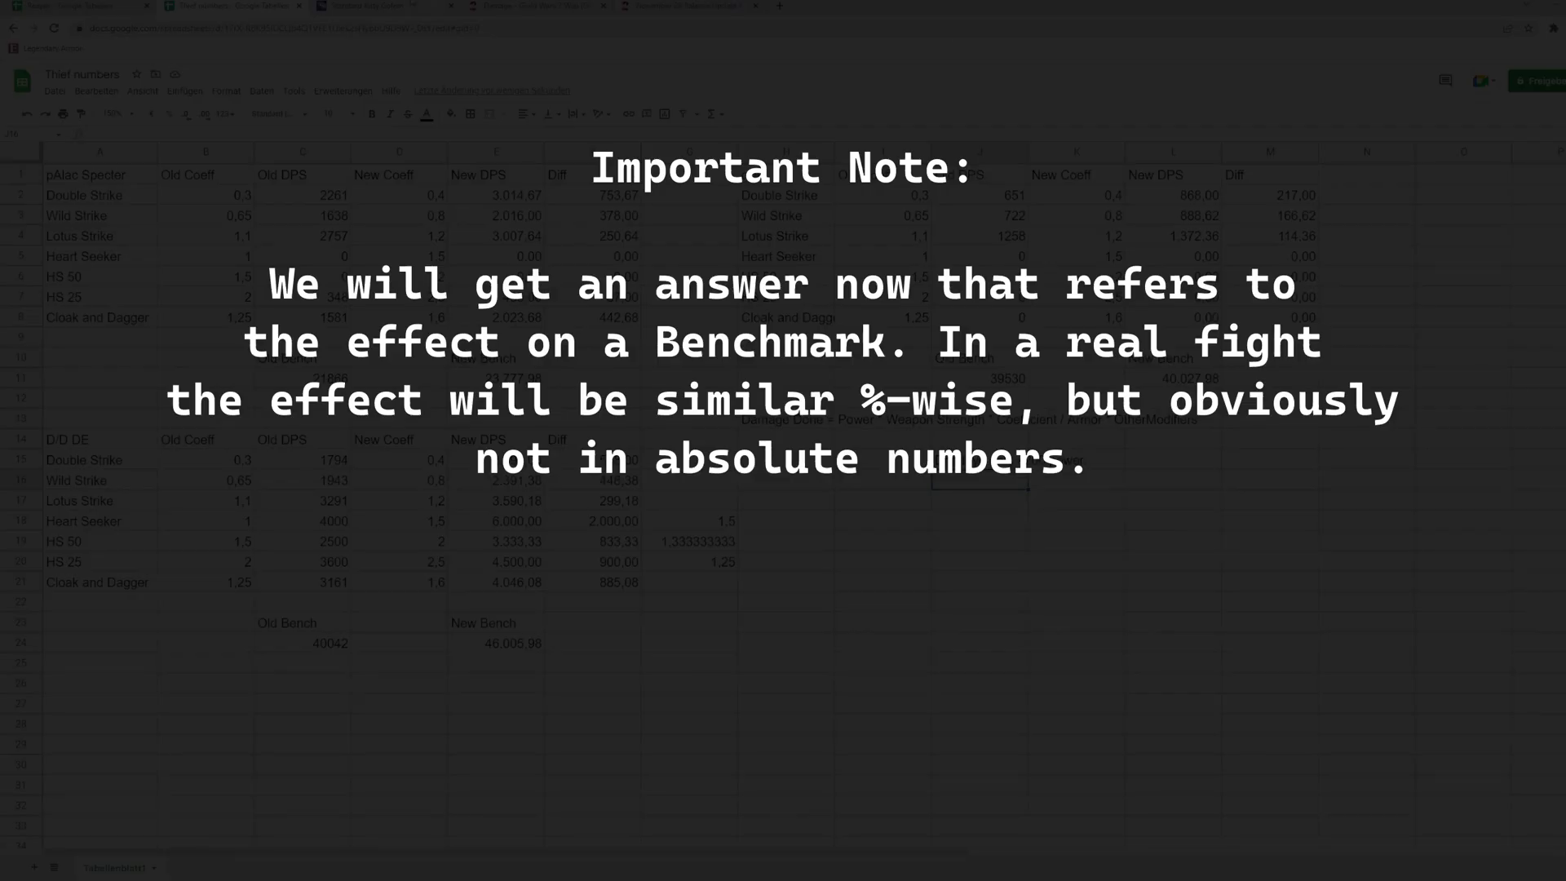
Step: Check the golem log's Final Number phase, which shows 39503 power DPS
key(ctrl+Tab)
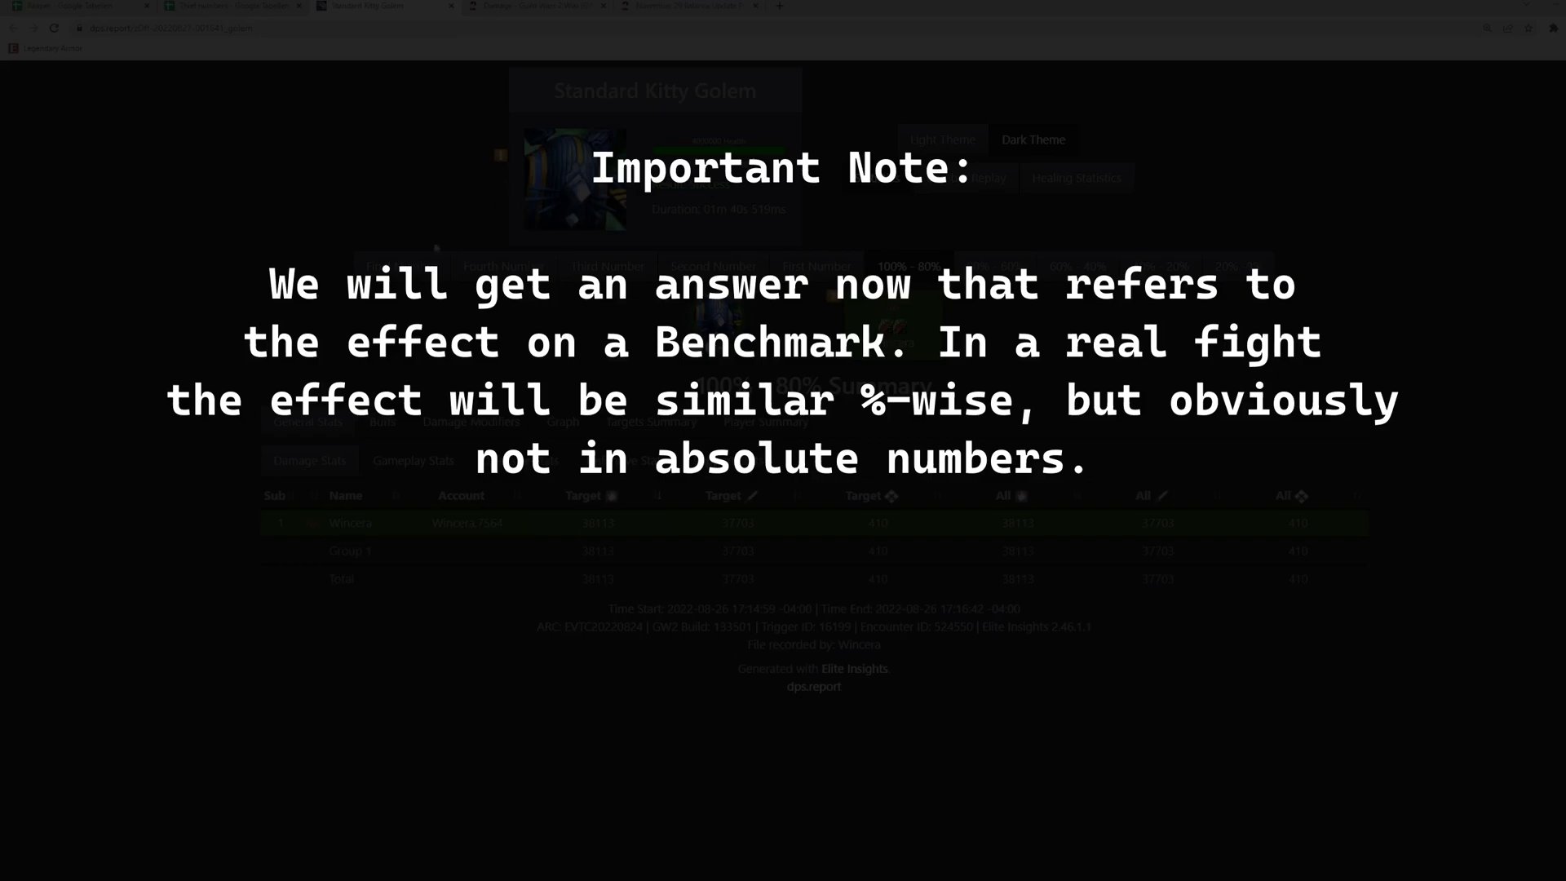
click(401, 263)
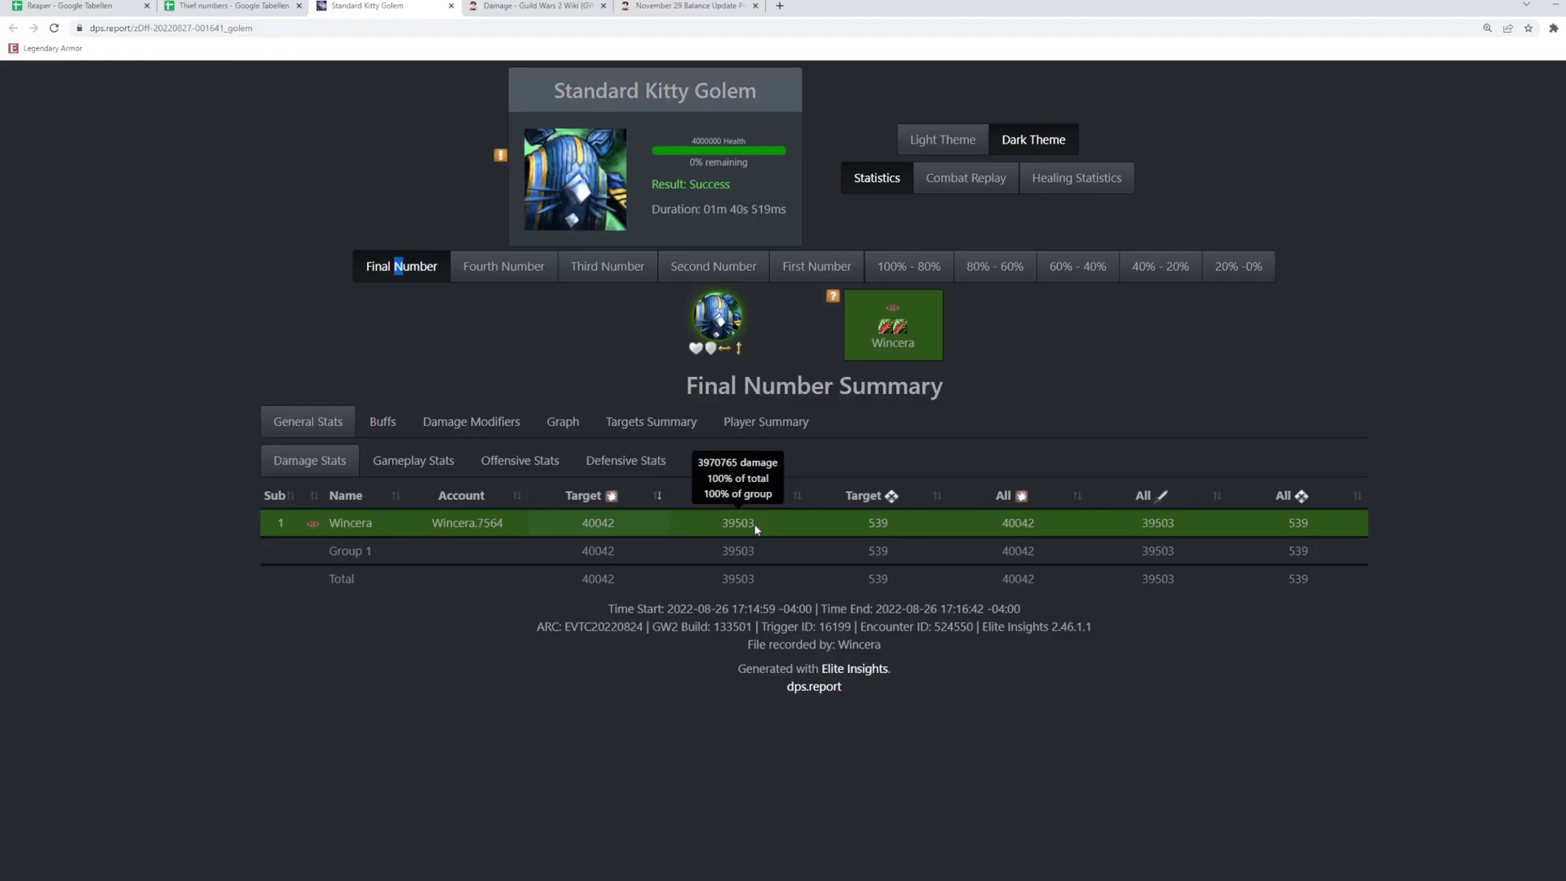
click(205, 6)
Step: Enter 39503 in cell J16
text(39503)
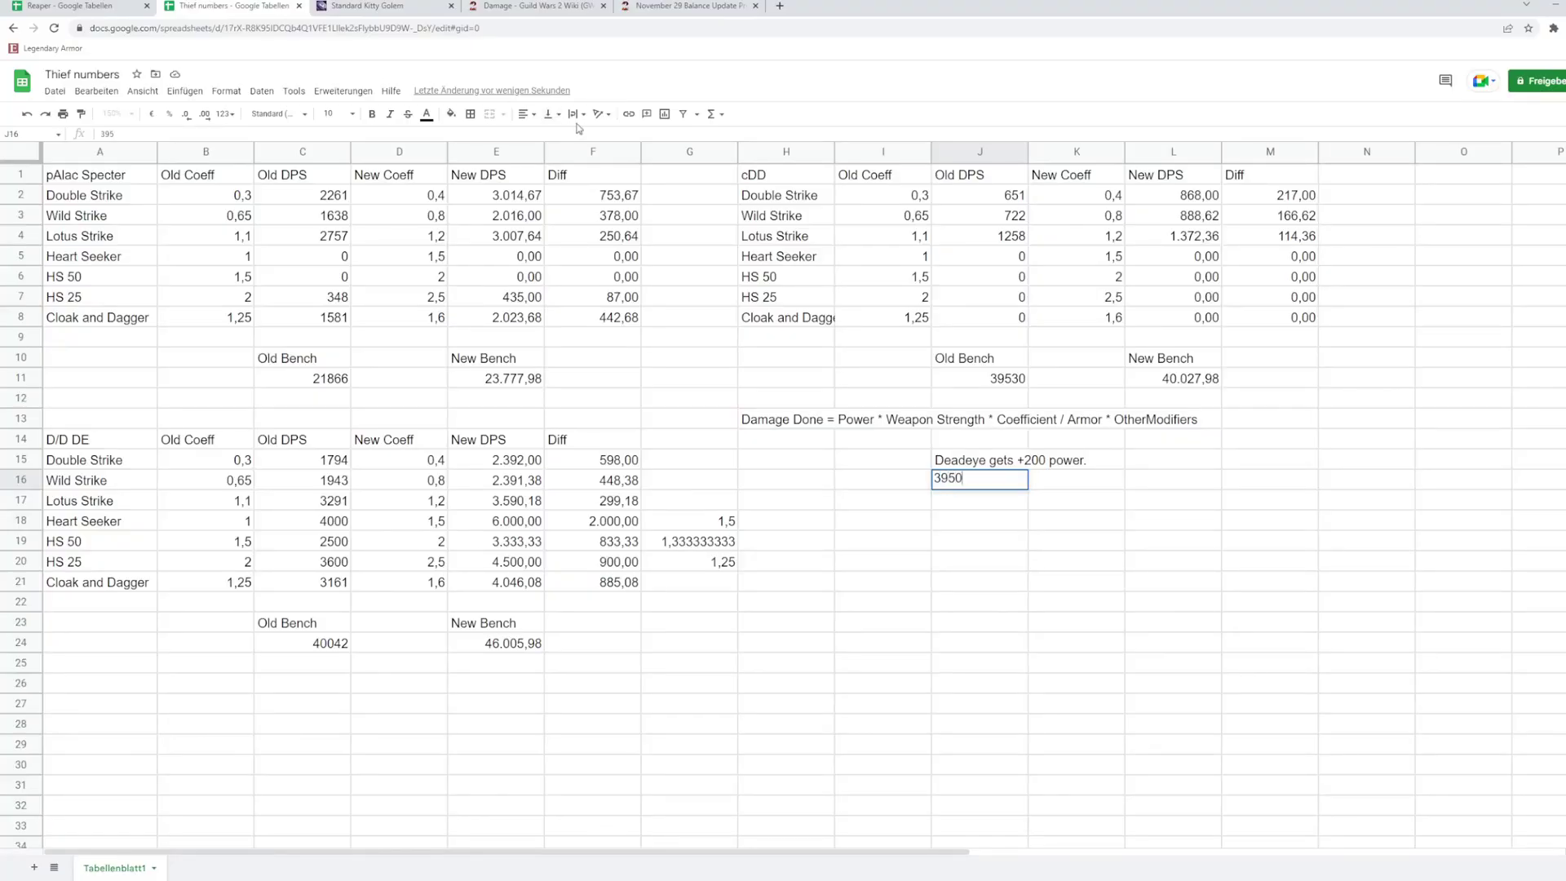
key(Return)
key(Up)
key(Right)
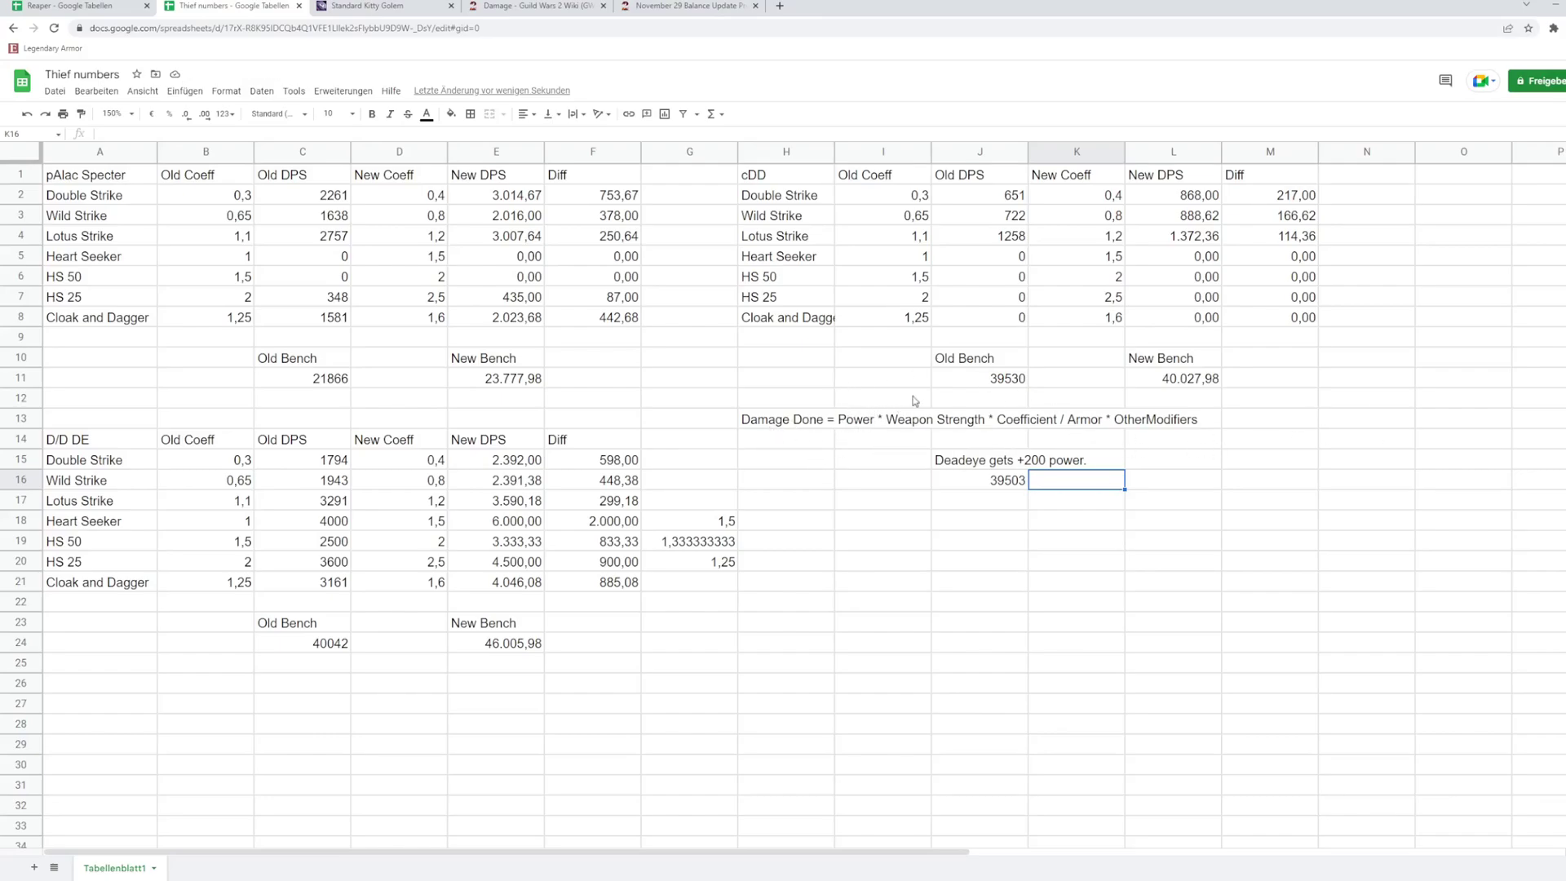
Step: Write 'DPS = (Skill1 + Skill2 + Skill3 + Skill4 + Skill5 + ...) / 100,5' in H14
click(904, 441)
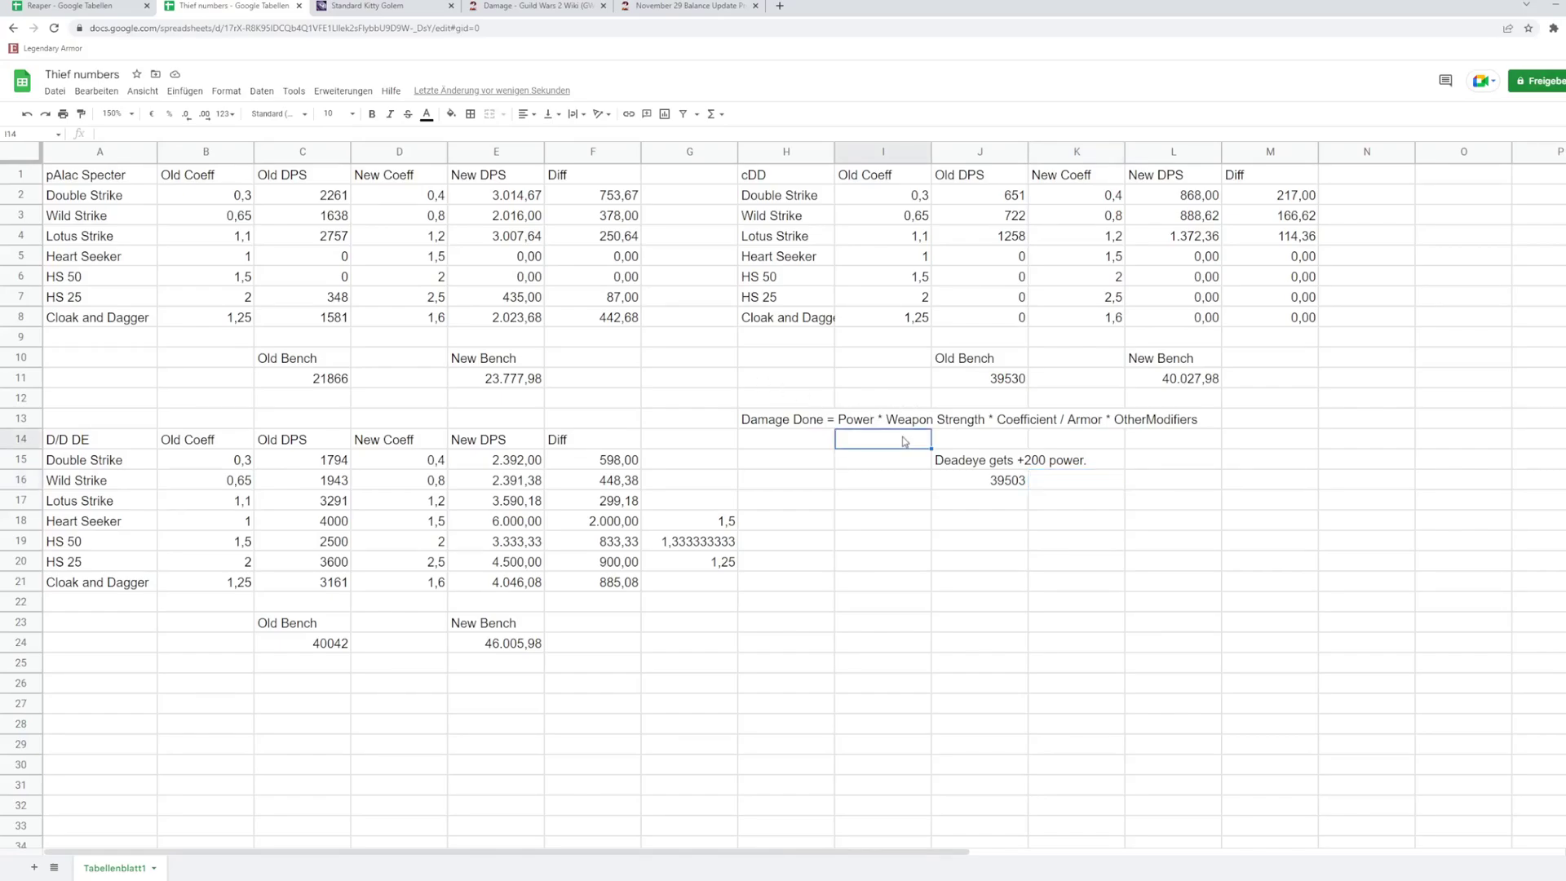
key(Left)
text(DPS =)
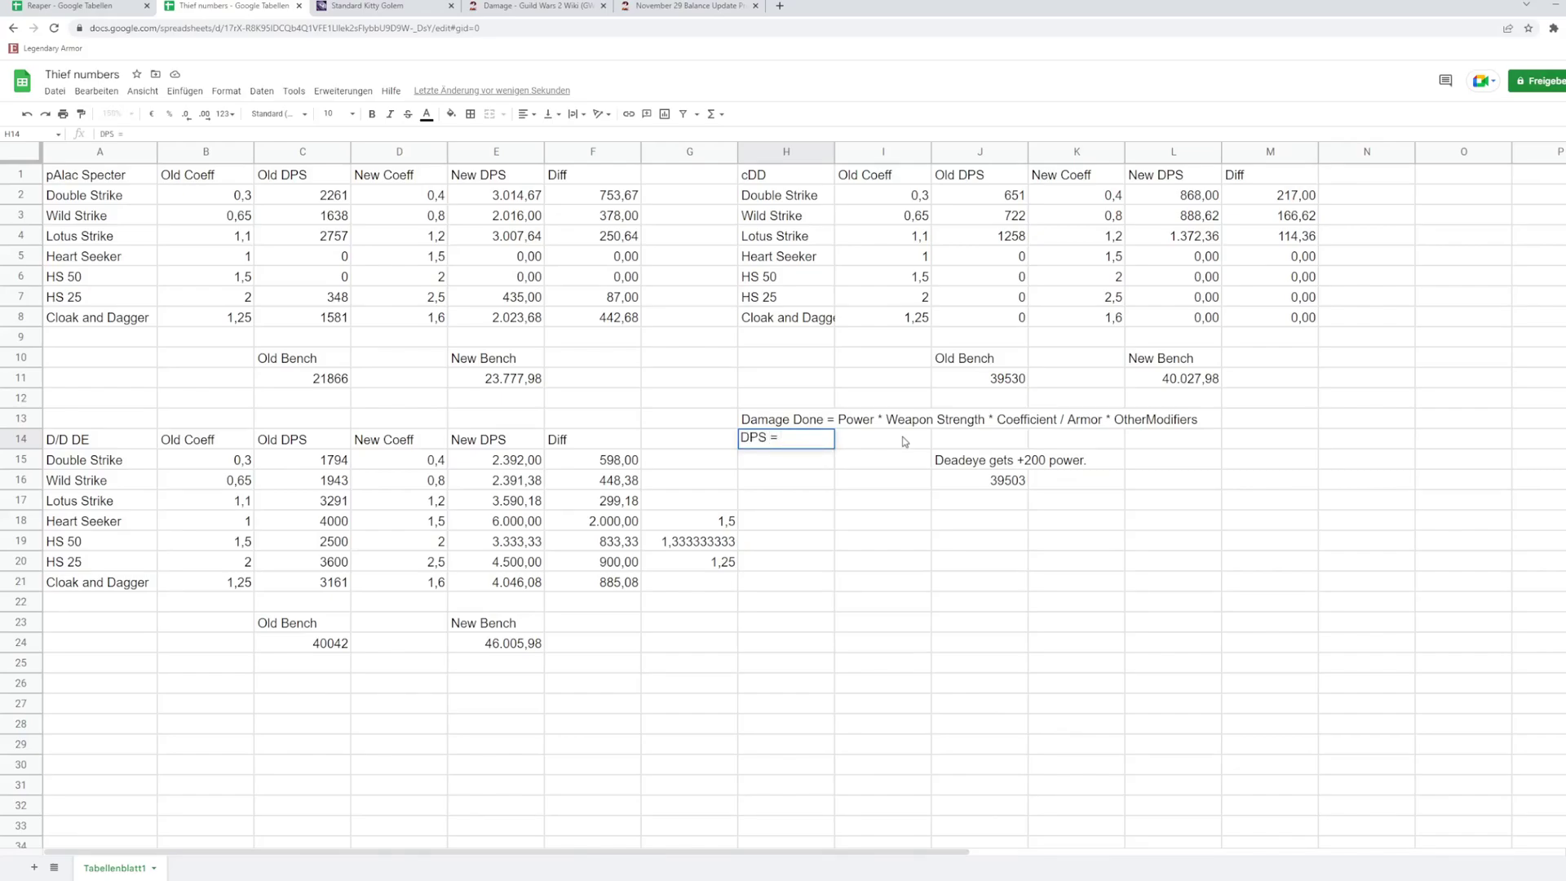
text( (Skill1 + Skill2,)
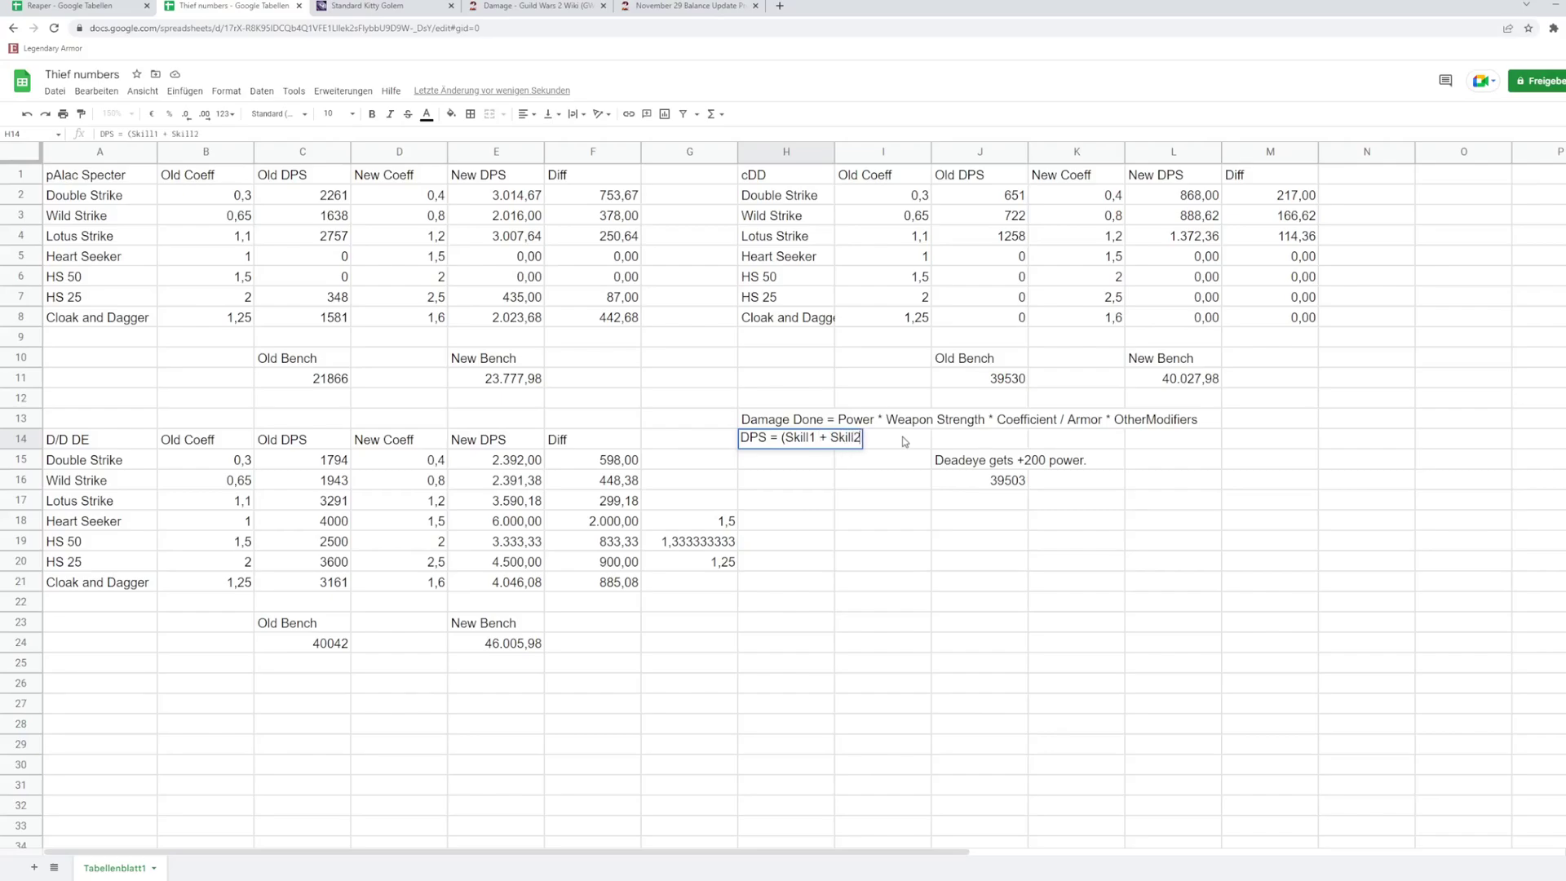
key(BackSpace)
key(BackSpace)
text(+ Skill3 + Skill4 + )
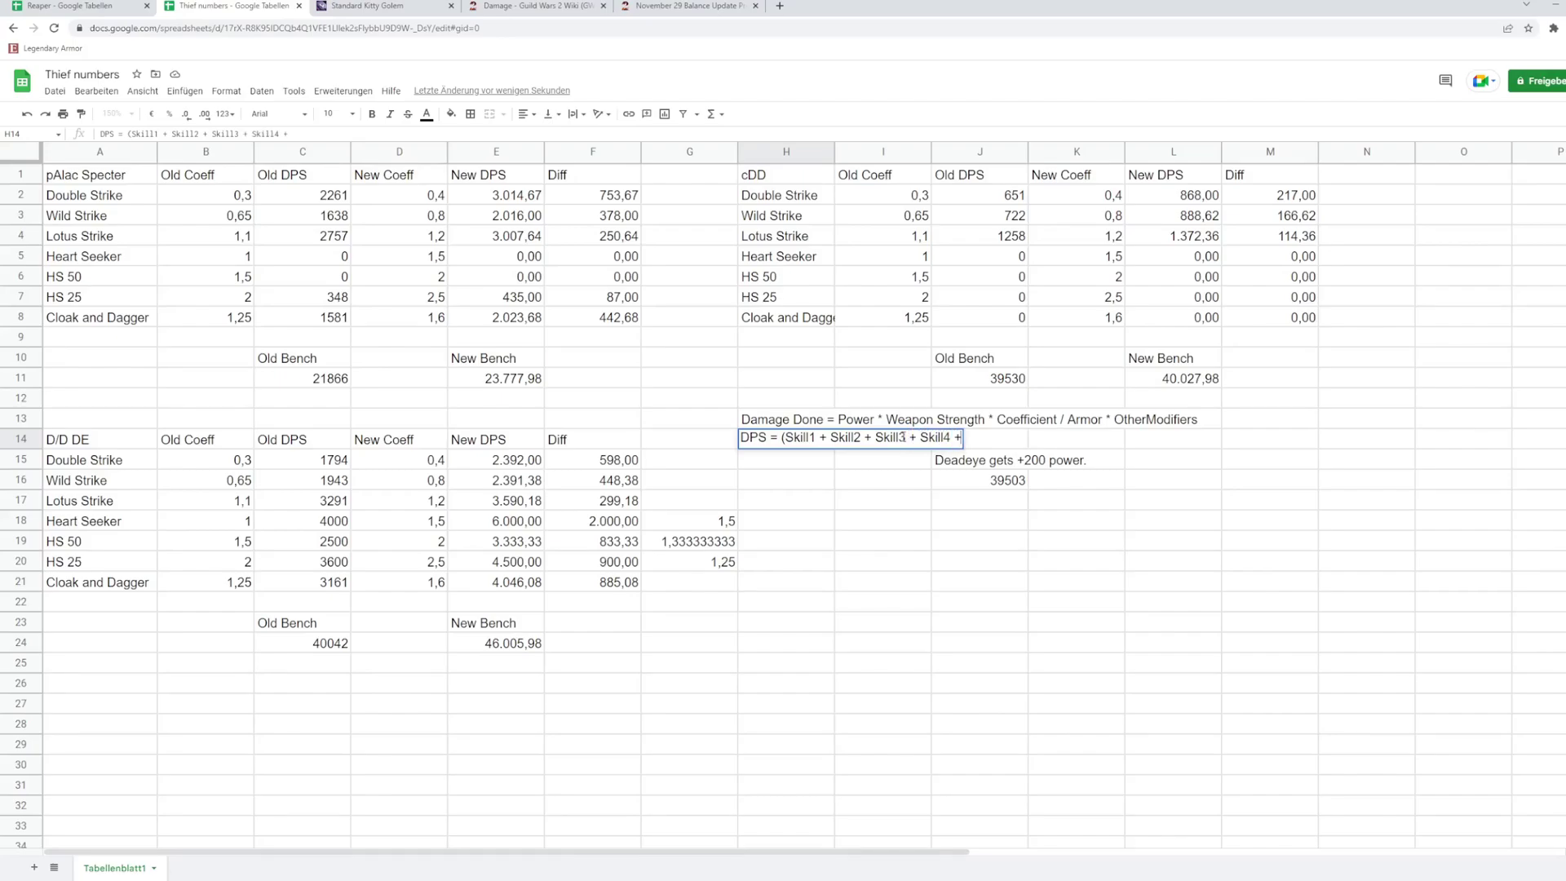
text(Skill5 + ...) /)
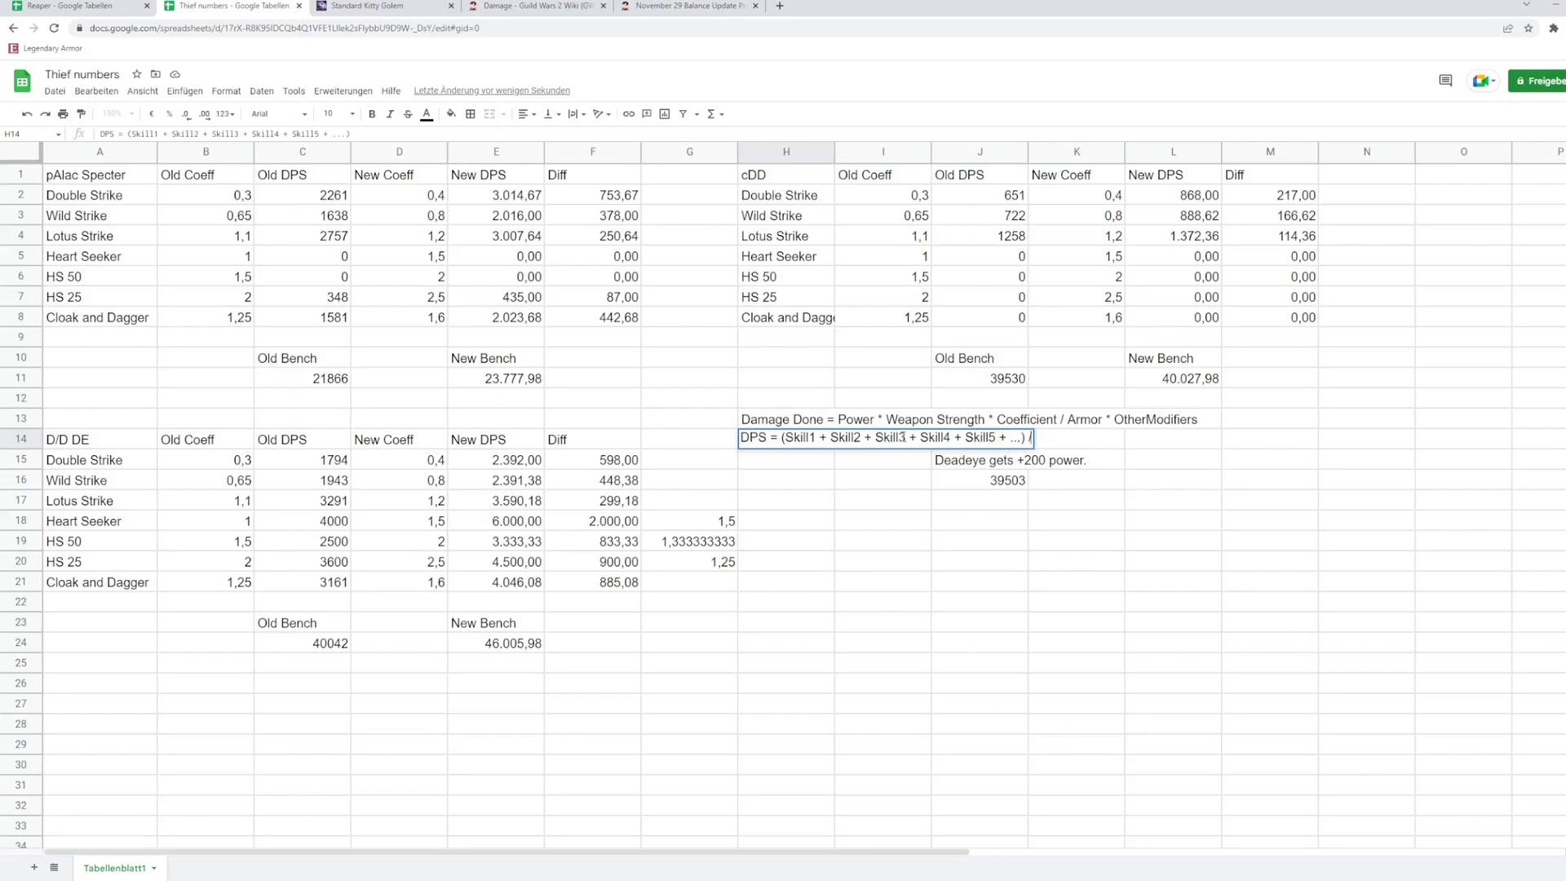
text( 100,5)
key(Return)
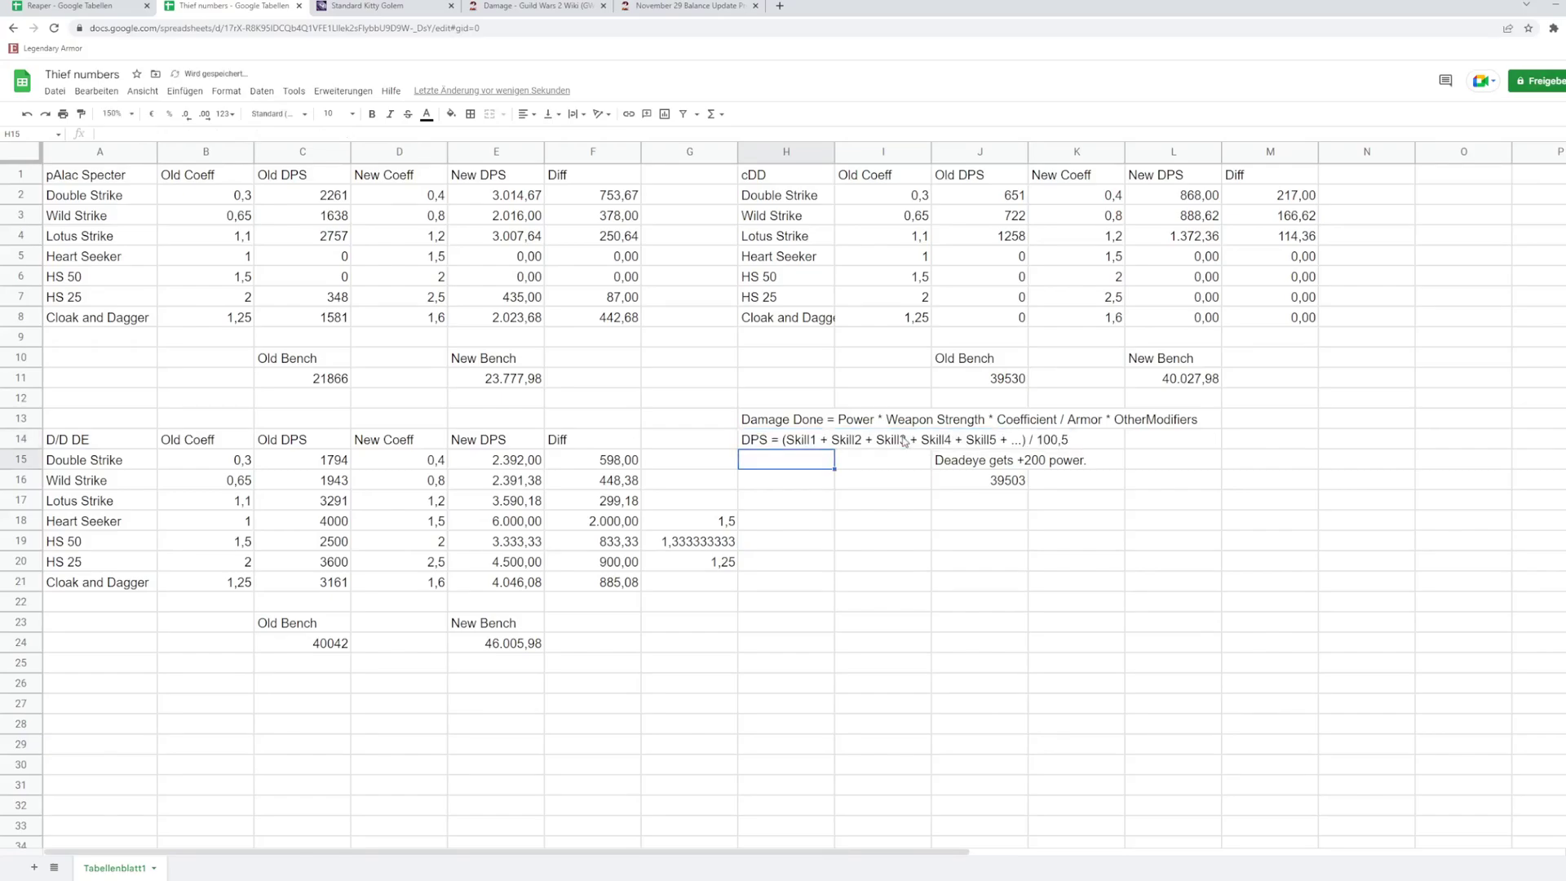
key(Up)
click(403, 4)
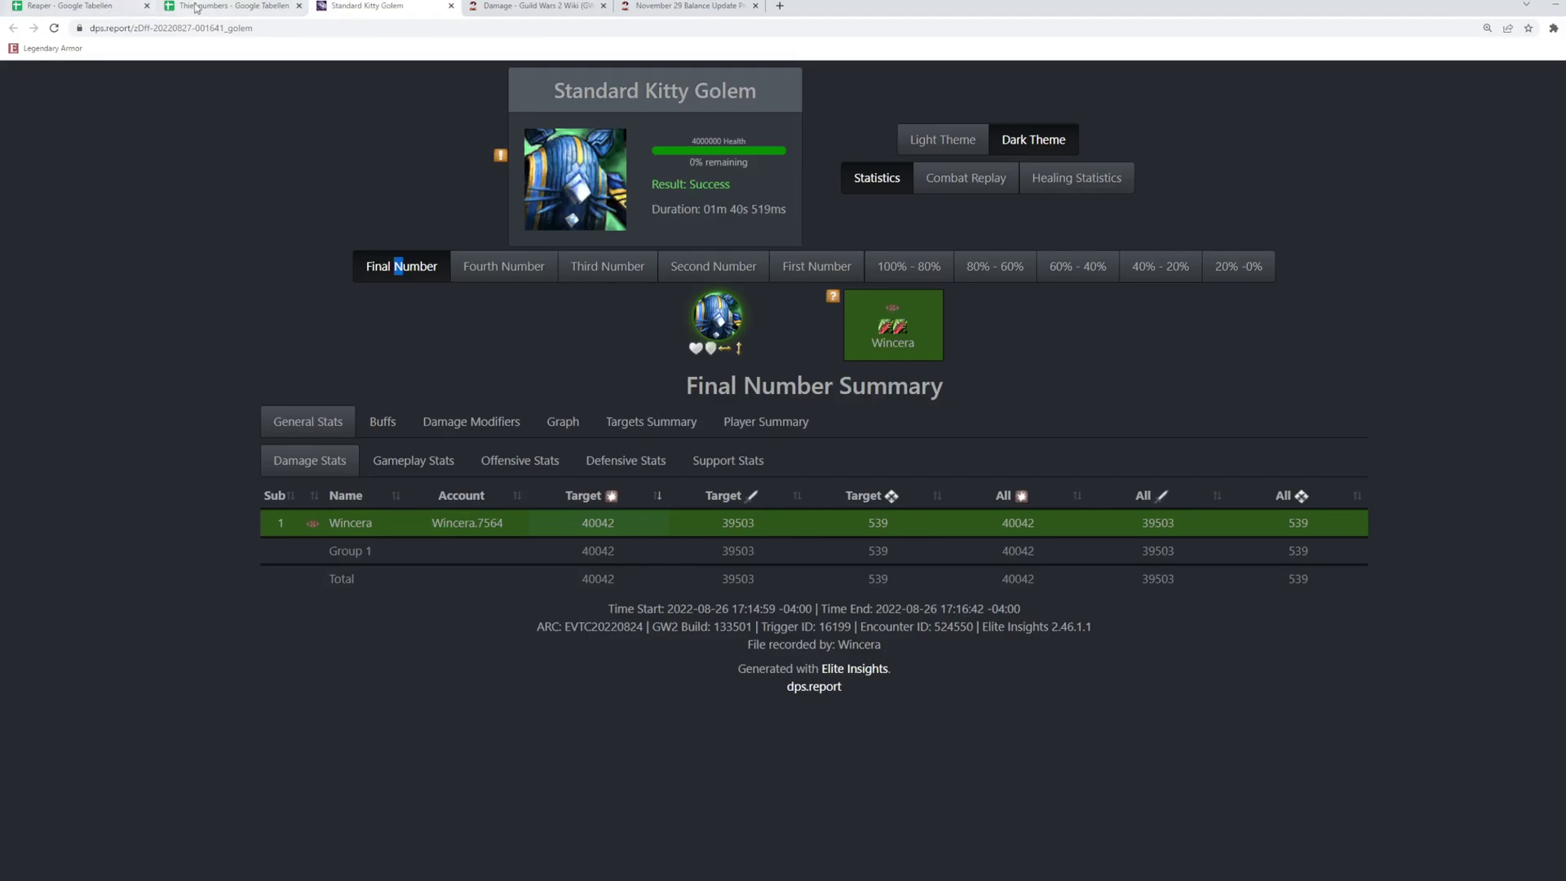
click(220, 6)
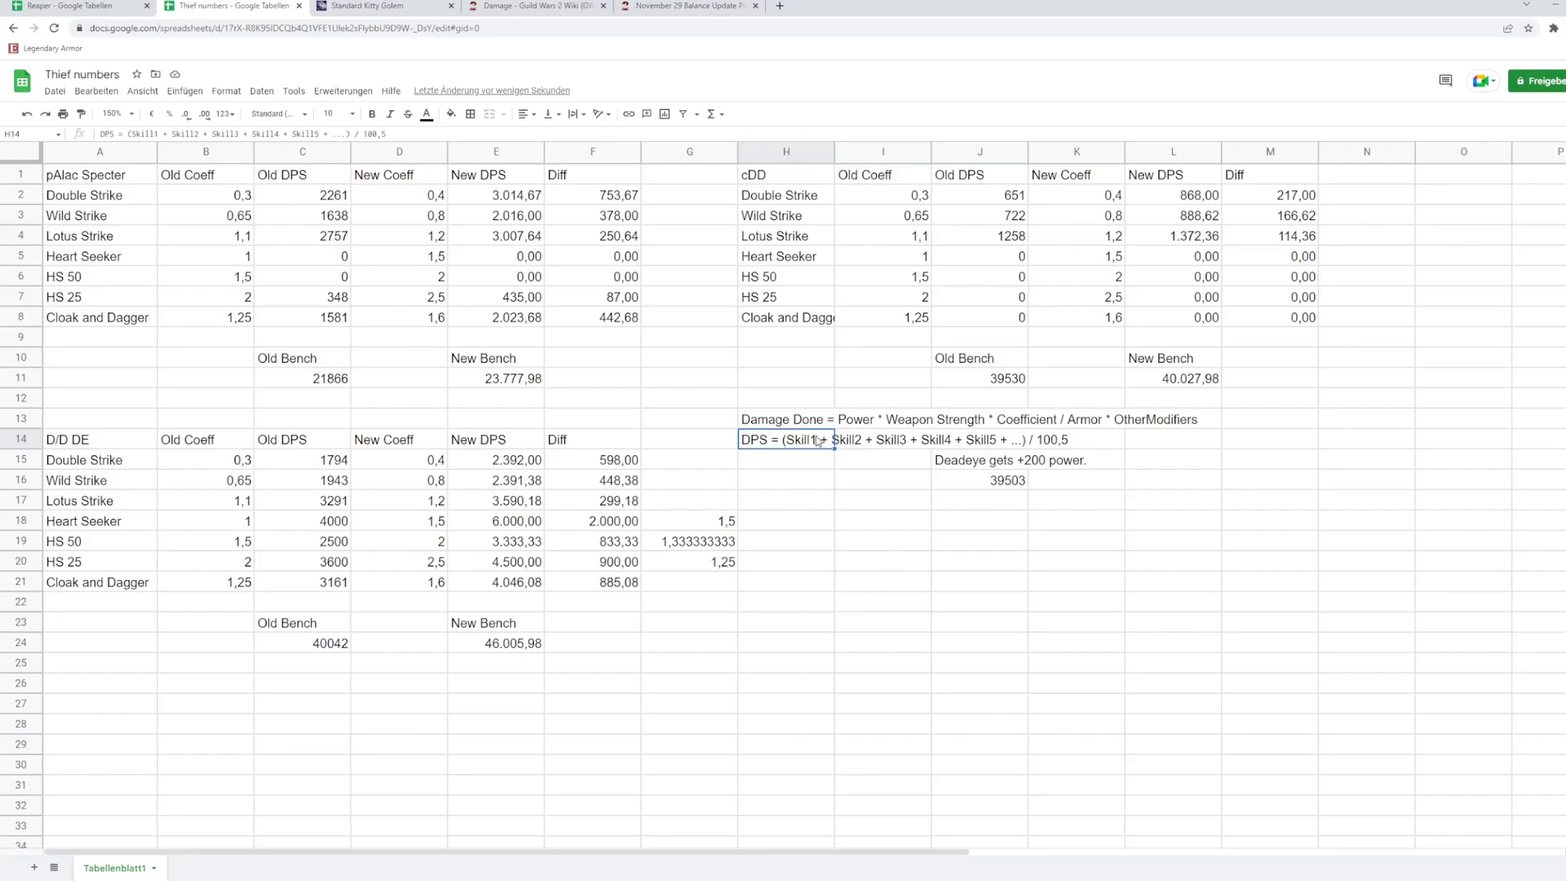
Step: In H14, insert 'Power*' before the bracket and '/power' after Skill1 and Skill2
double_click(820, 438)
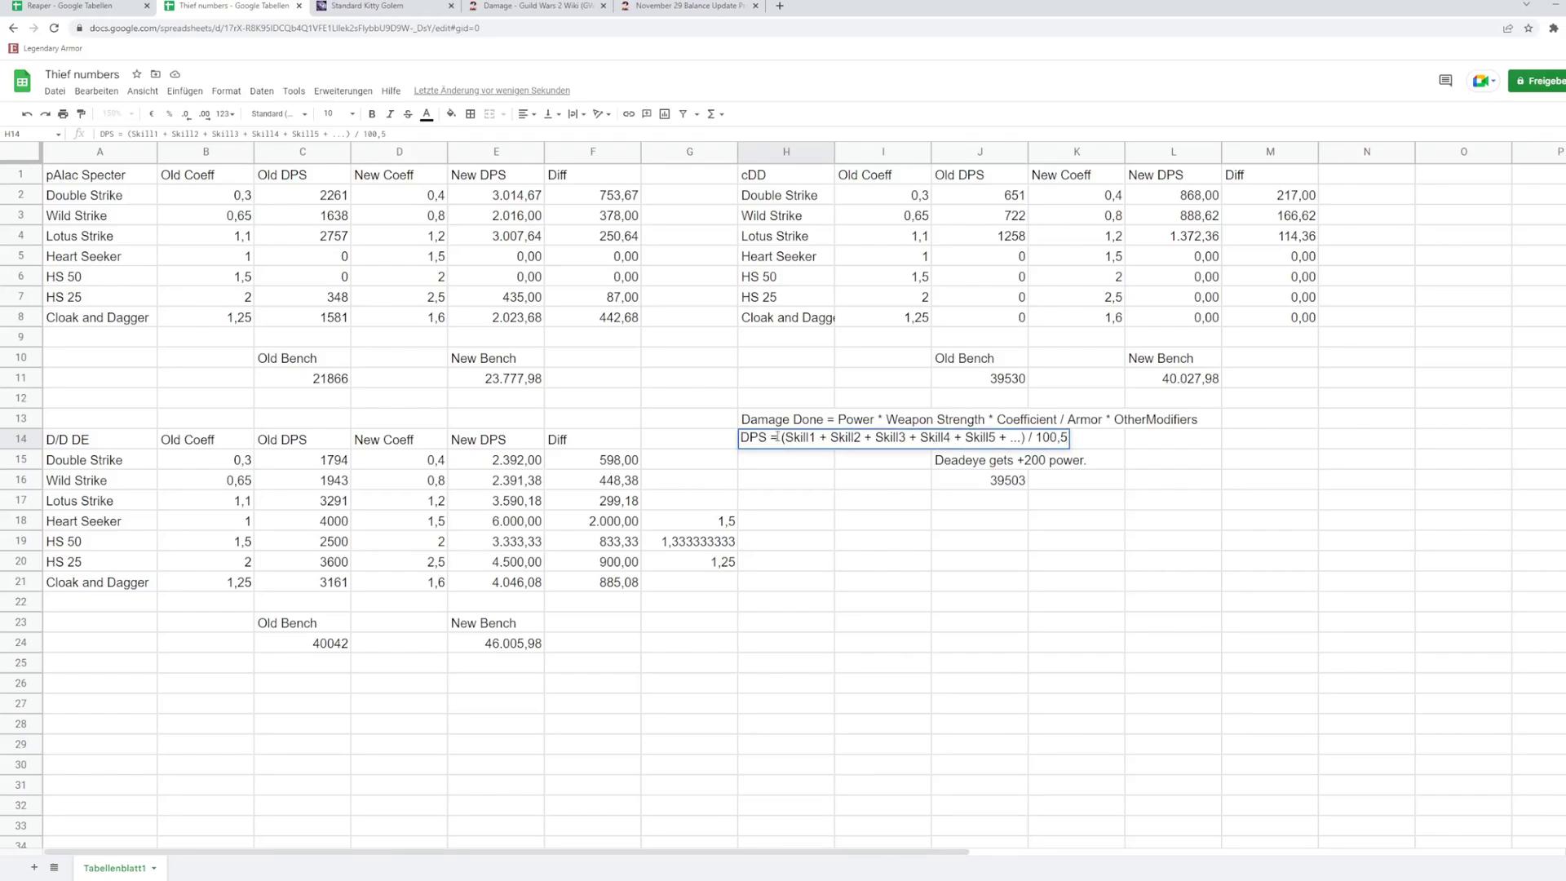
click(779, 438)
text(Power)
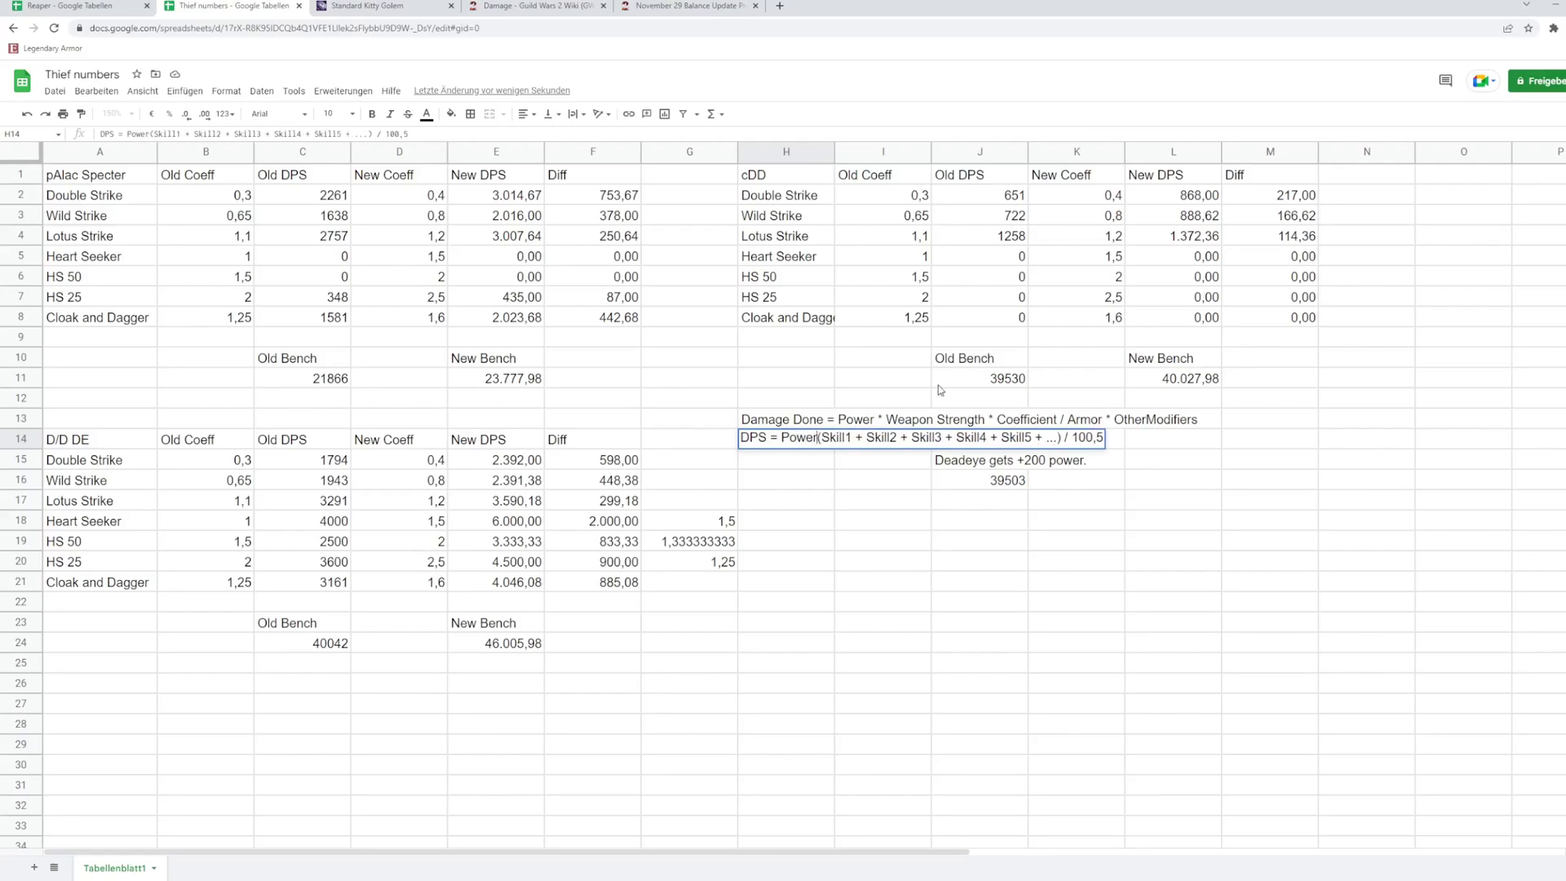
text(*)
key(Right)
key(Right)
key(Right)
key(Right)
key(Right)
key(Right)
key(Right)
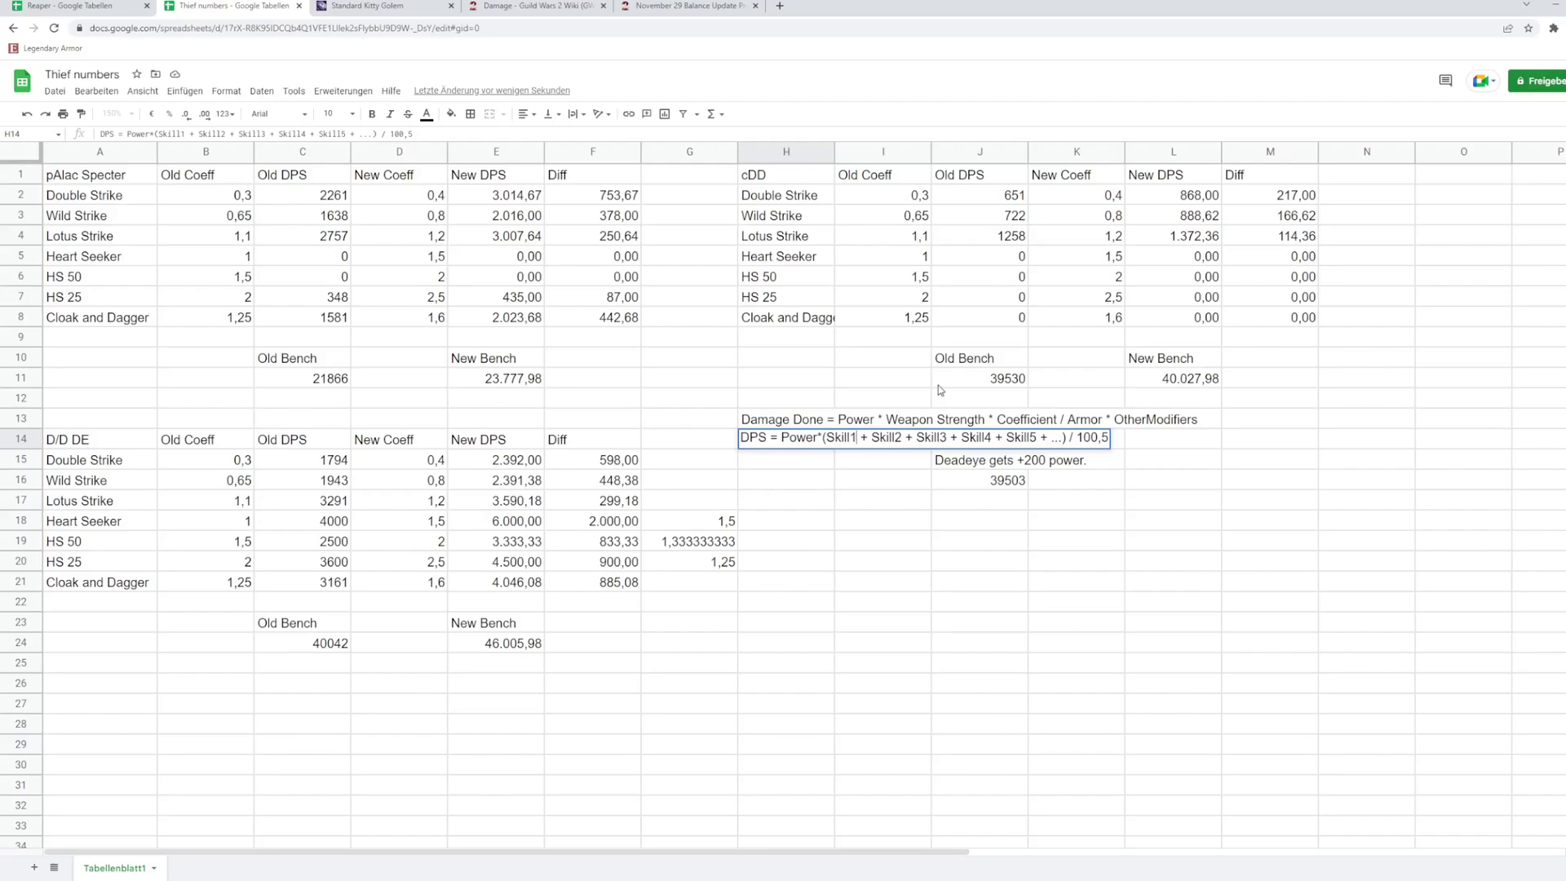
text(/power)
key(Right)
key(Right)
key(Right)
key(Right)
key(Right)
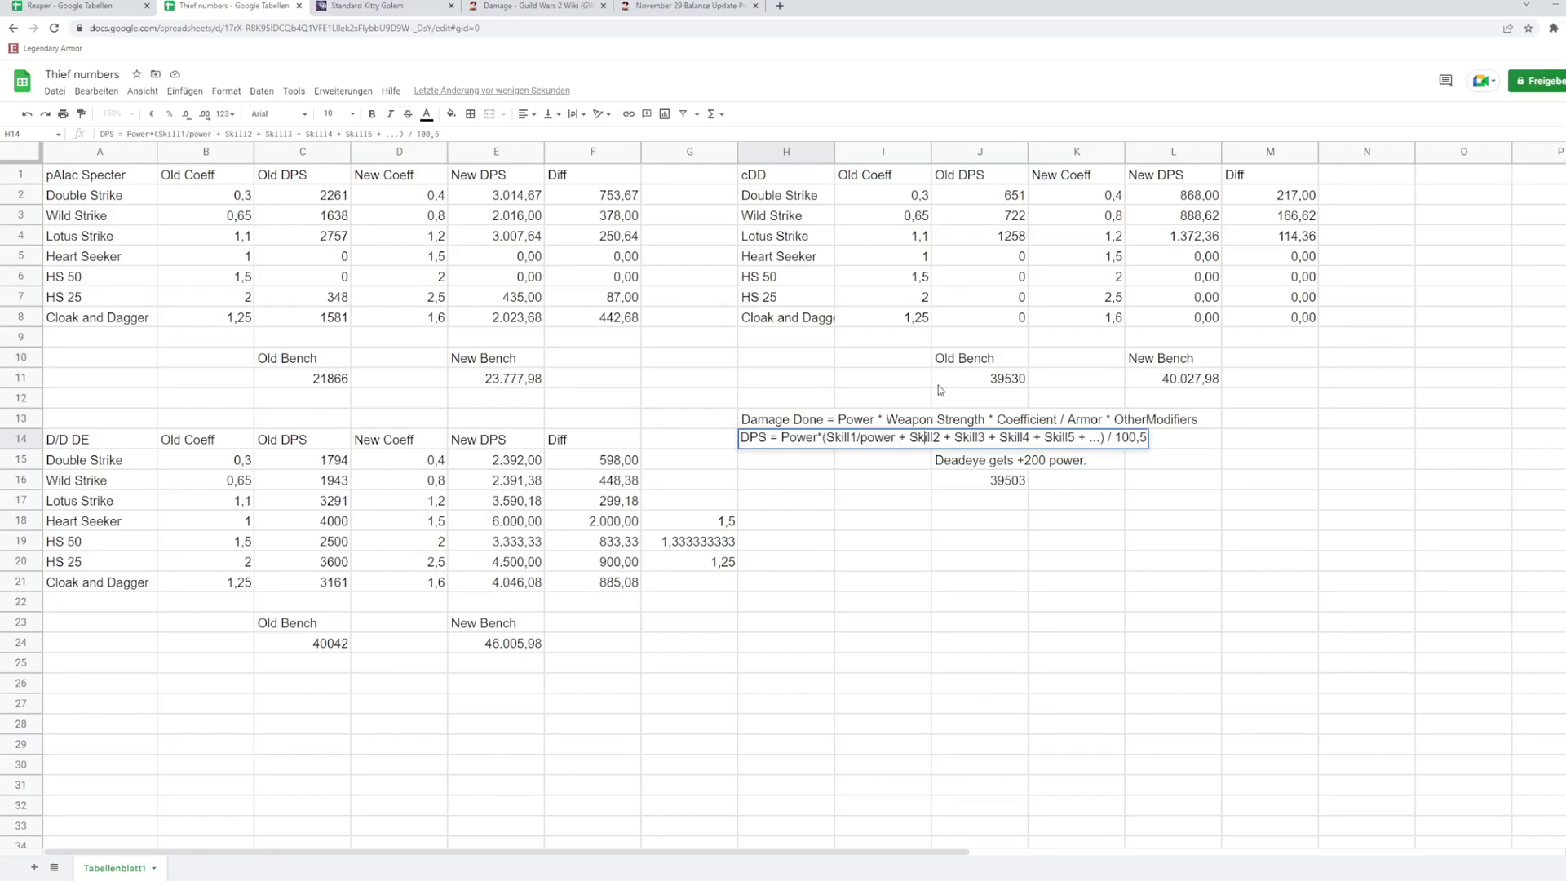
key(Right)
key(Right)
key(Right)
key(Right)
text(/power)
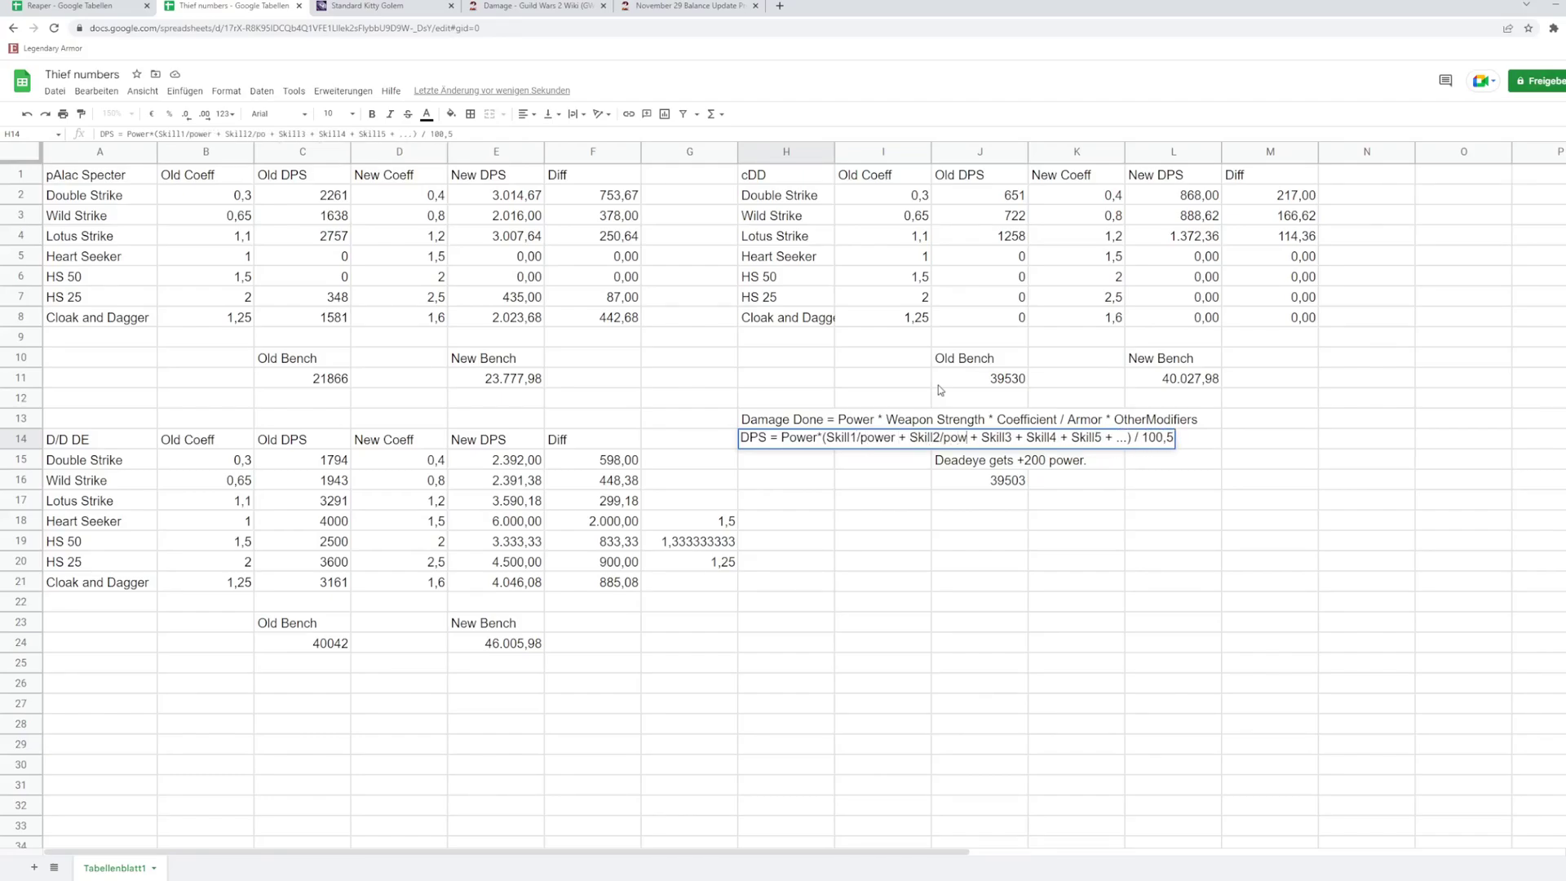
key(Right)
key(Right)
key(Right)
Step: Copy '/power' and paste it after Skill3, Skill4 and Skill5, then commit the note
key(Left)
key(Left)
key(Left)
key(shift+Left)
key(shift+Left)
key(shift+Left)
key(shift+Left)
key(shift+Left)
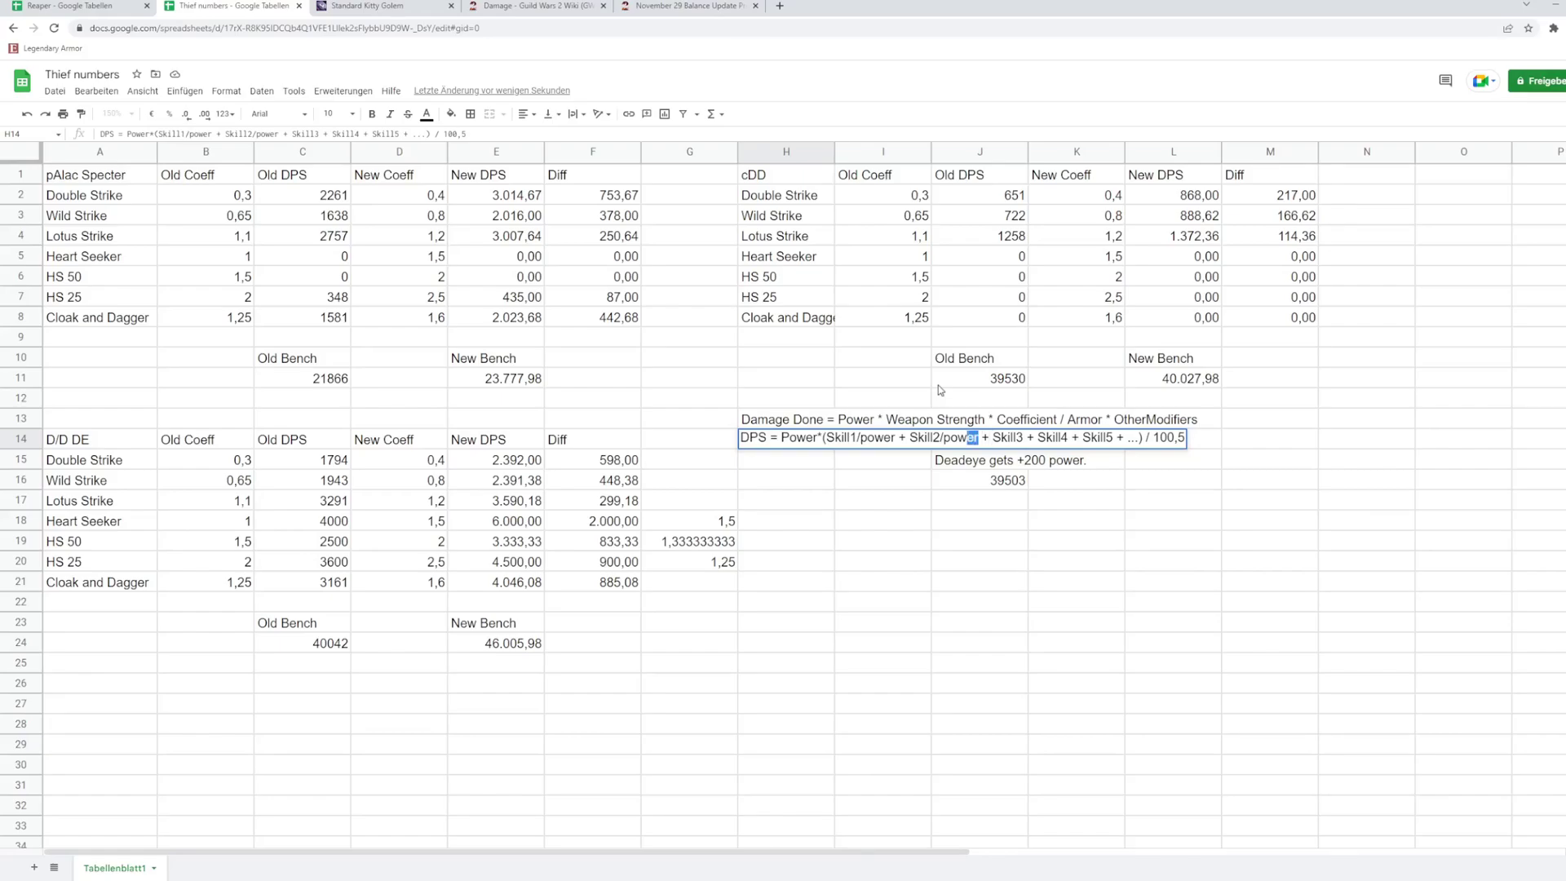
key(ctrl+c)
click(1023, 438)
key(ctrl+v)
click(1107, 438)
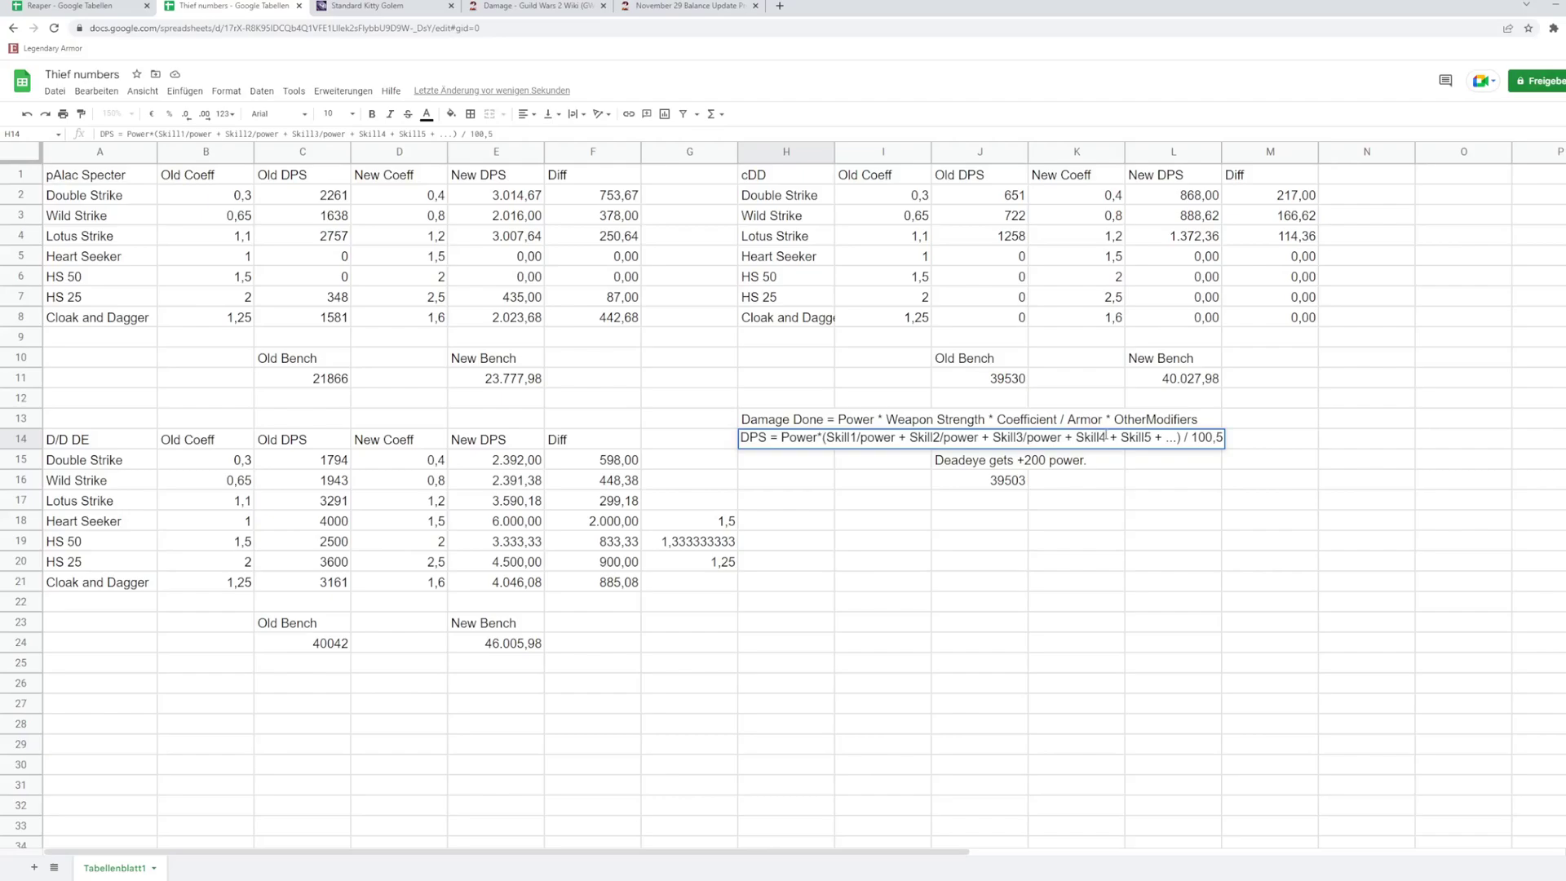
key(ctrl+v)
click(1188, 438)
key(ctrl+v)
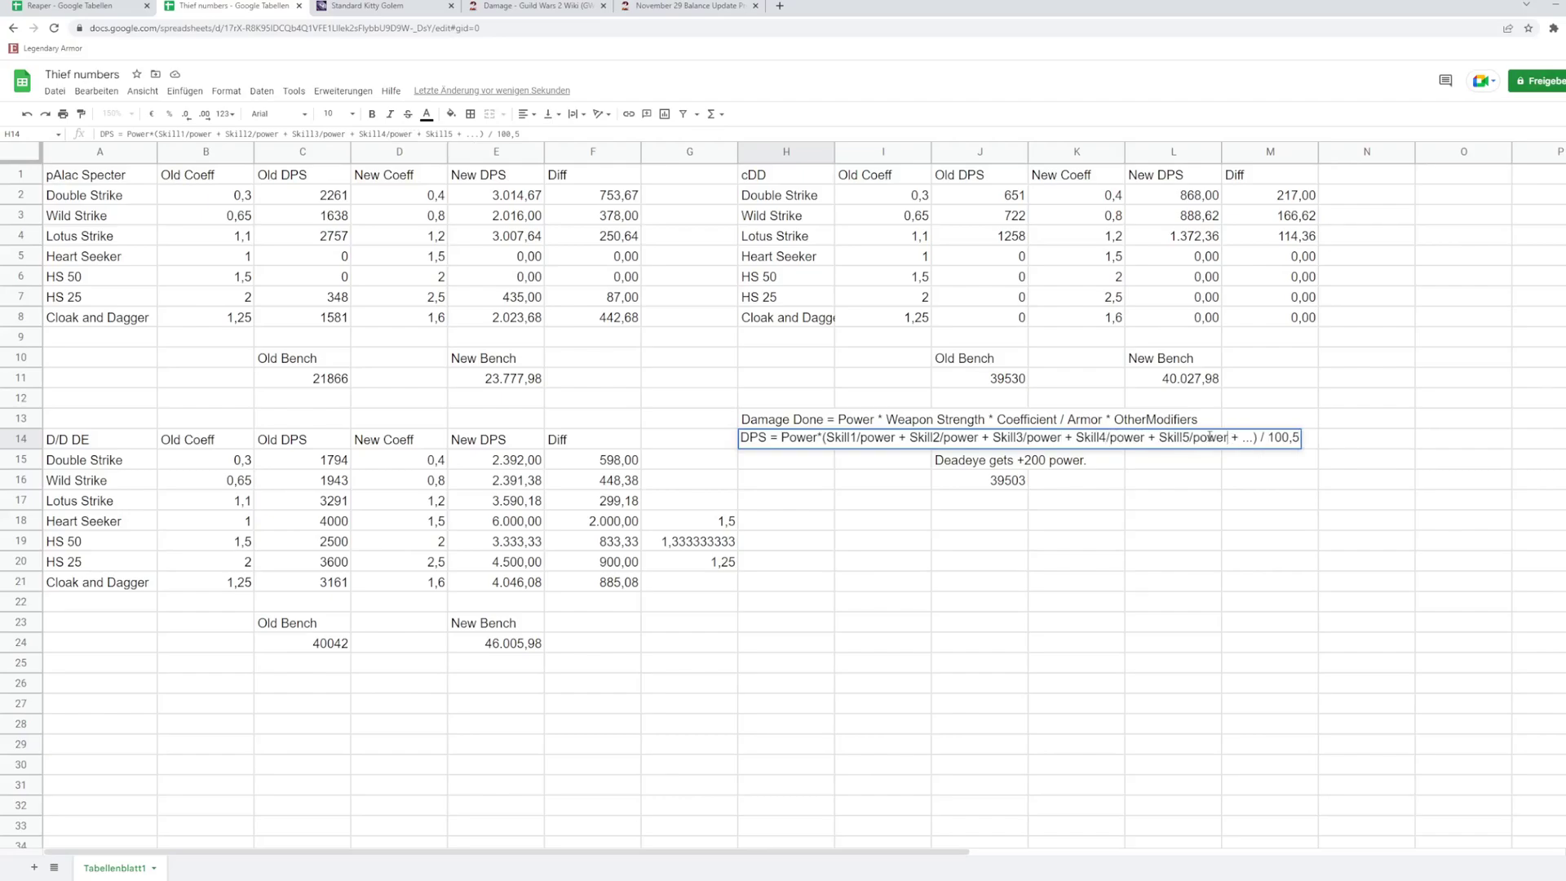
key(Return)
key(Up)
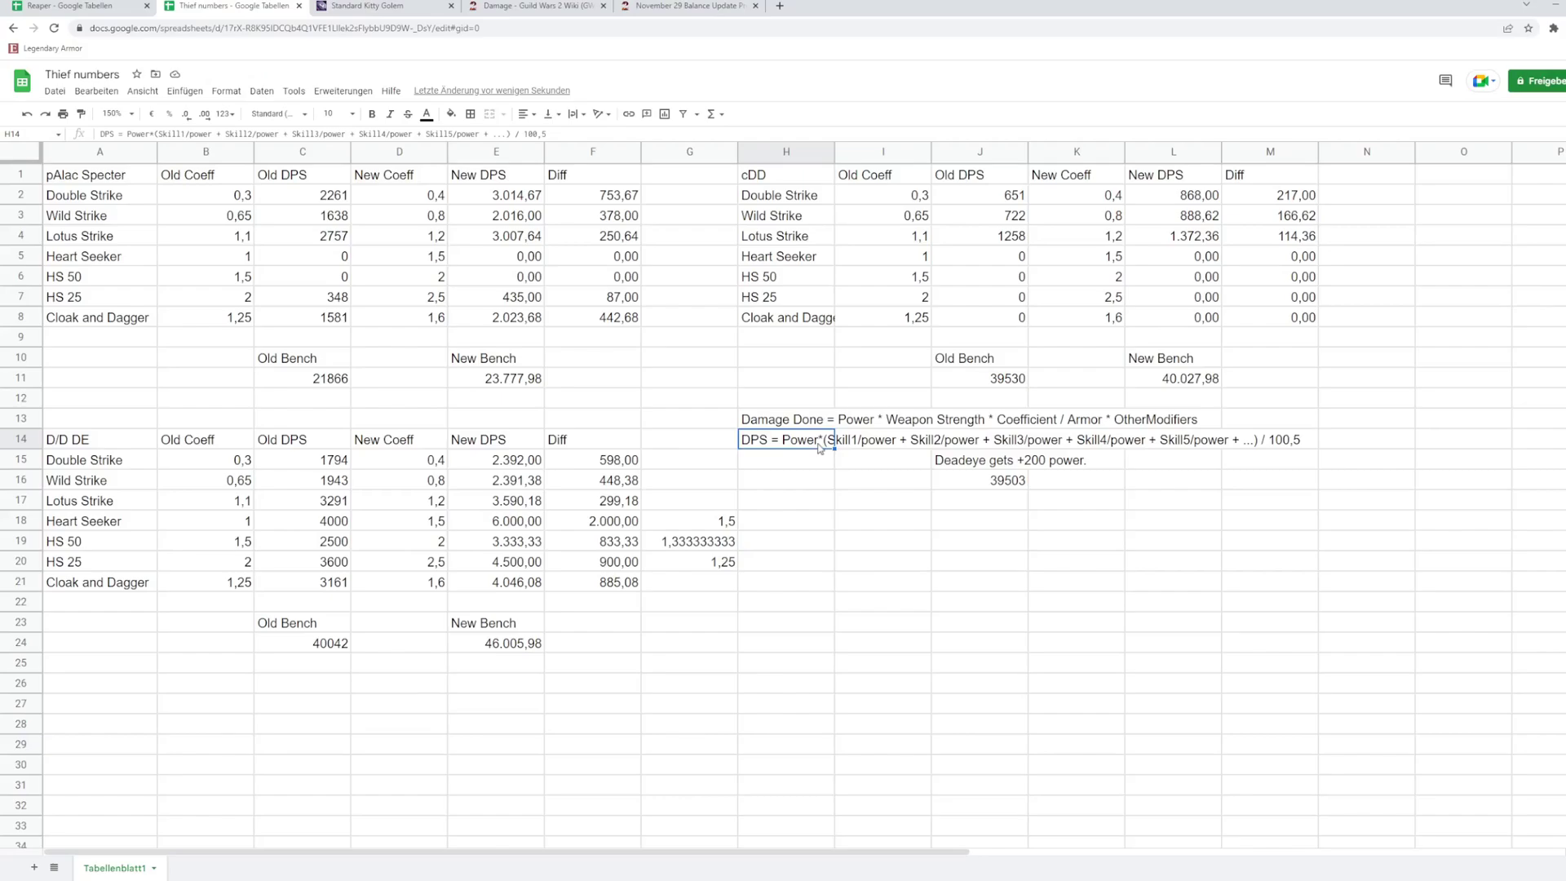
Step: Enter power values 4100 in L16 and 4300 in M16
click(1208, 485)
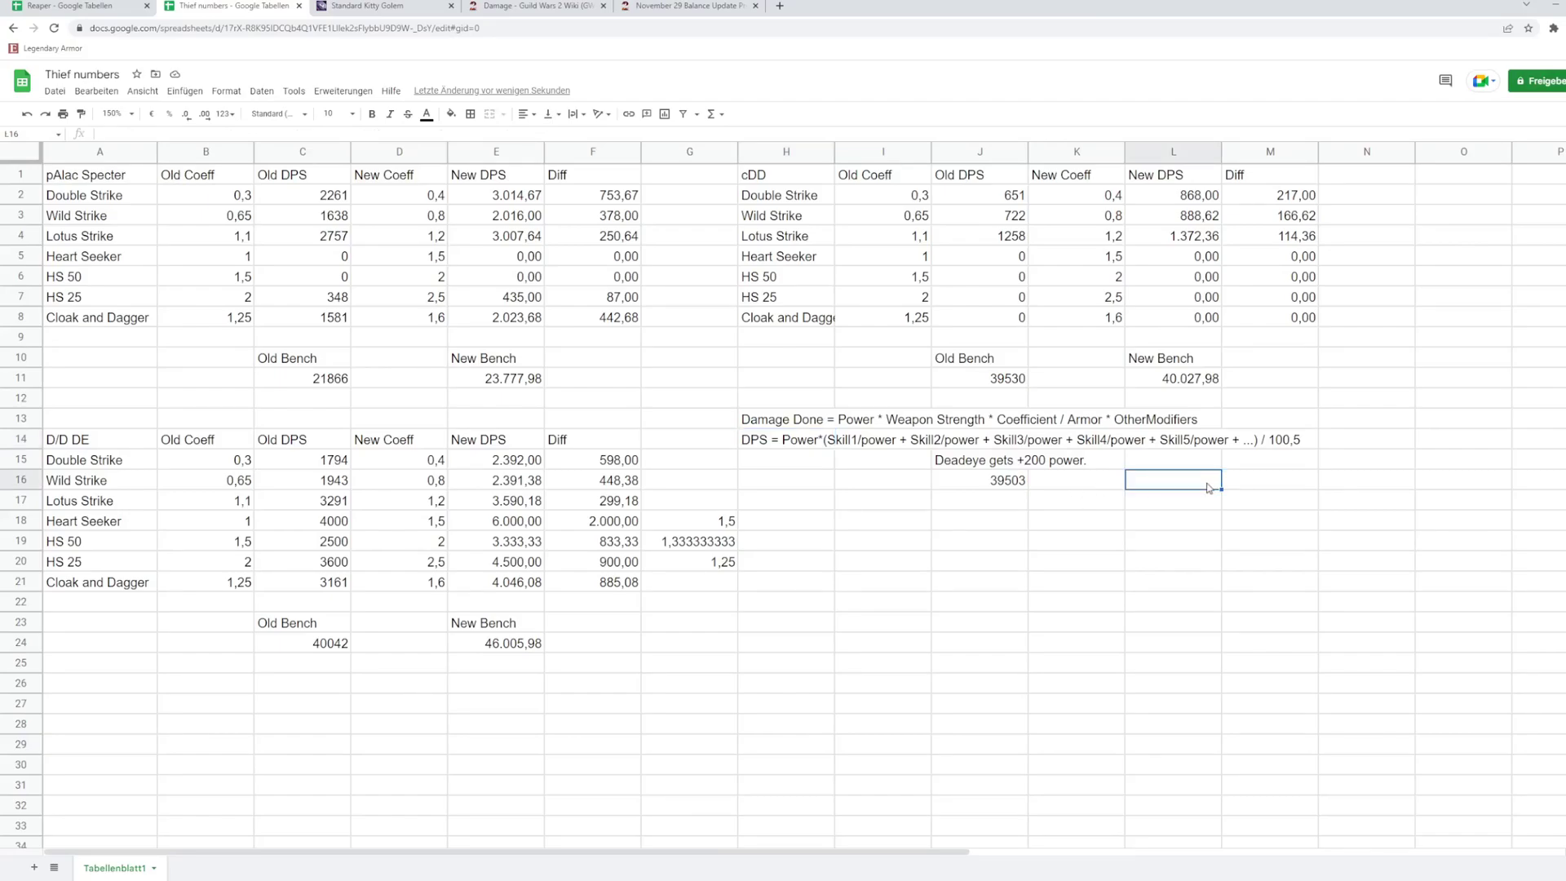
text(4100)
key(Tab)
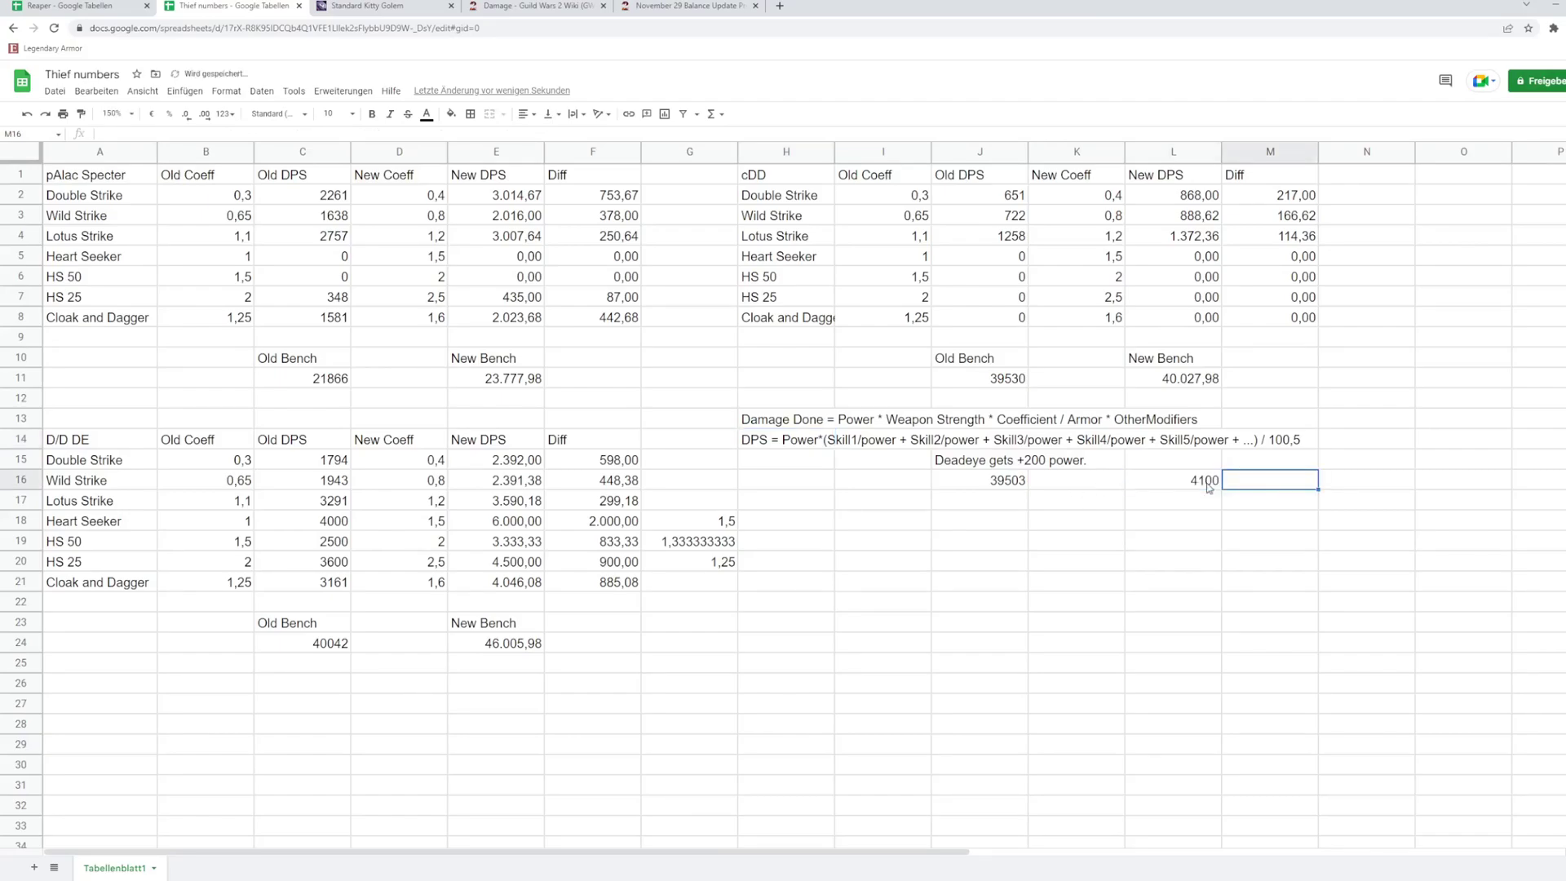
text(4300)
key(Return)
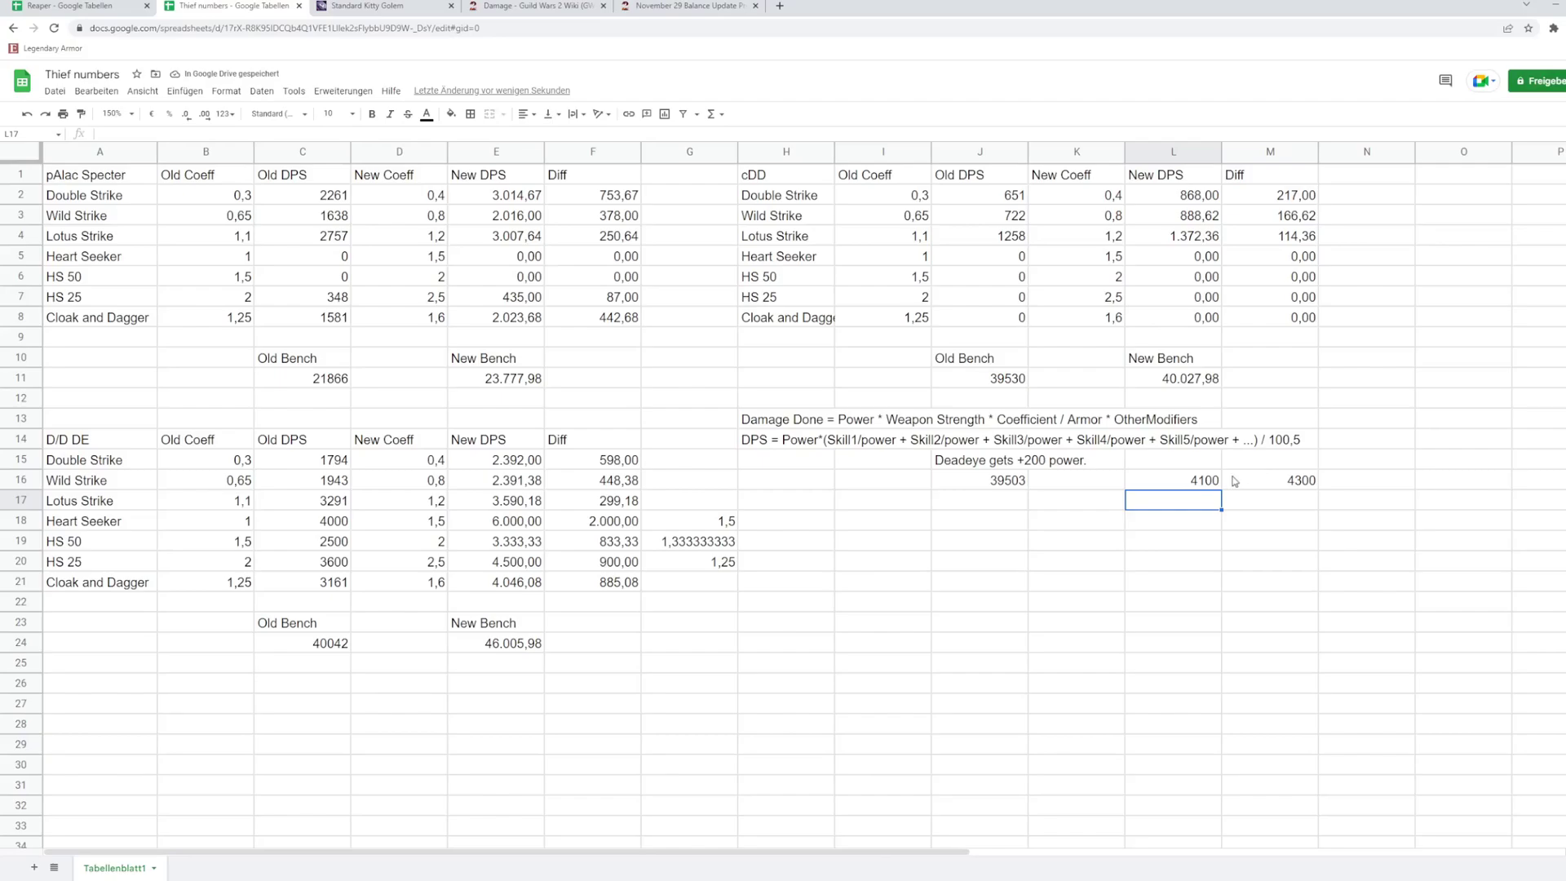
Step: Enter the estimate =39503/L16*M16+539 in J17, giving 41968,97561
click(1009, 500)
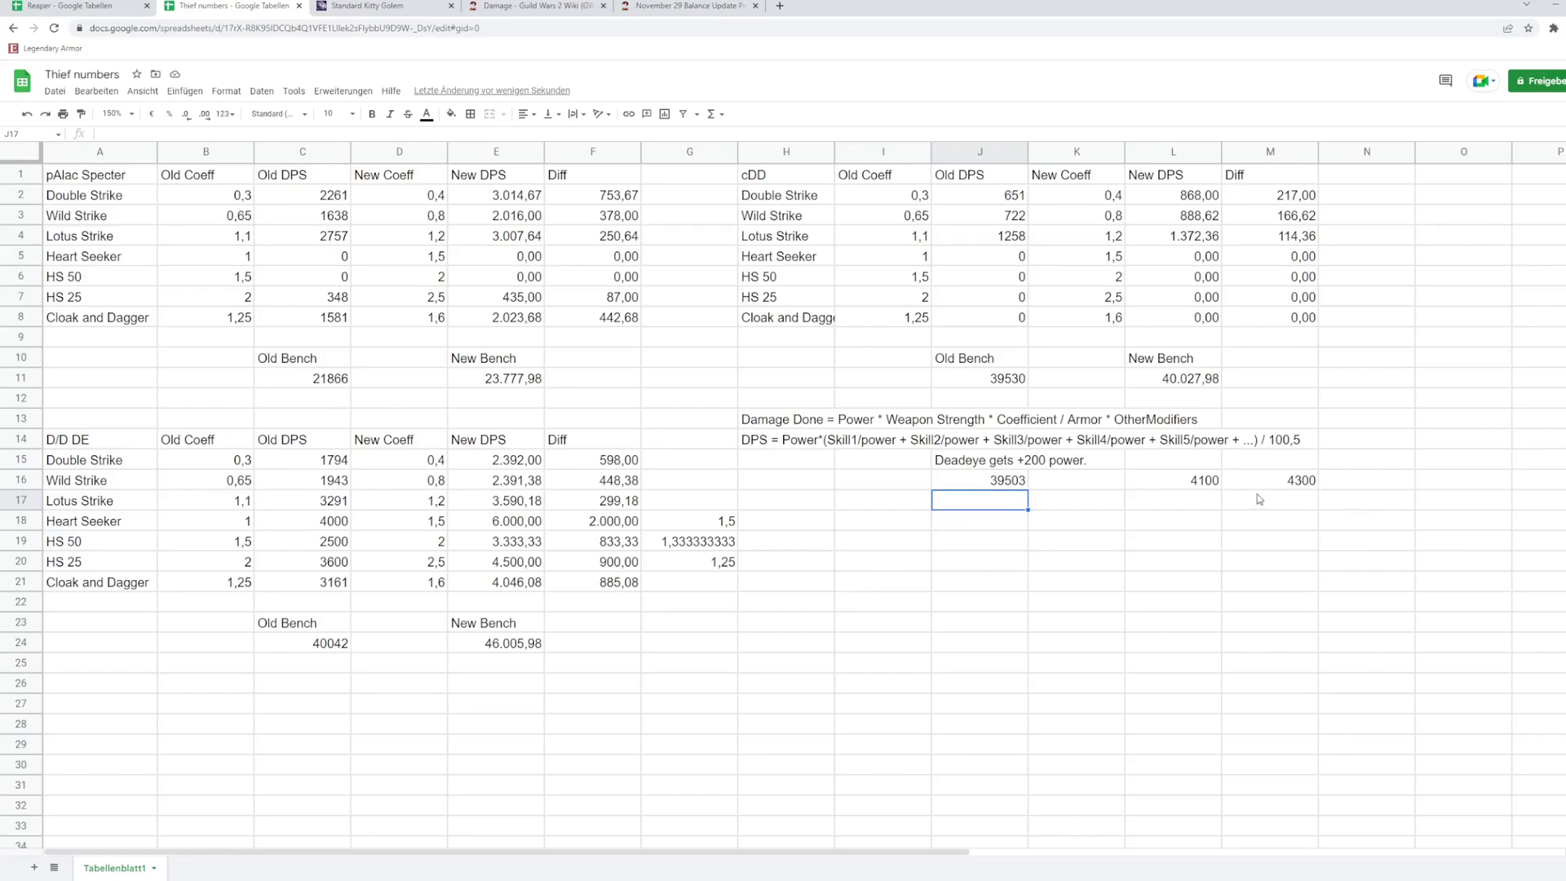
text(395)
key(BackSpace)
key(BackSpace)
key(BackSpace)
text(=)
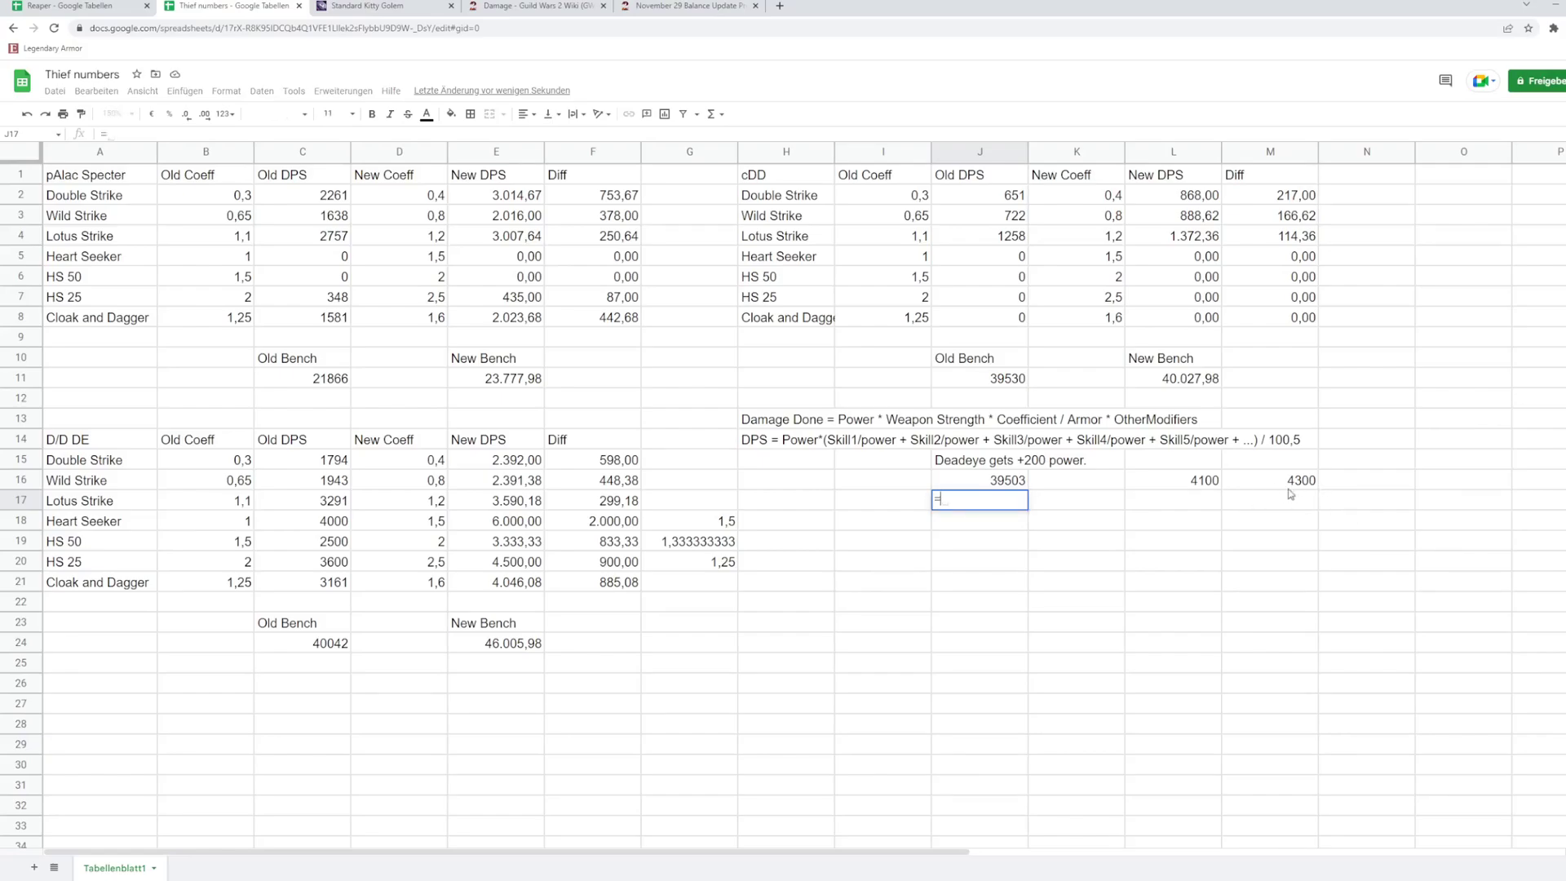
text(39503*)
key(BackSpace)
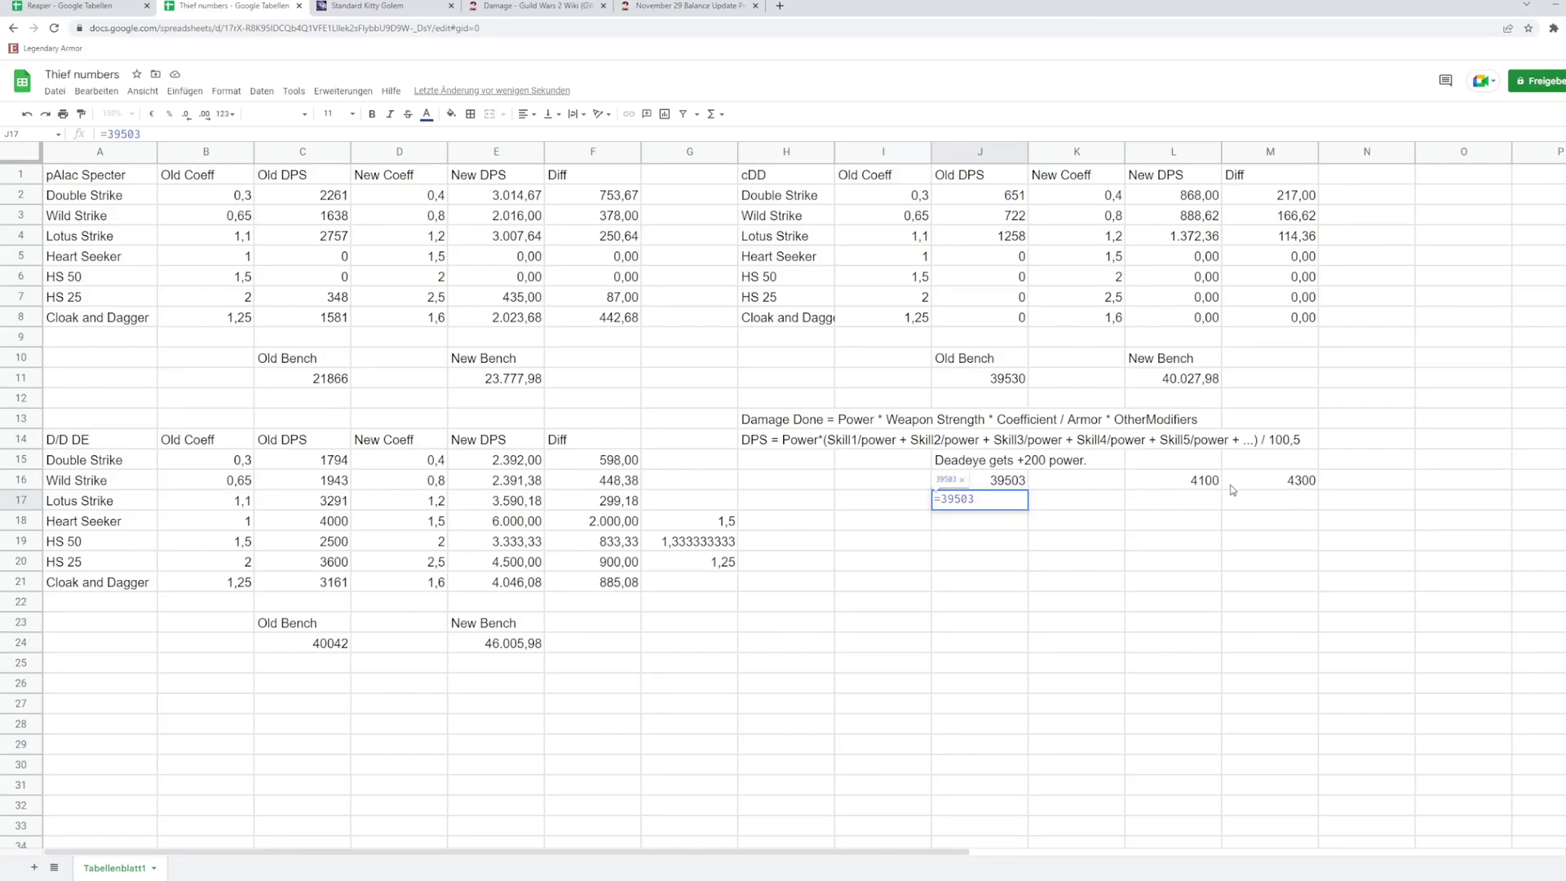
text(/)
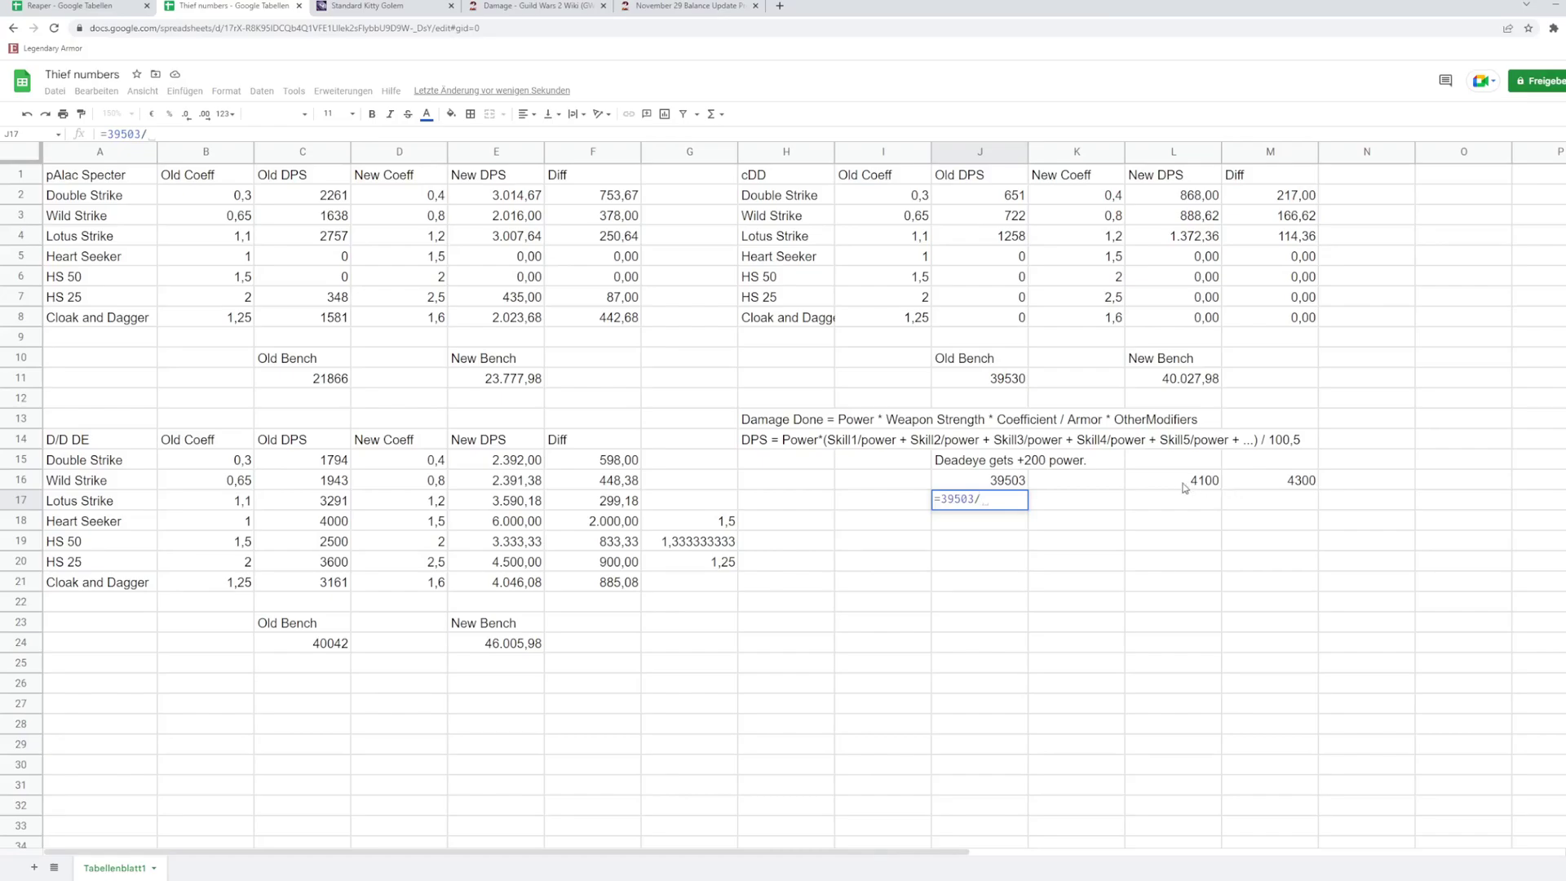
click(1184, 488)
text(*)
click(1254, 485)
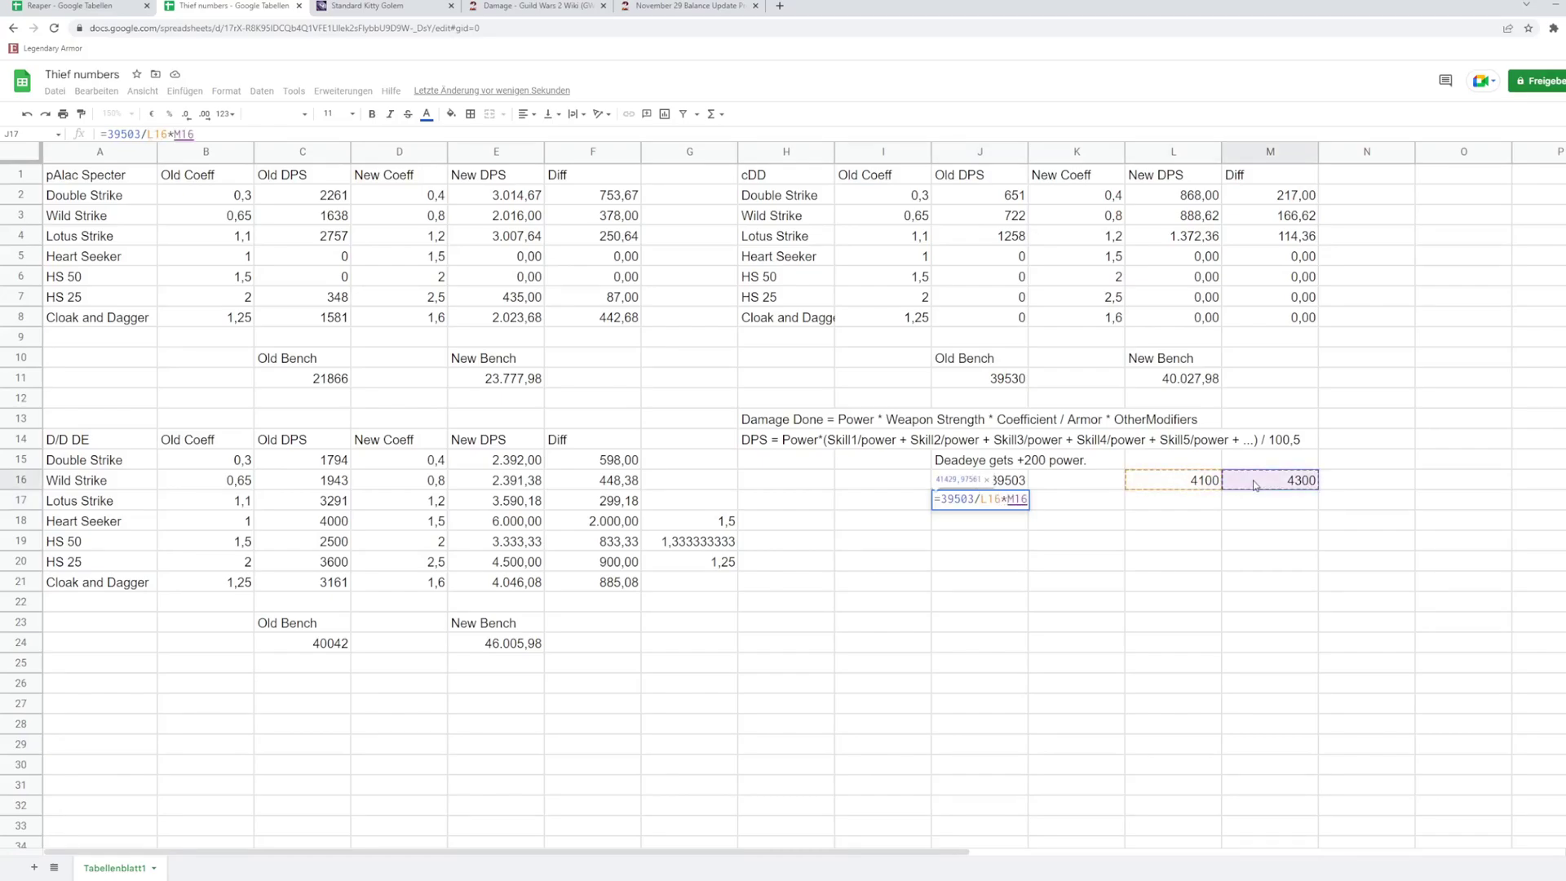
text(+)
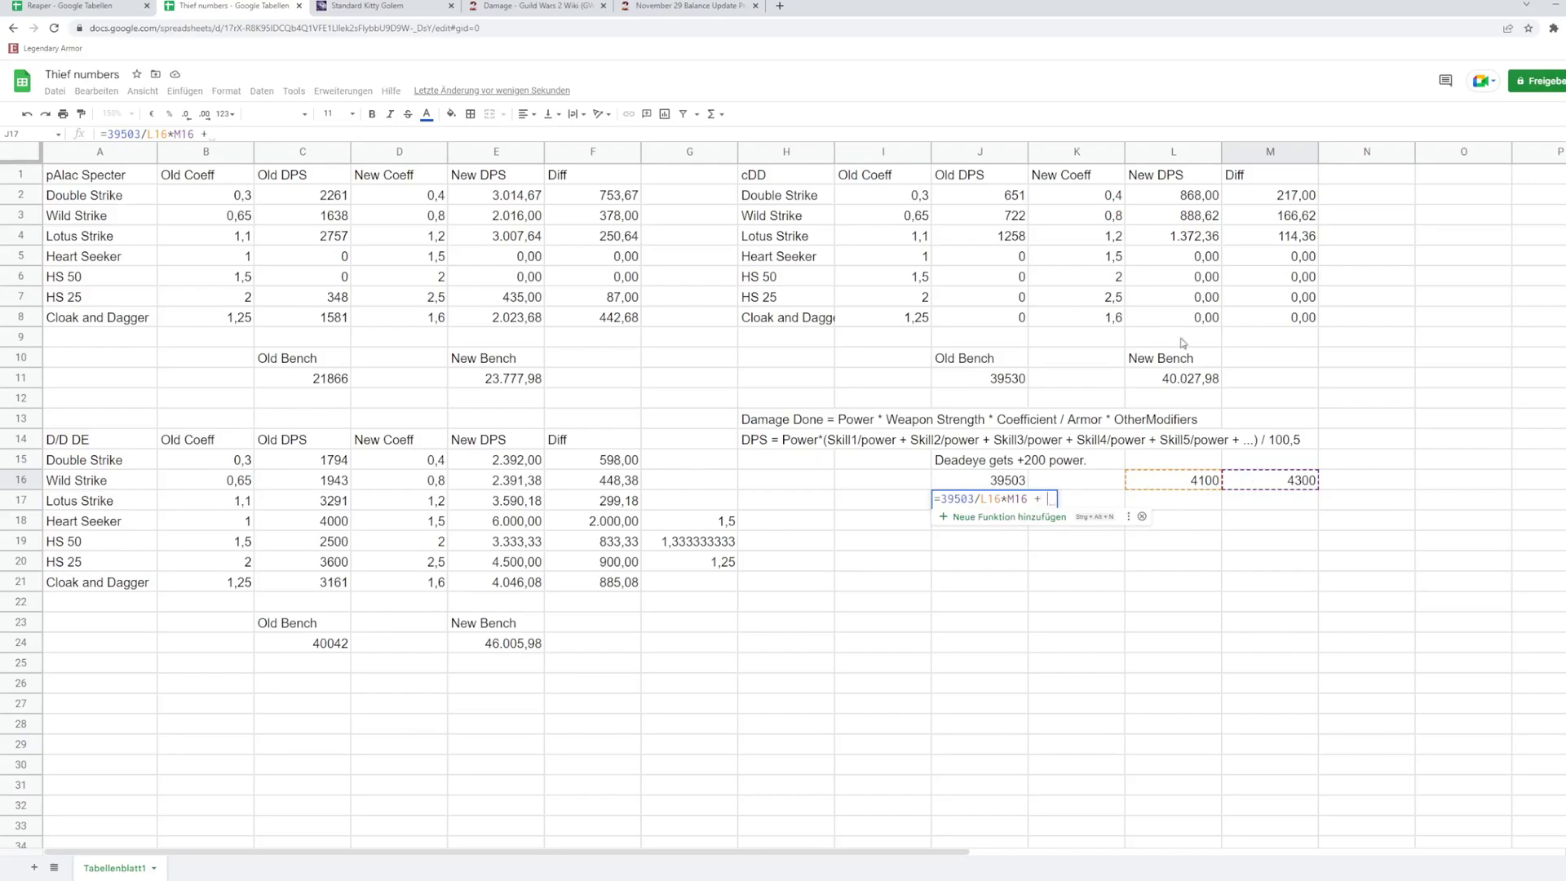
click(330, 6)
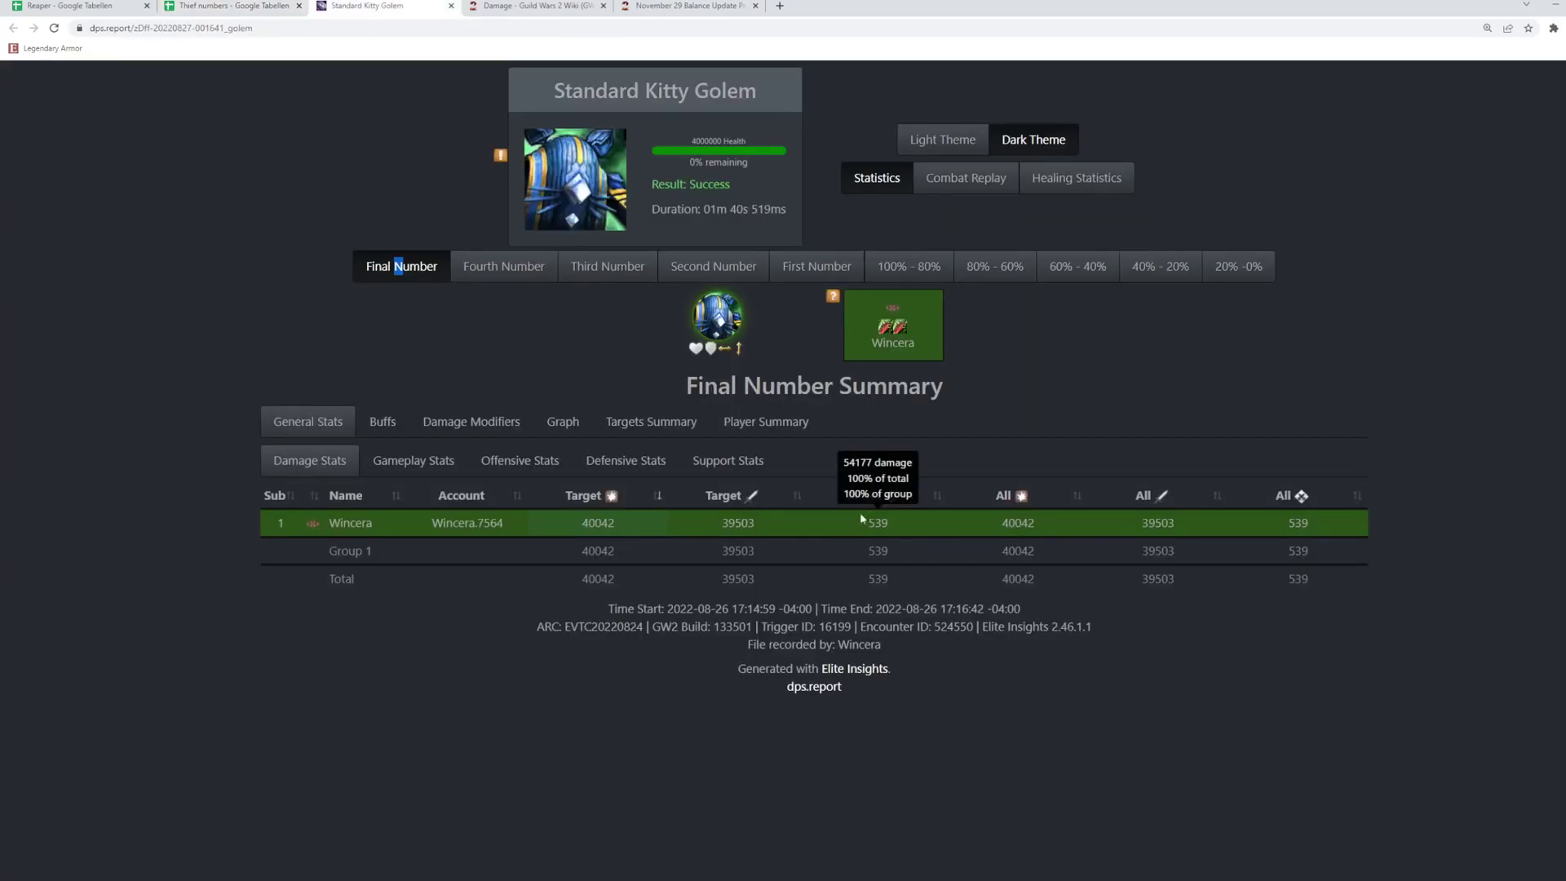
click(236, 6)
text(539)
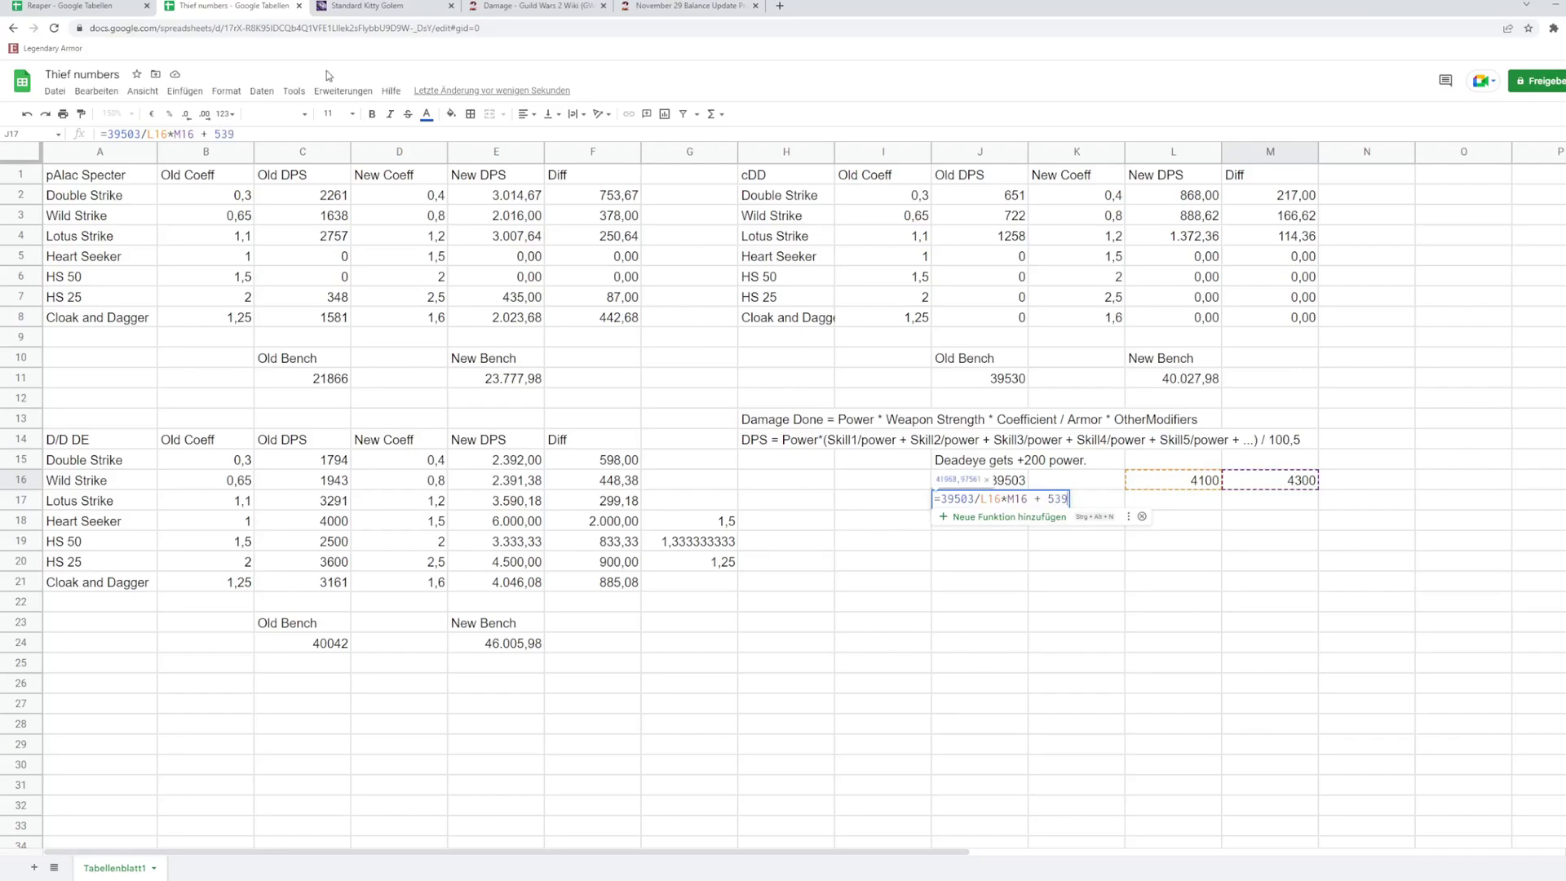
key(Return)
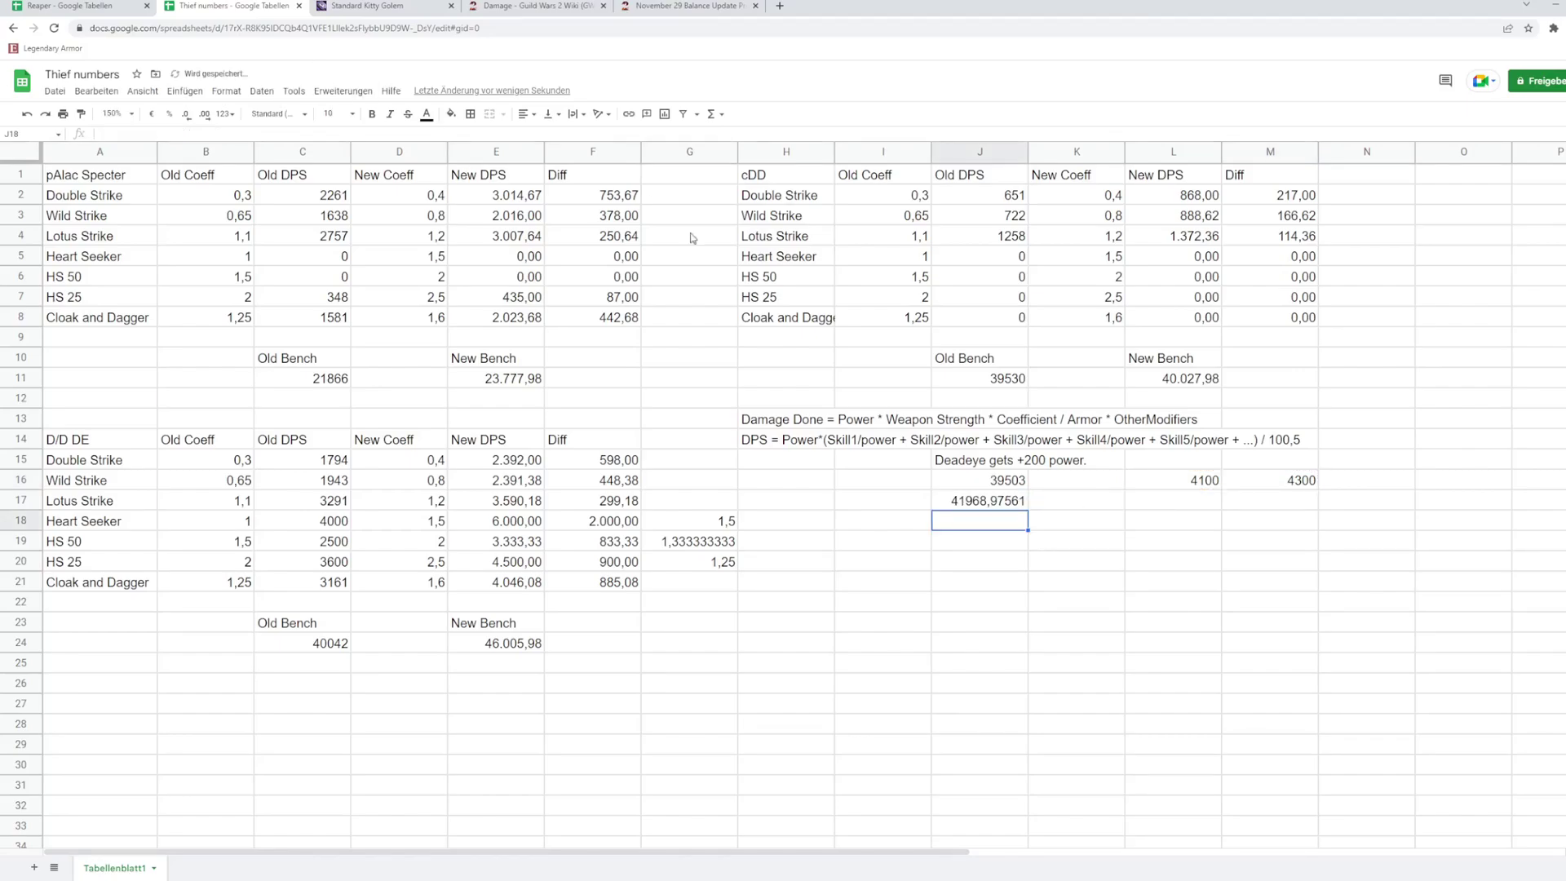
Step: Compare the J17 estimate and L16 value against the golem log's 40042 target damage
click(878, 483)
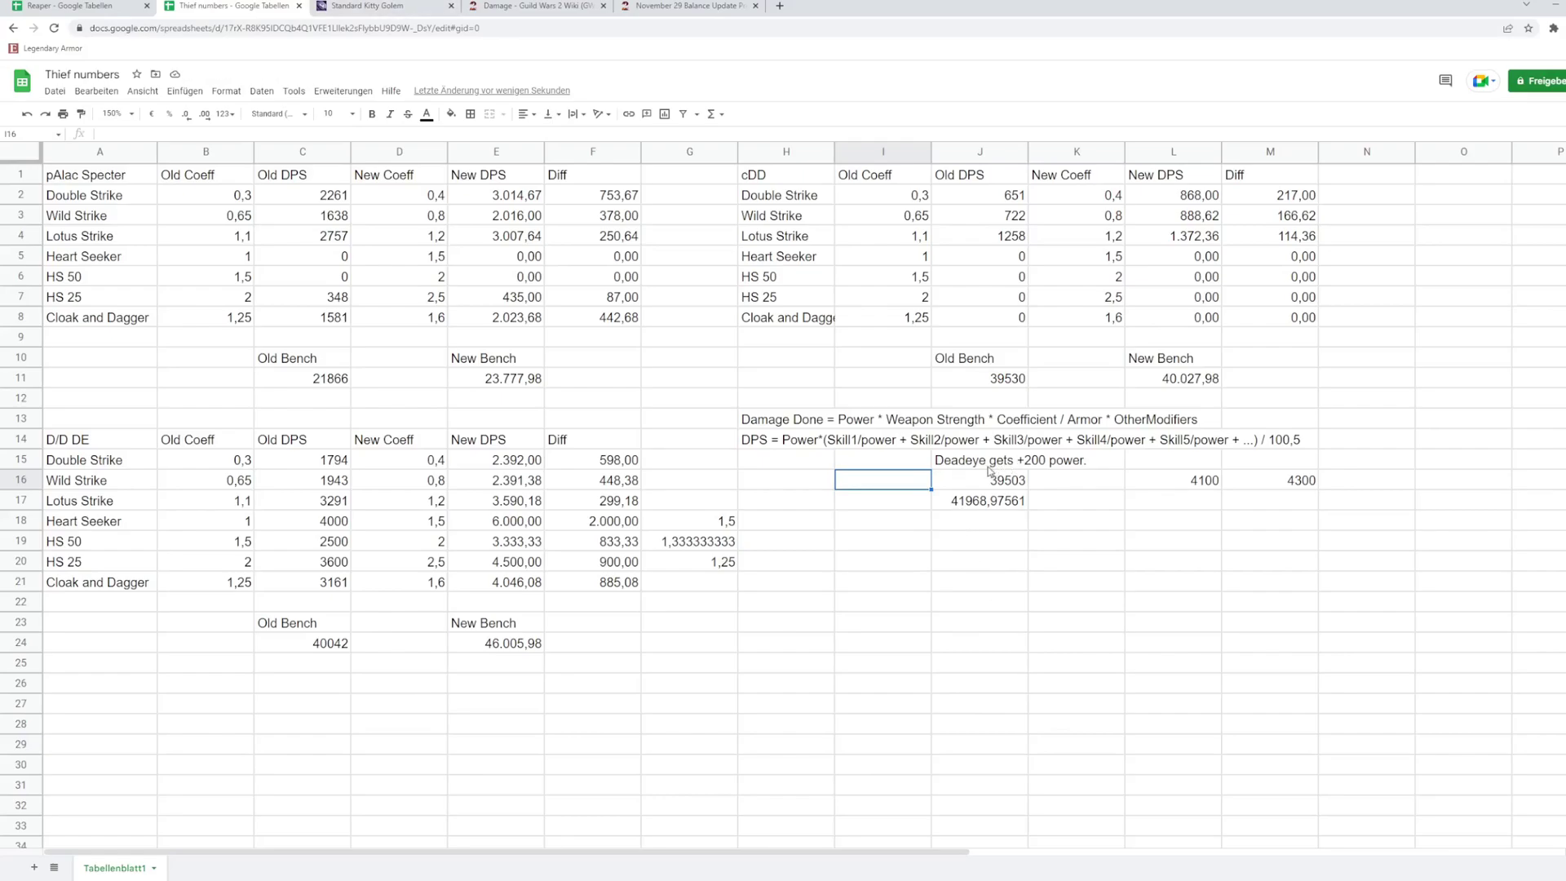
click(342, 7)
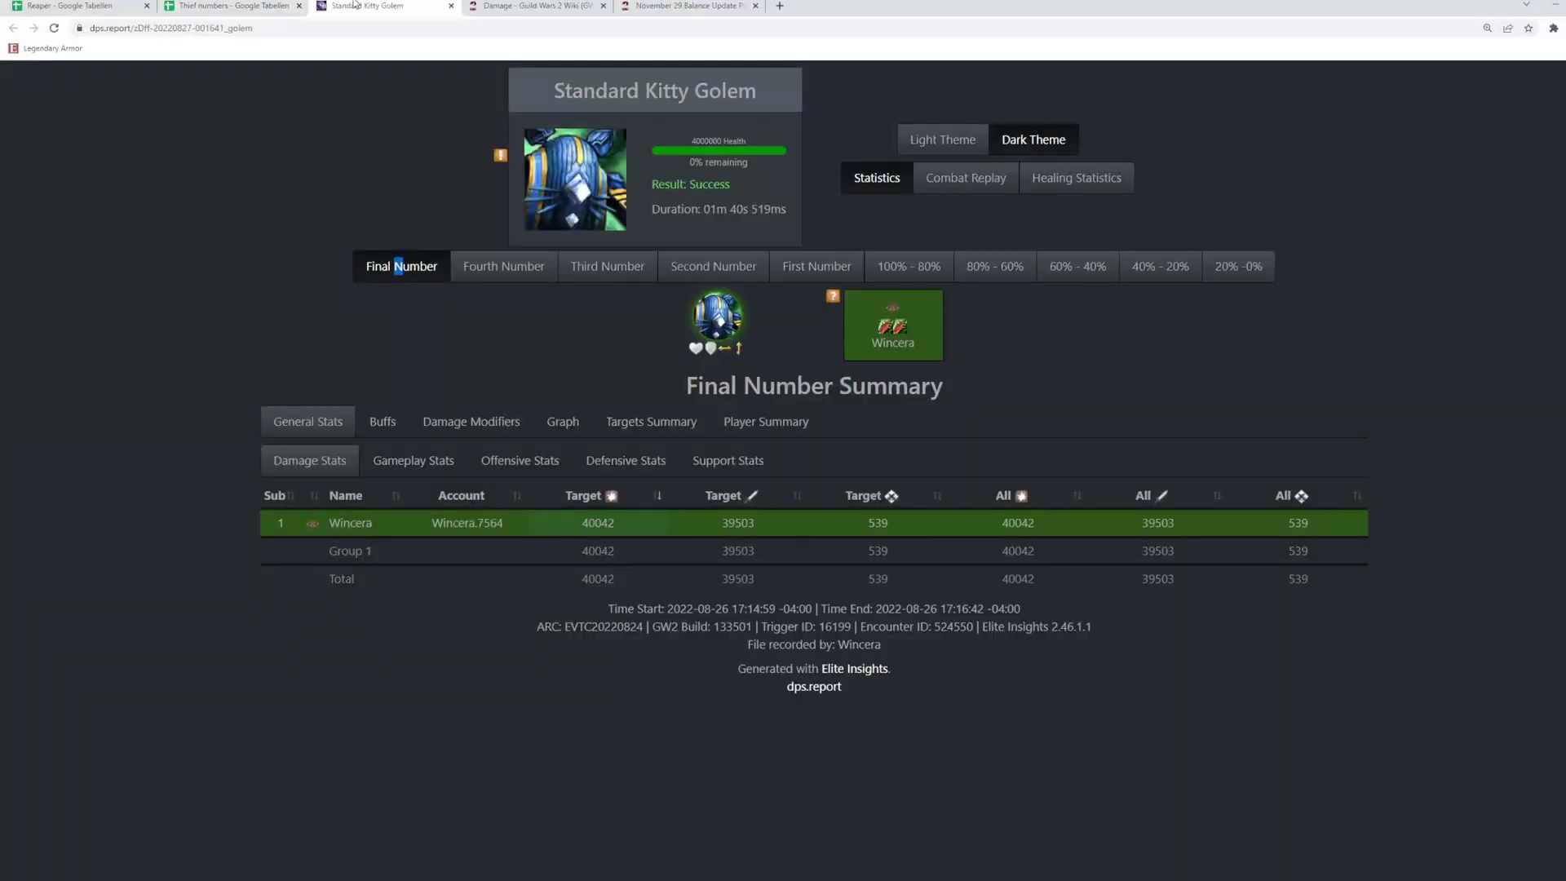
drag(581, 523, 623, 527)
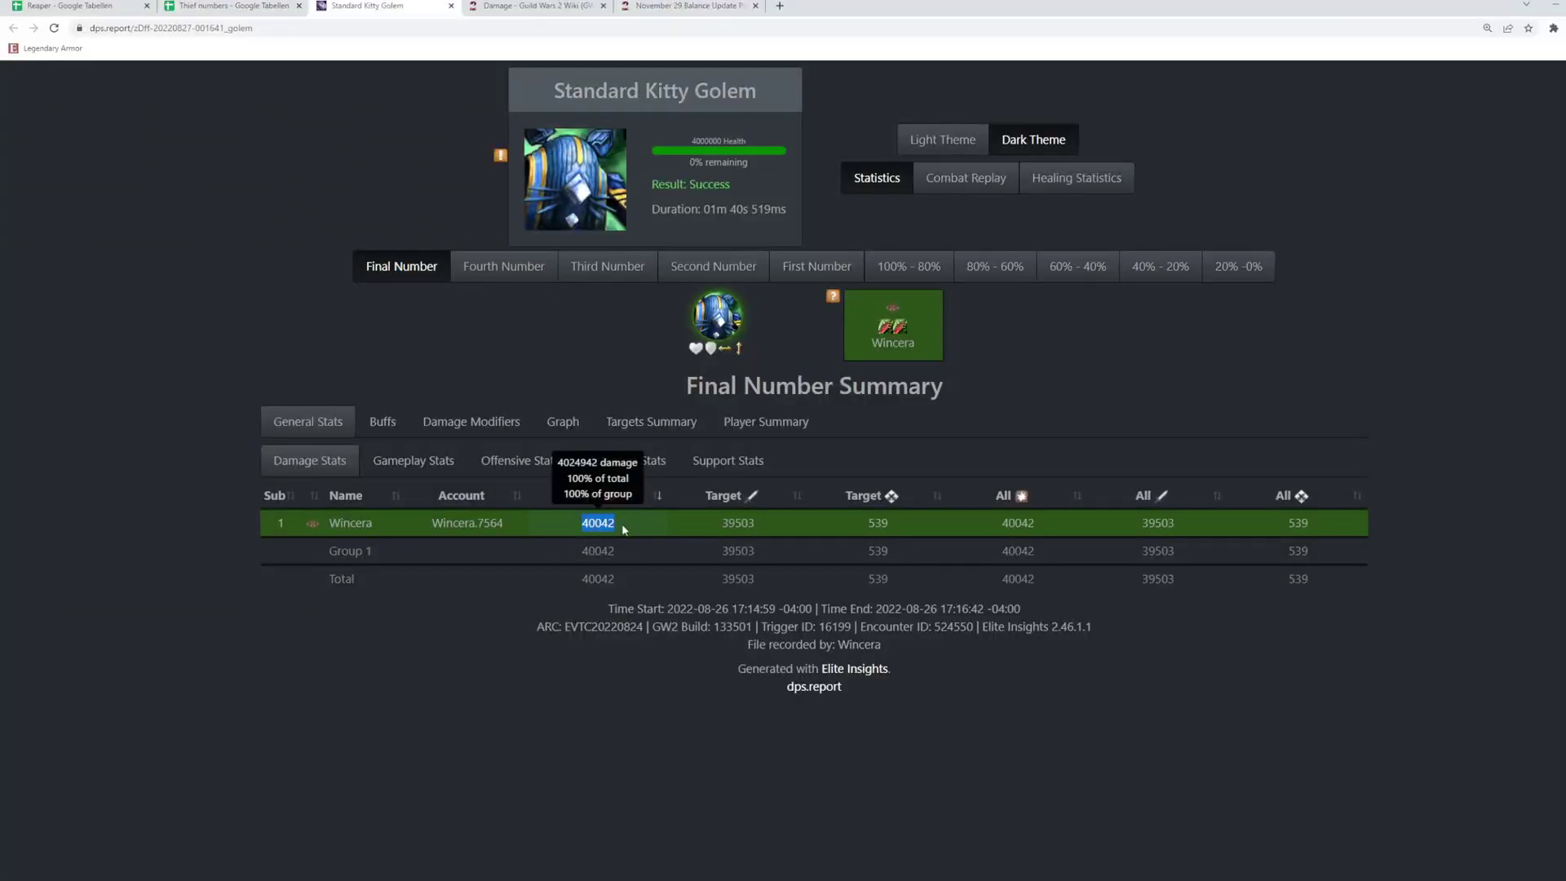
click(269, 6)
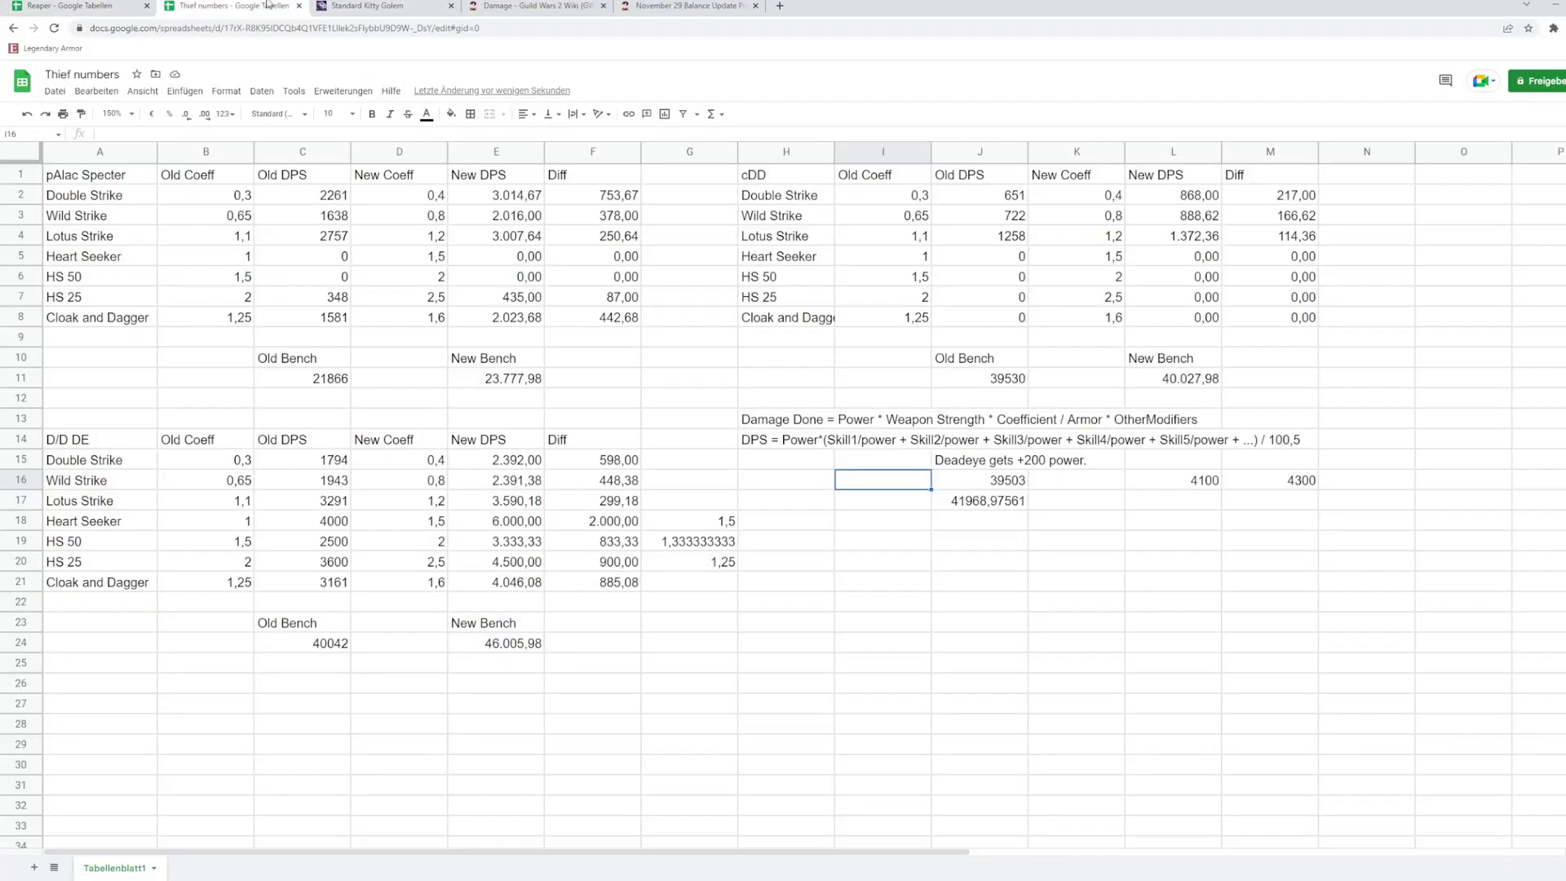
click(956, 505)
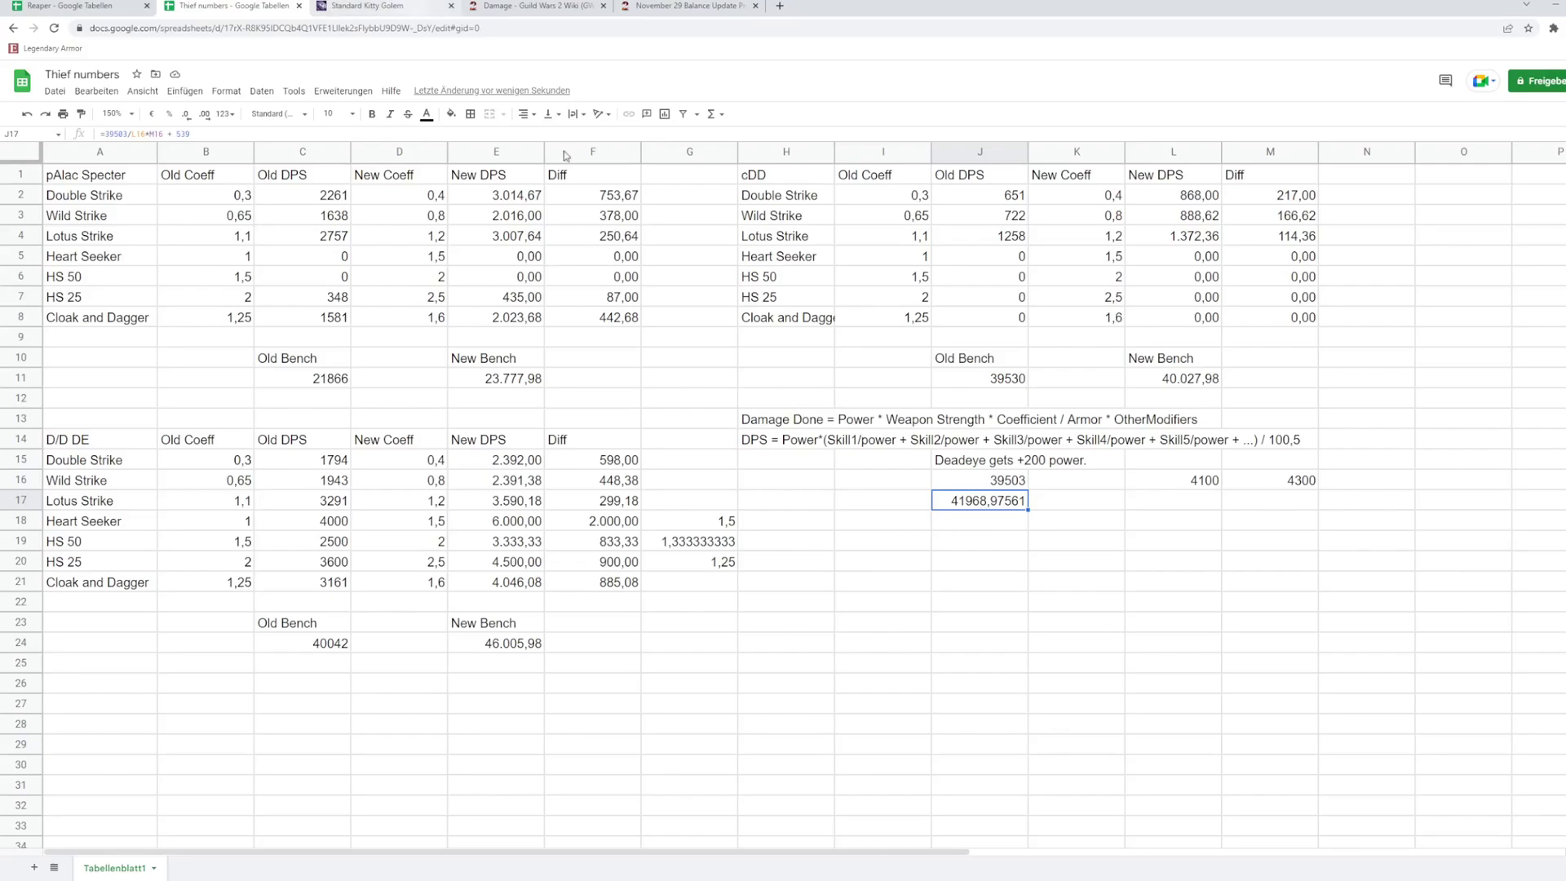
click(1170, 482)
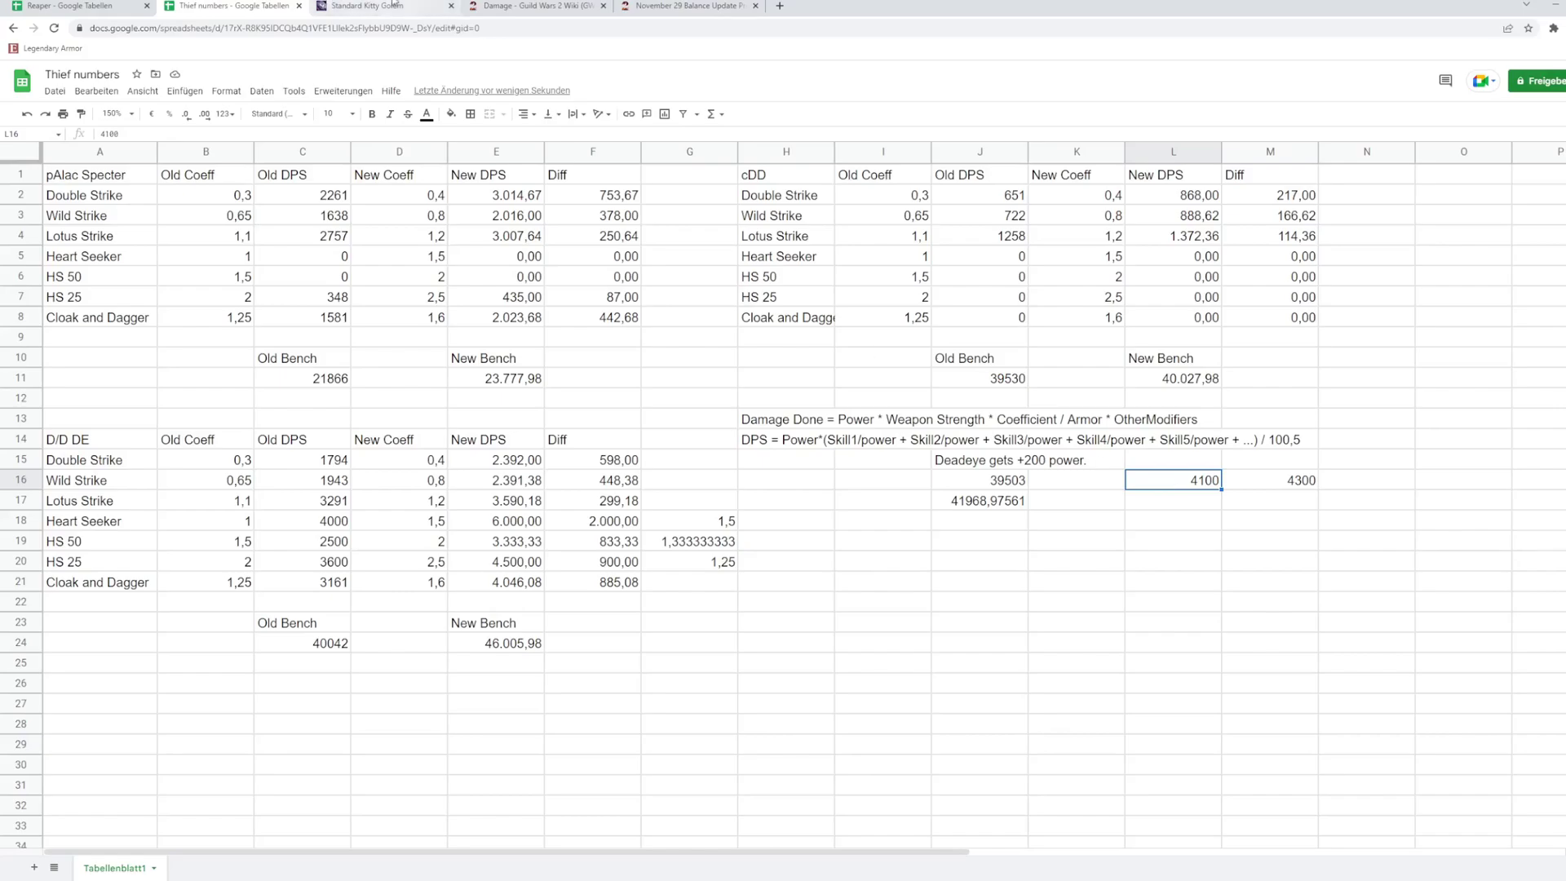
Step: Turn on both Assassin's Signet buff traces on the player's damage graph in the golem log
click(369, 6)
click(794, 425)
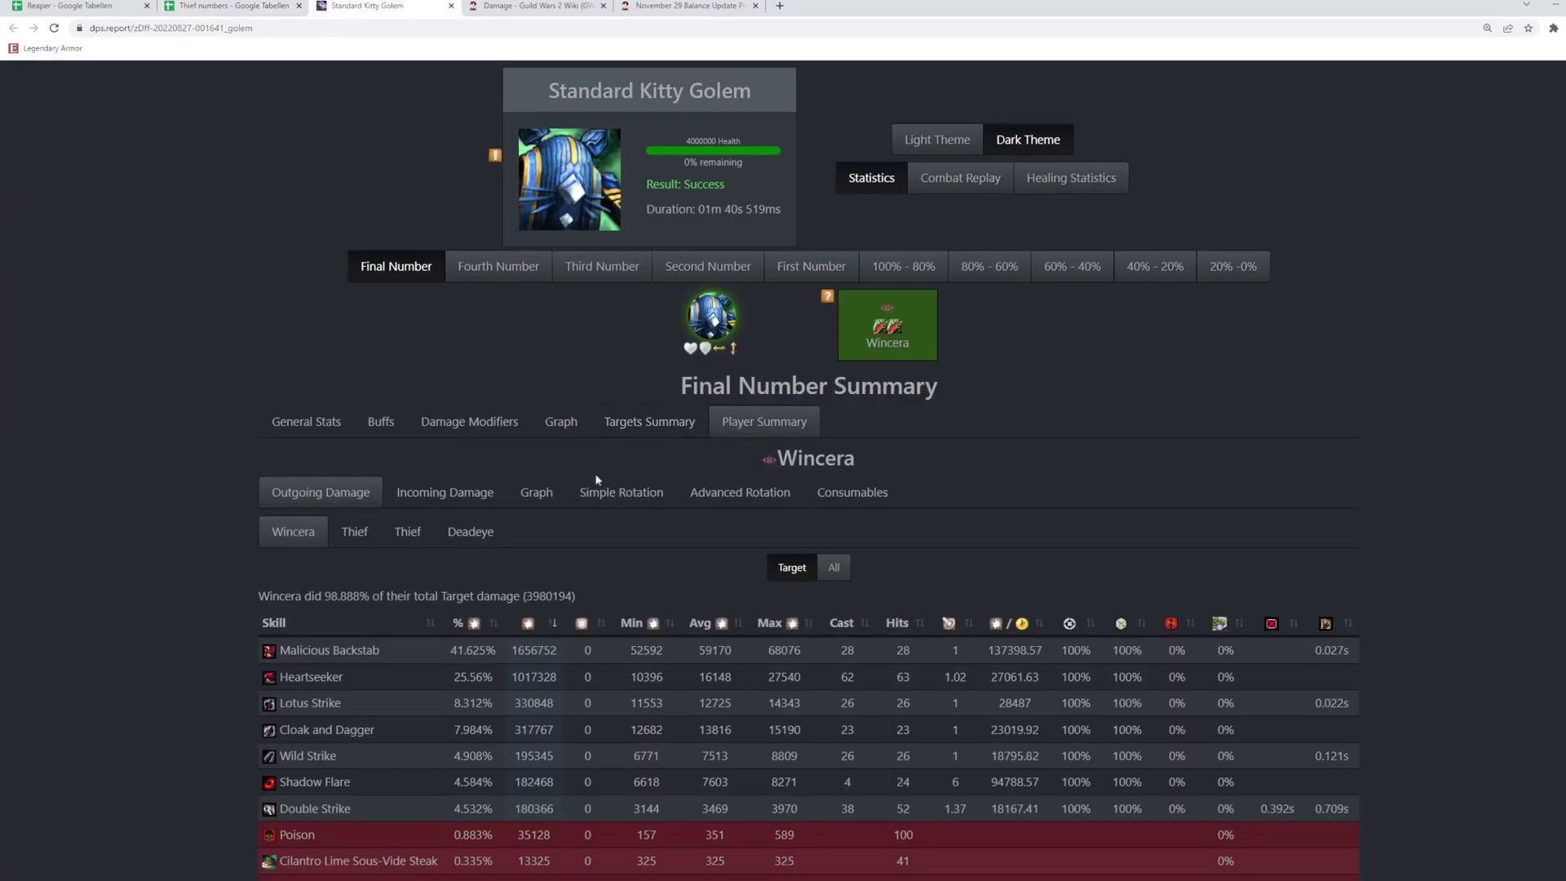
click(536, 492)
scroll(1280, 545, down, 1)
scroll(1280, 545, down, 5)
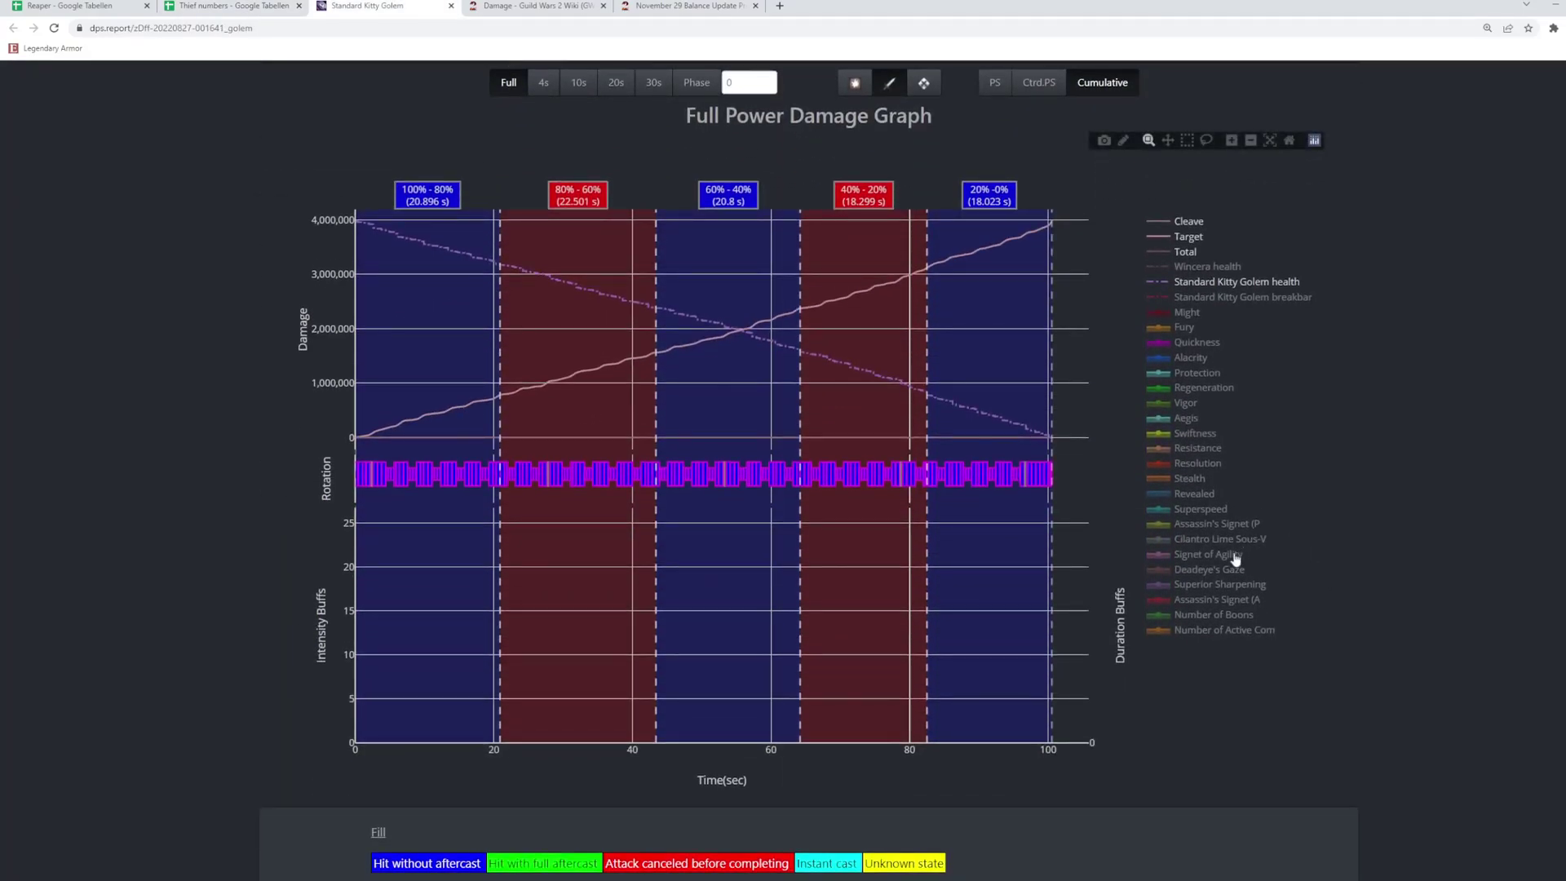
click(1233, 605)
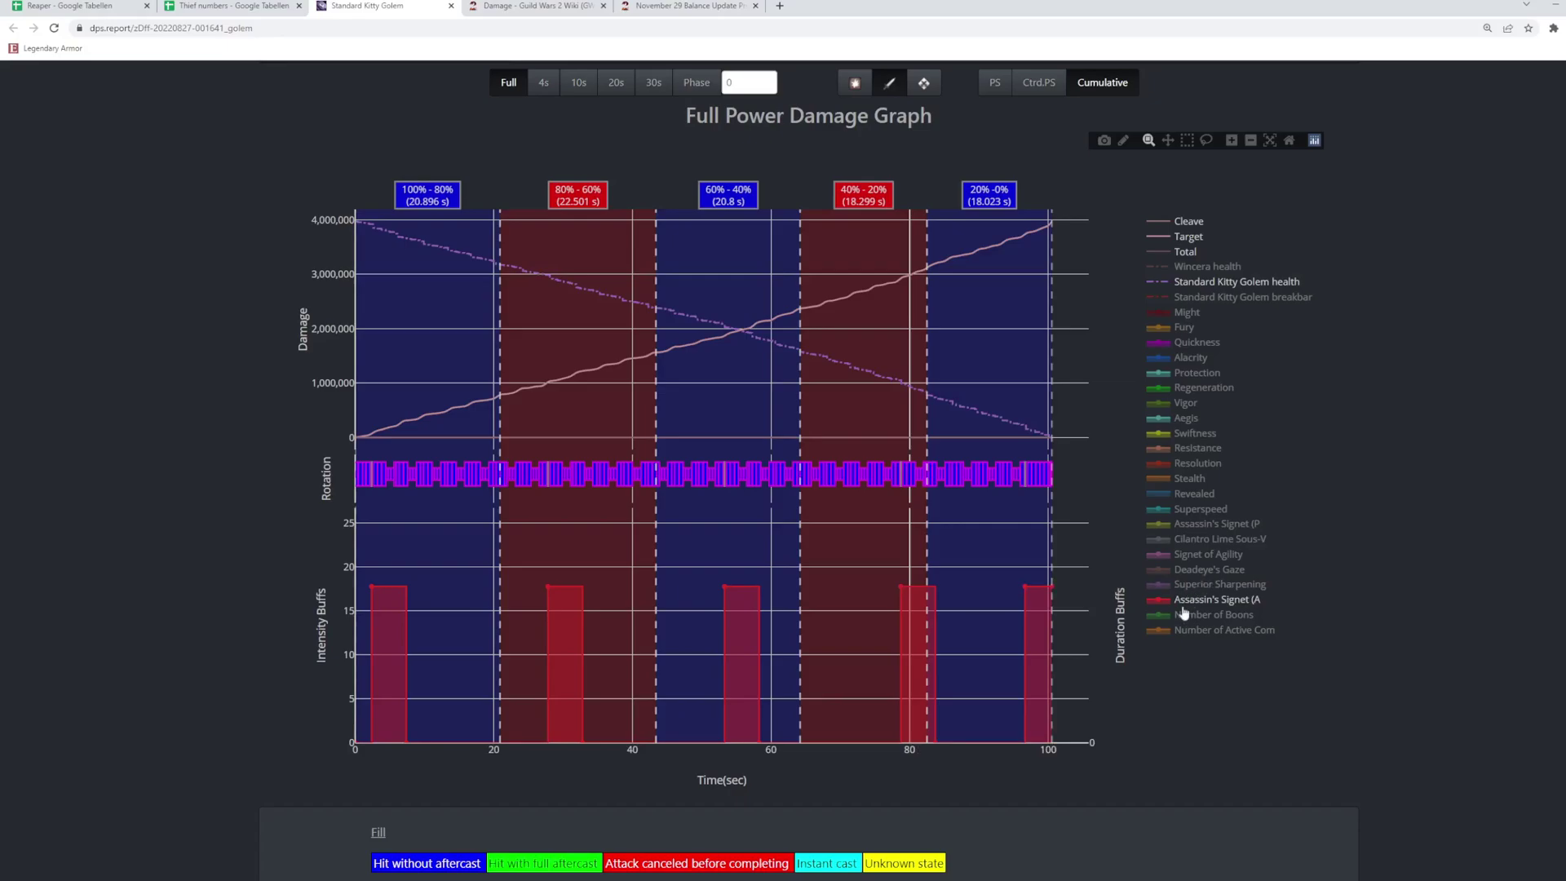
click(1195, 526)
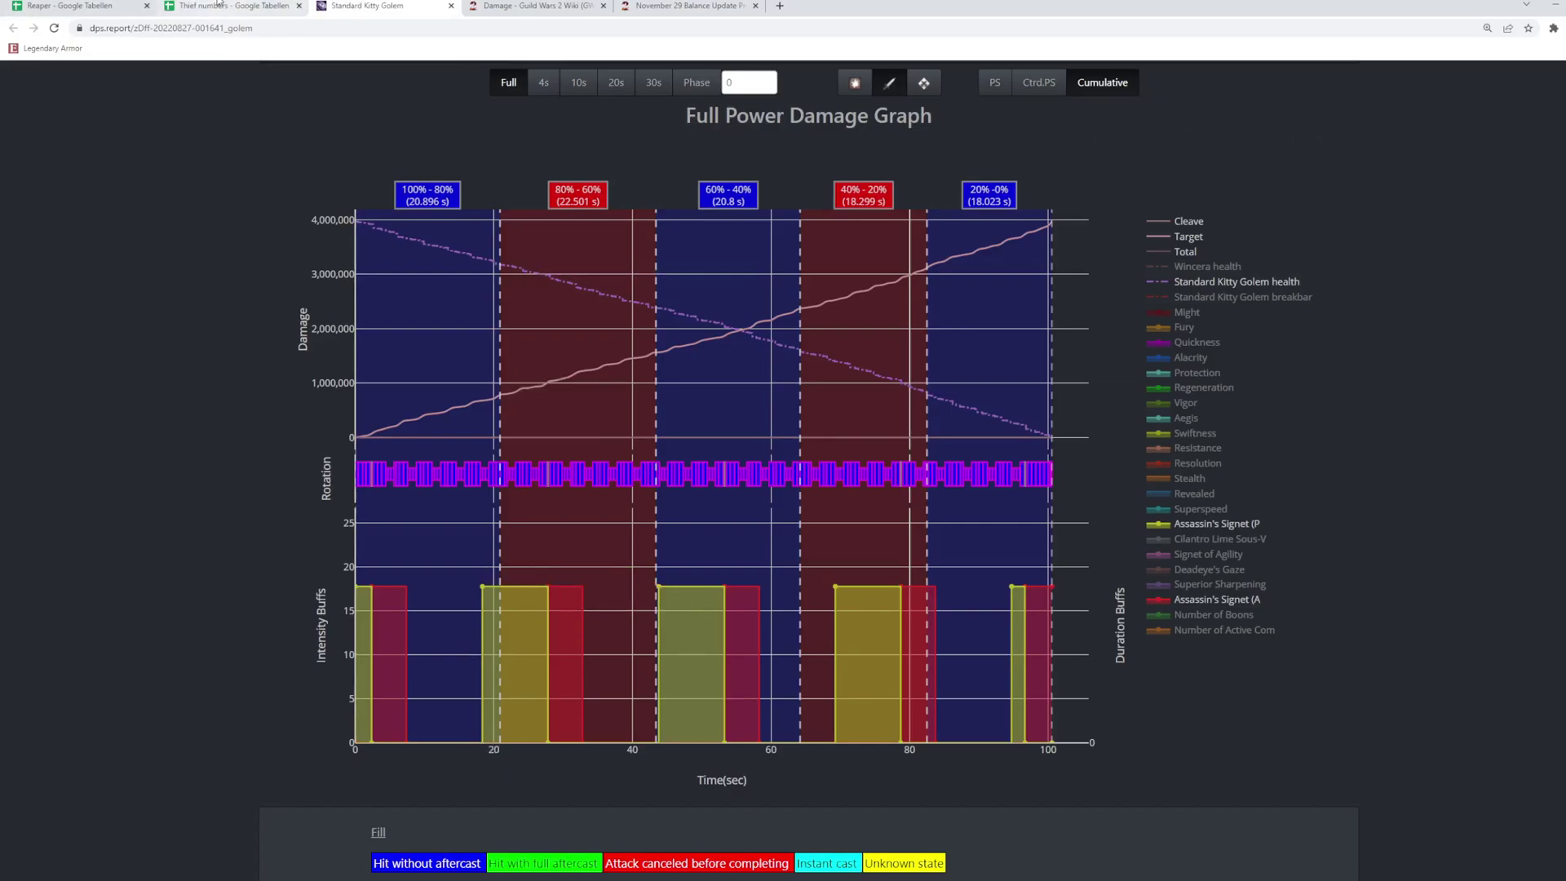
click(189, 6)
Step: Enter 3920, 4100 and 4360 in L15:N15
click(1213, 463)
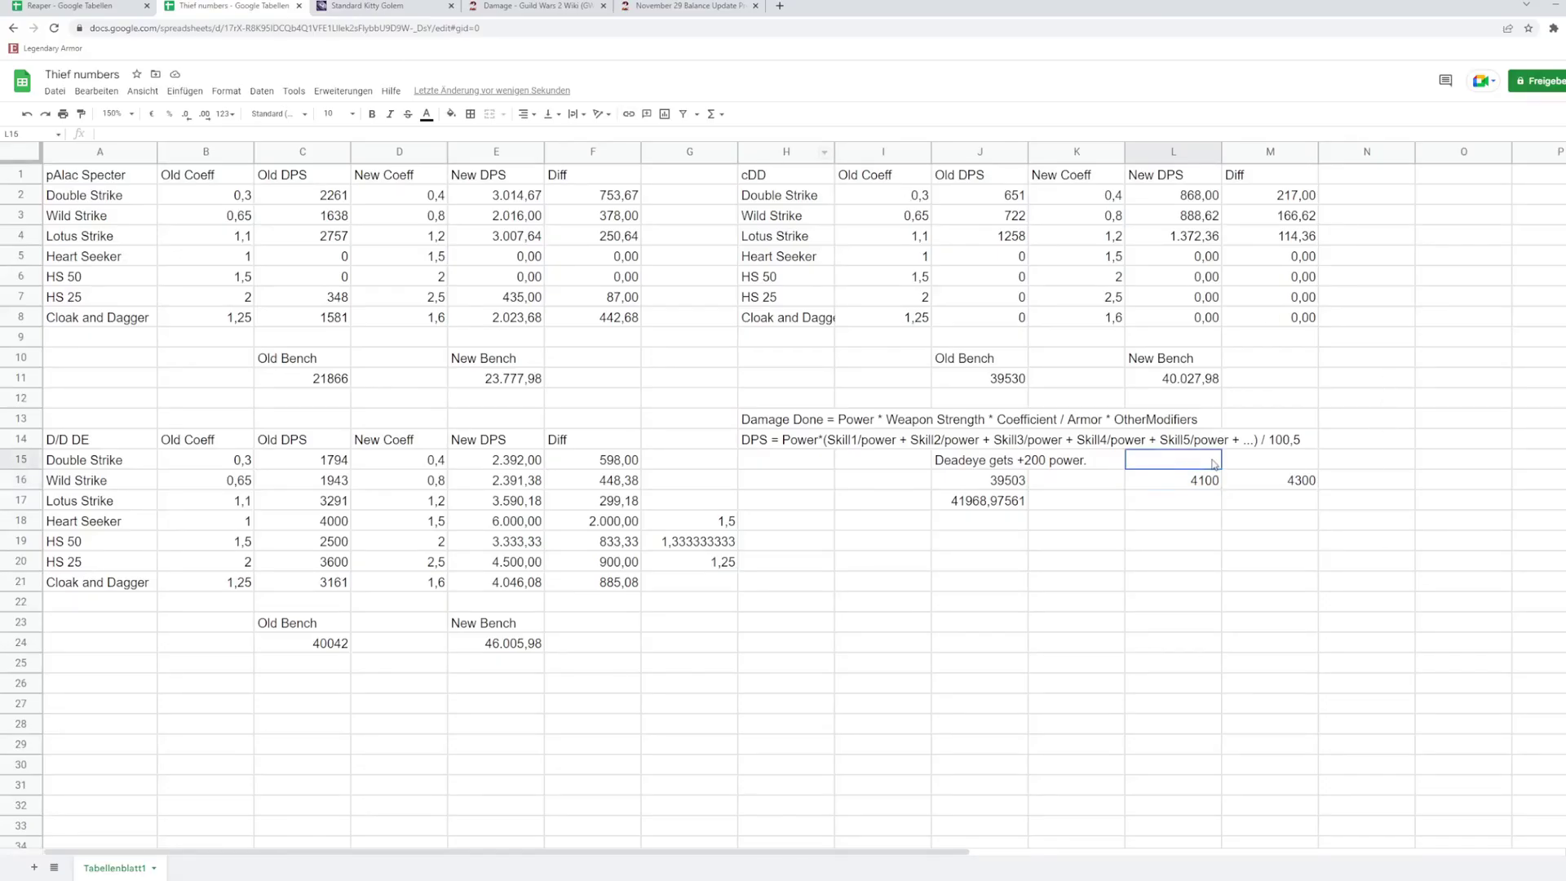
text(3920)
key(Tab)
text(4)
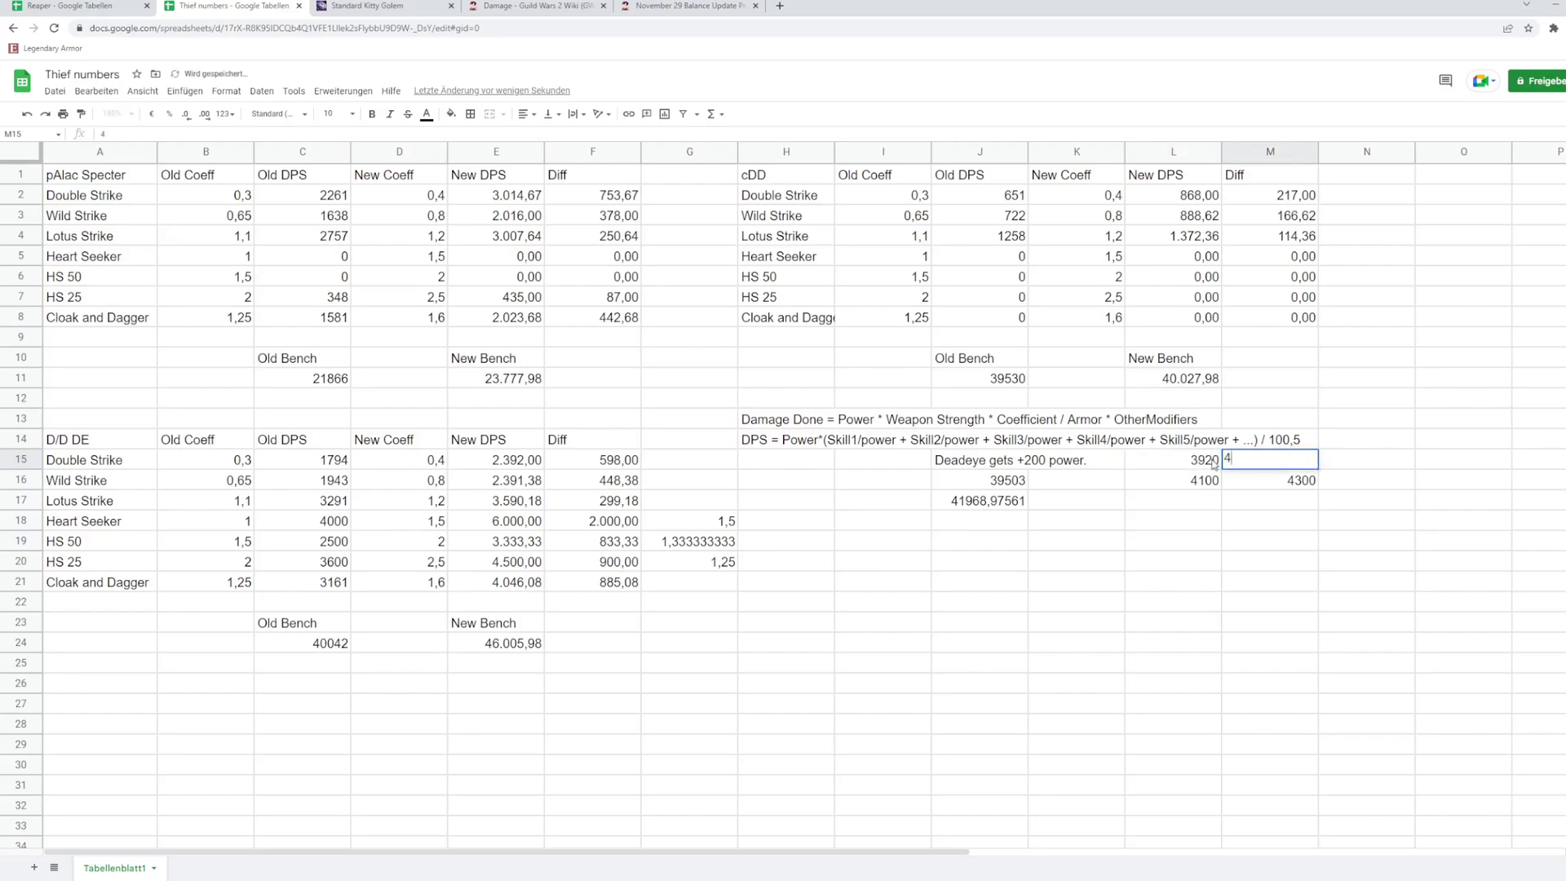
text(100)
key(Tab)
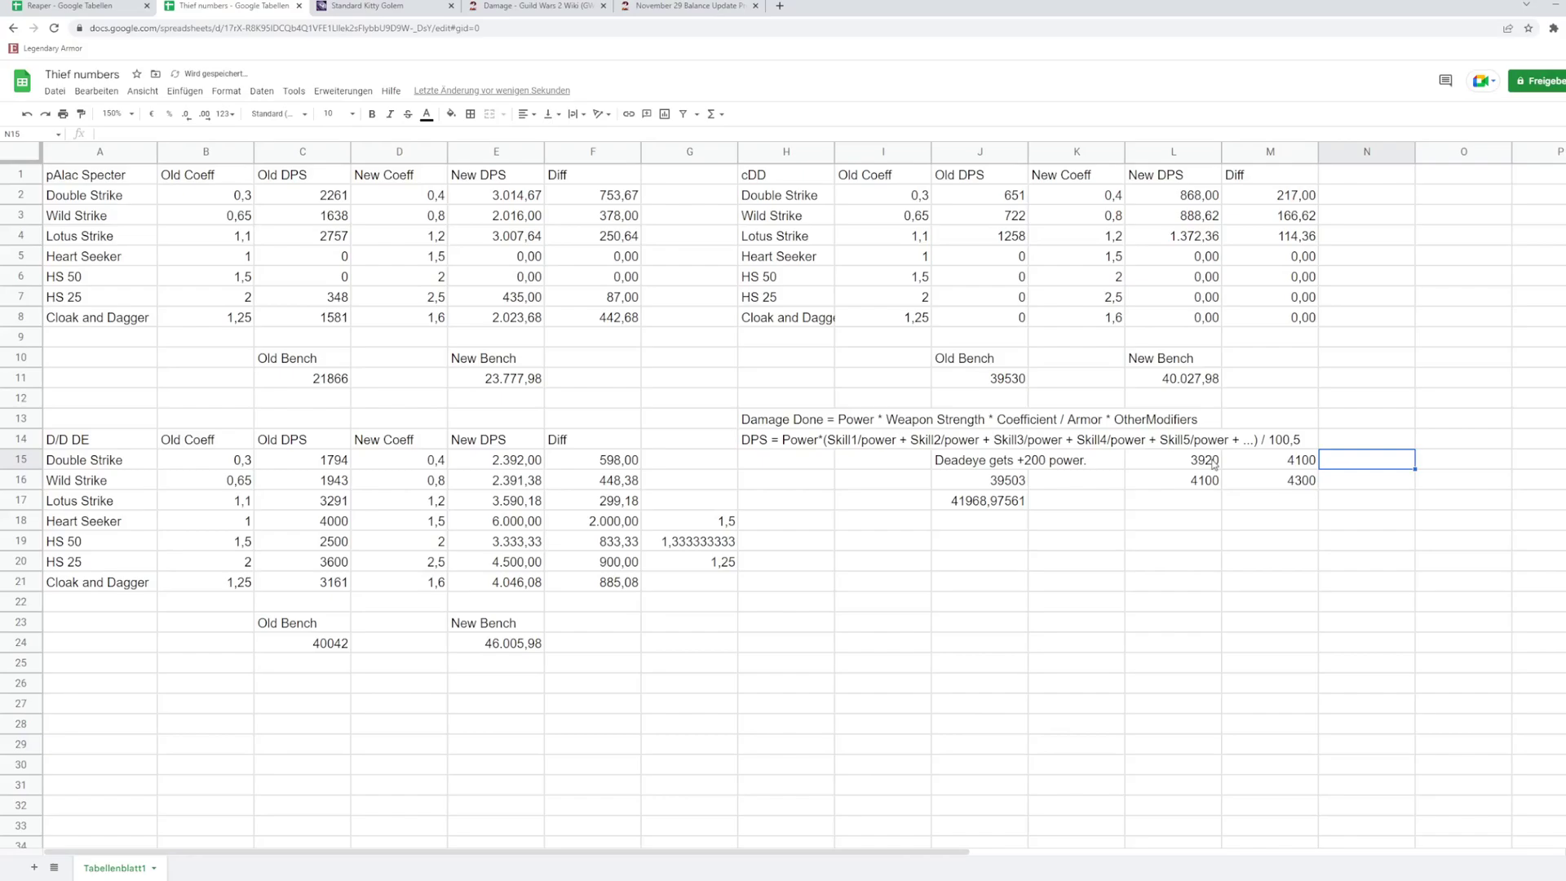
text(4360)
key(Return)
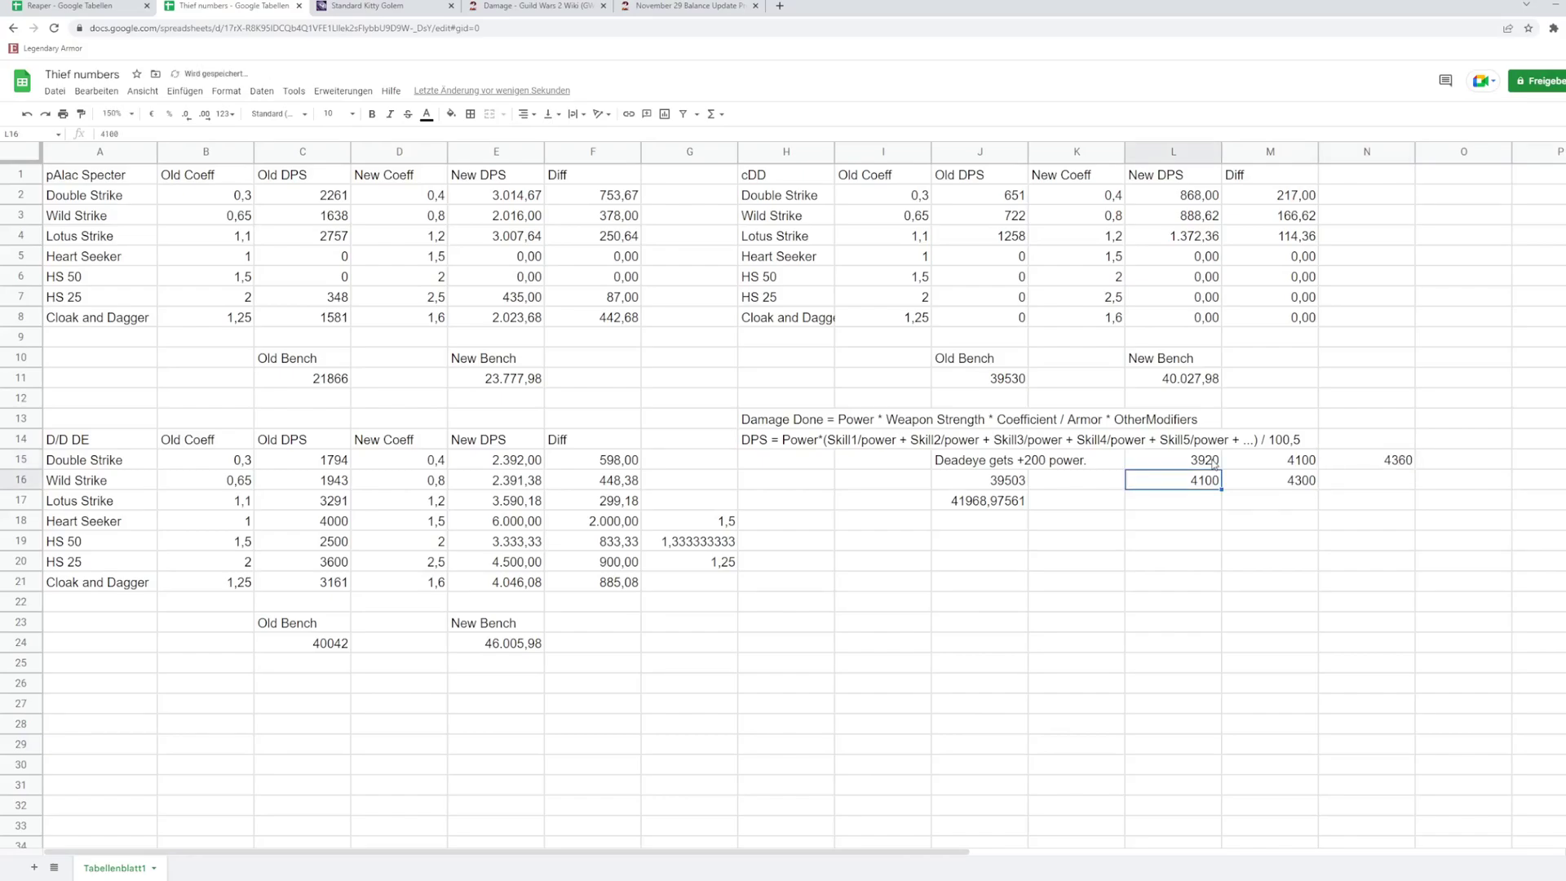
Step: Enter 4120, 4300 and 4560 in L17:N17
key(shift+Right)
key(Up)
key(Right)
key(Right)
key(Right)
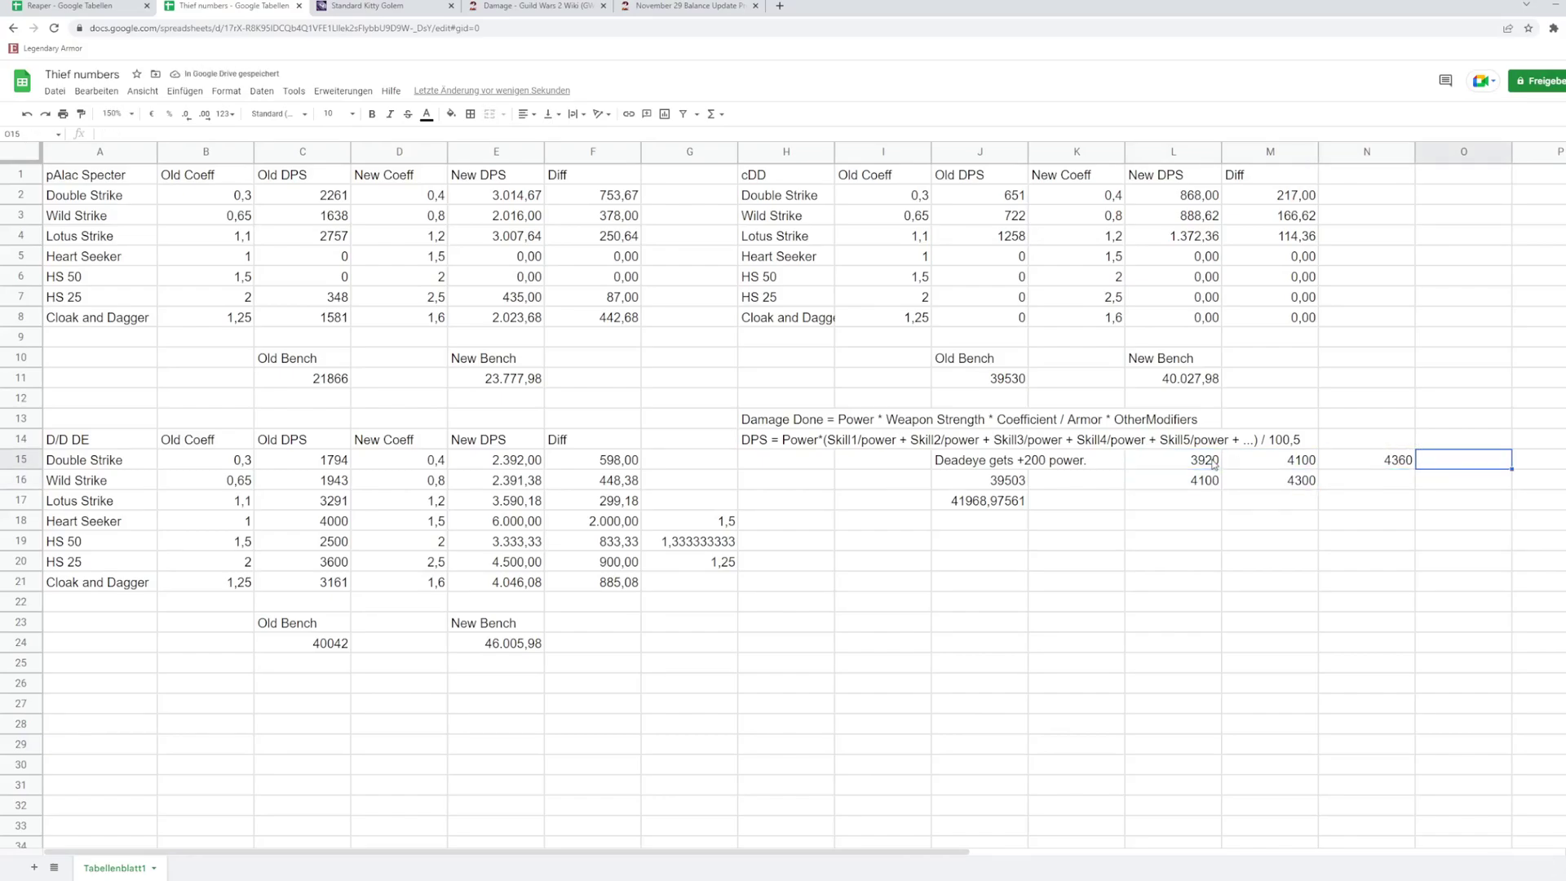
key(Up)
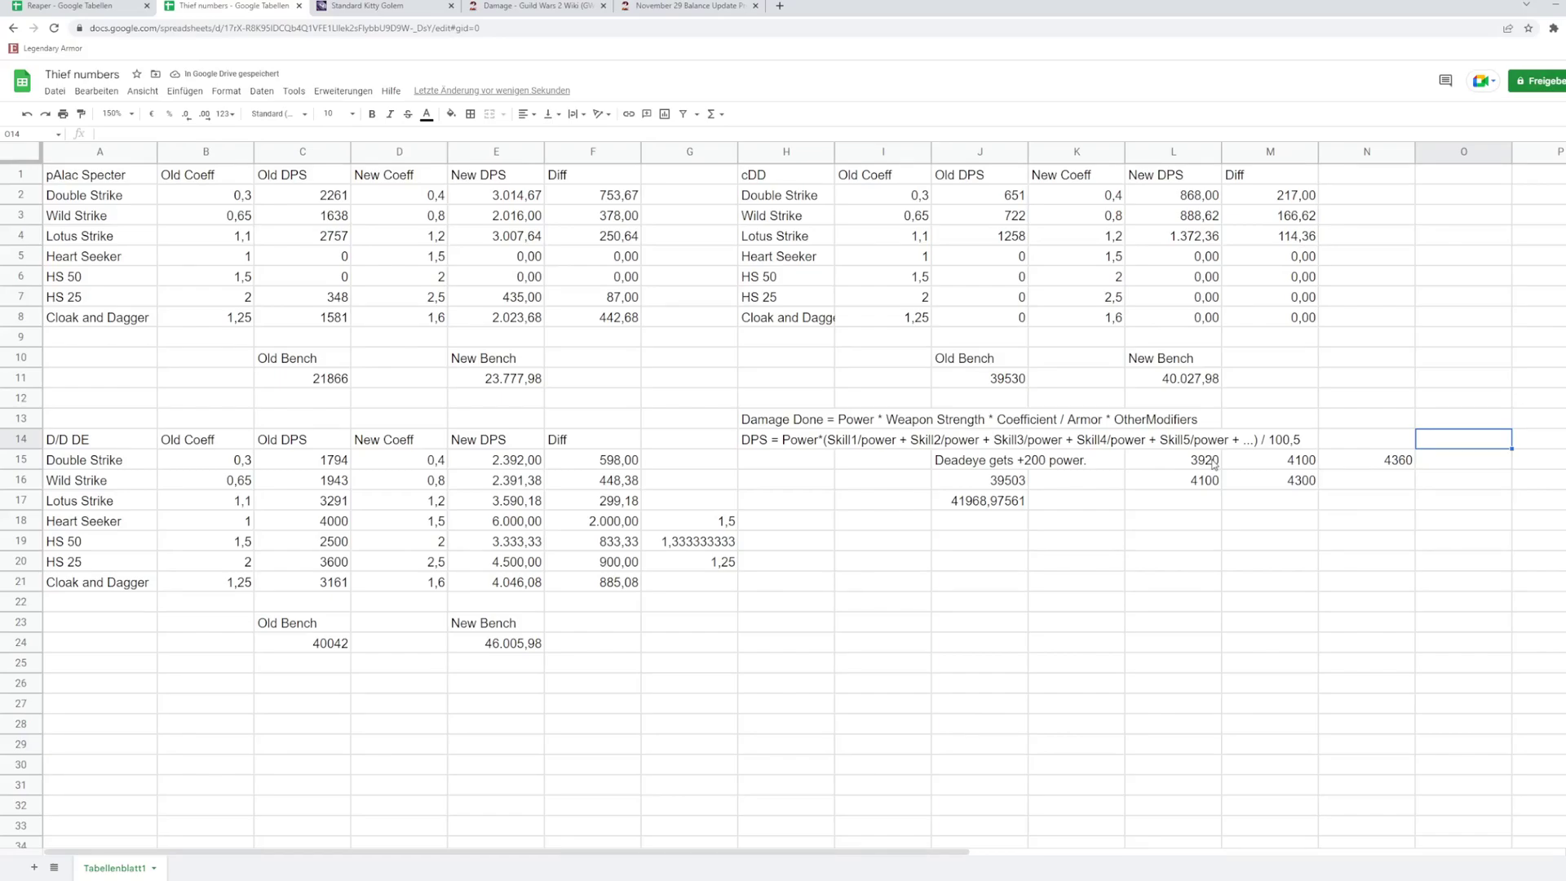
key(Down)
key(Down)
key(Down)
key(Left)
key(Left)
key(Left)
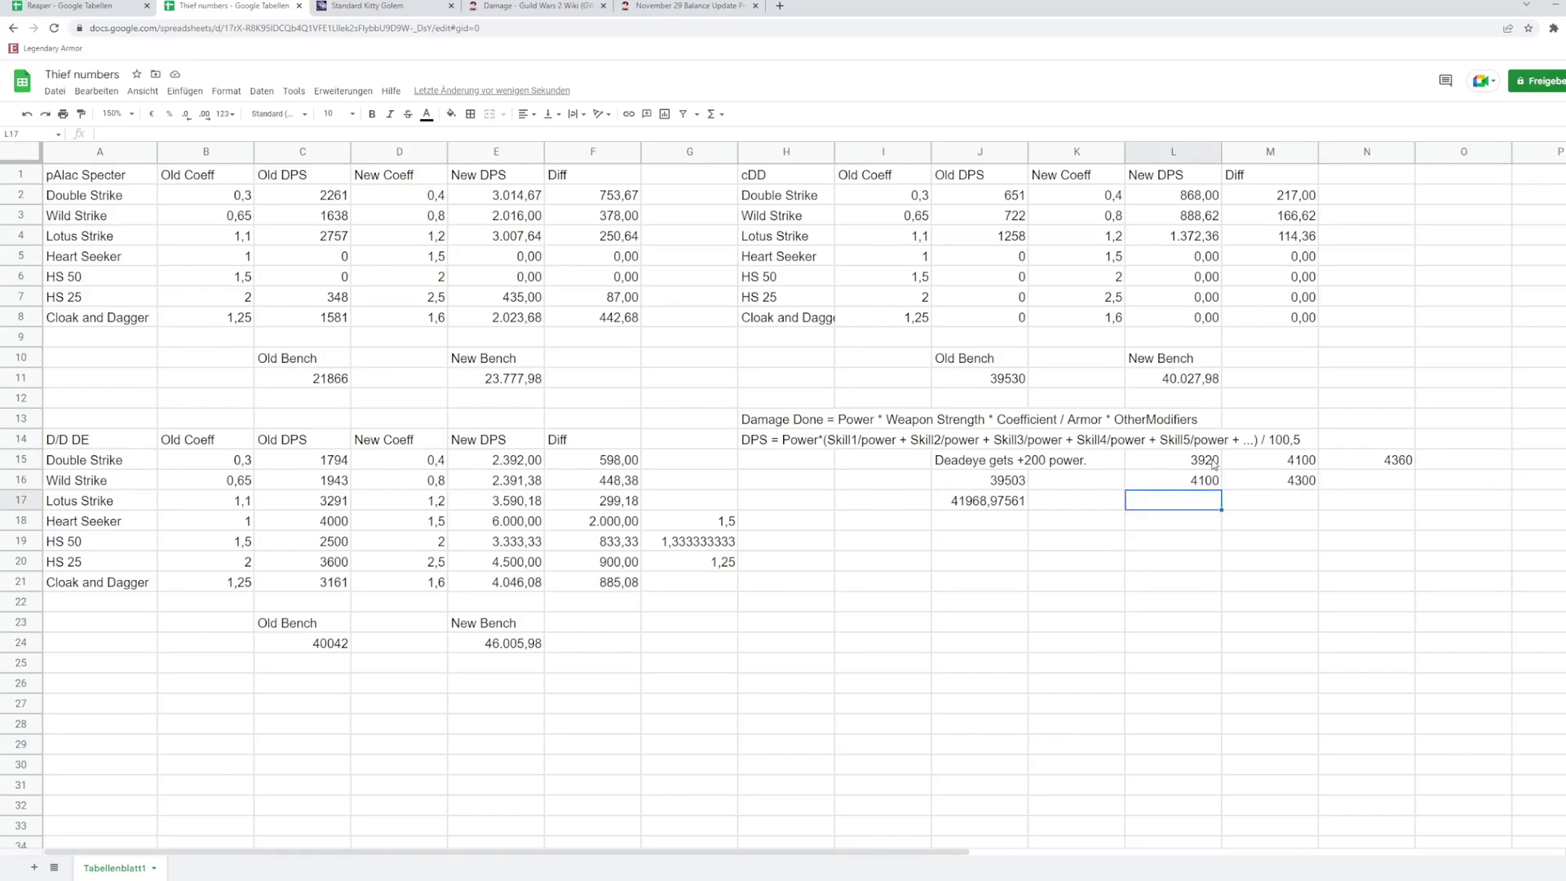
text(4120)
key(Tab)
text(4300)
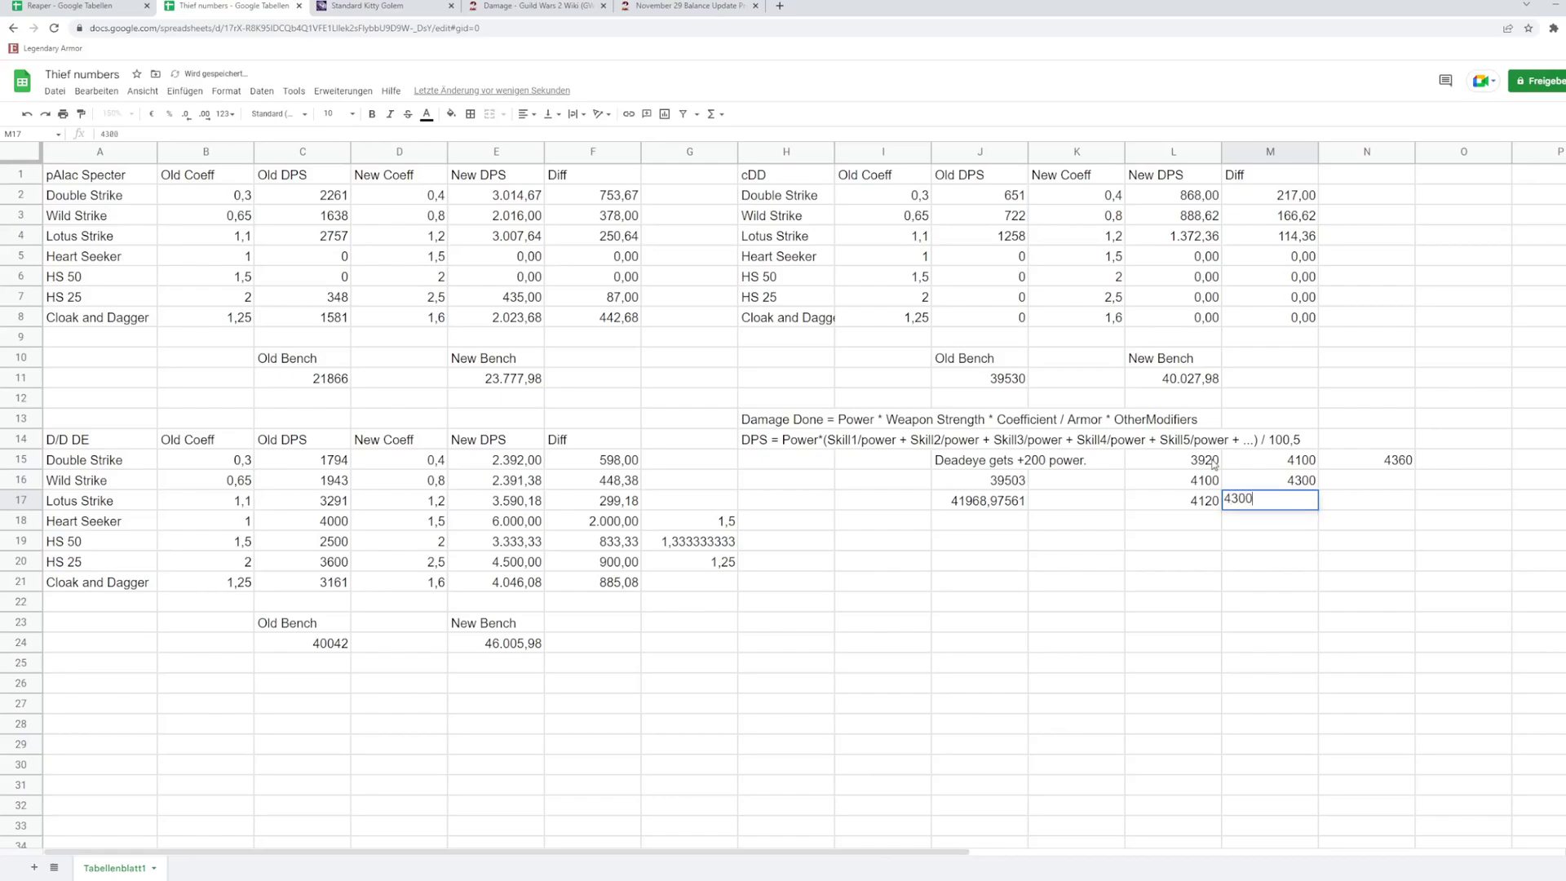
key(Tab)
text(4560)
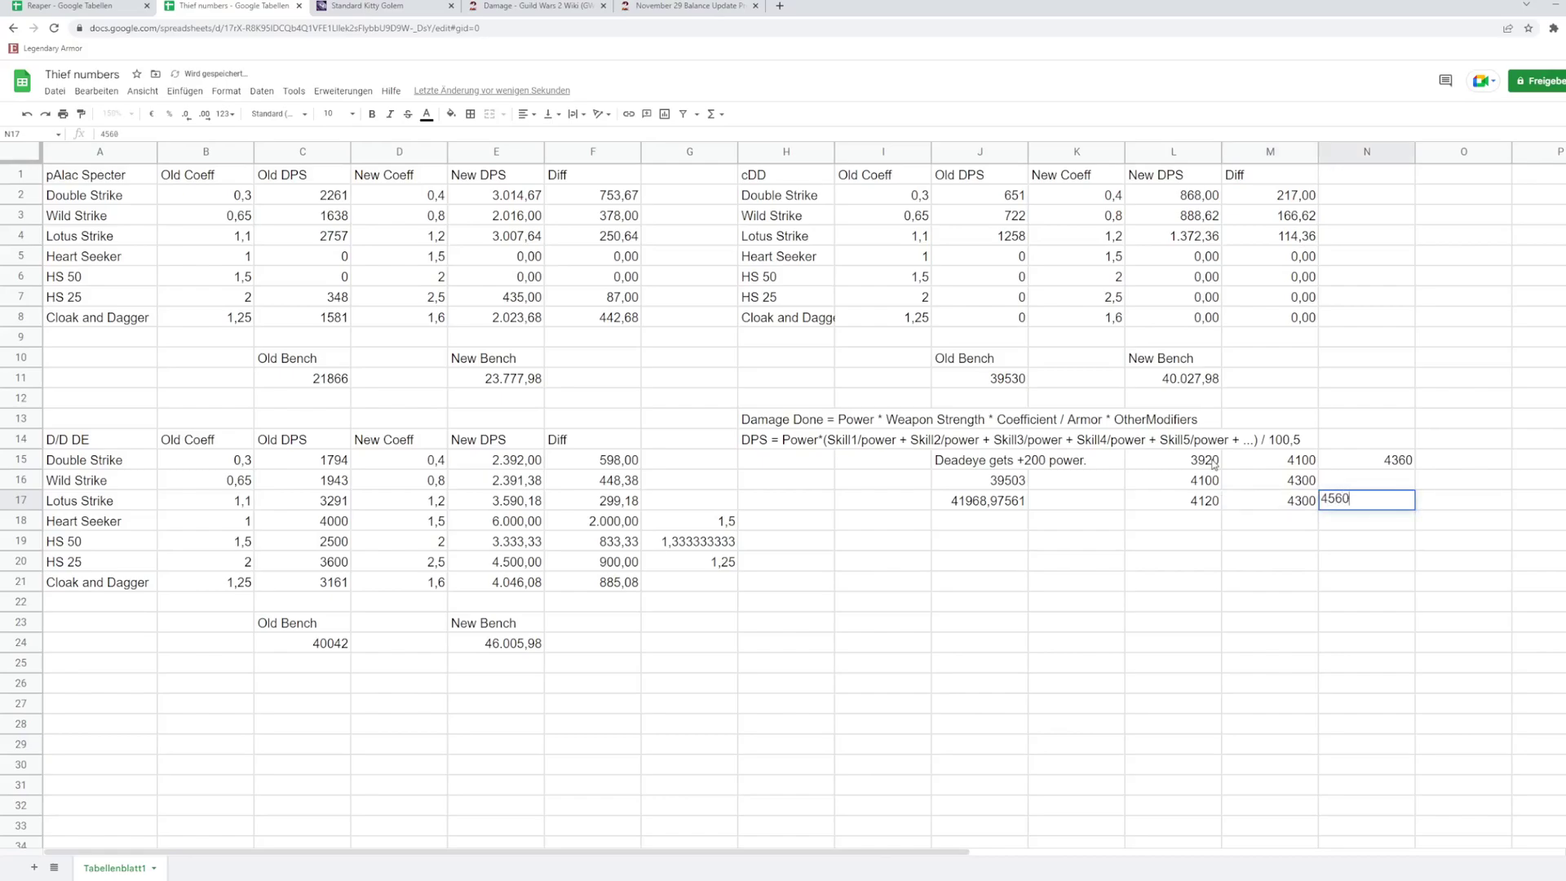
key(Return)
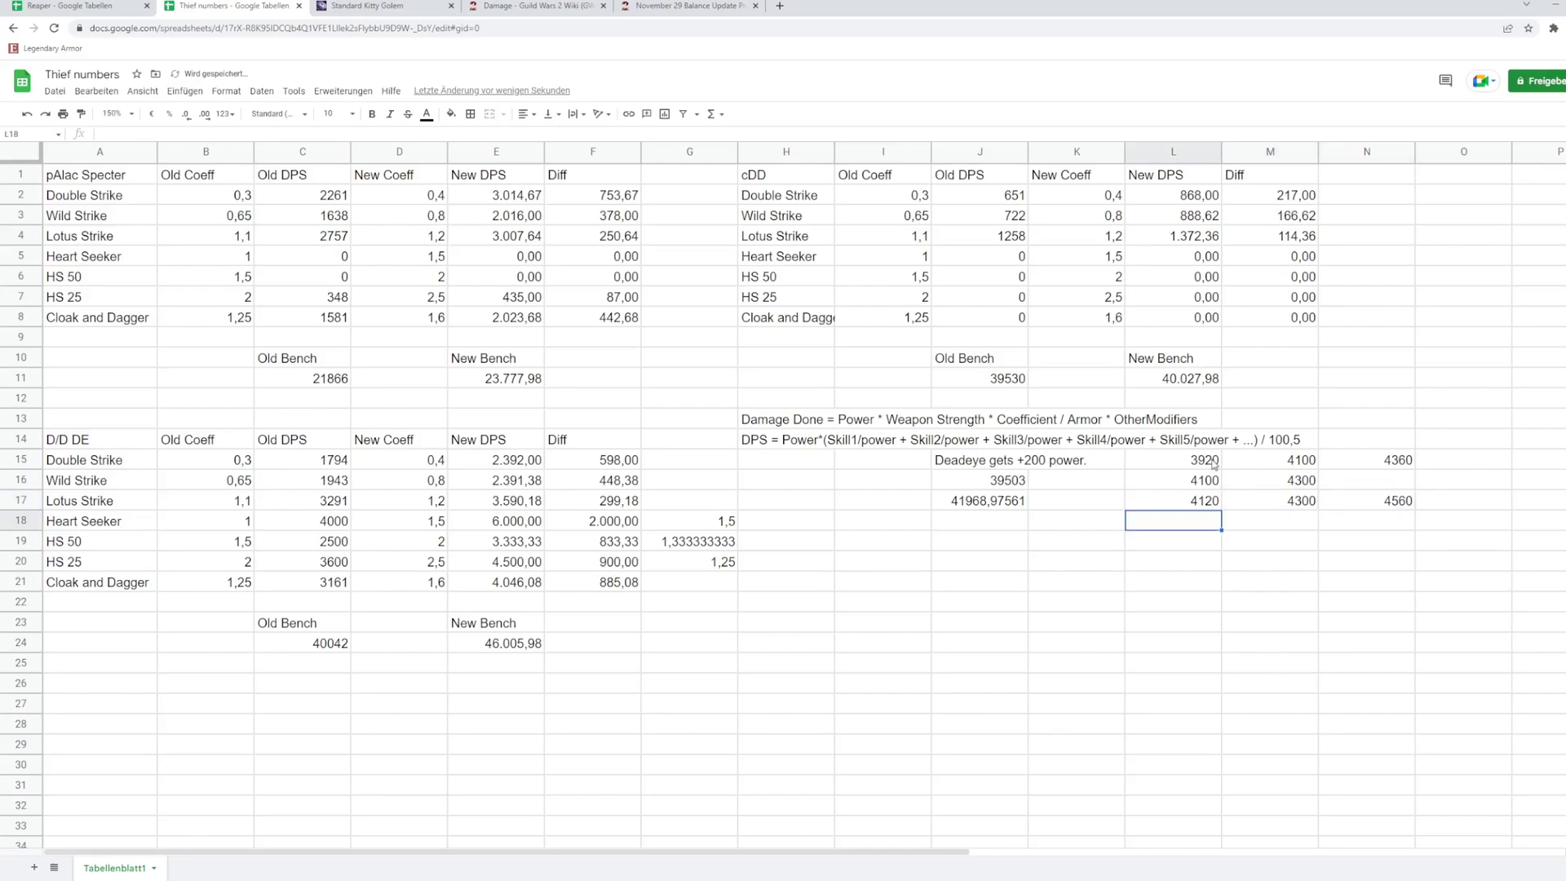
Step: Enter =39503/L15*L17+539 in J19, giving 42057,45918
click(1010, 540)
text(=39)
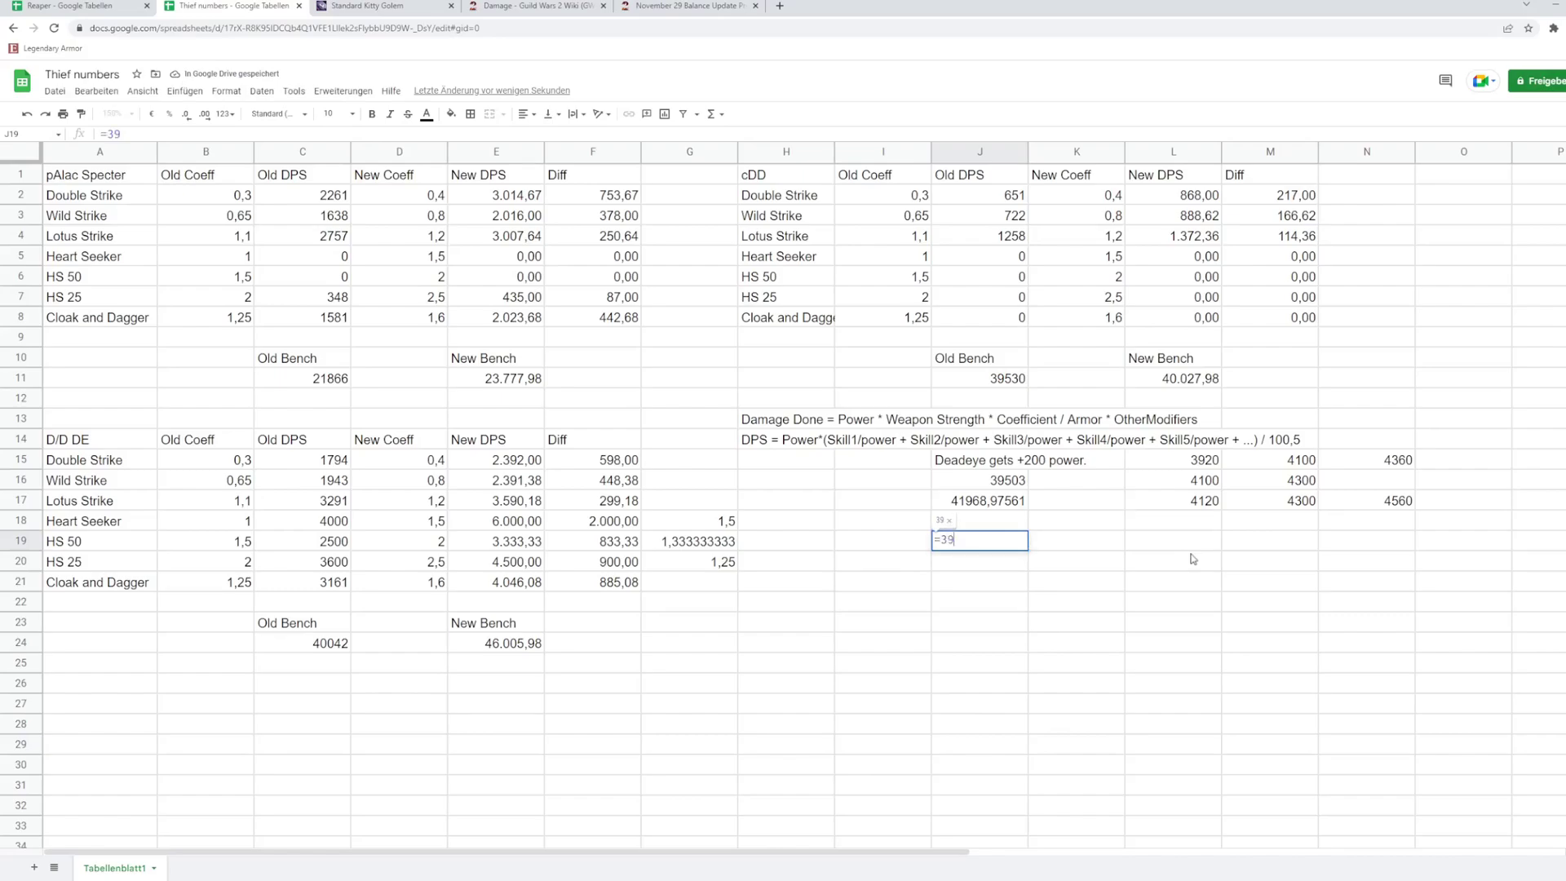
text(503*)
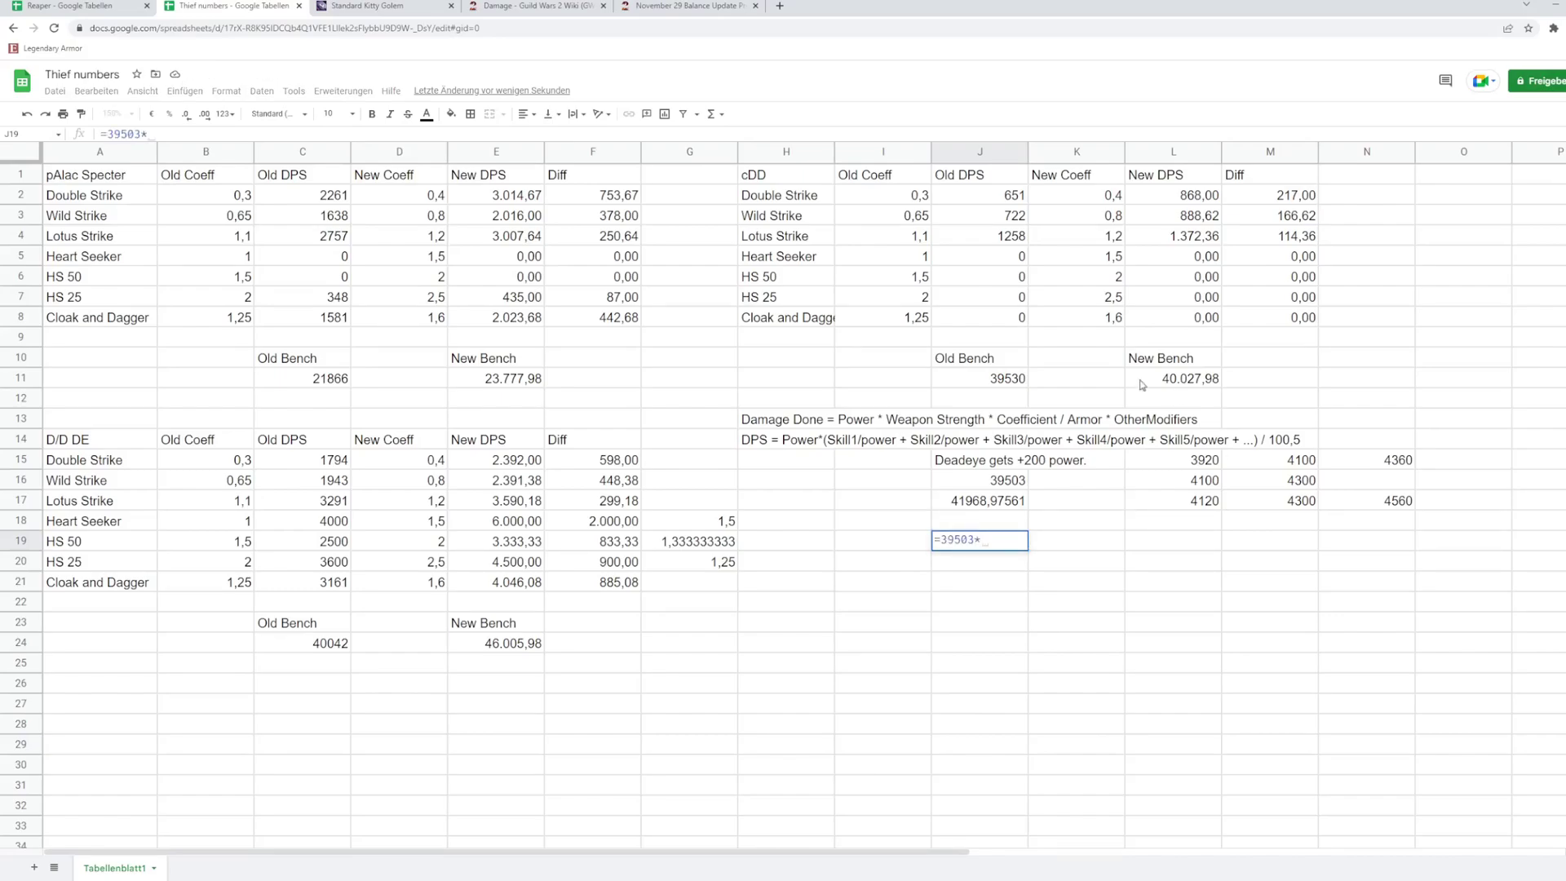
key(BackSpace)
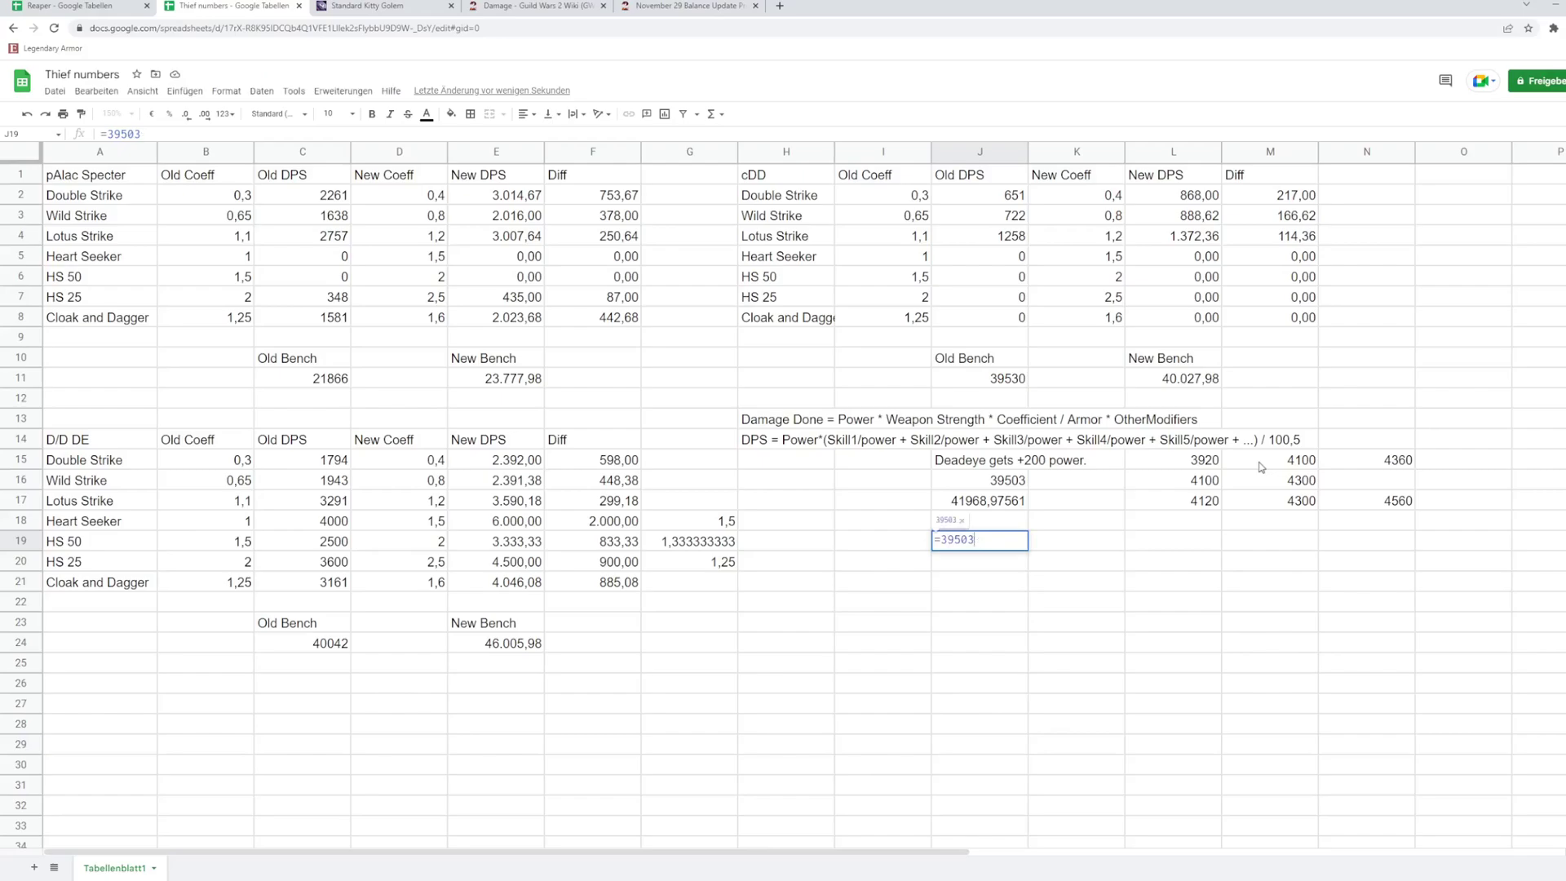
text(/)
click(1208, 462)
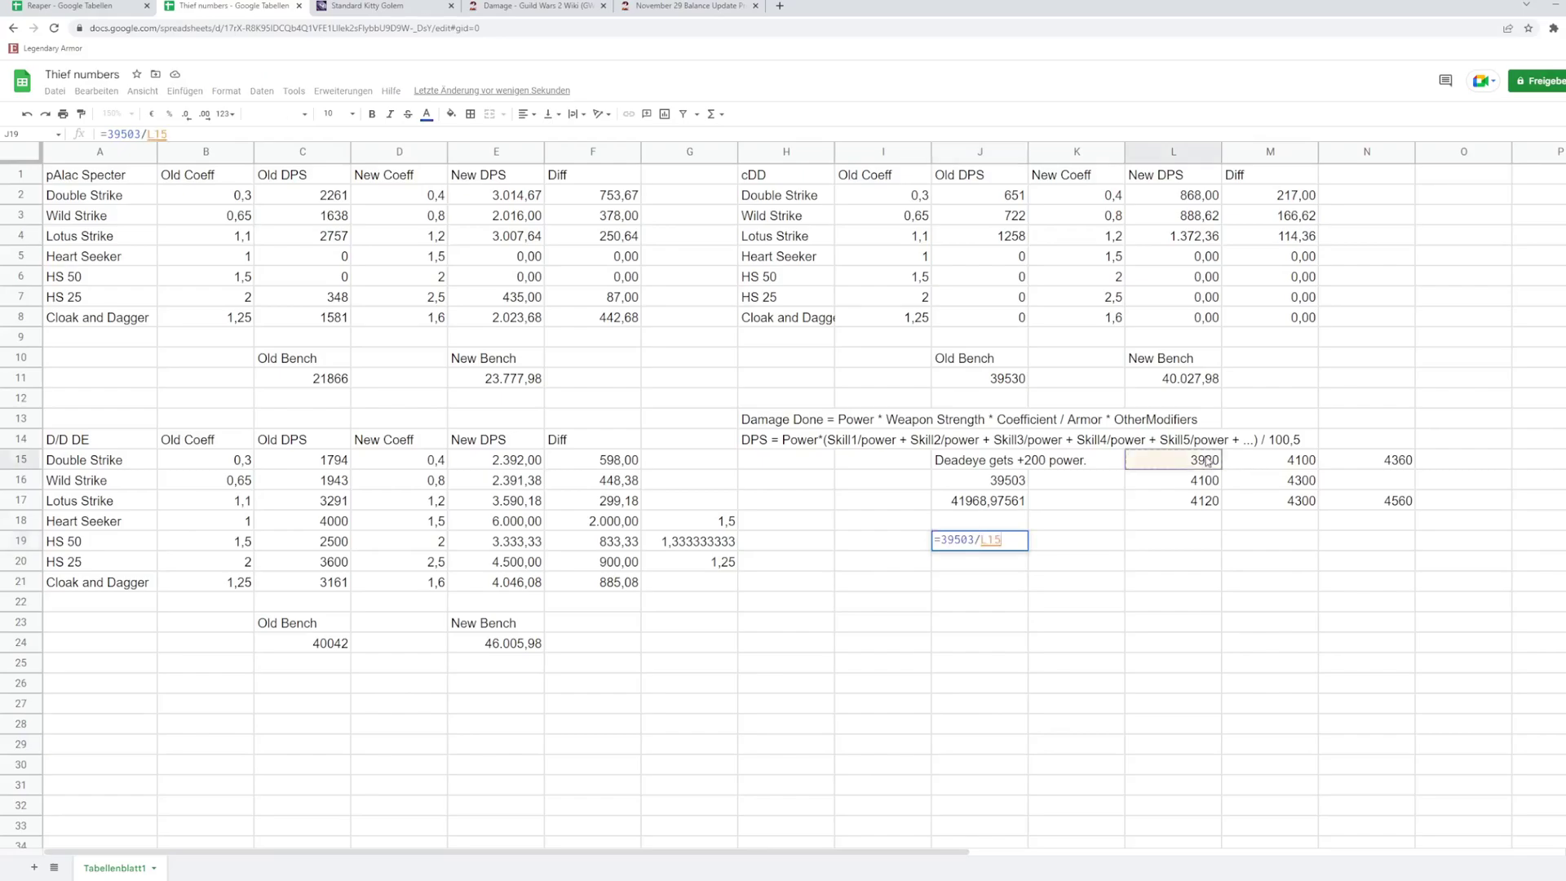
text(*)
click(1199, 505)
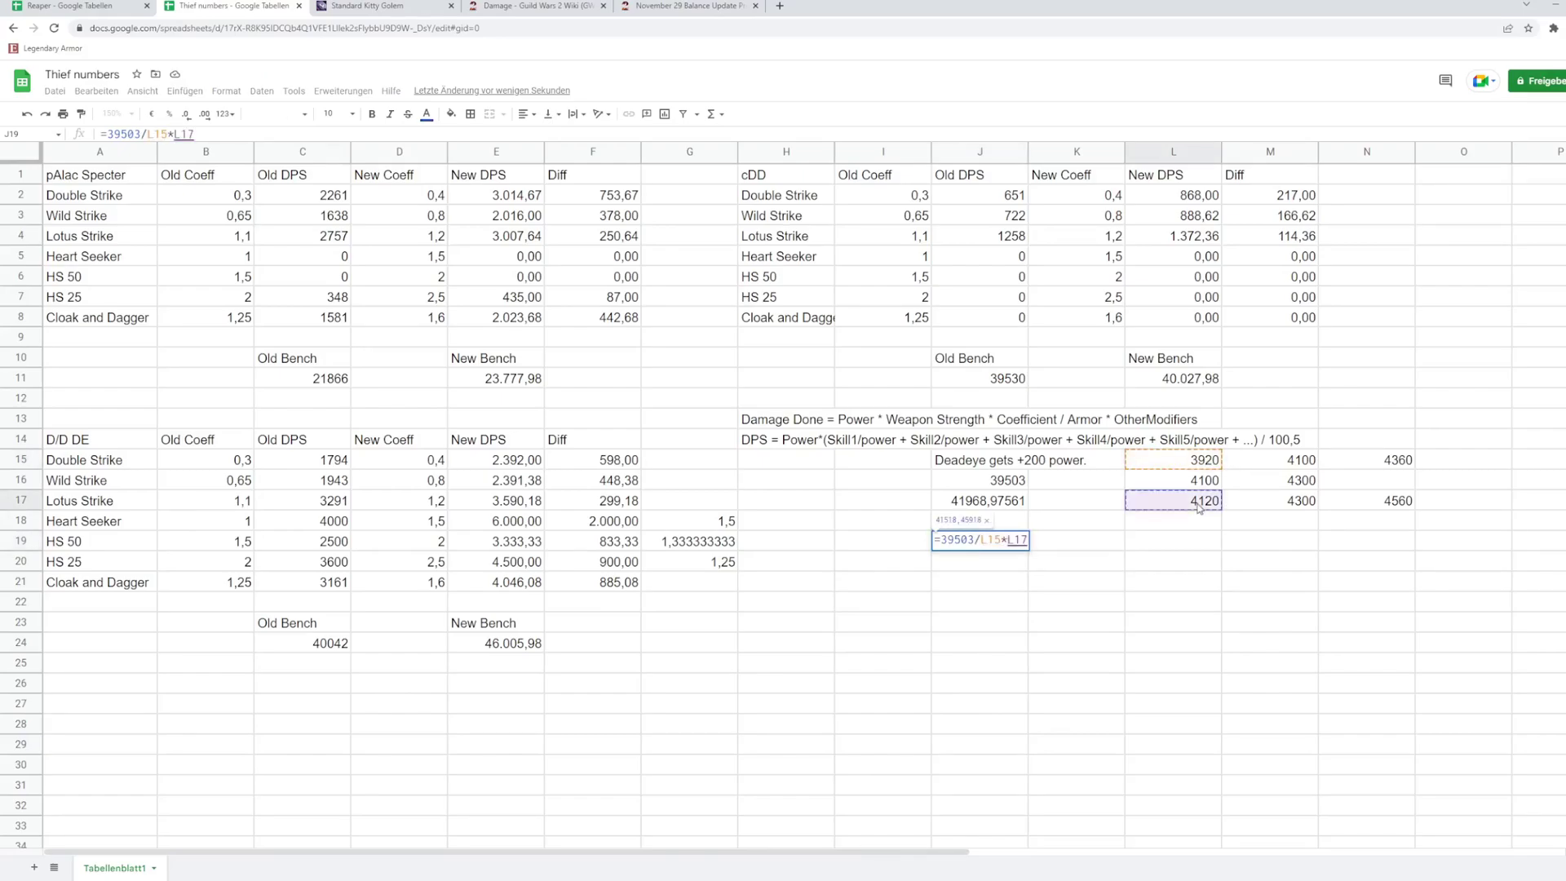
key(Return)
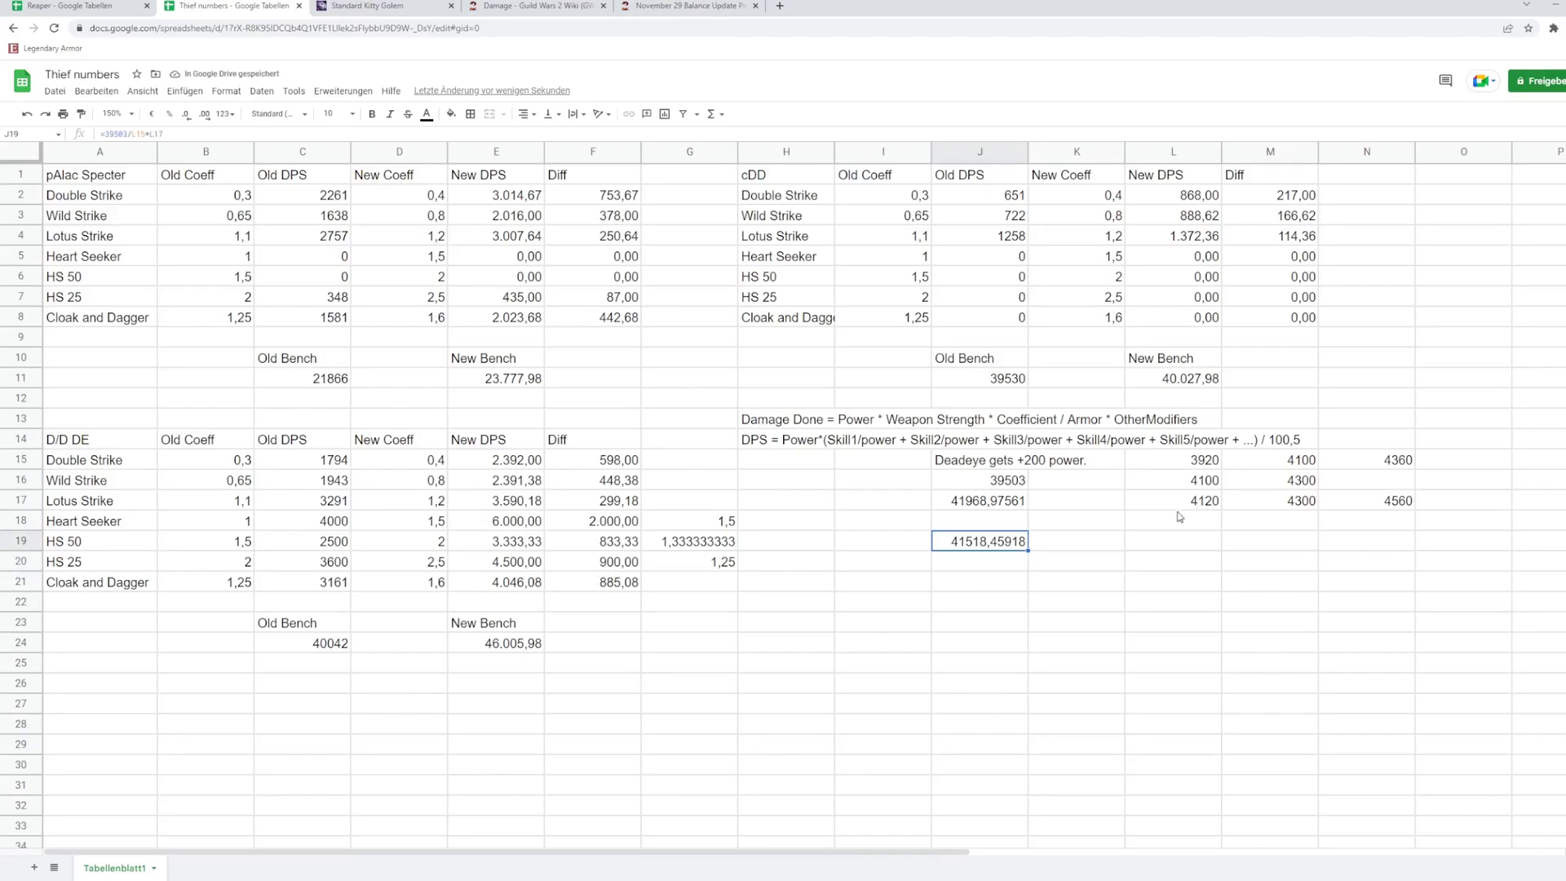
click(279, 133)
text(+53)
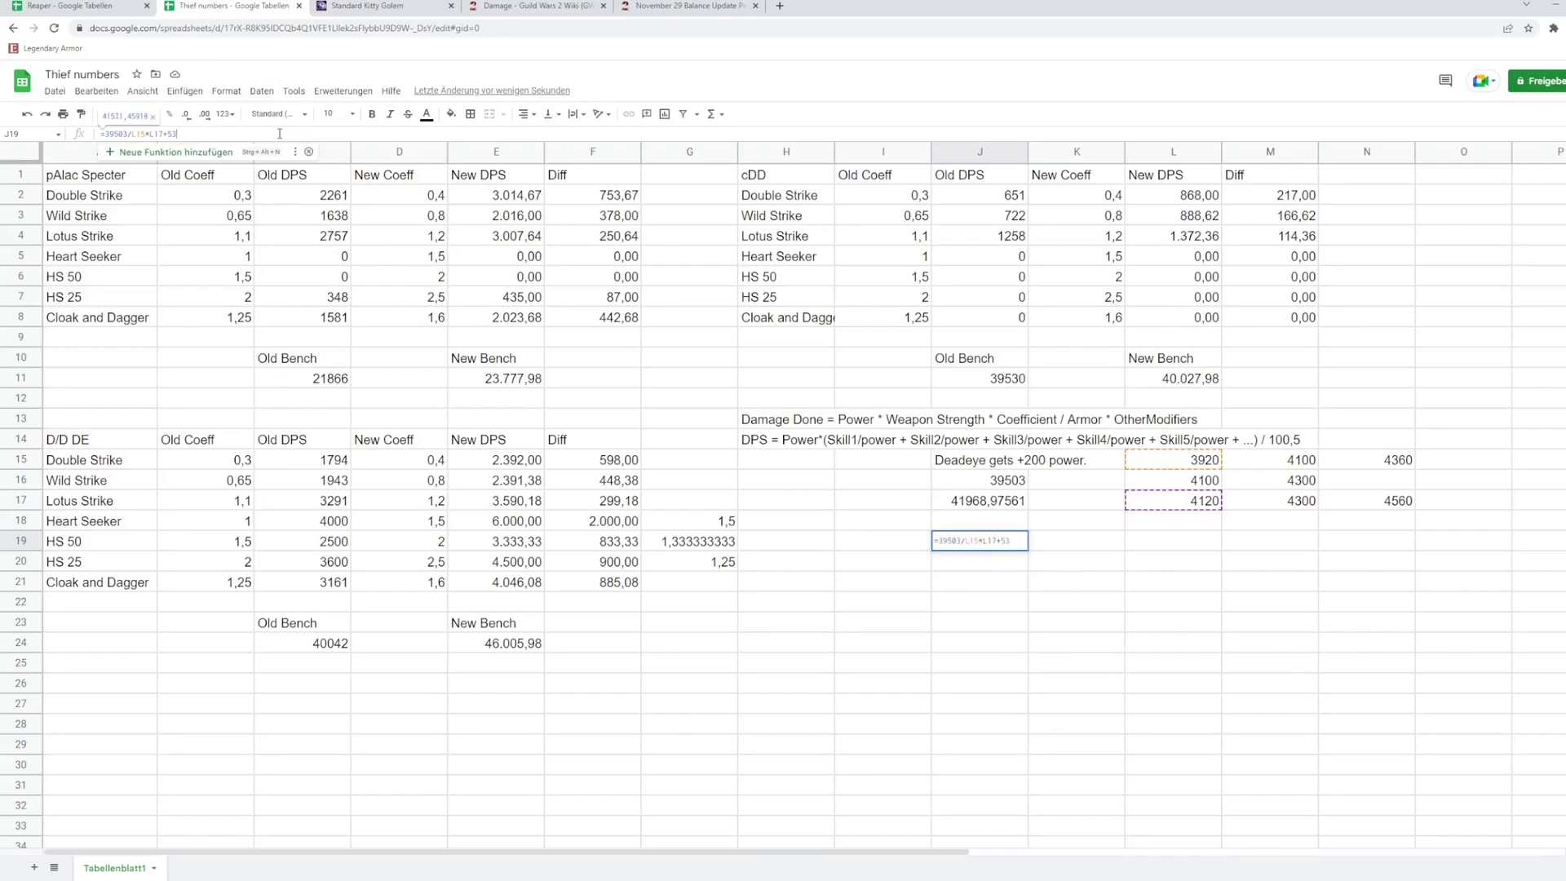
key(Return)
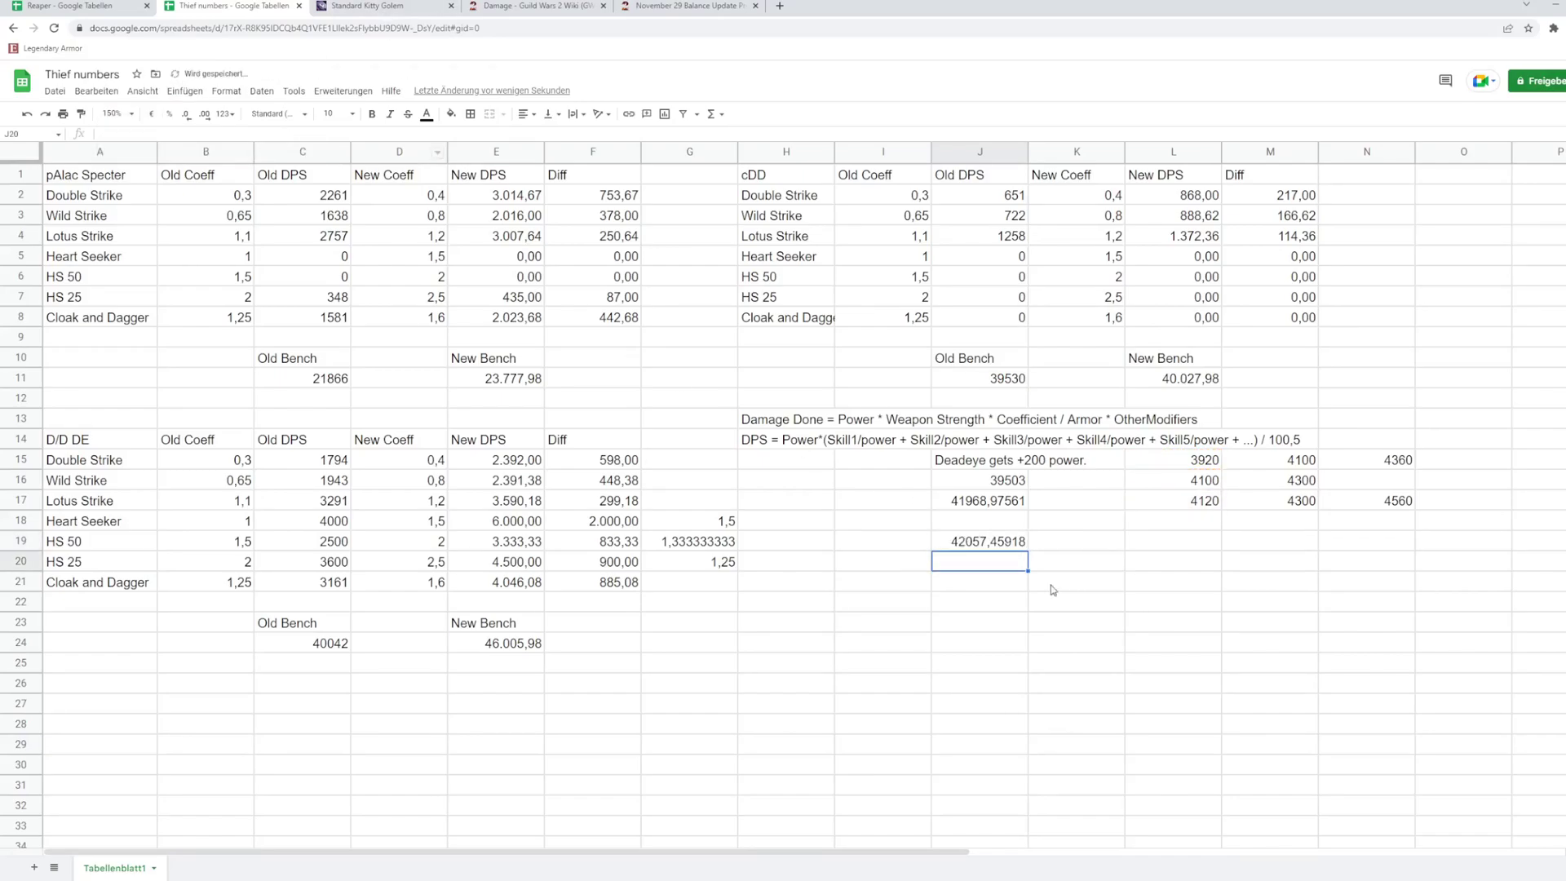
Step: Enter =39503/N15*N17 in J20, giving 41854,06422, and check both estimates
text(=)
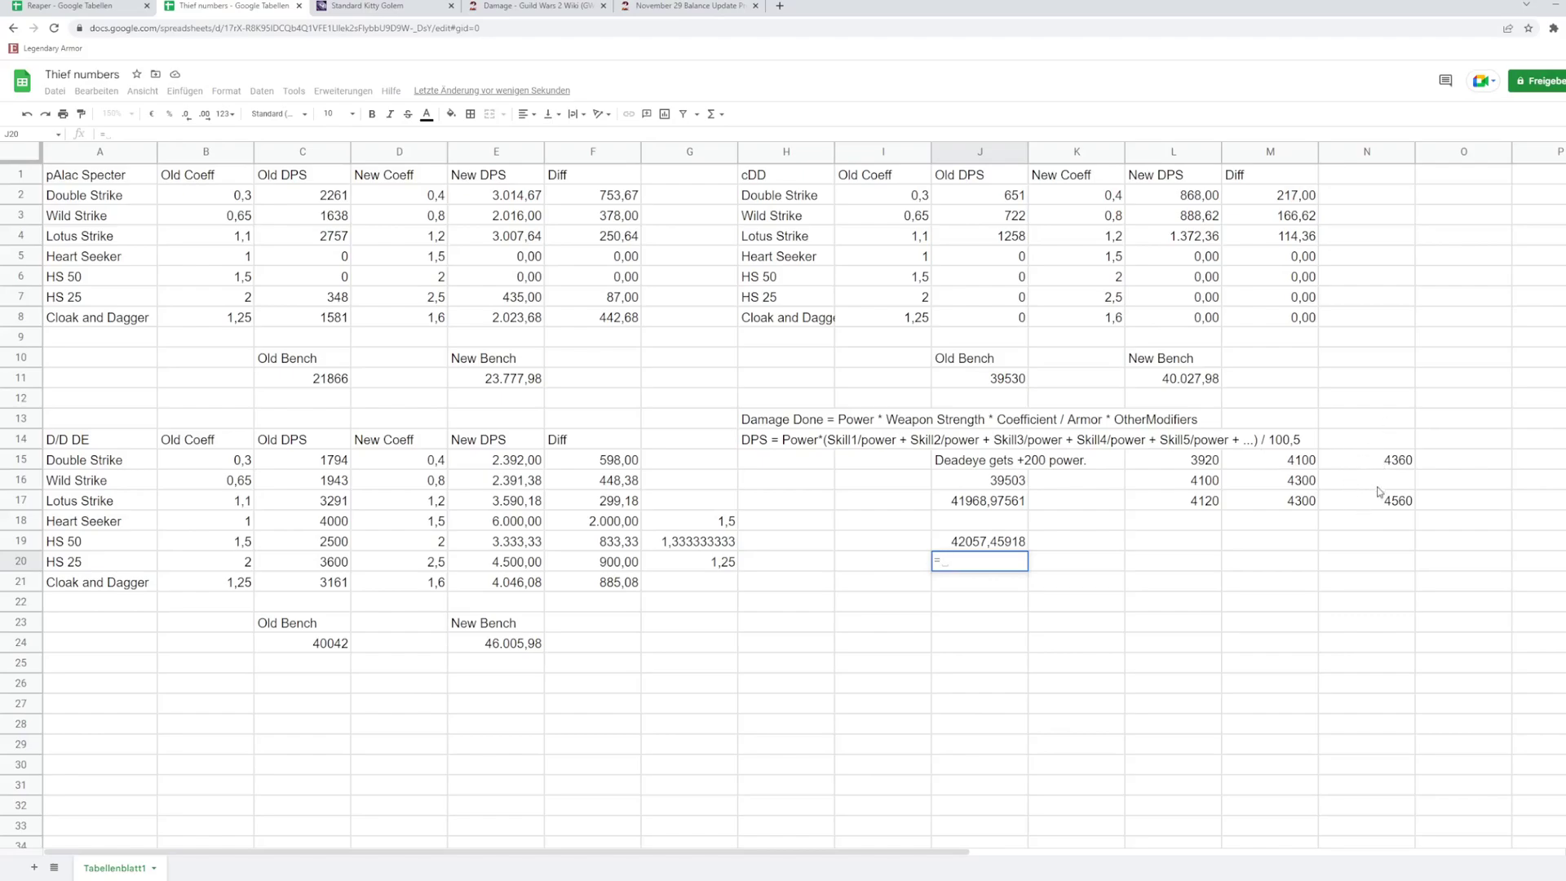
text(39503/)
click(1381, 458)
text(*)
click(1359, 500)
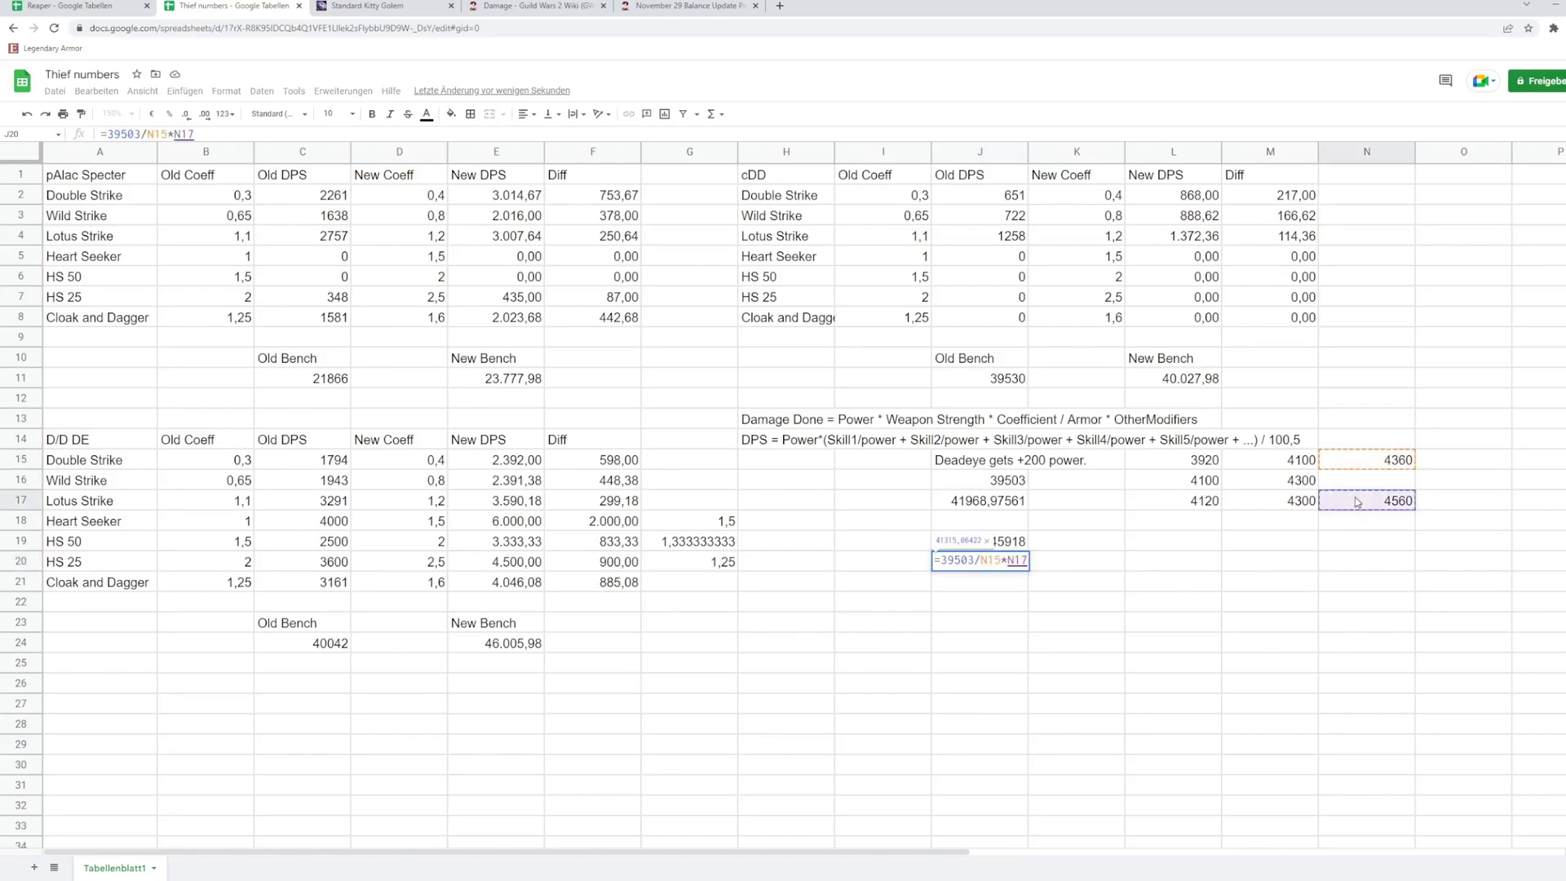
key(Return)
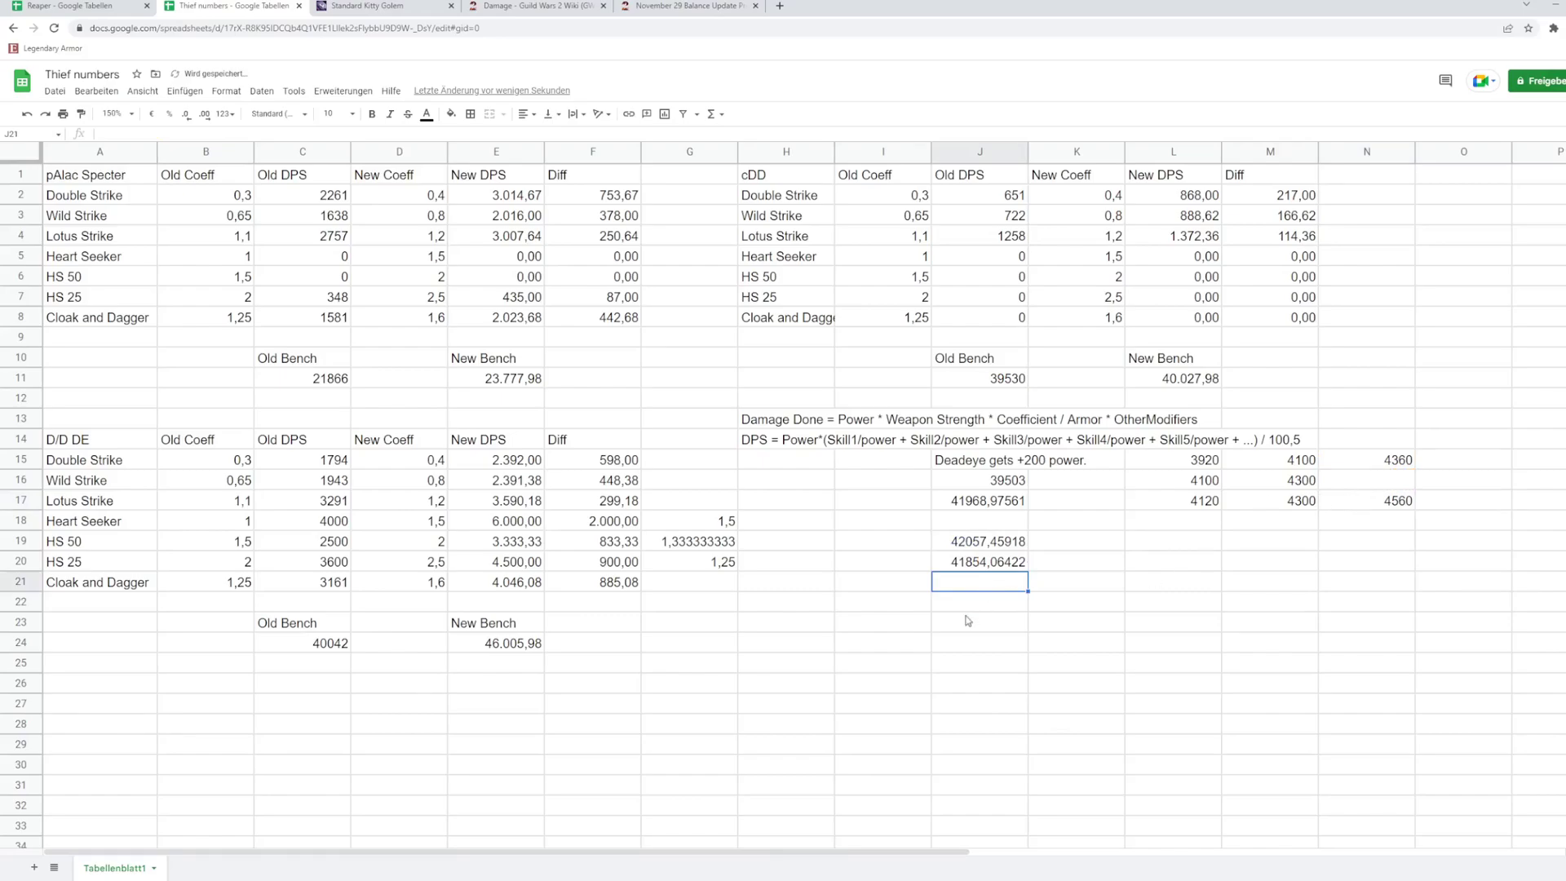
click(965, 568)
click(979, 551)
click(977, 562)
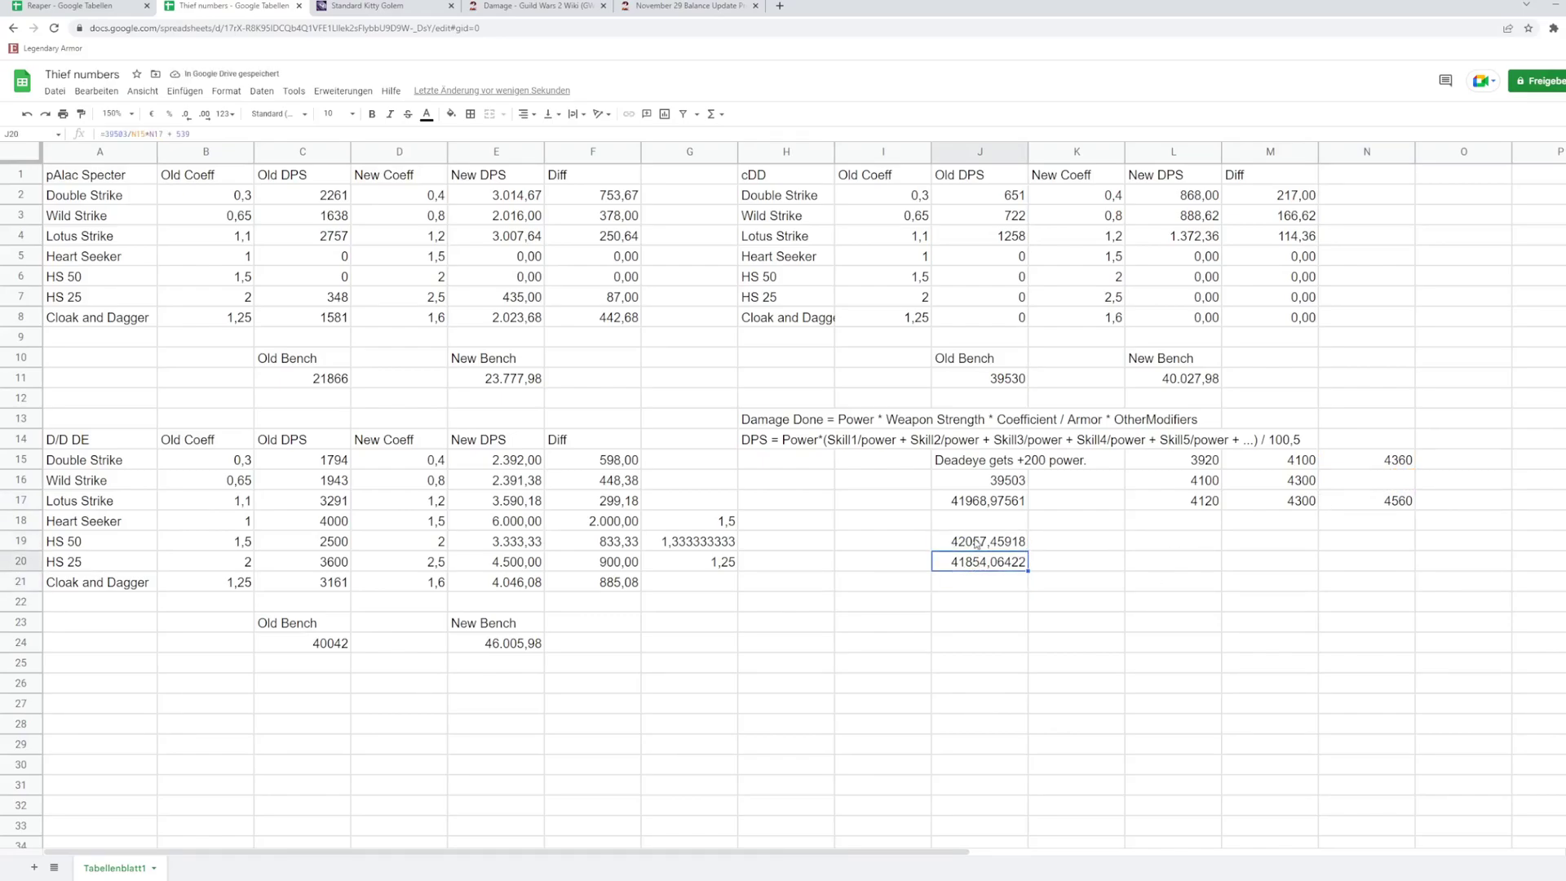
key(Up)
key(Up)
key(Up)
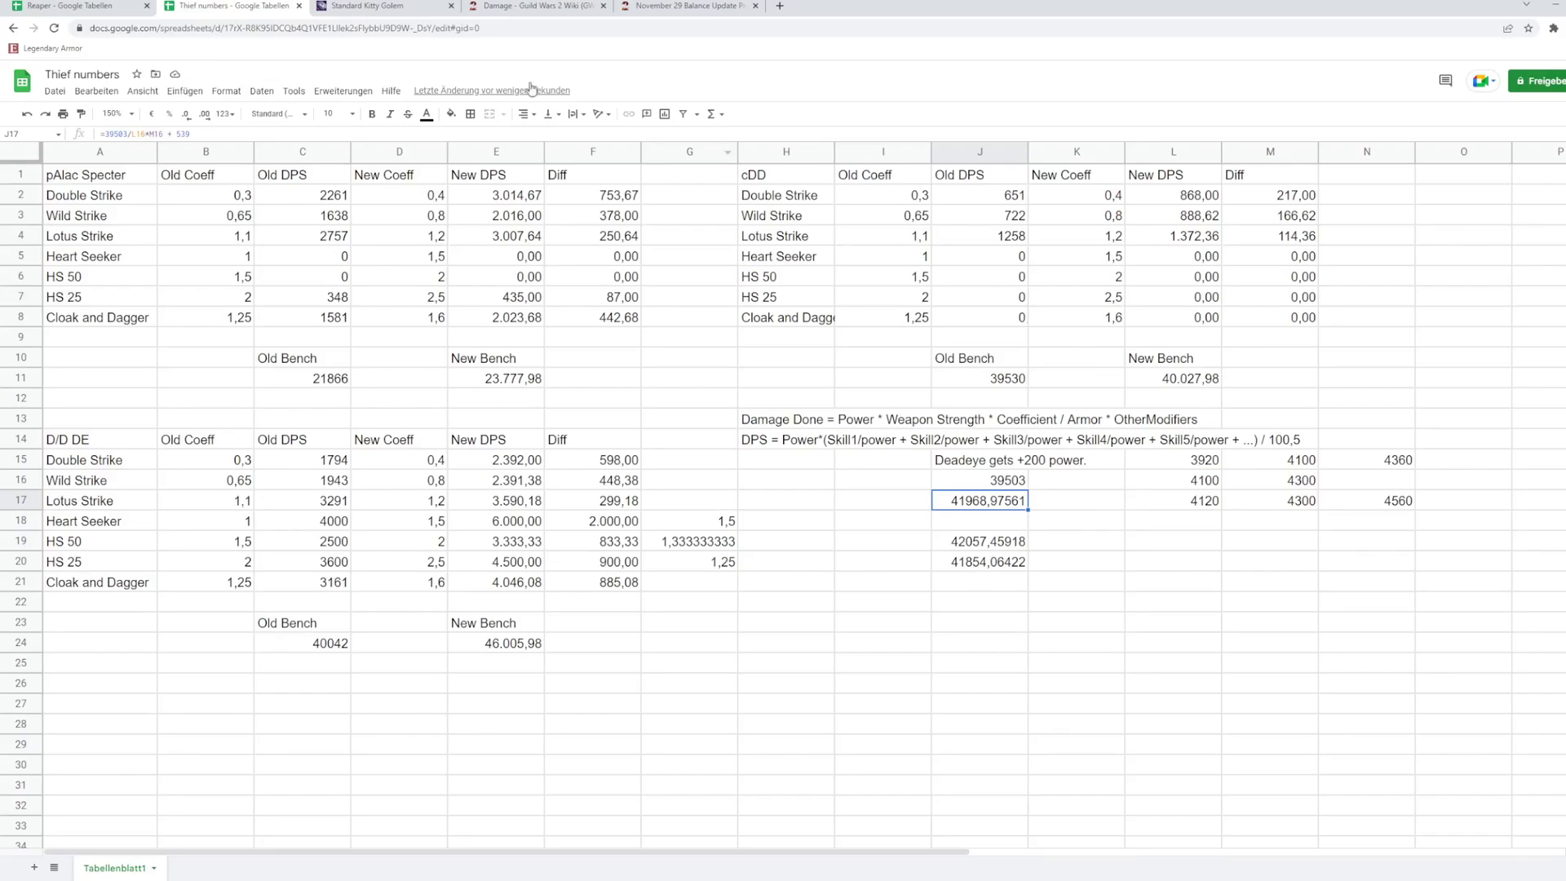
Step: Box-zoom the golem log's damage graph onto the opening seconds of the fight
click(375, 6)
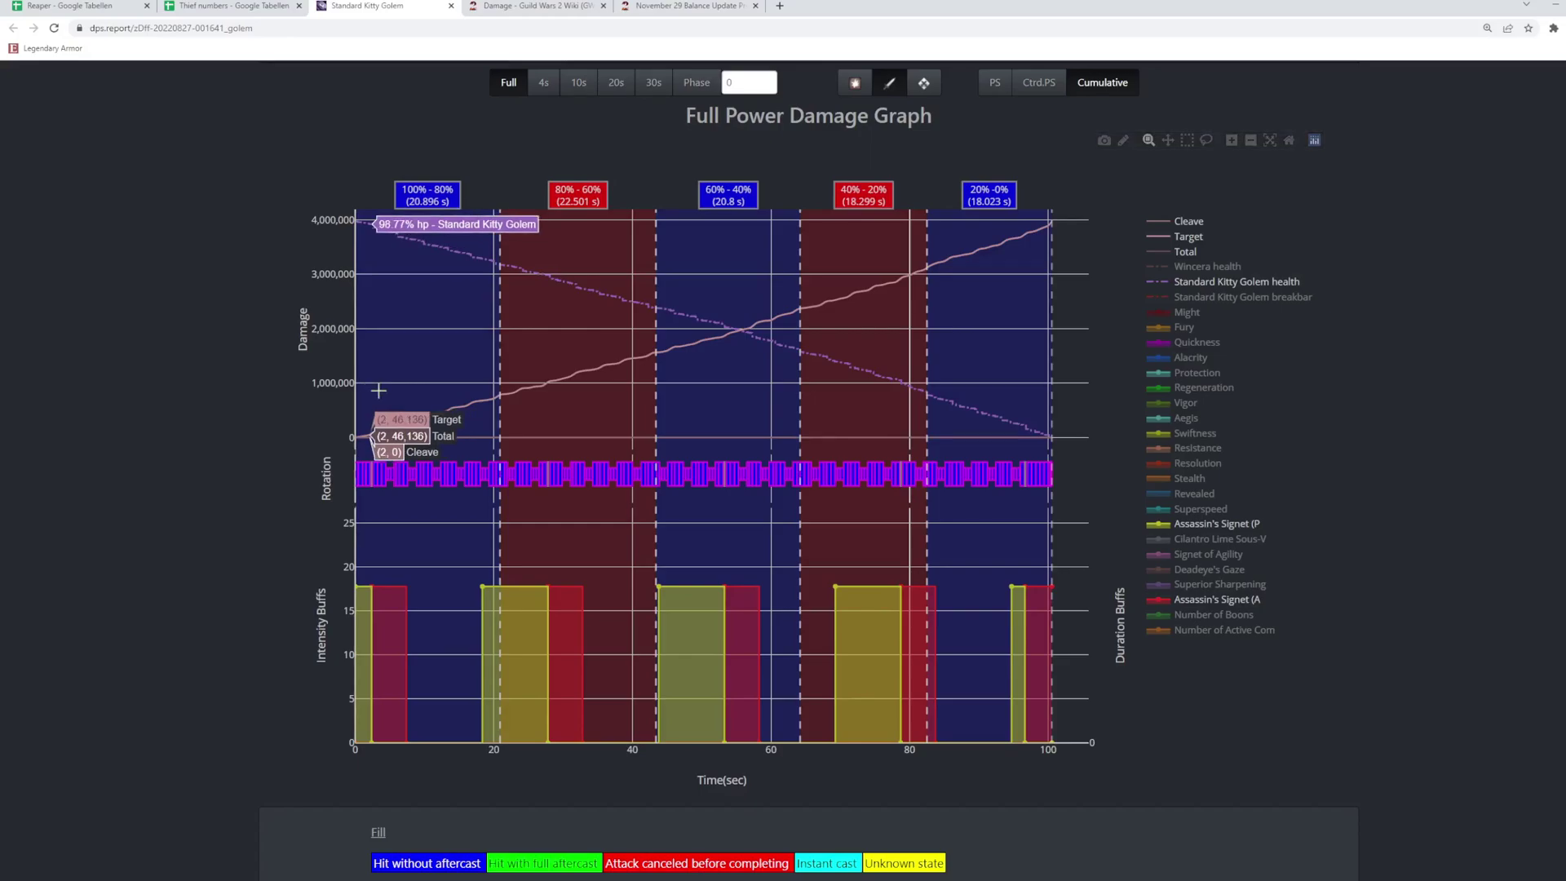
drag(373, 386, 424, 452)
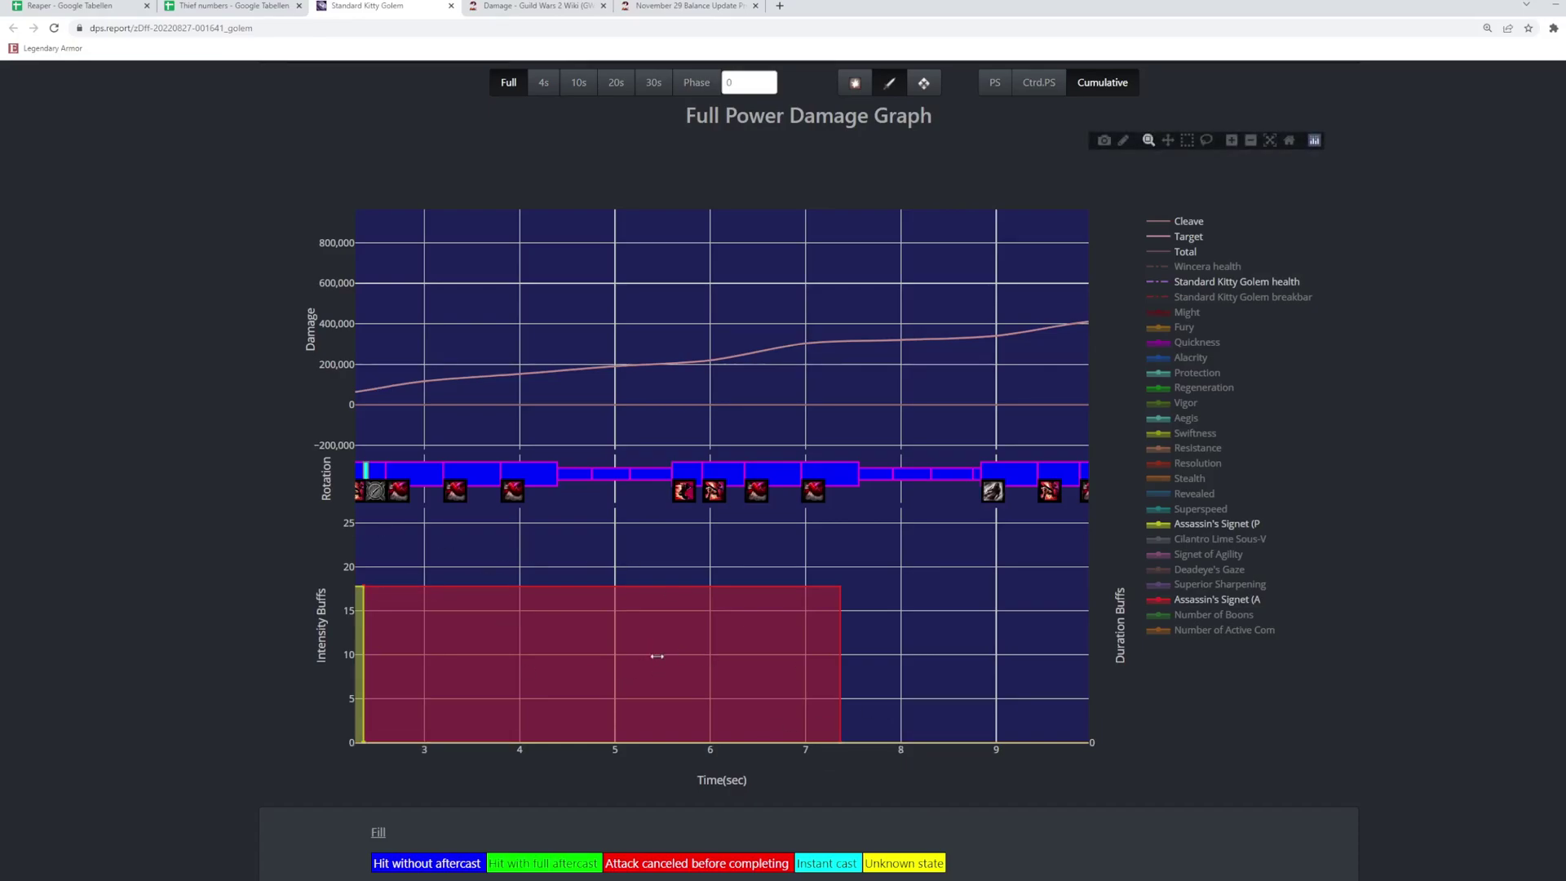
Step: Back on Thief numbers, sum the power values in N15:N17, M15:M17 and L15:L17
click(232, 7)
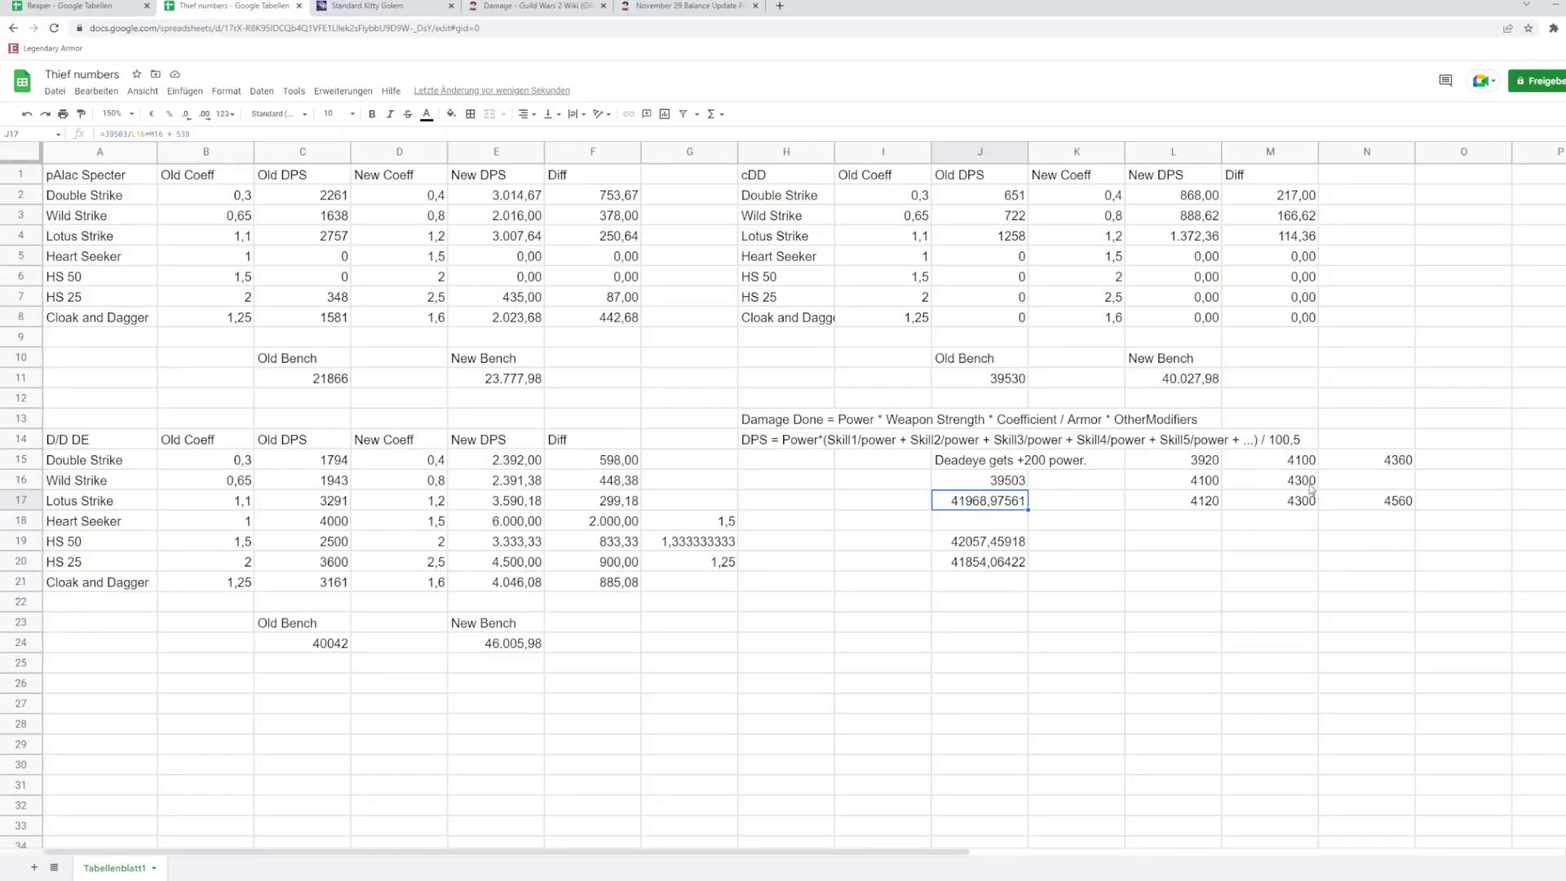
click(1387, 460)
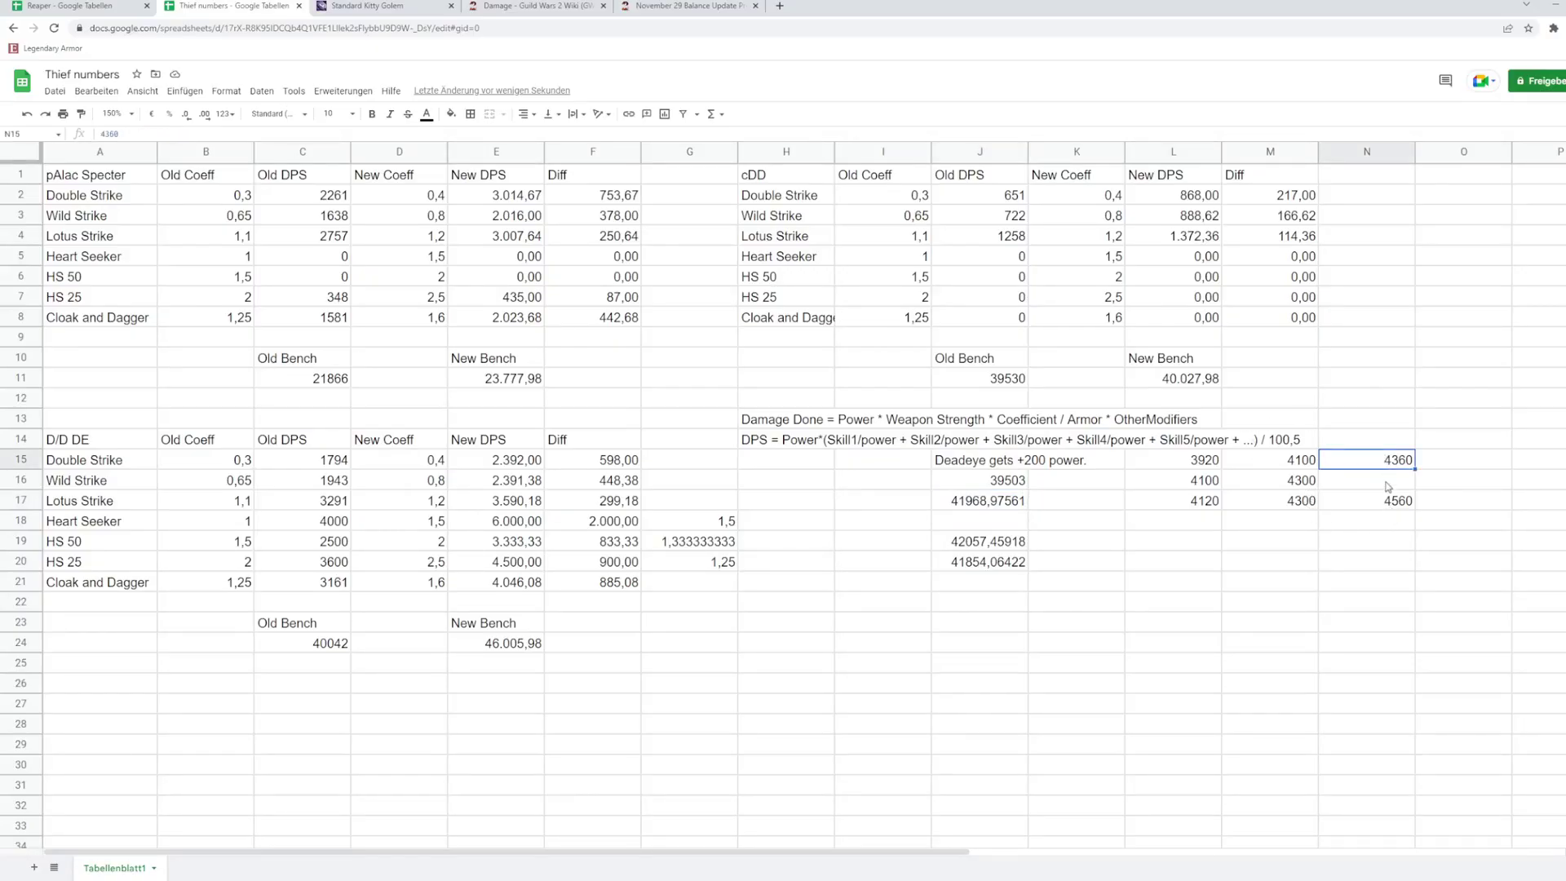
key(shift+Down)
key(shift+Down)
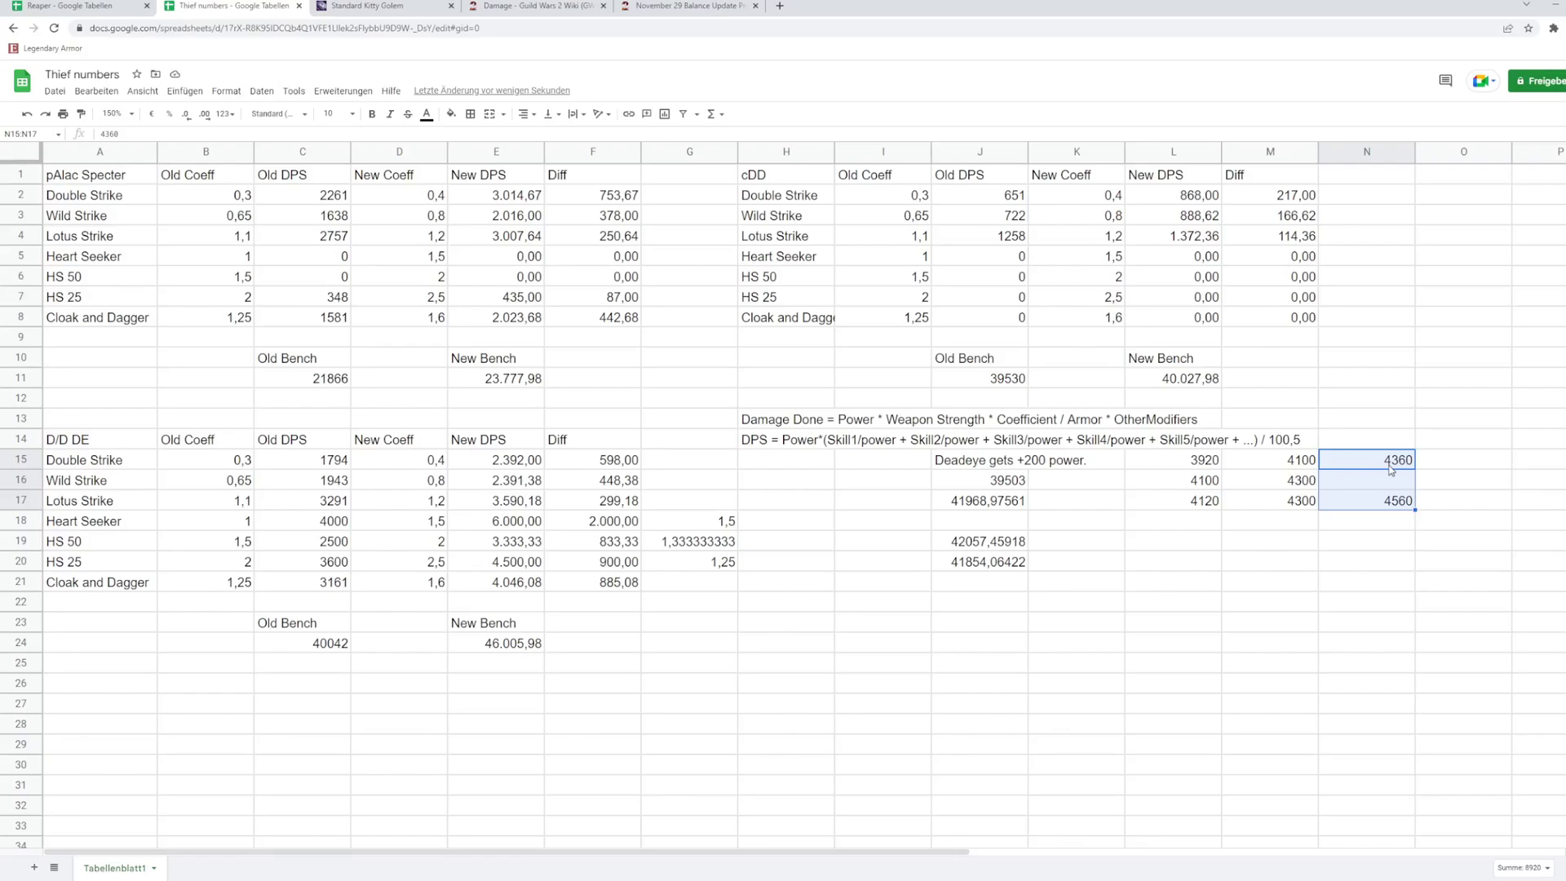
key(shift+Up)
key(shift+Up)
key(Left)
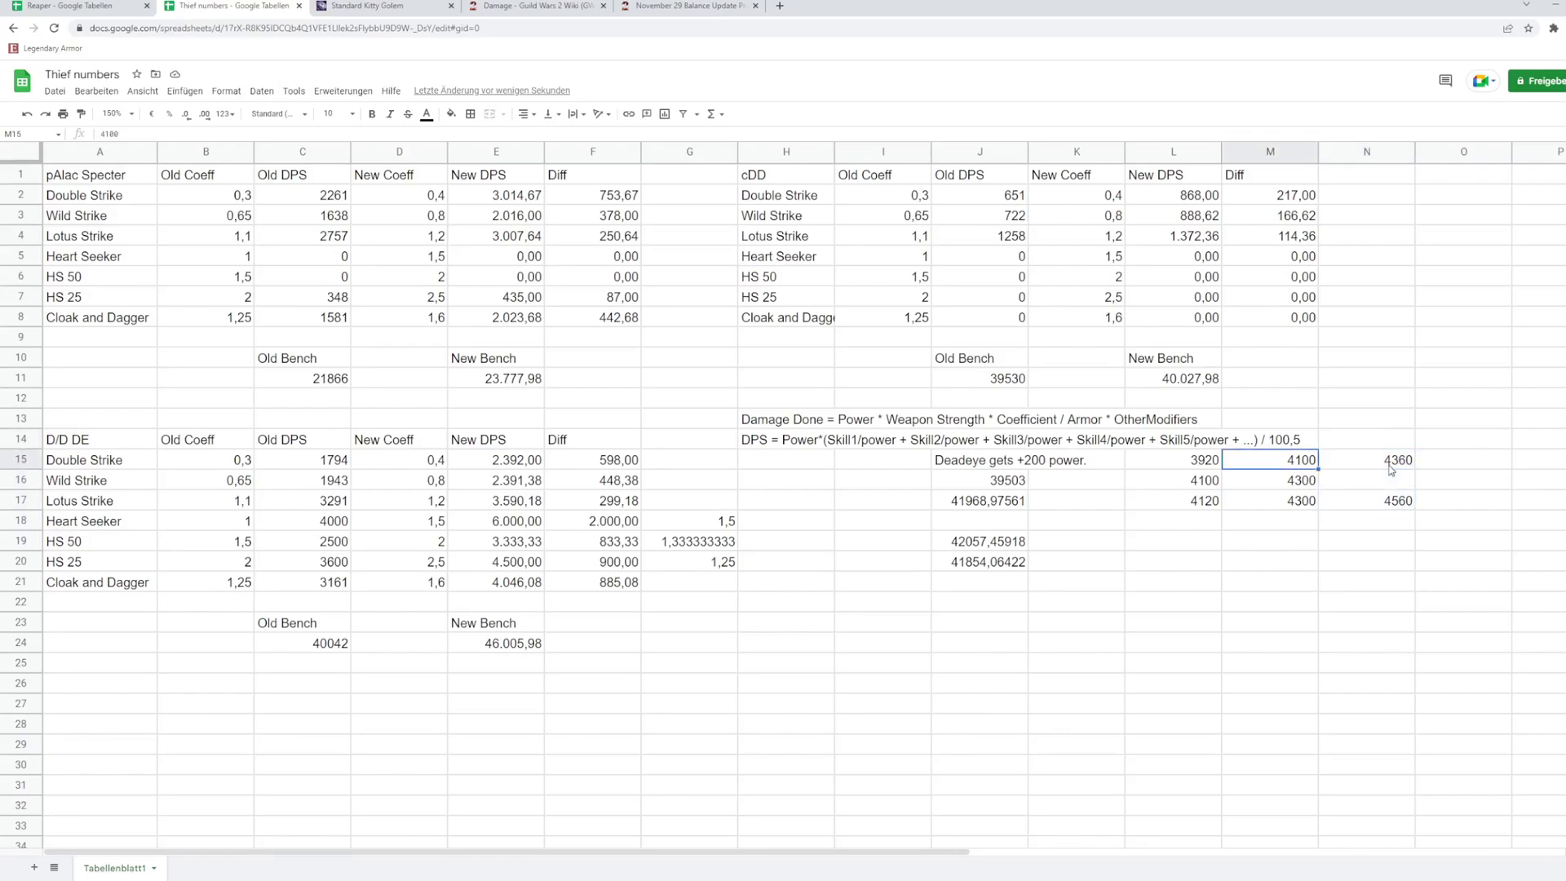
key(shift+Down)
key(shift+Down)
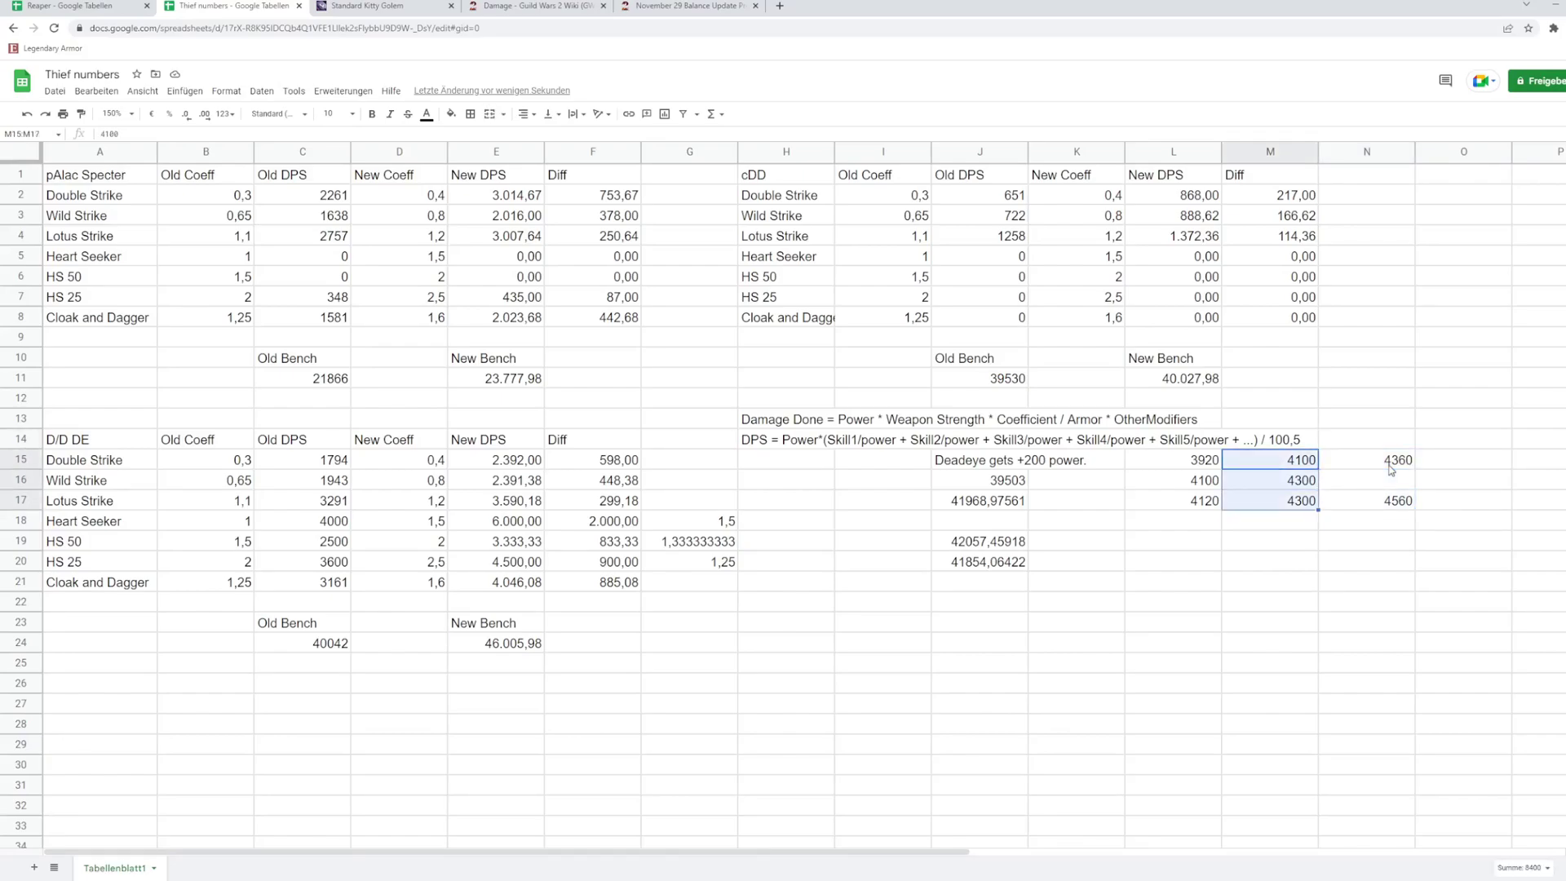
key(shift+Up)
key(shift+Up)
key(Left)
key(shift+Down)
key(shift+Down)
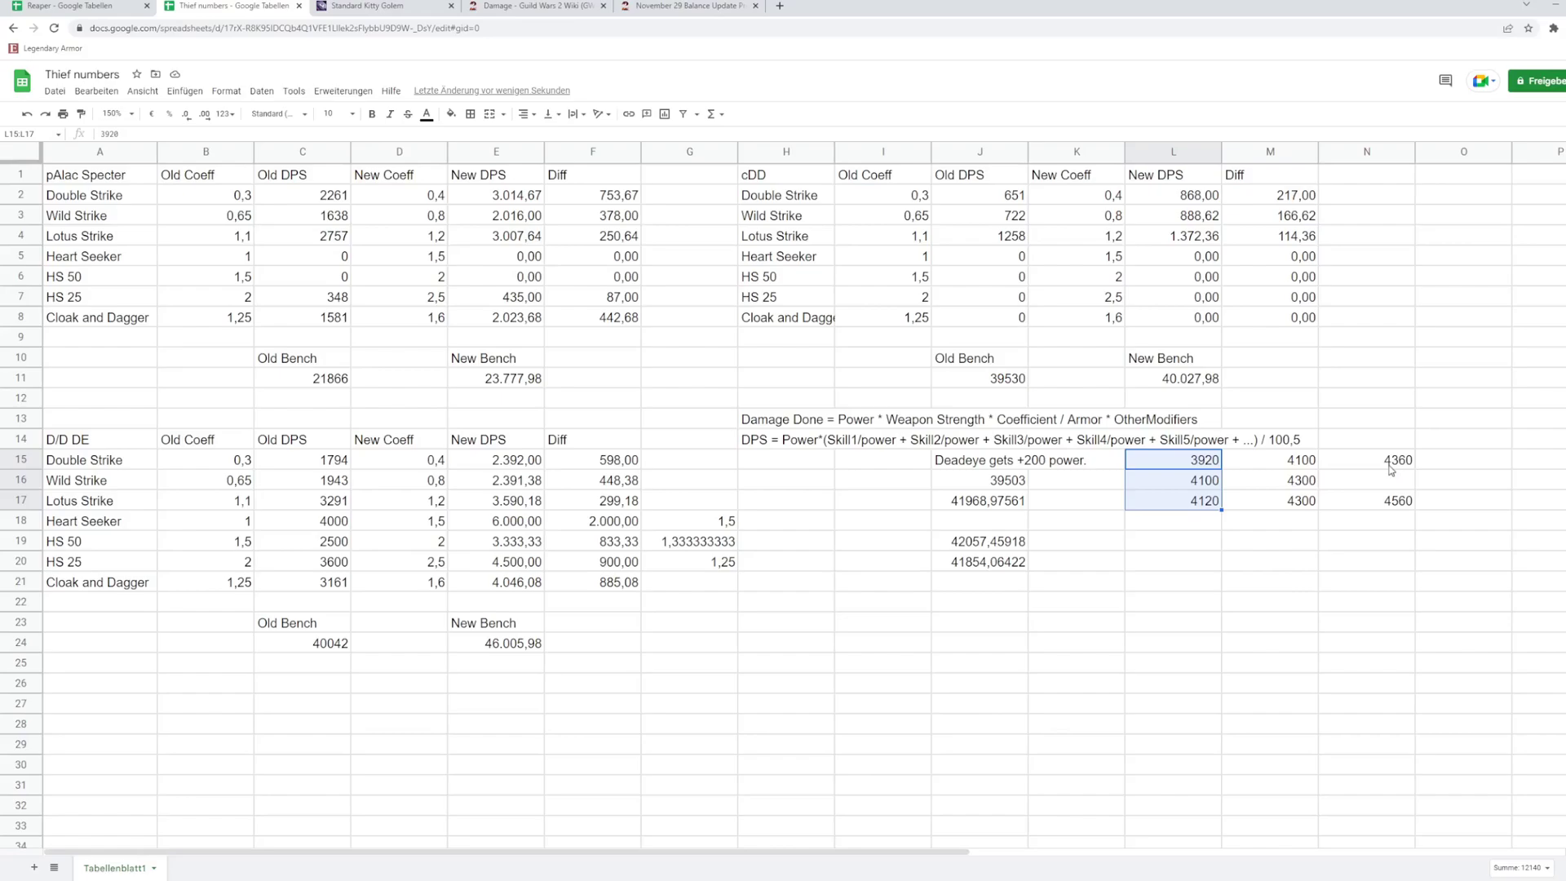
Step: Select the DPS estimates in J17:J20 to read their sum, ending on J19
click(1216, 565)
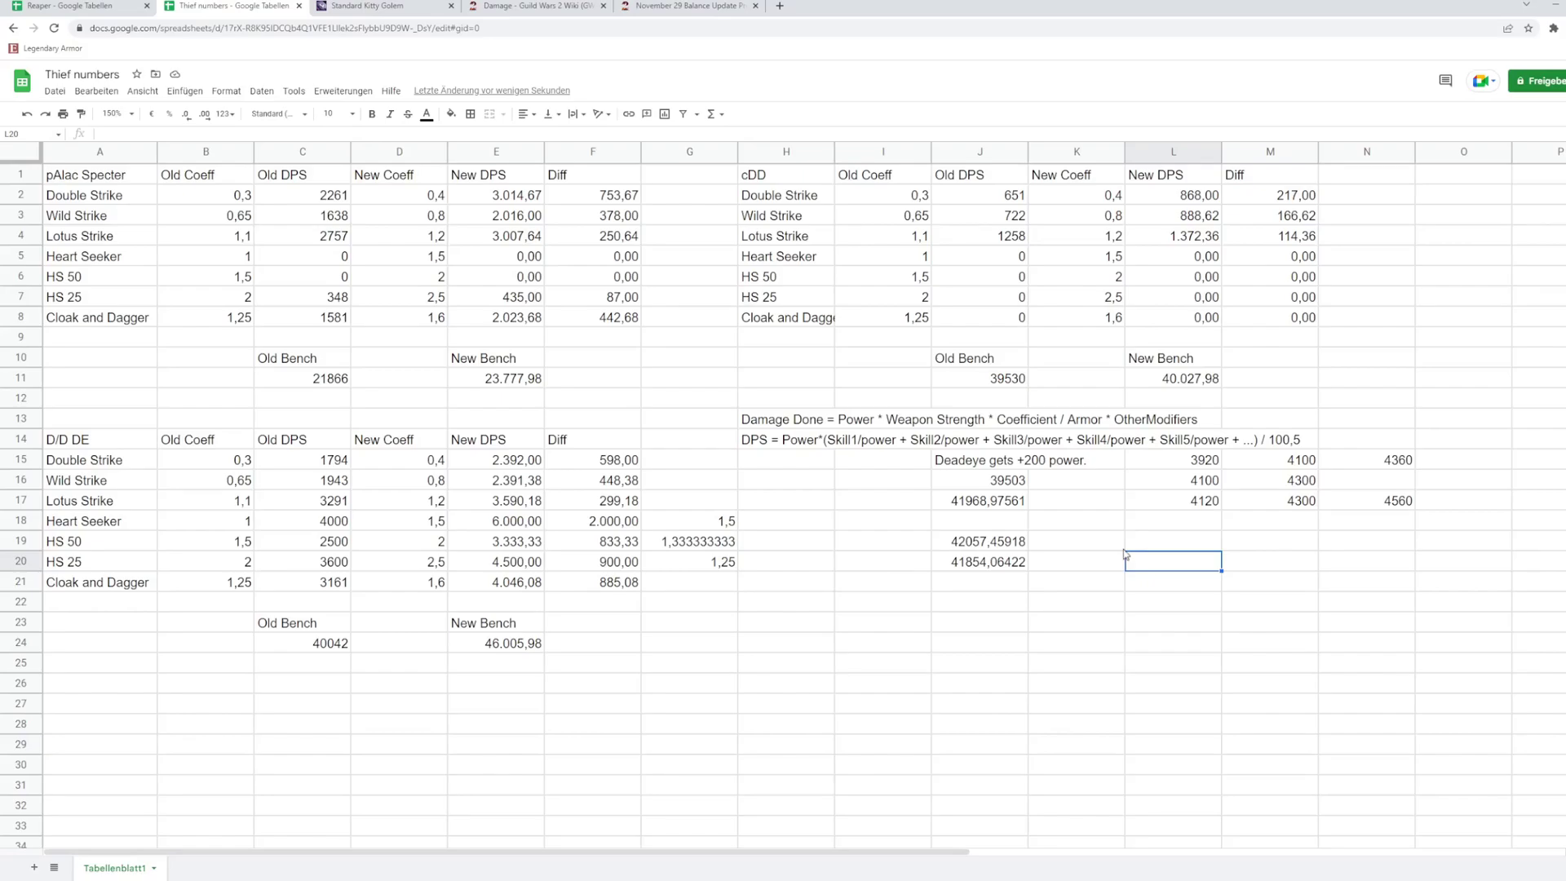
click(970, 508)
key(shift+Down)
key(shift+Down)
key(shift+Down)
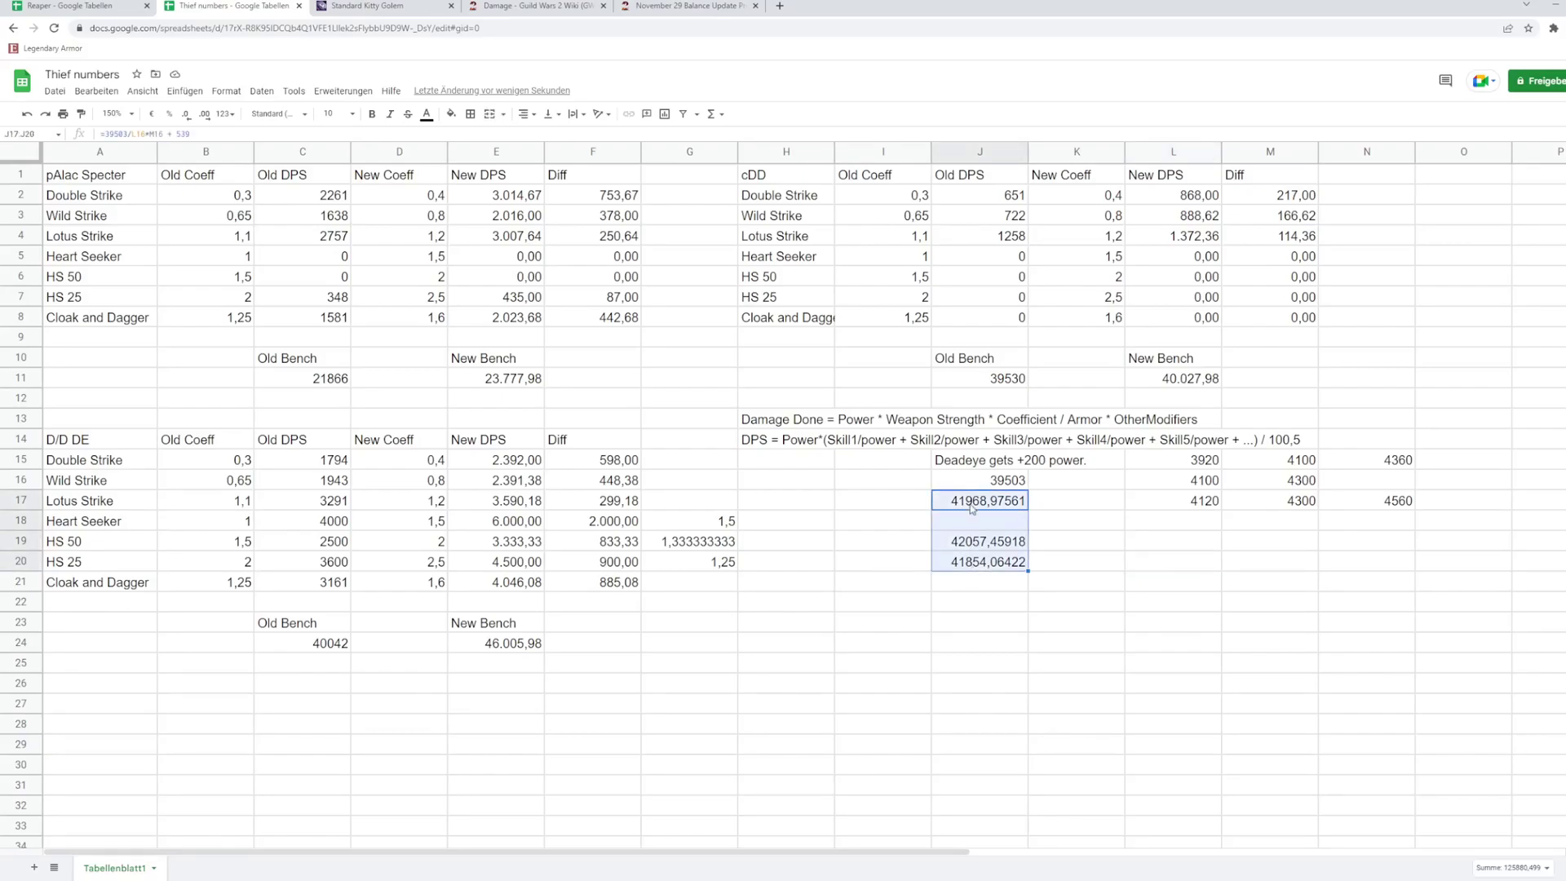
key(Down)
key(Down)
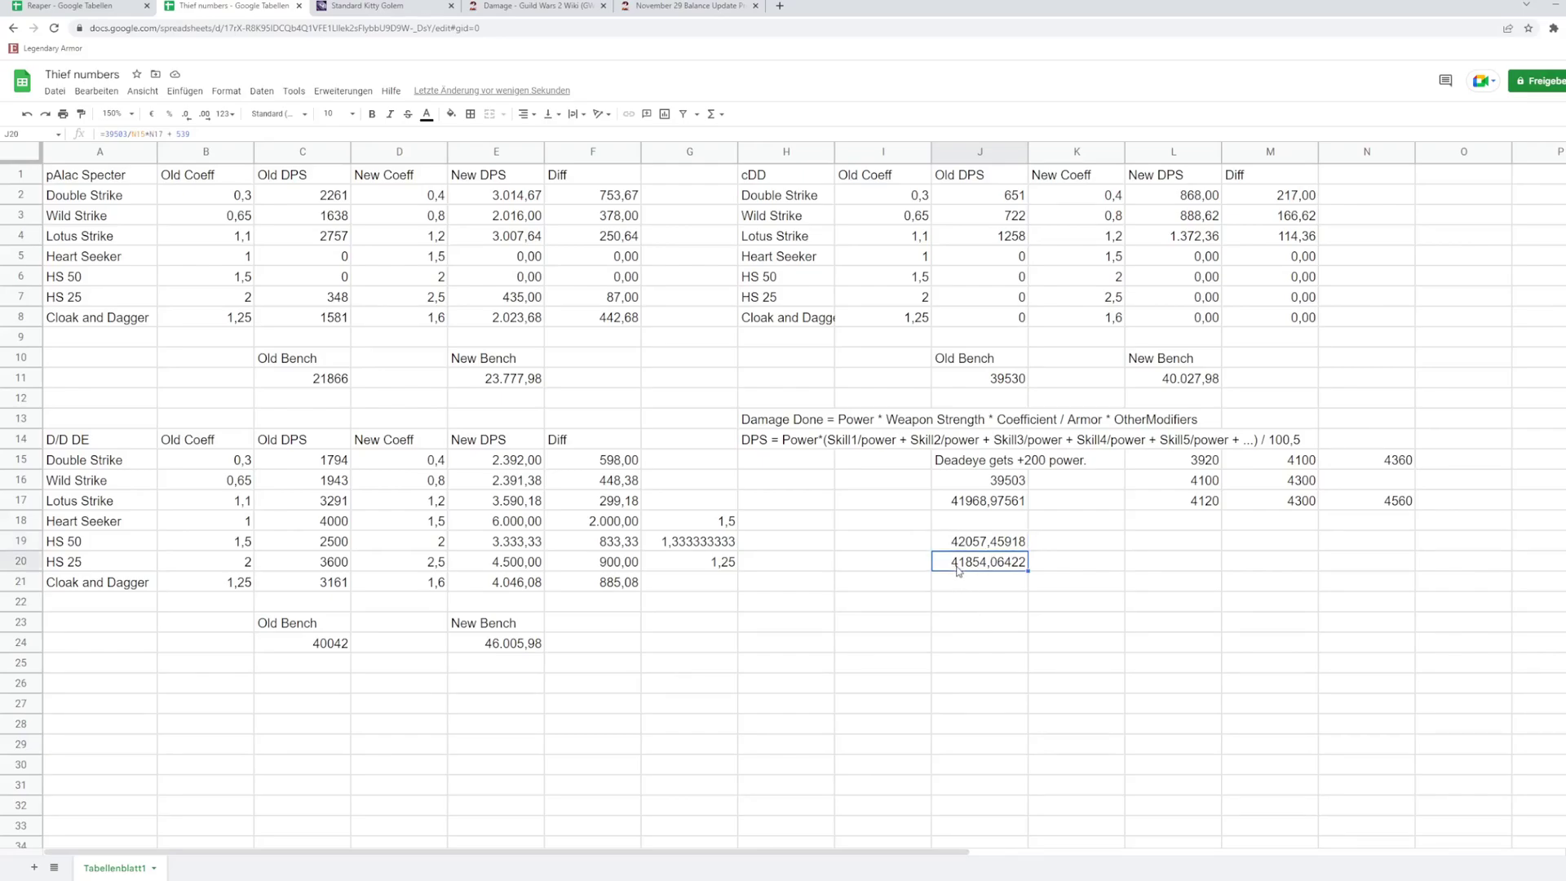
Step: Inspect the J20 formula and select the J19:J20 scaled estimates together
click(955, 563)
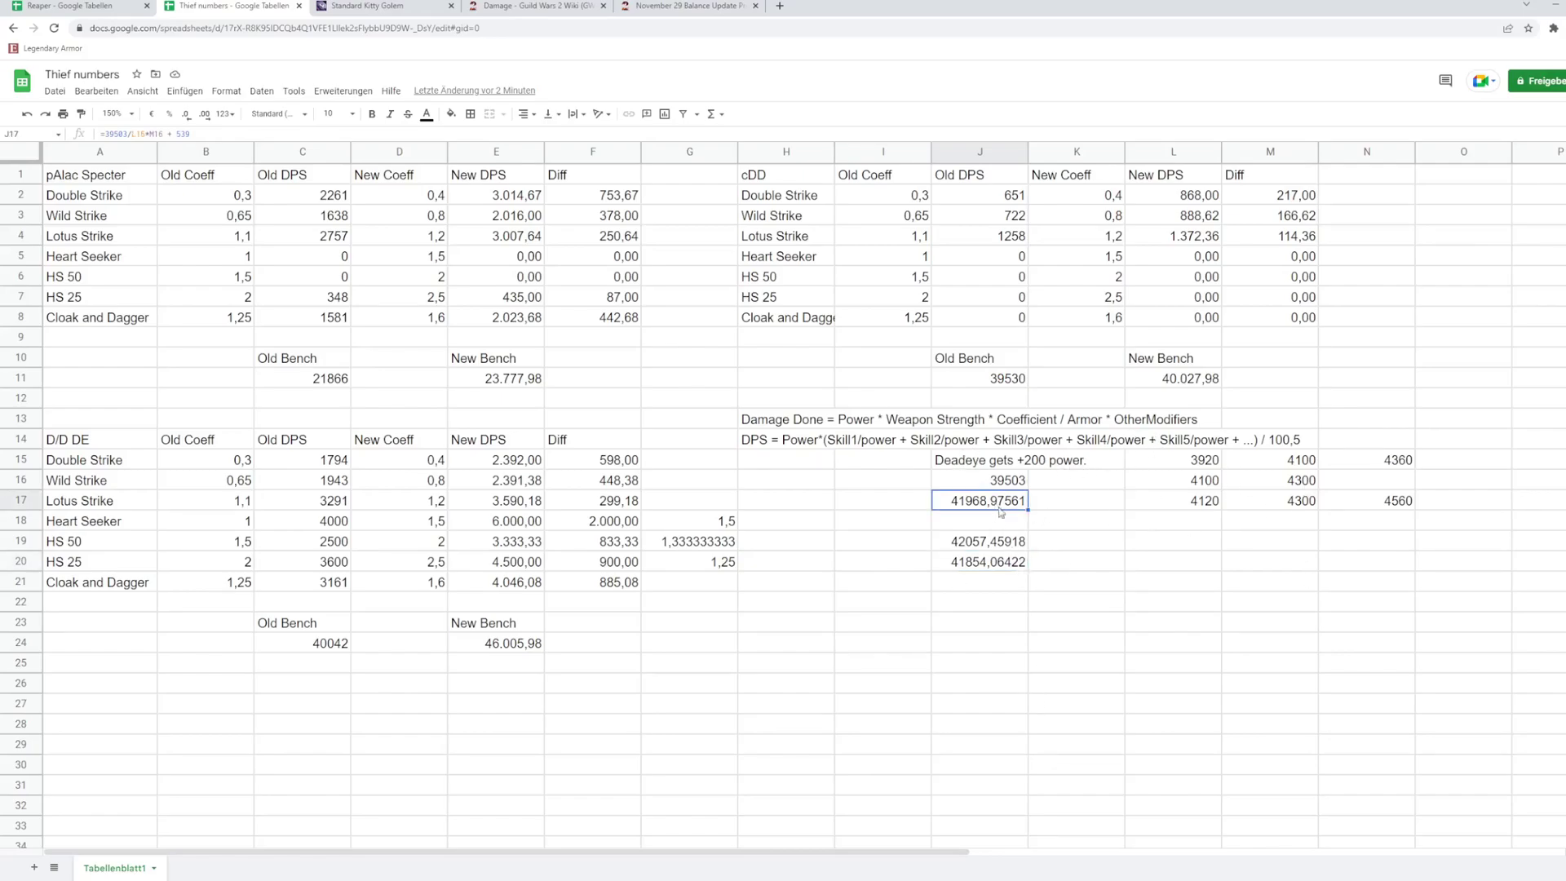
drag(1020, 545, 1007, 573)
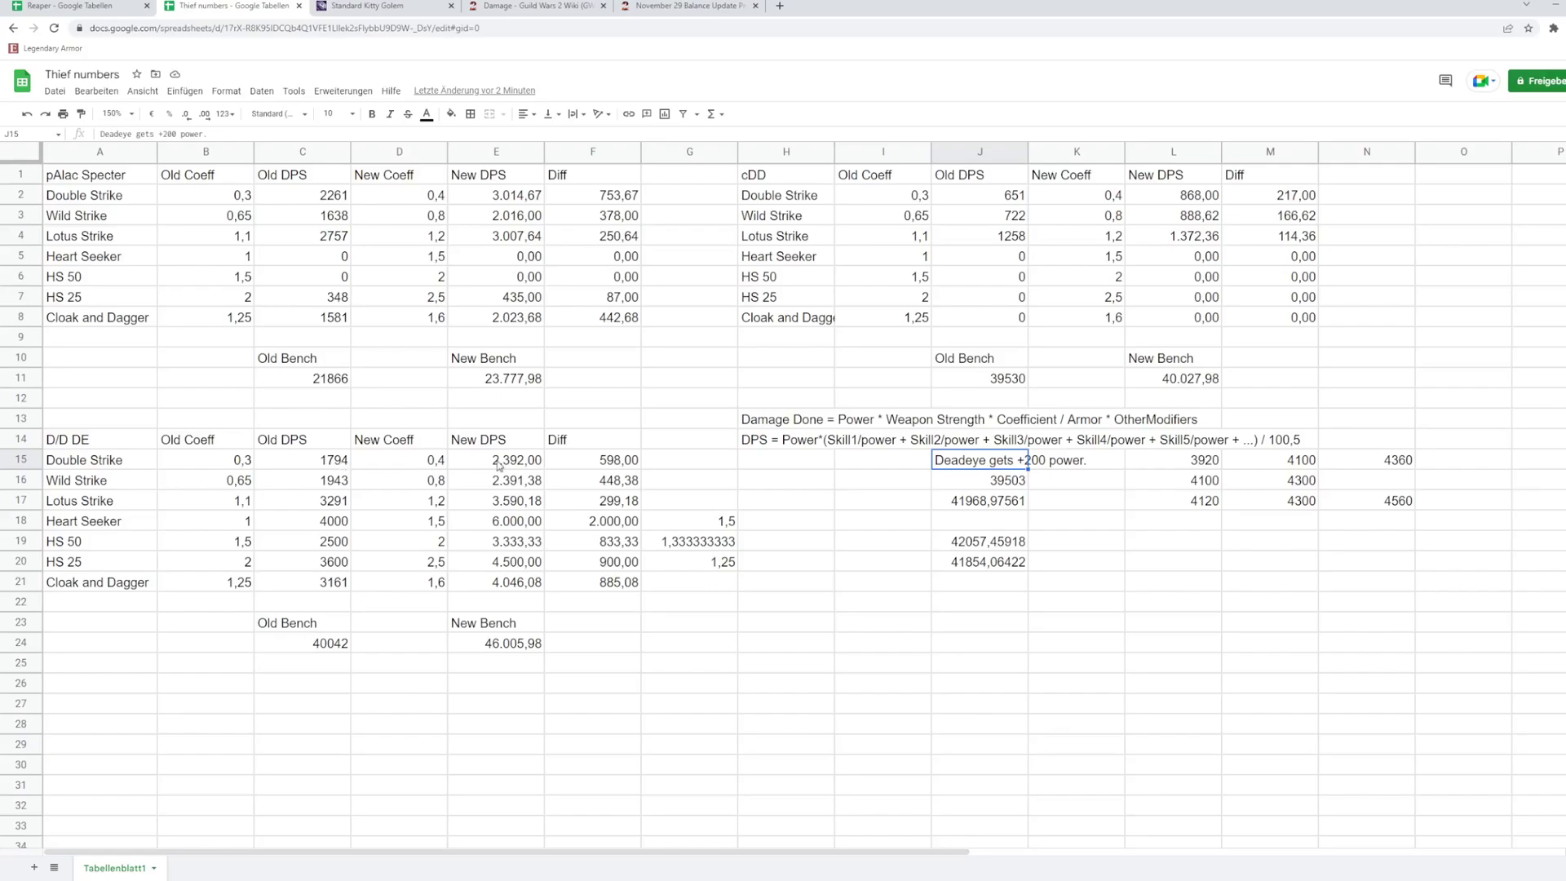
Step: Highlight Double Strike's old 0.3 and new coefficients in the November 29 balance update
click(558, 6)
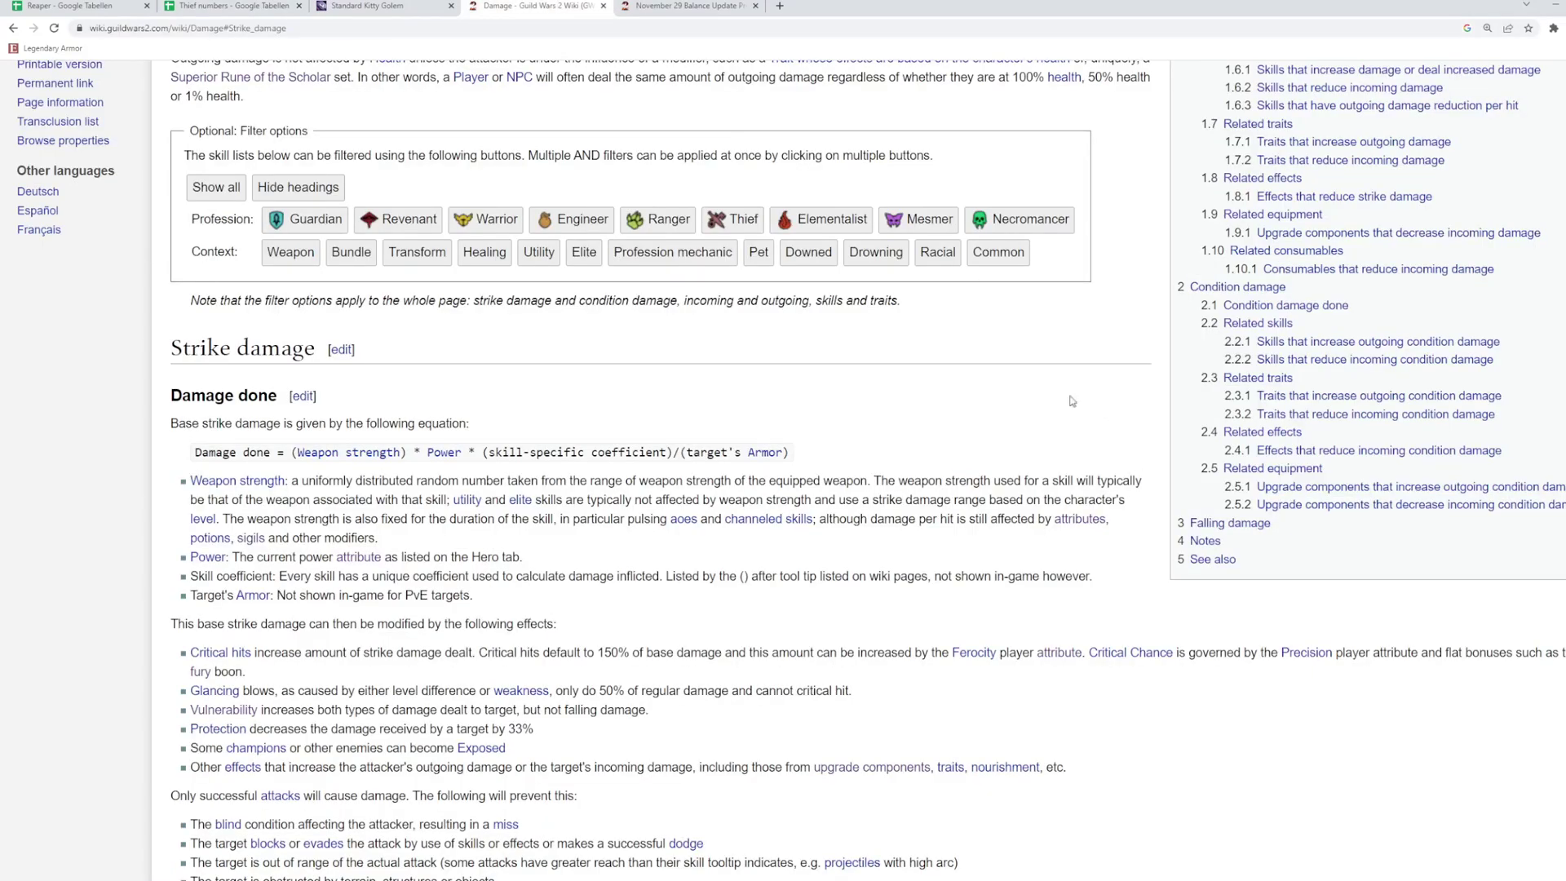
key(ctrl+Tab)
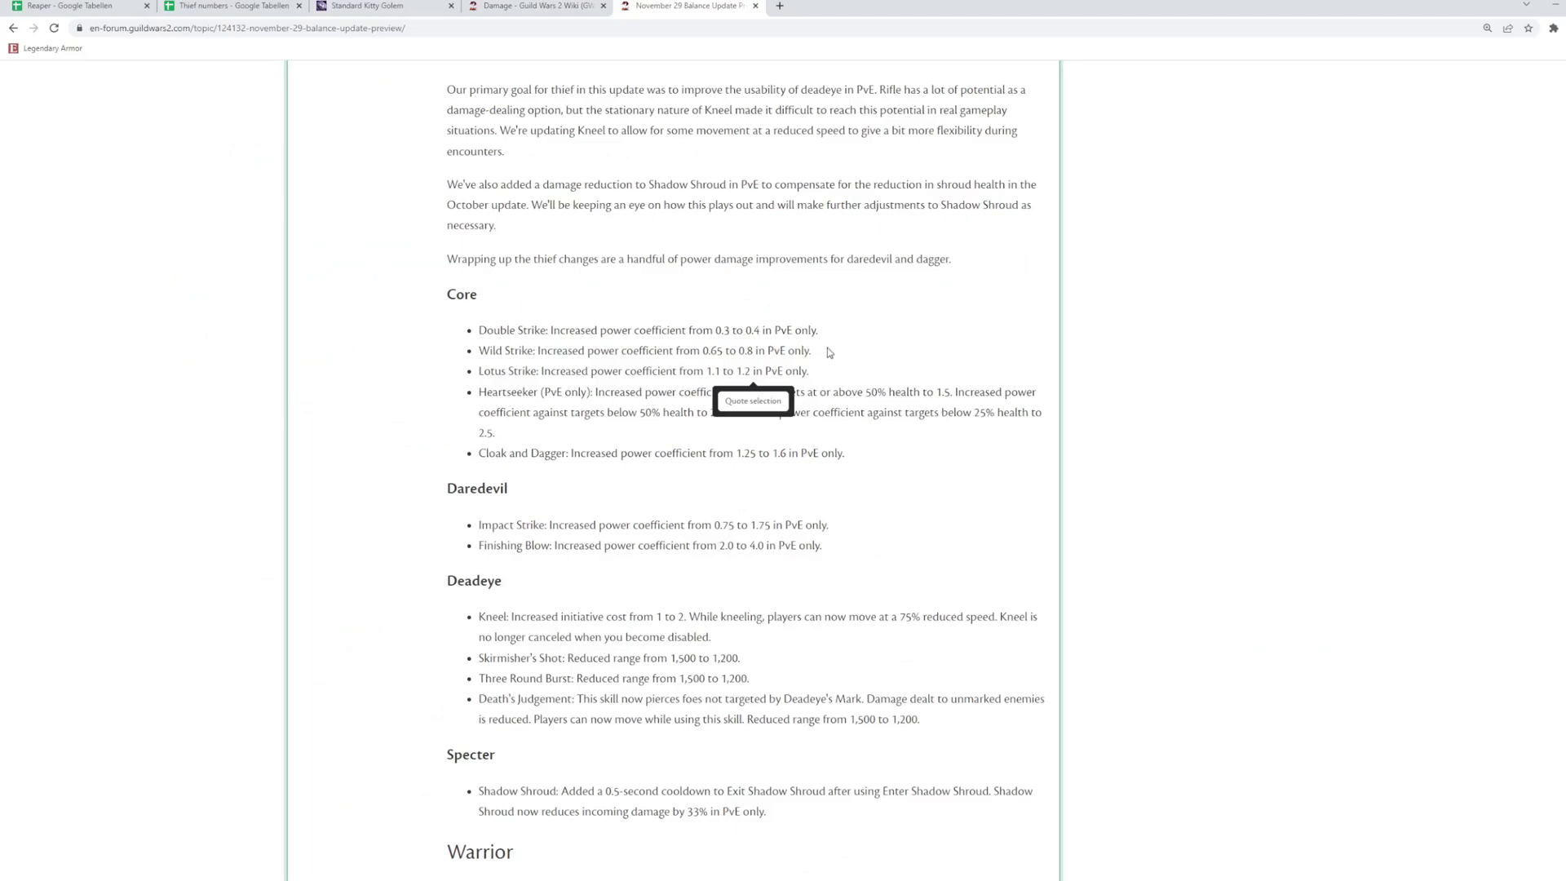
drag(716, 330, 730, 331)
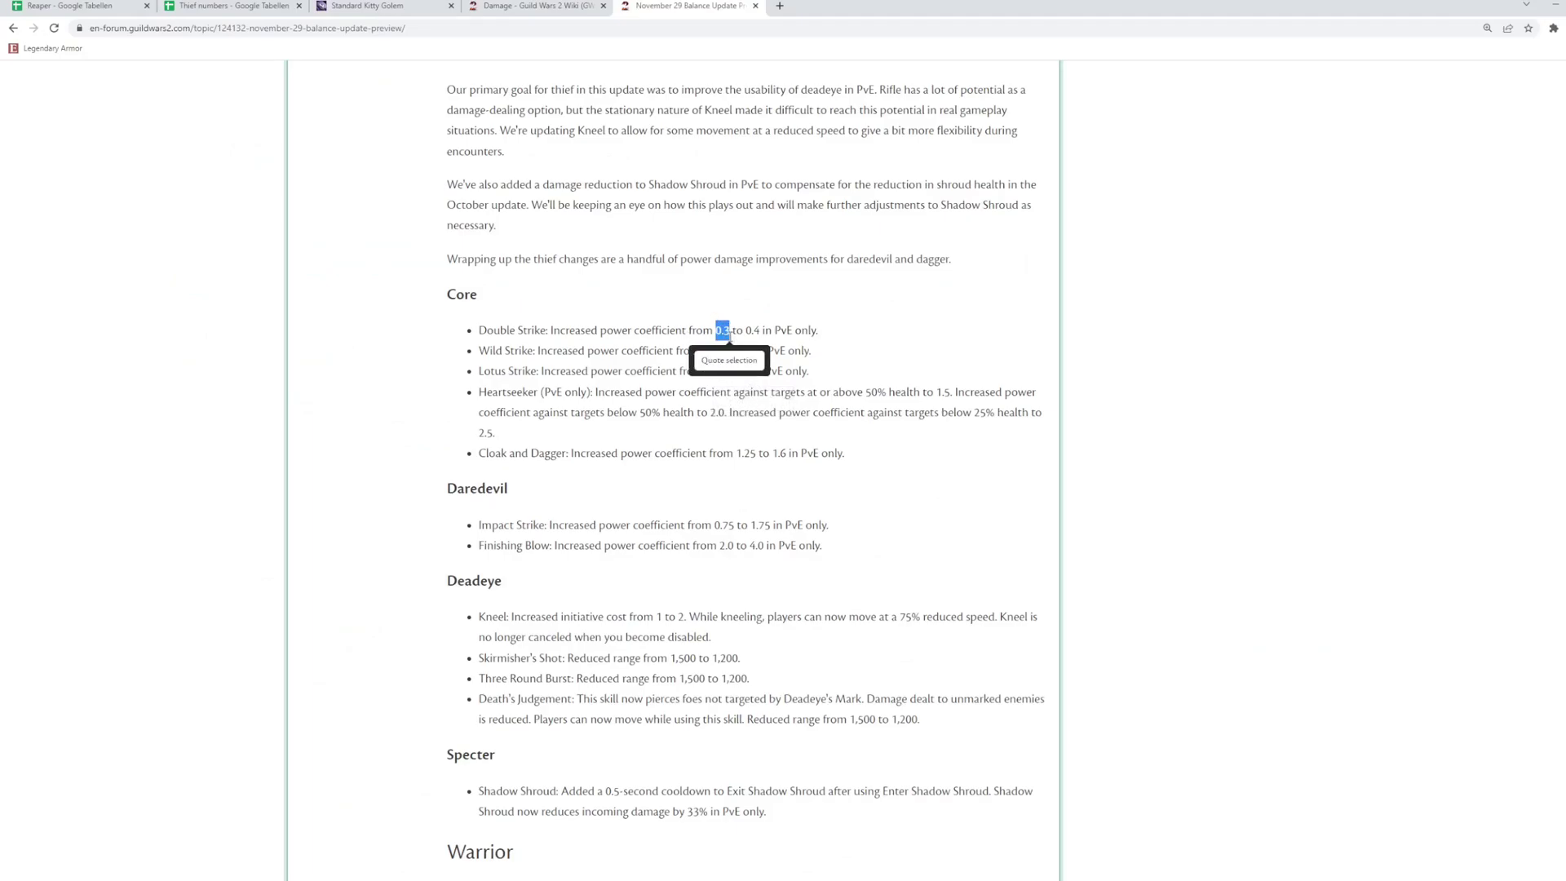
drag(763, 332, 751, 332)
click(751, 333)
Step: Back in Thief numbers, check the power values in L15 and L17
click(254, 8)
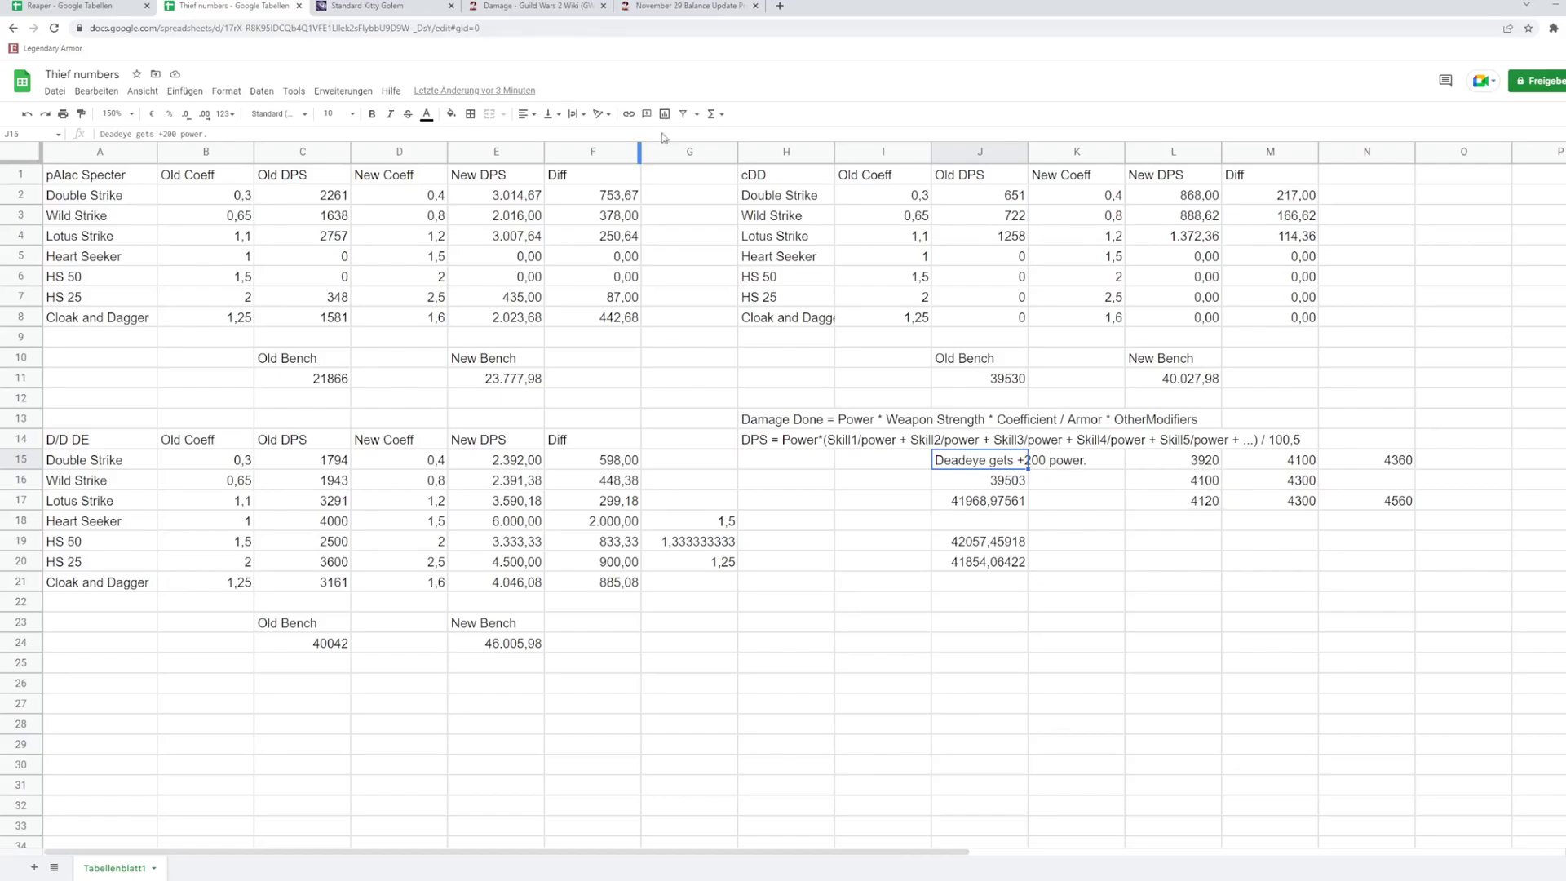
click(1182, 465)
click(1178, 503)
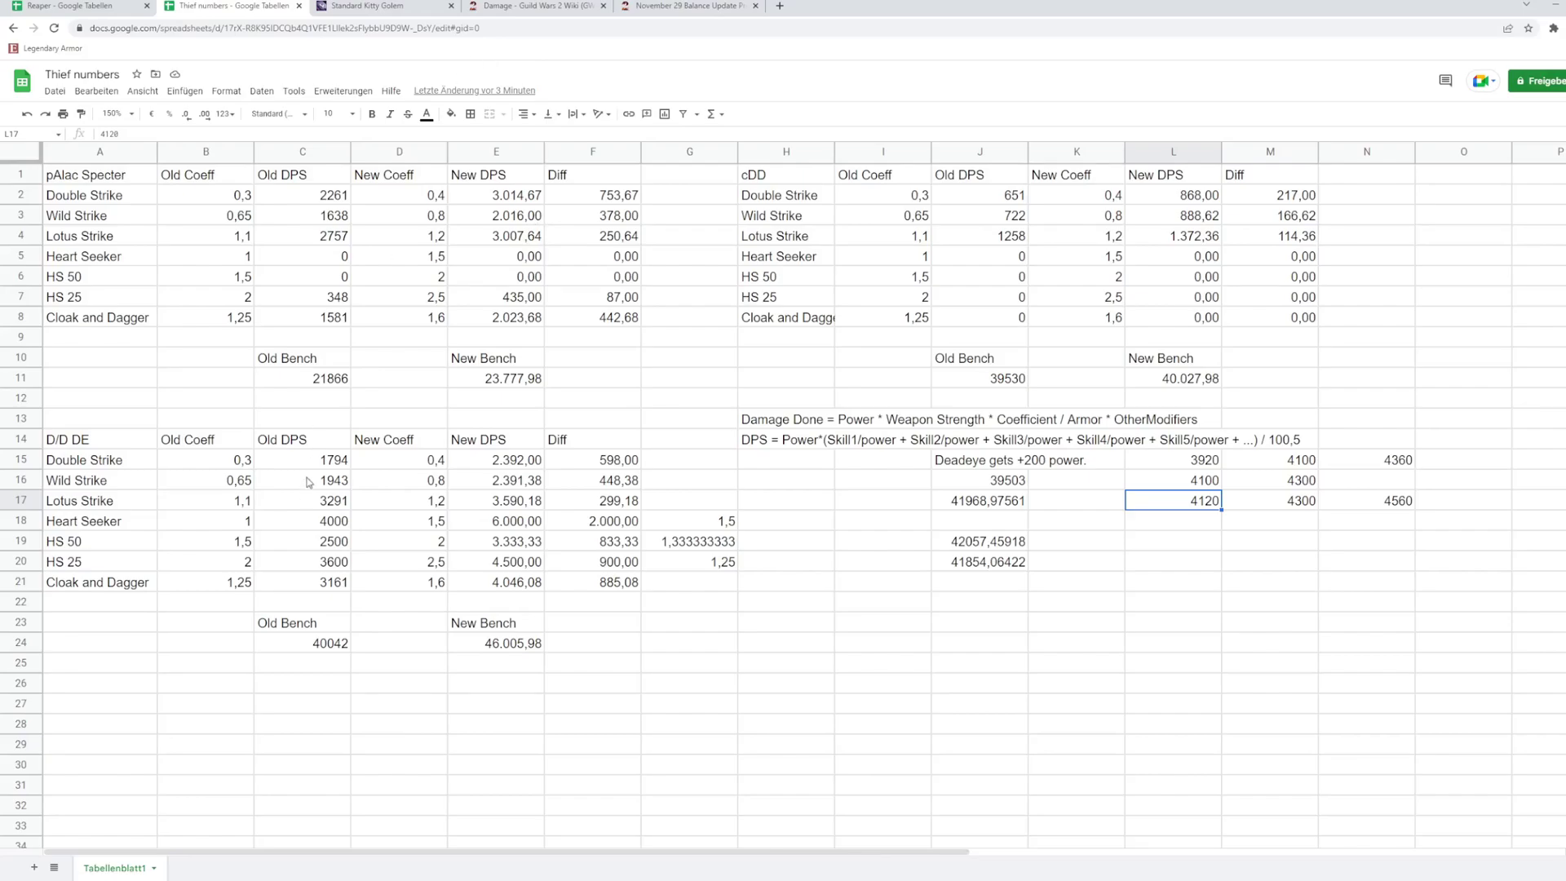
Step: Check Double Strike's 180366 damage, about 1794.35 DPS, in the golem log's outgoing damage table
click(383, 6)
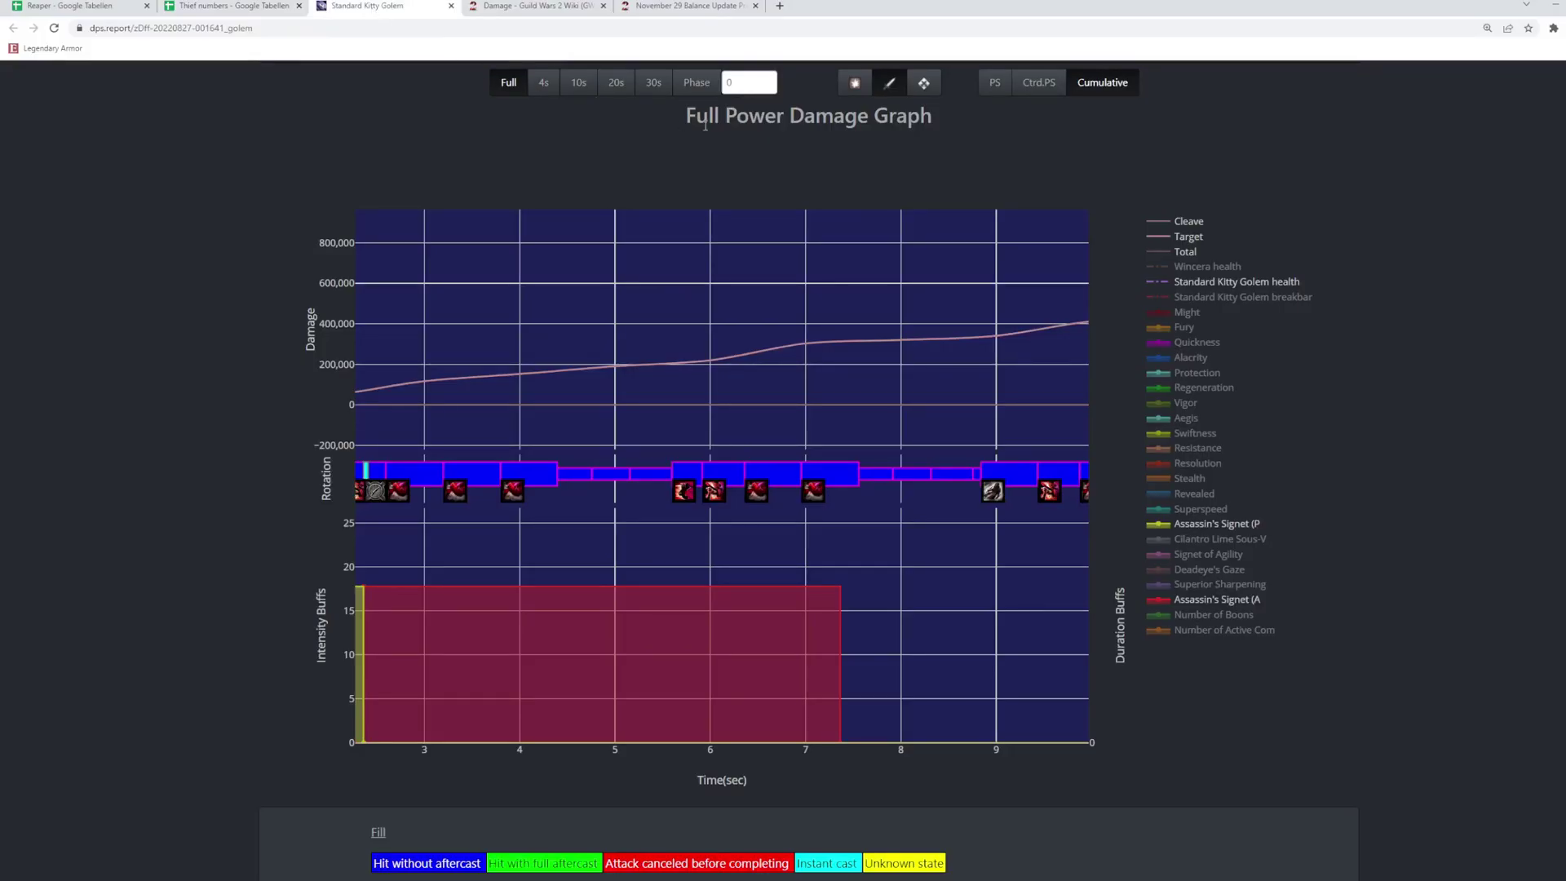
scroll(754, 285, up, 3)
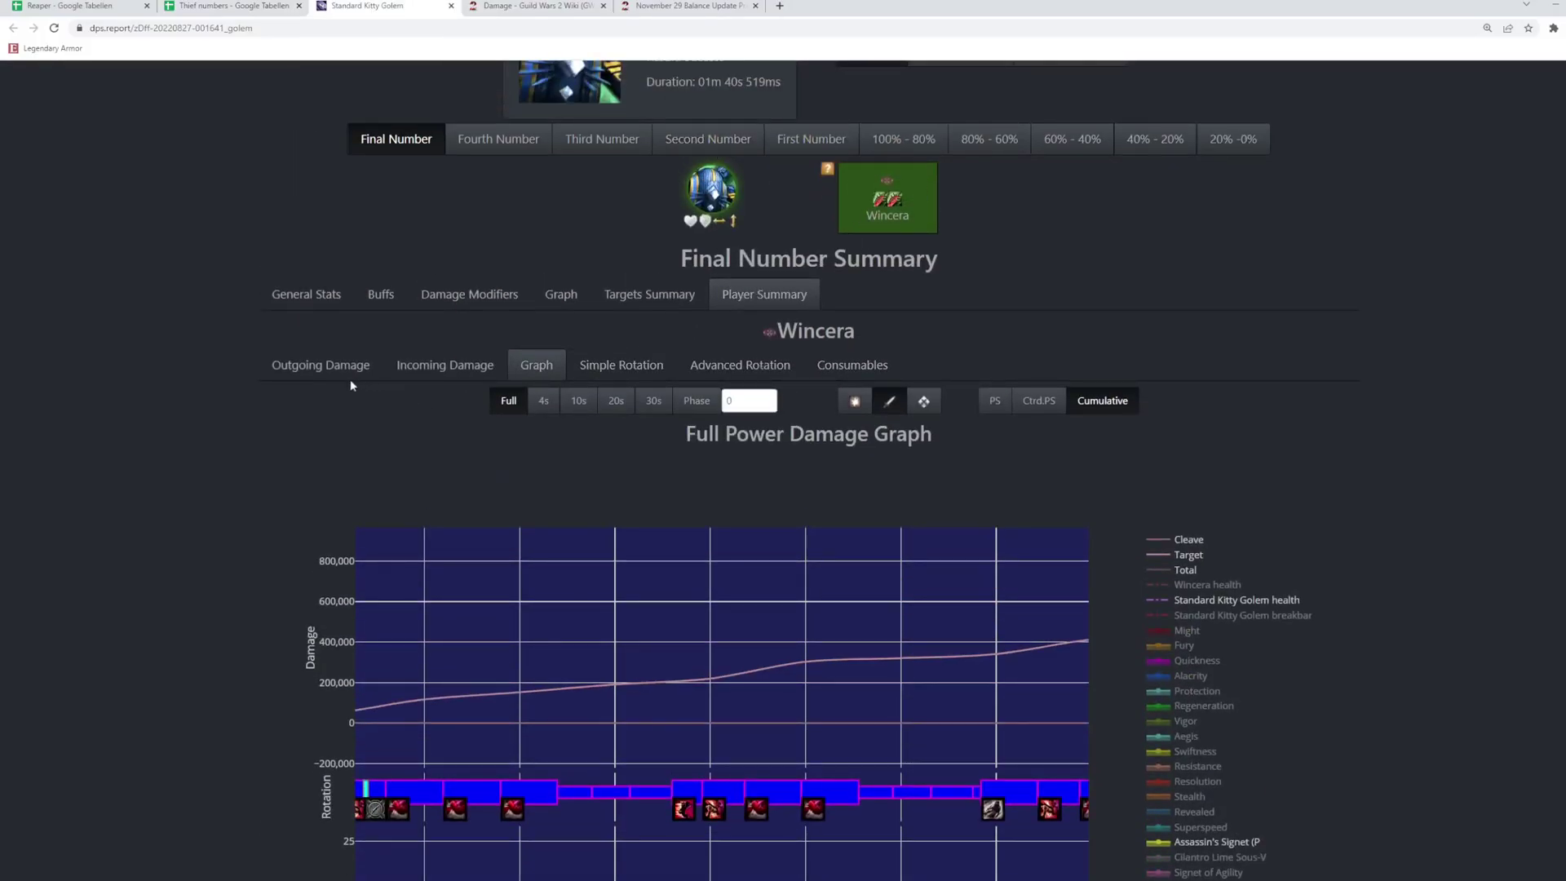
click(320, 364)
scroll(767, 321, down, 2)
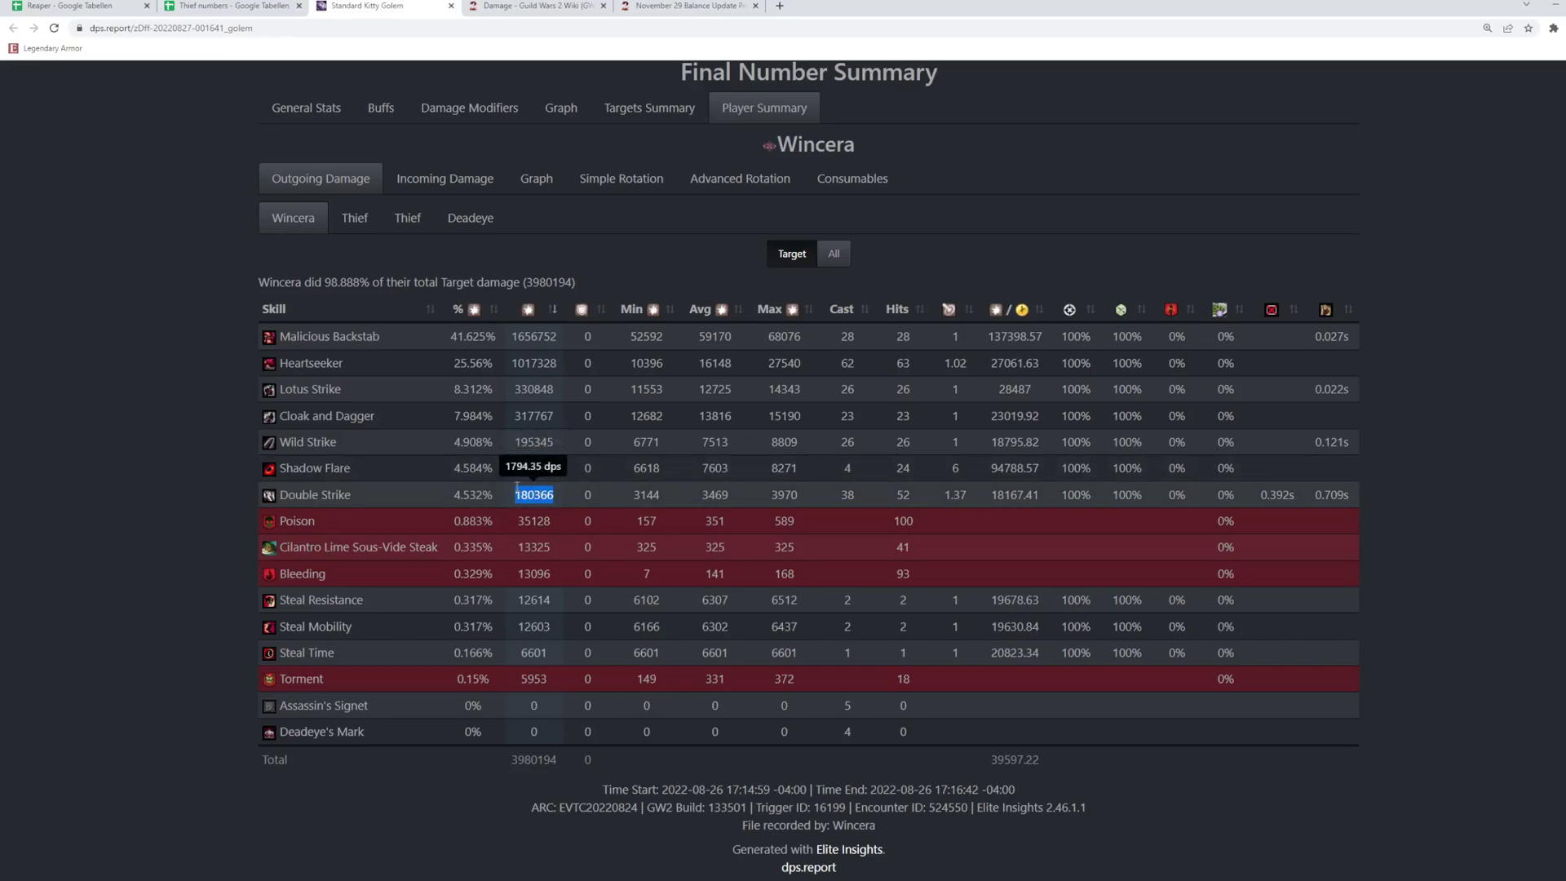
scroll(548, 488, up, 1)
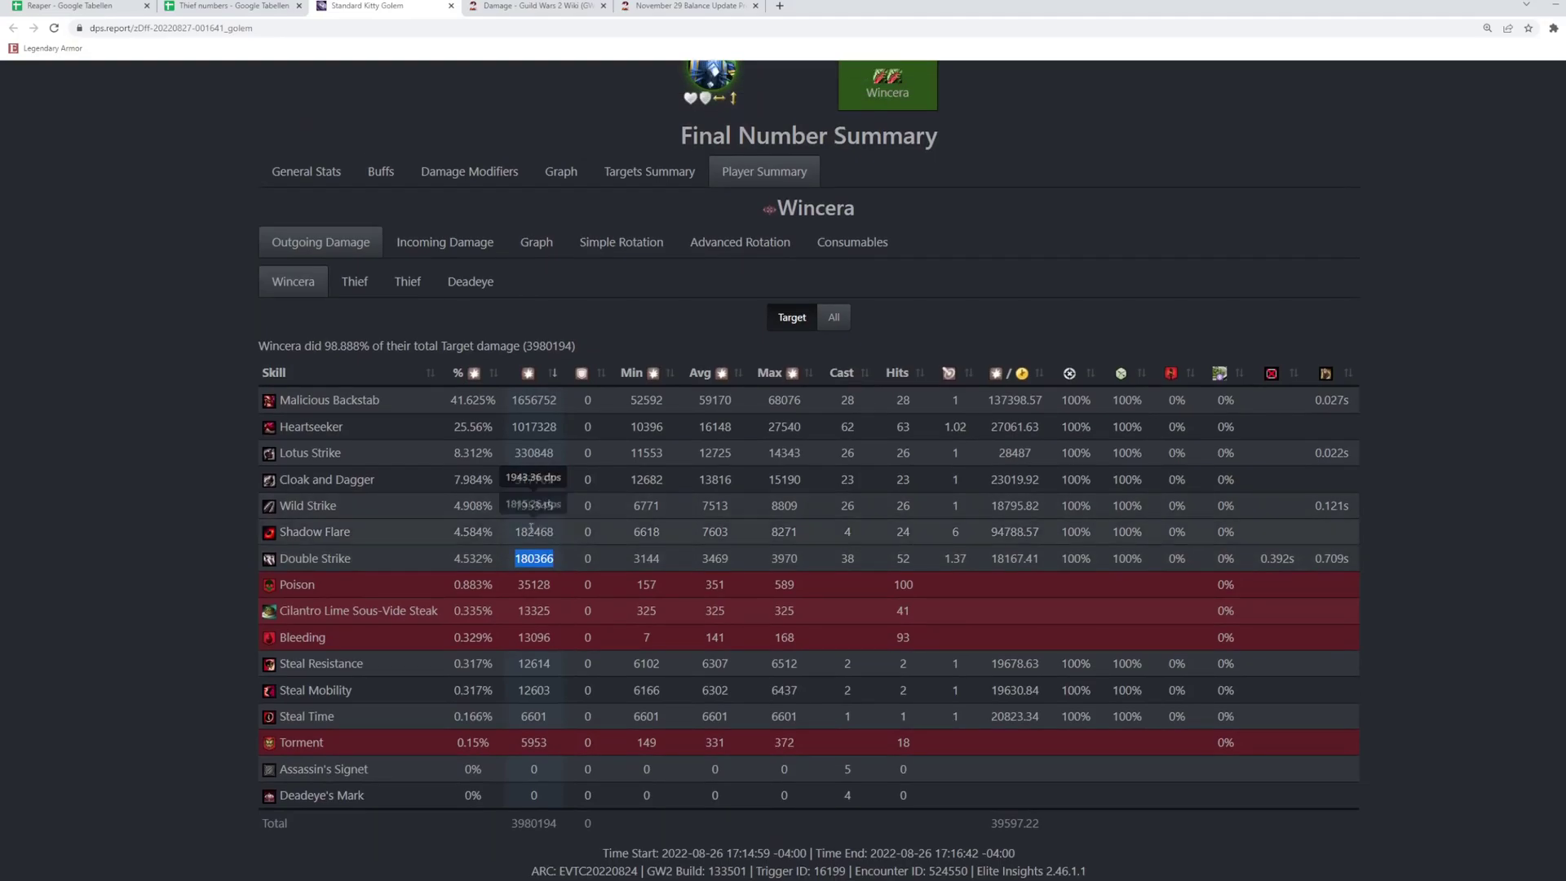
click(233, 6)
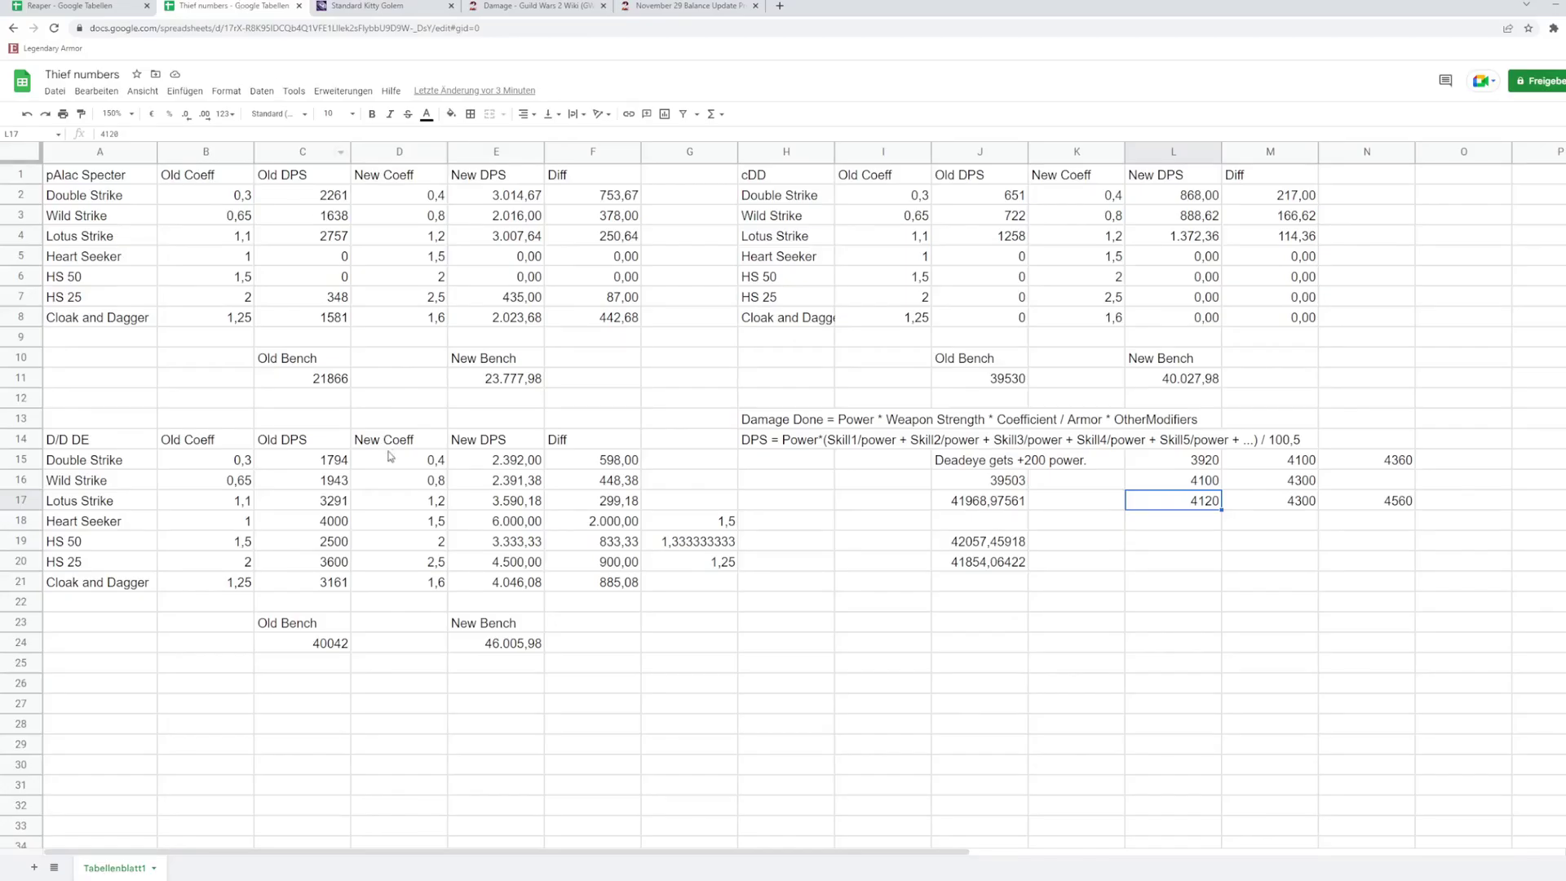
Step: Read the Double Strike row: old coefficient, old DPS 1794, new DPS and DPS-gain formulas
click(257, 465)
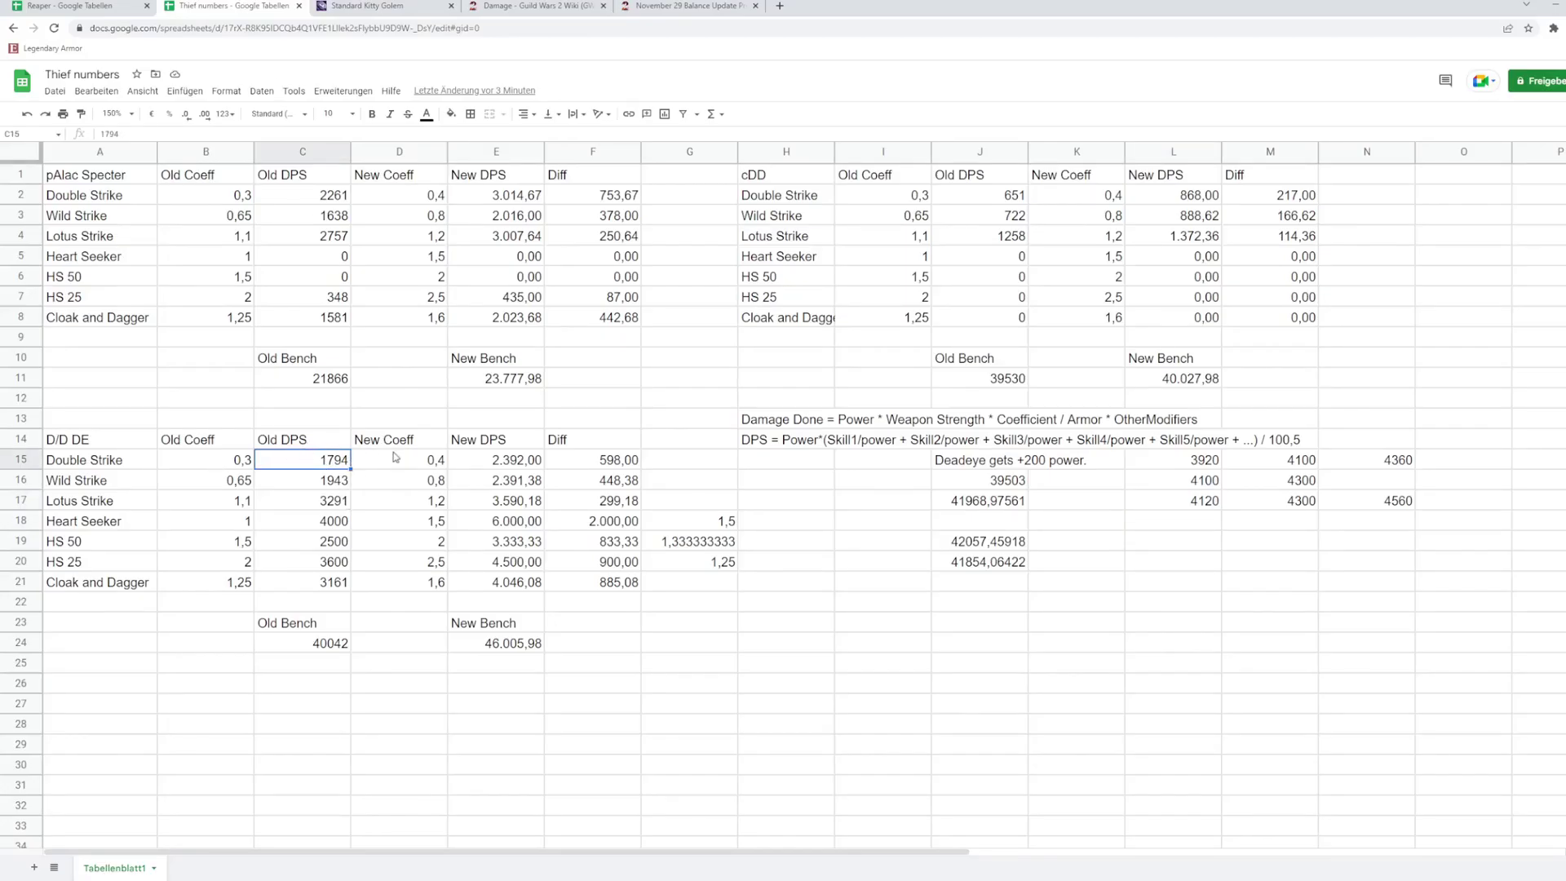
click(204, 463)
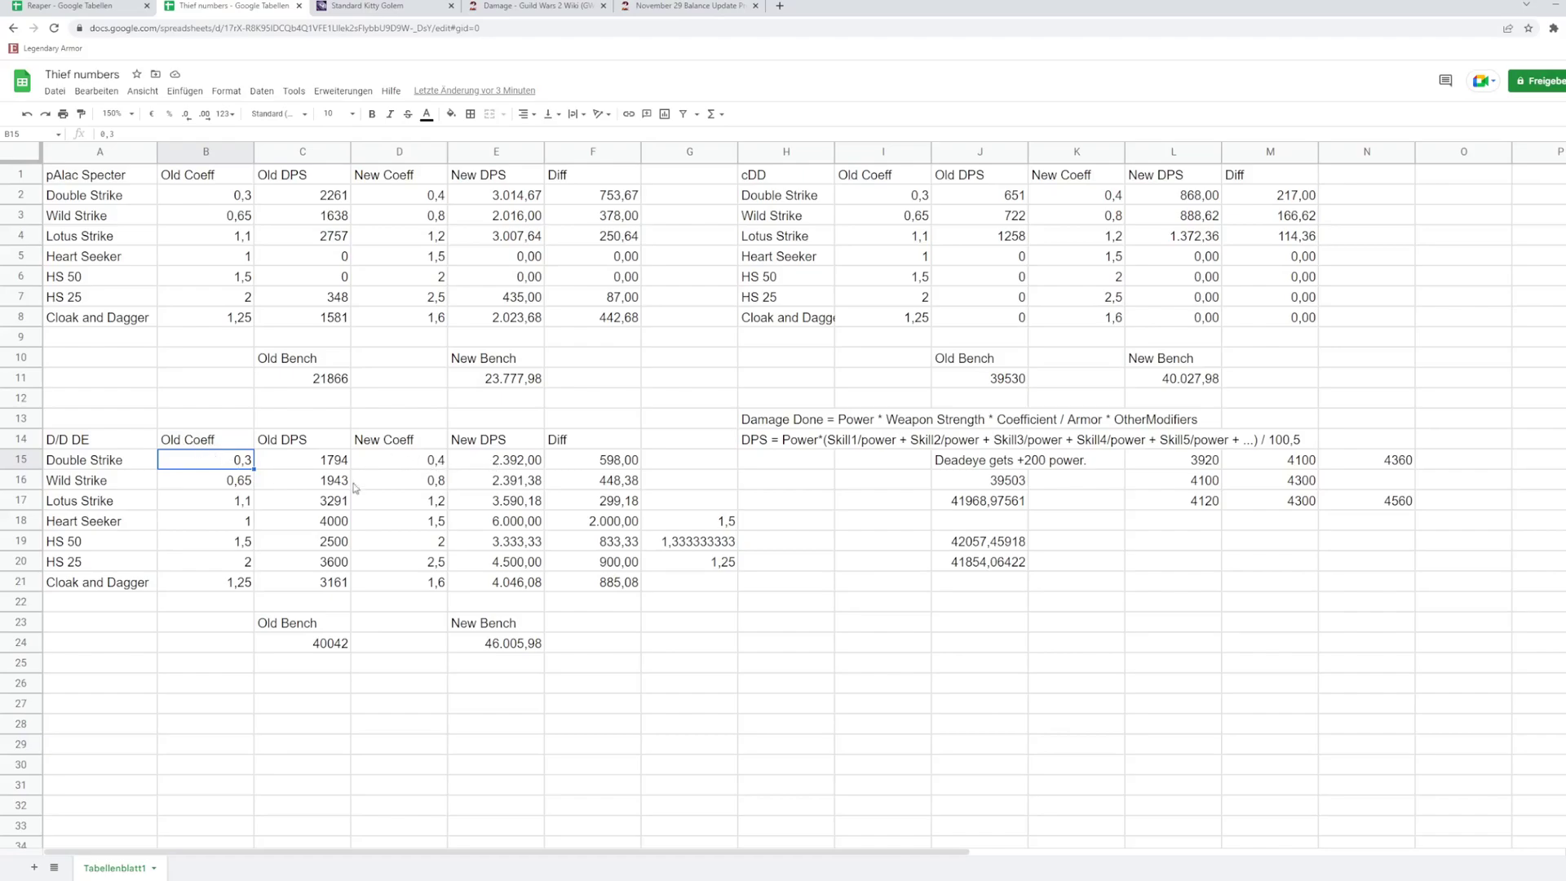
click(497, 461)
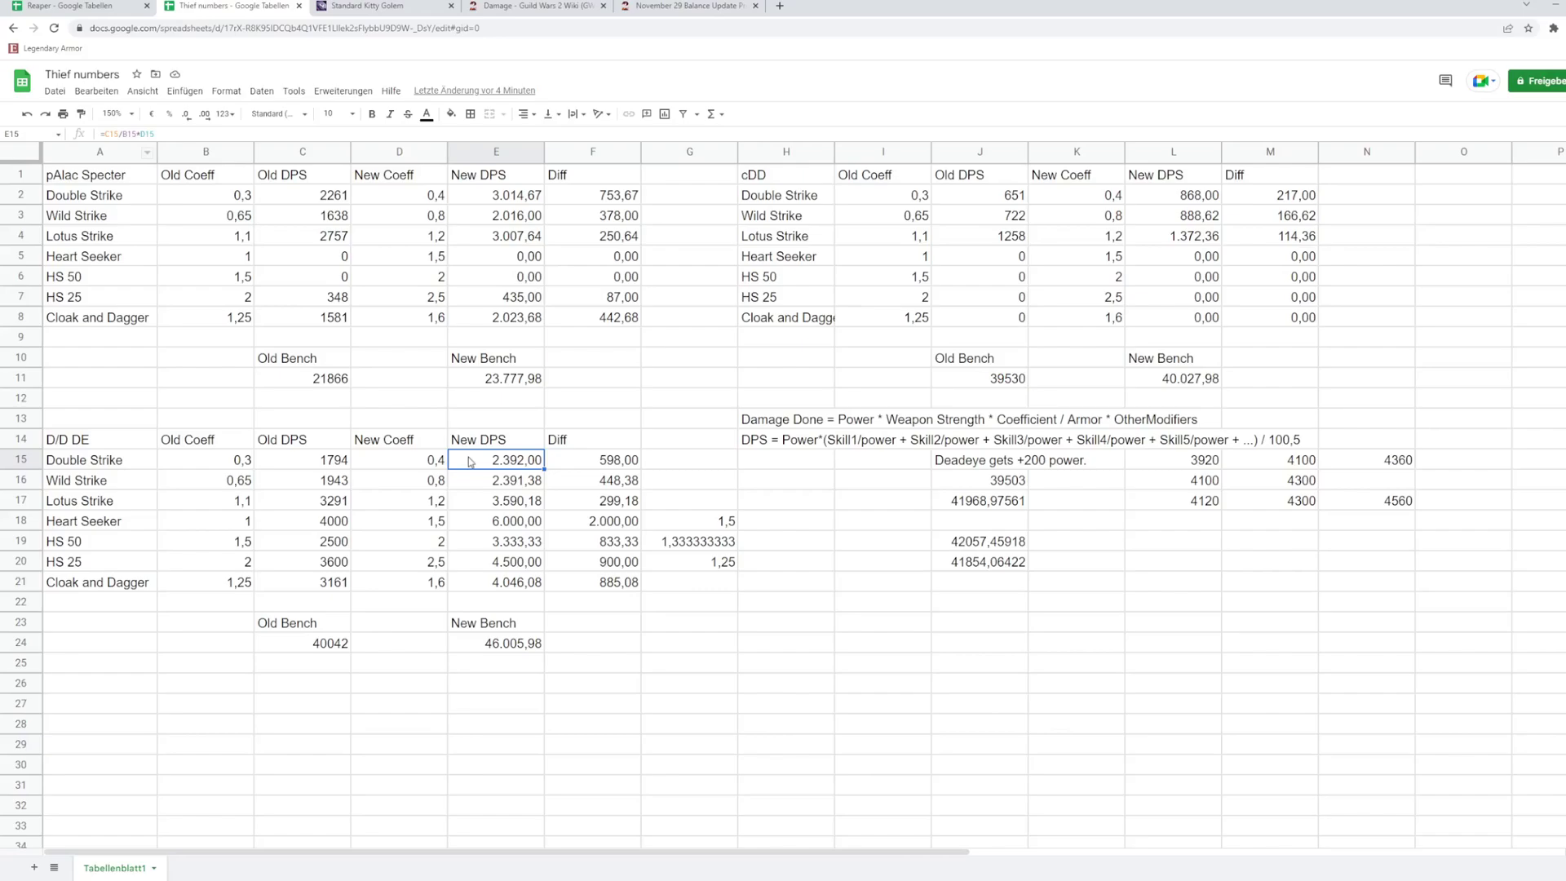
click(326, 462)
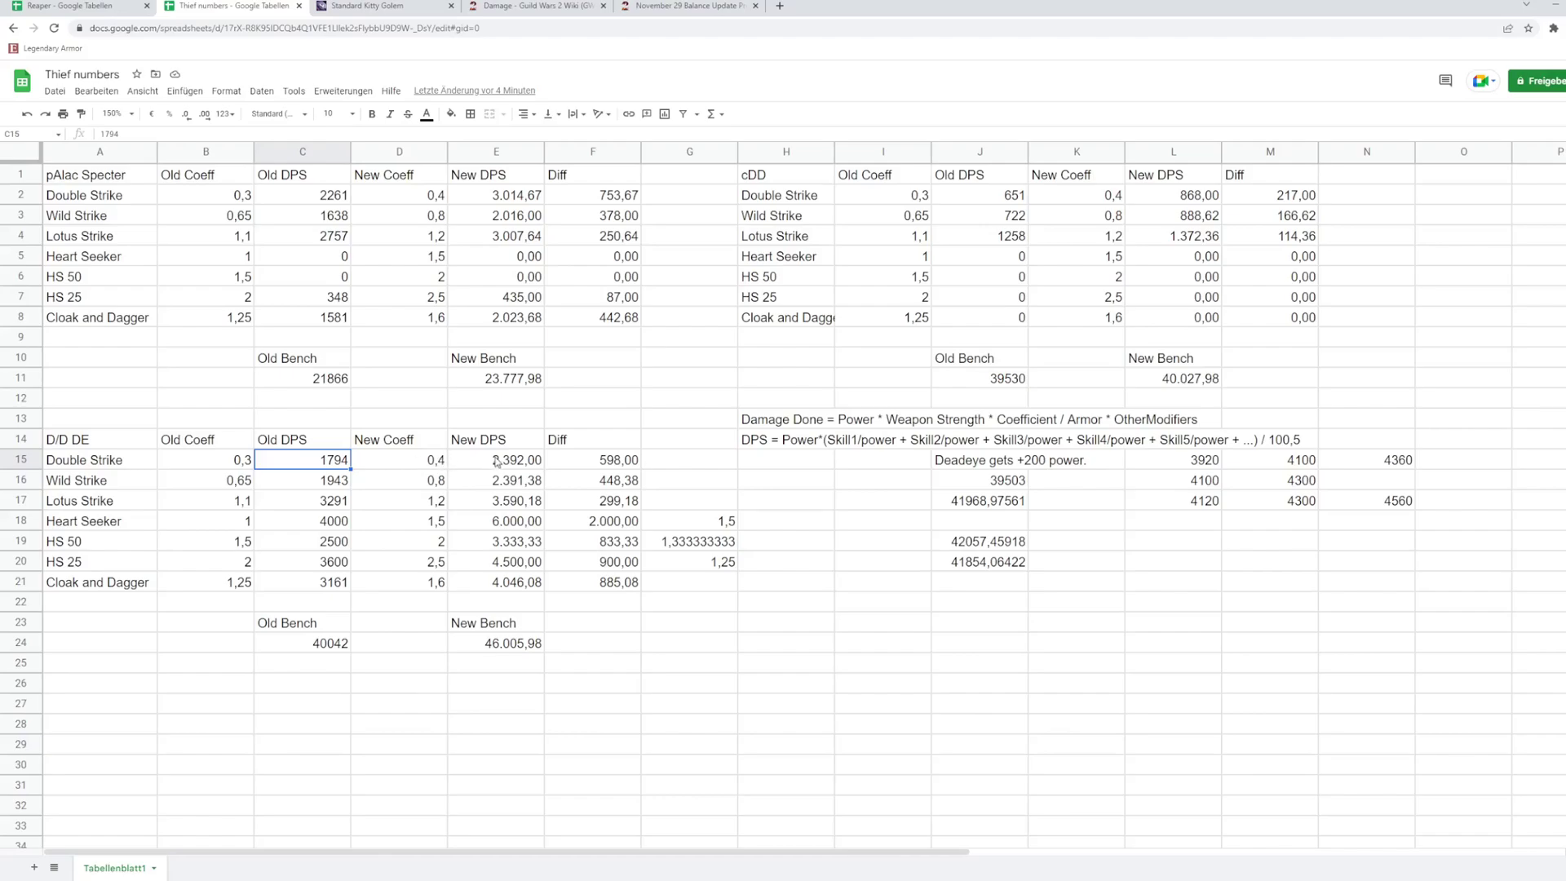
click(604, 459)
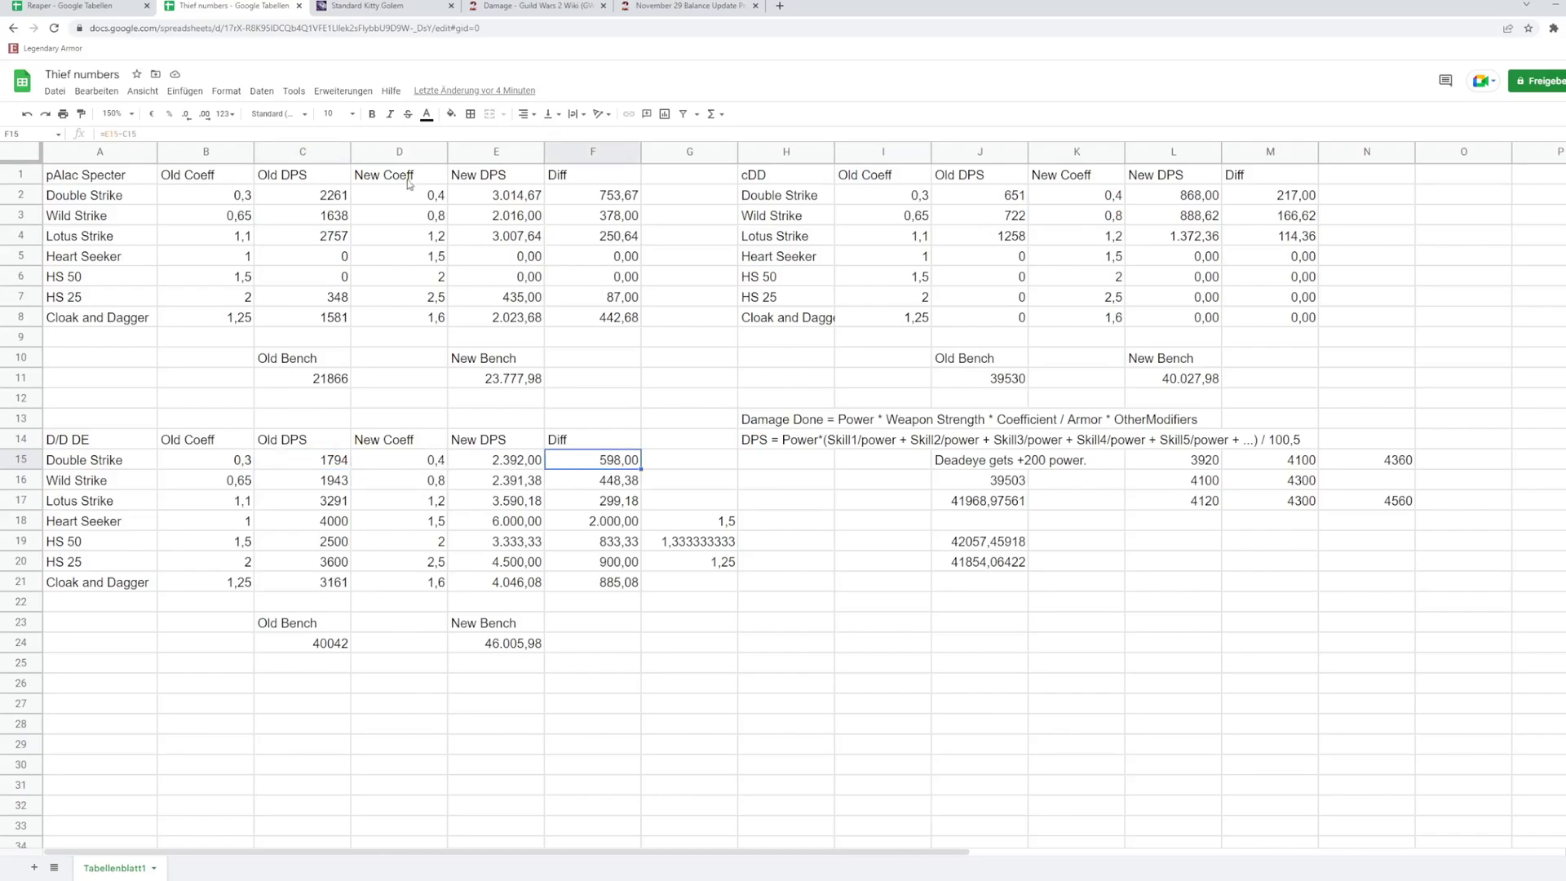
click(657, 5)
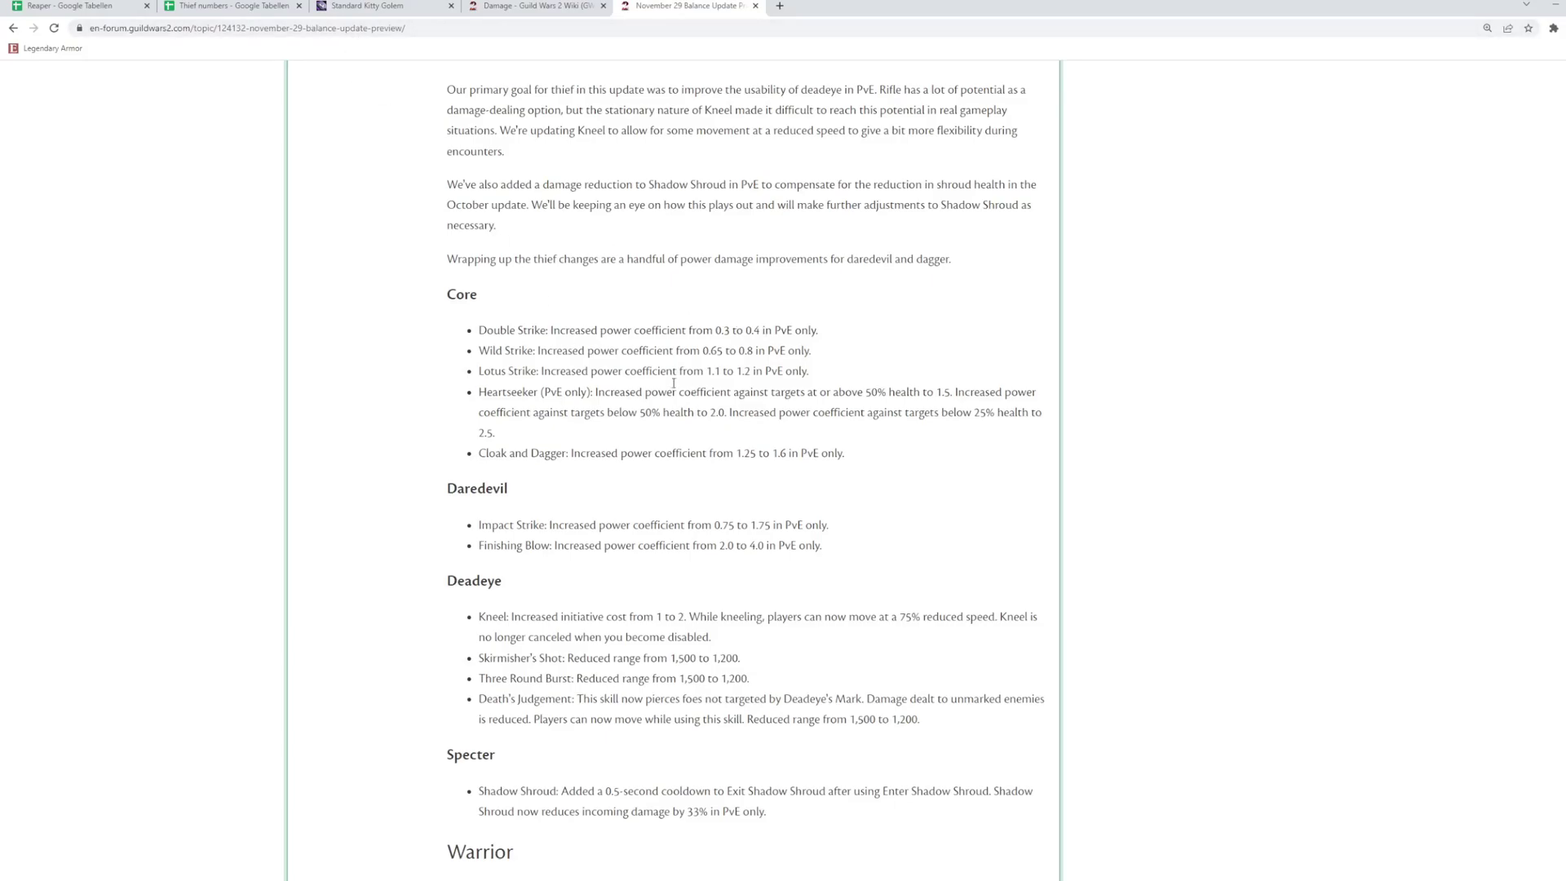
Step: Inspect Heart Seeker, HS 50 and HS 25 old and new coefficients and the G18 and G20 ratios
click(219, 10)
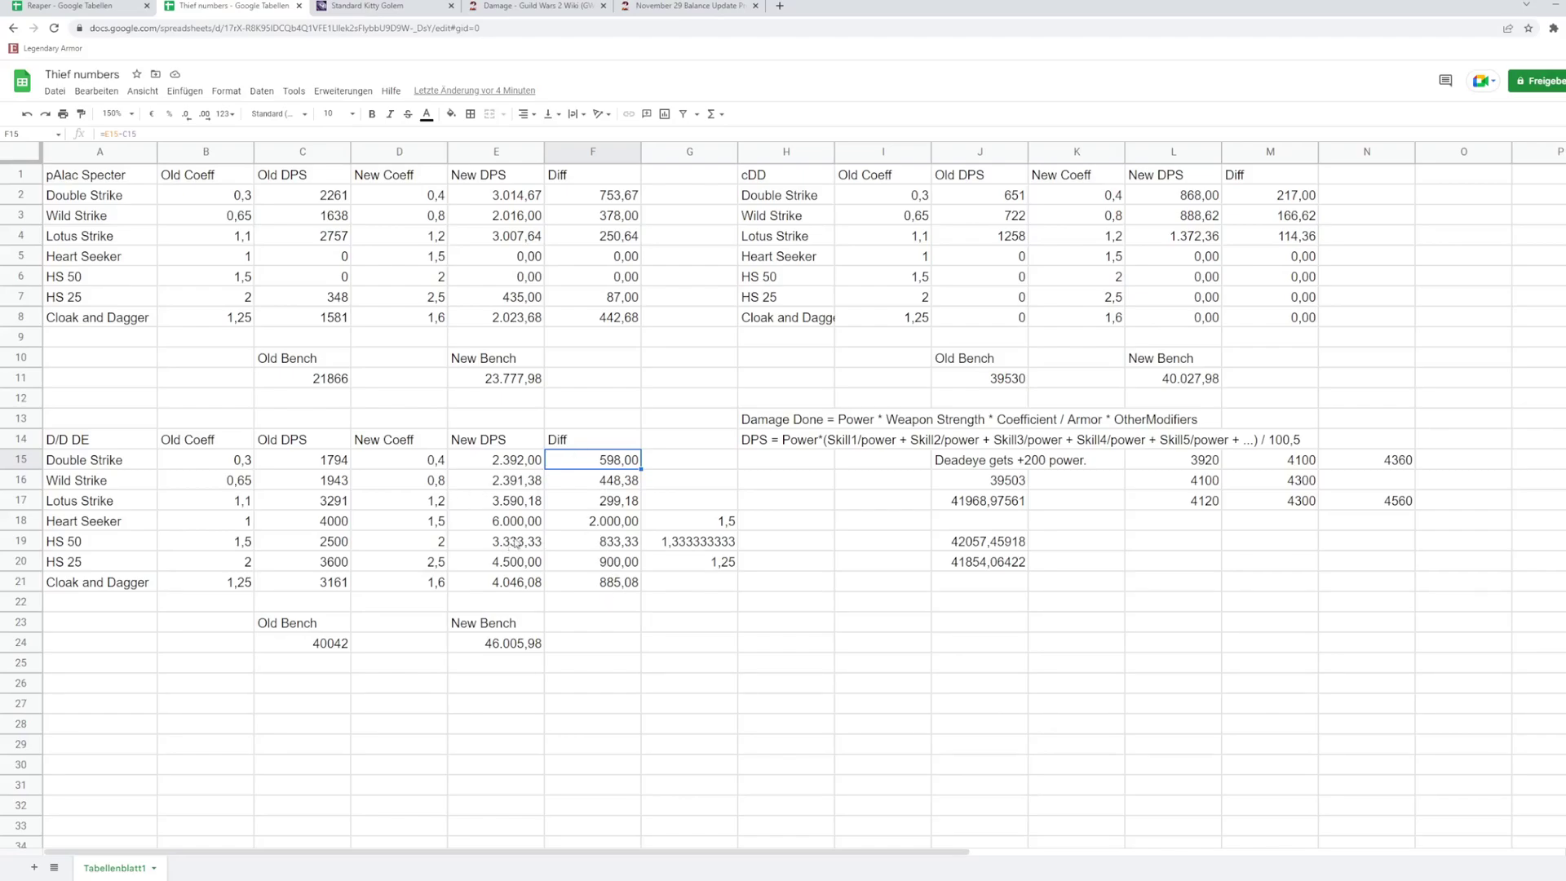
click(244, 526)
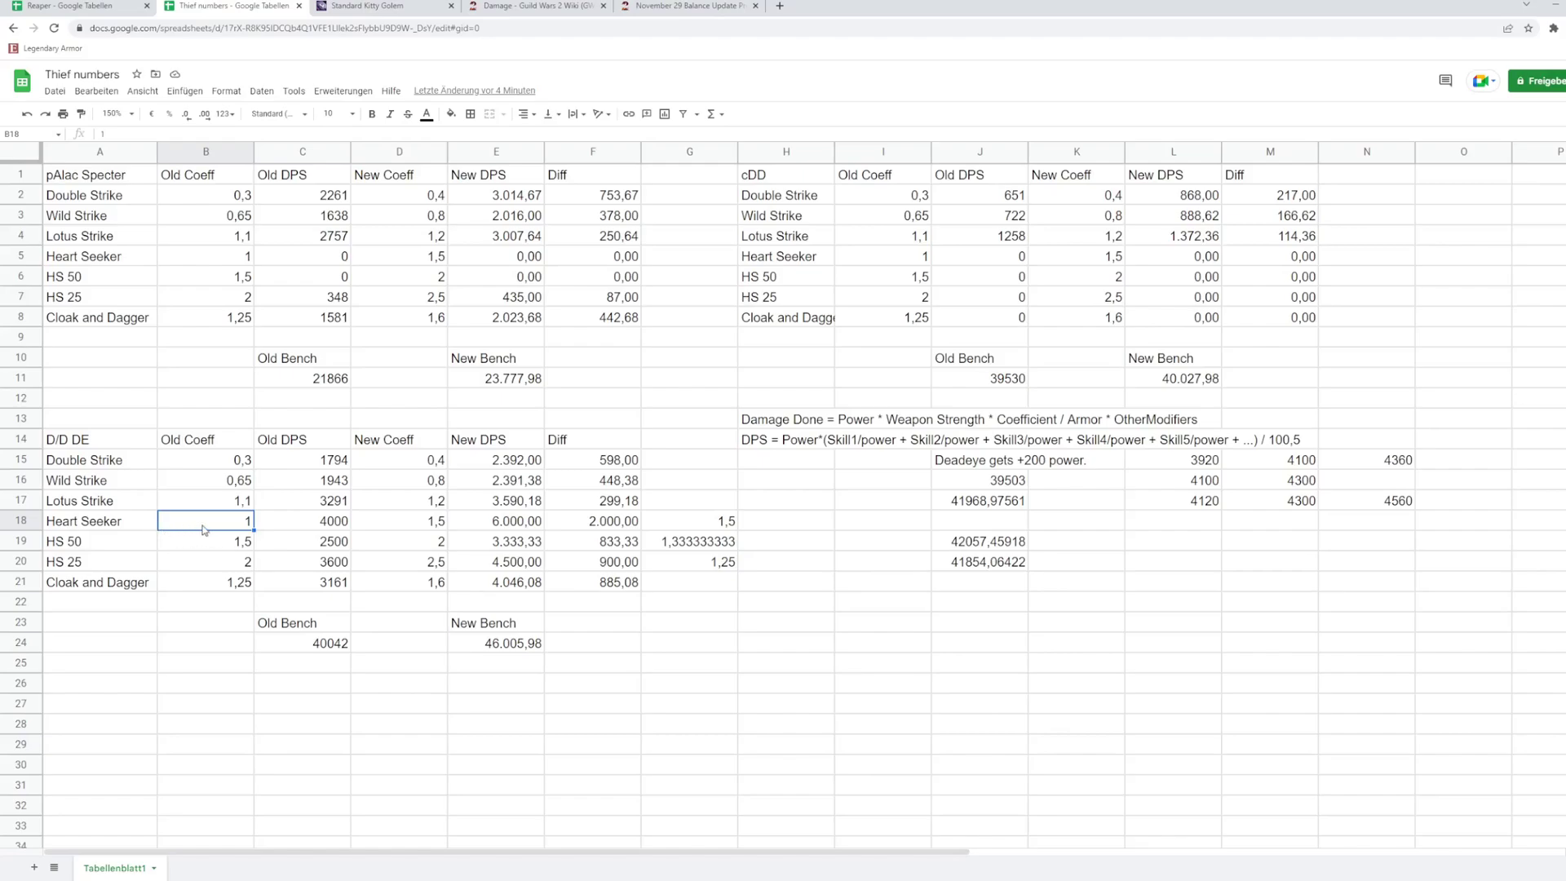
click(428, 531)
click(695, 526)
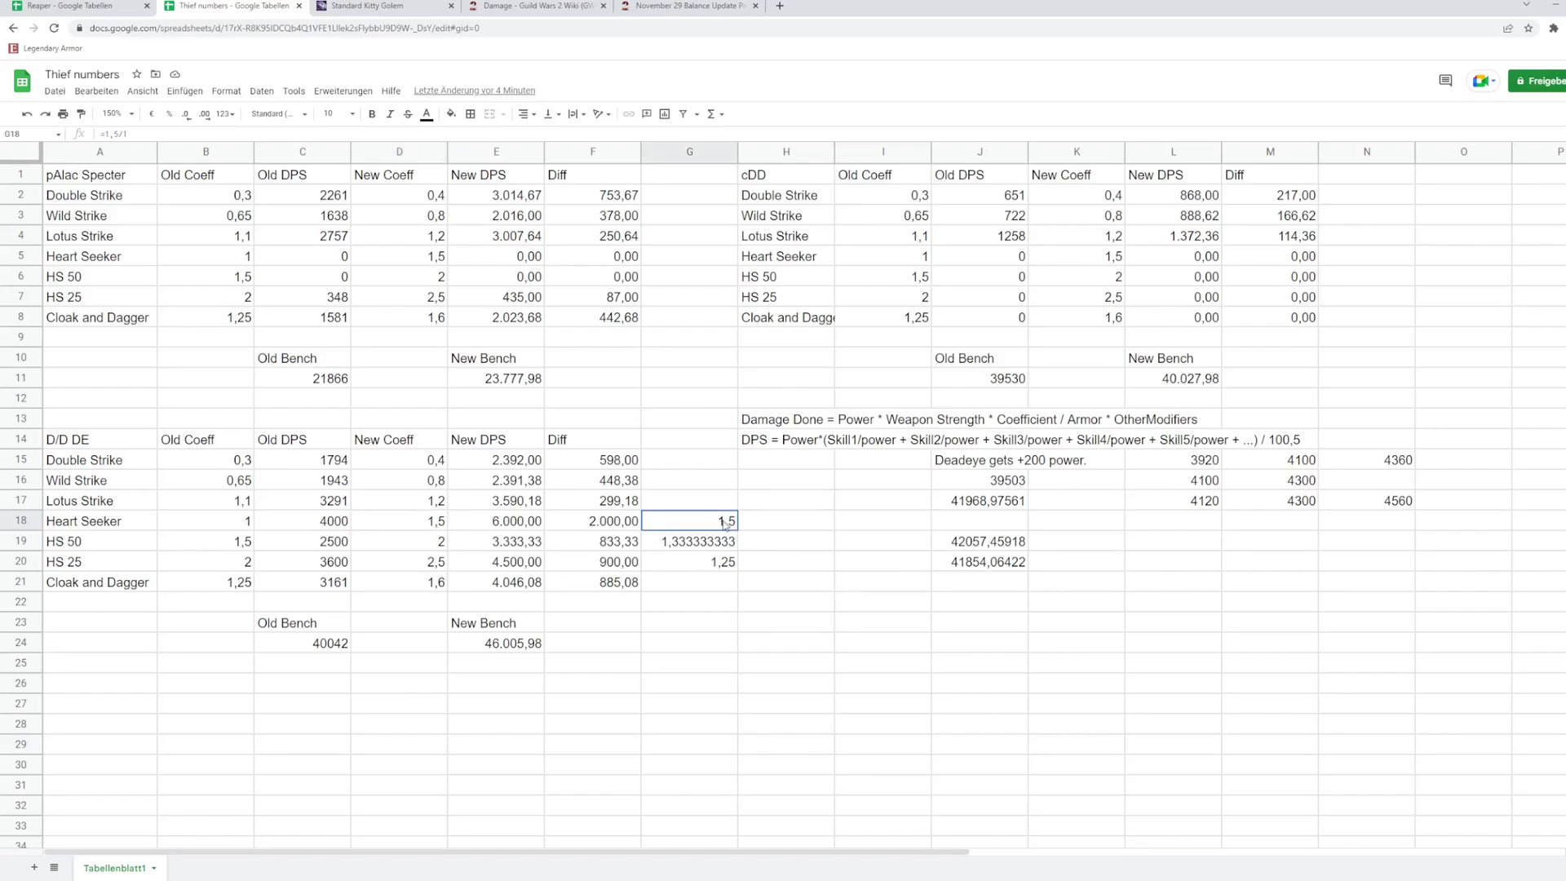
click(230, 545)
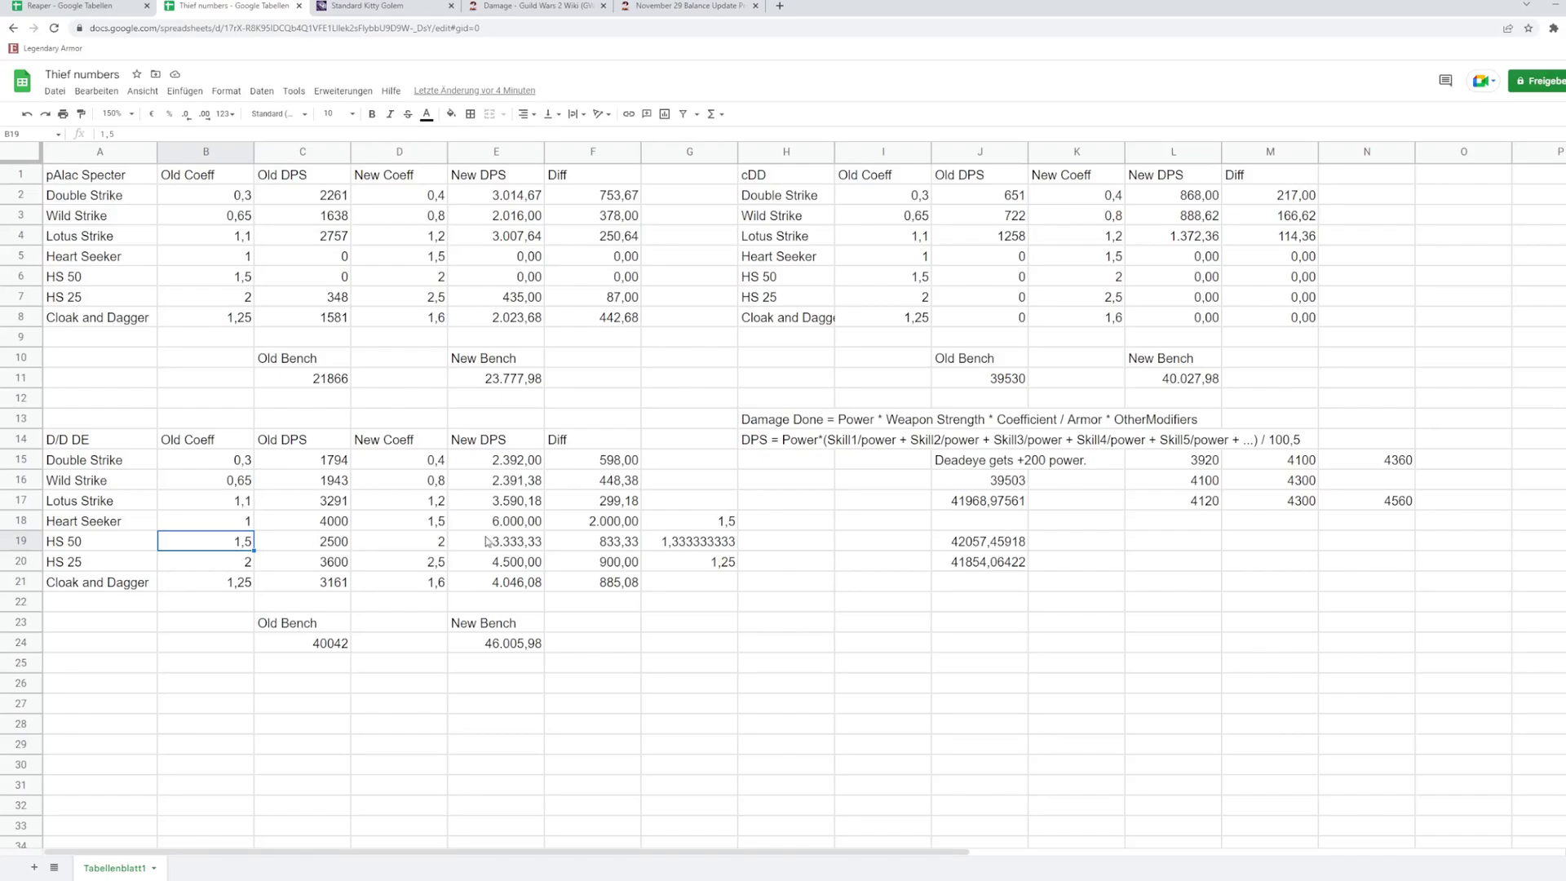
click(438, 549)
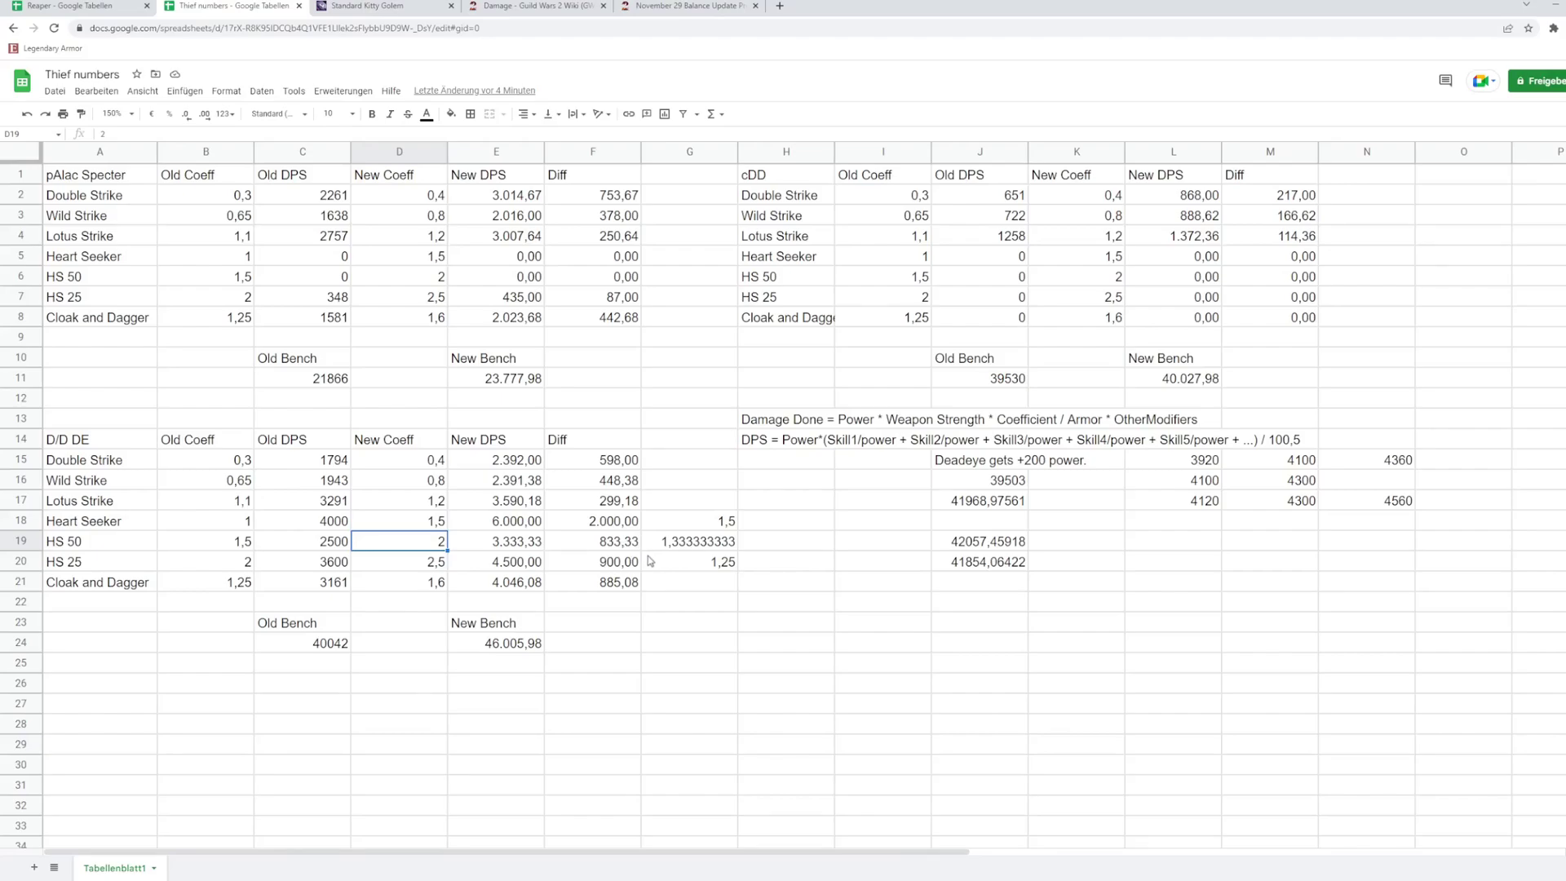
click(232, 564)
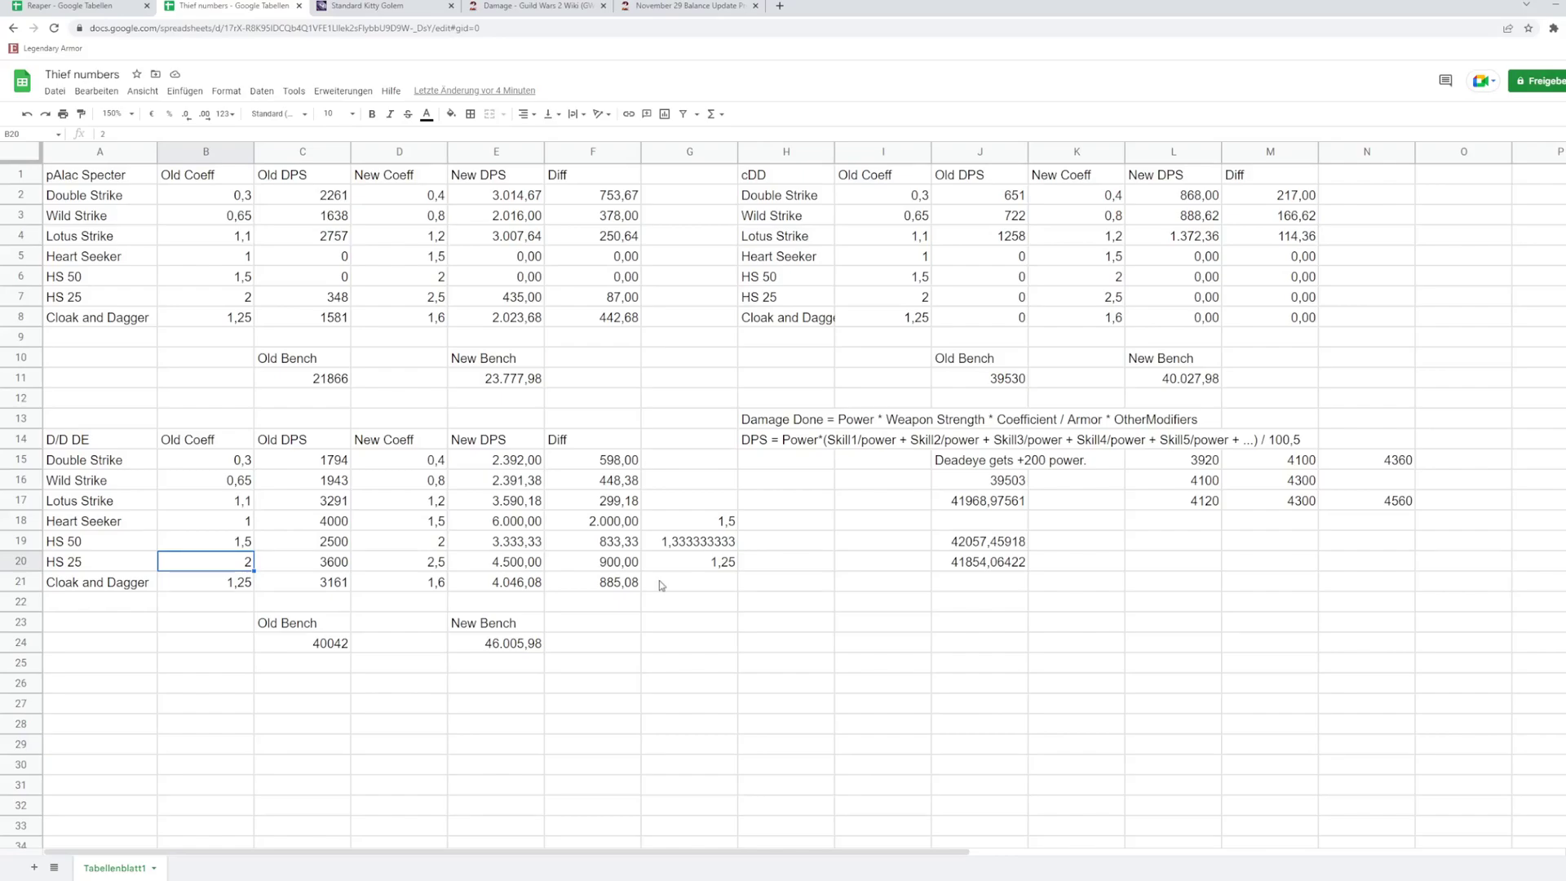
click(715, 565)
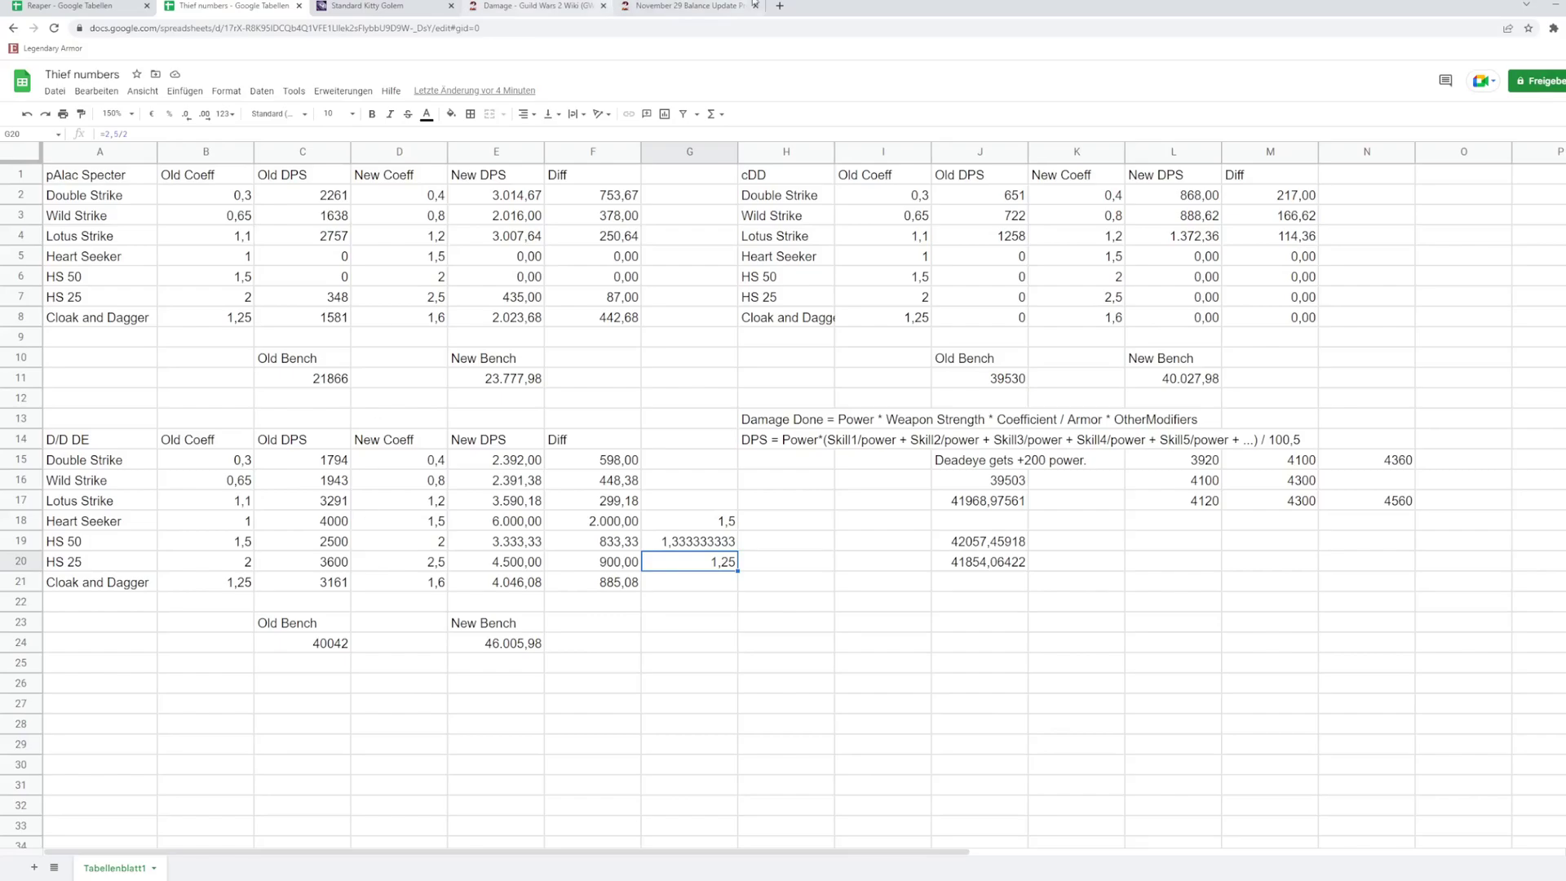
click(665, 6)
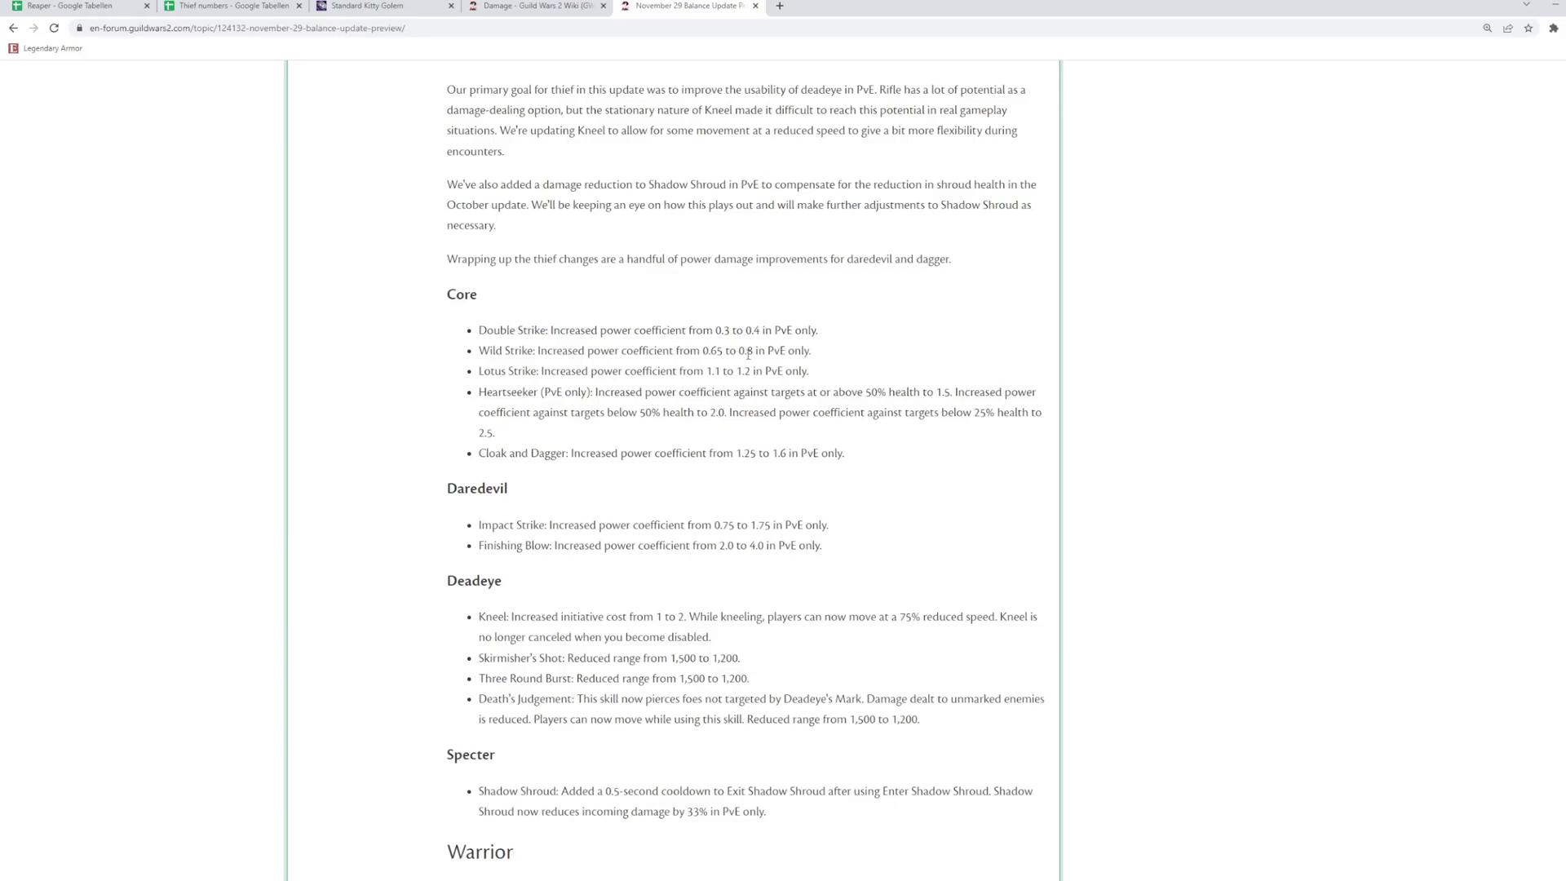
Step: Highlight Double Strike's 0.3 to 0.4 and Lotus Strike's 1.1 to 1.2 coefficient changes
drag(717, 330, 759, 330)
click(707, 325)
drag(707, 372, 760, 330)
click(726, 329)
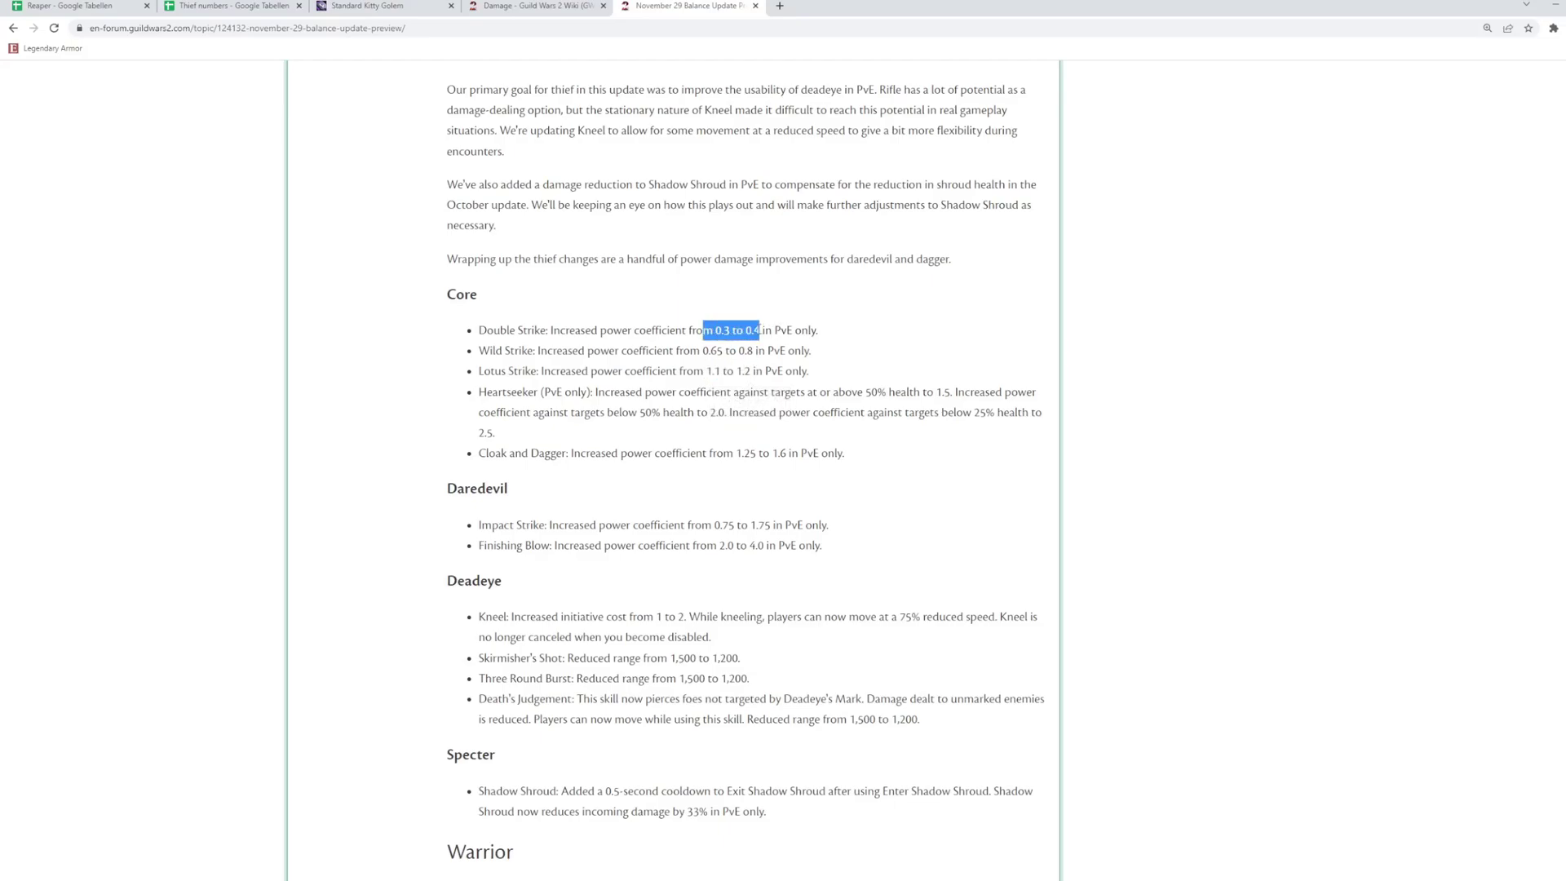
click(829, 327)
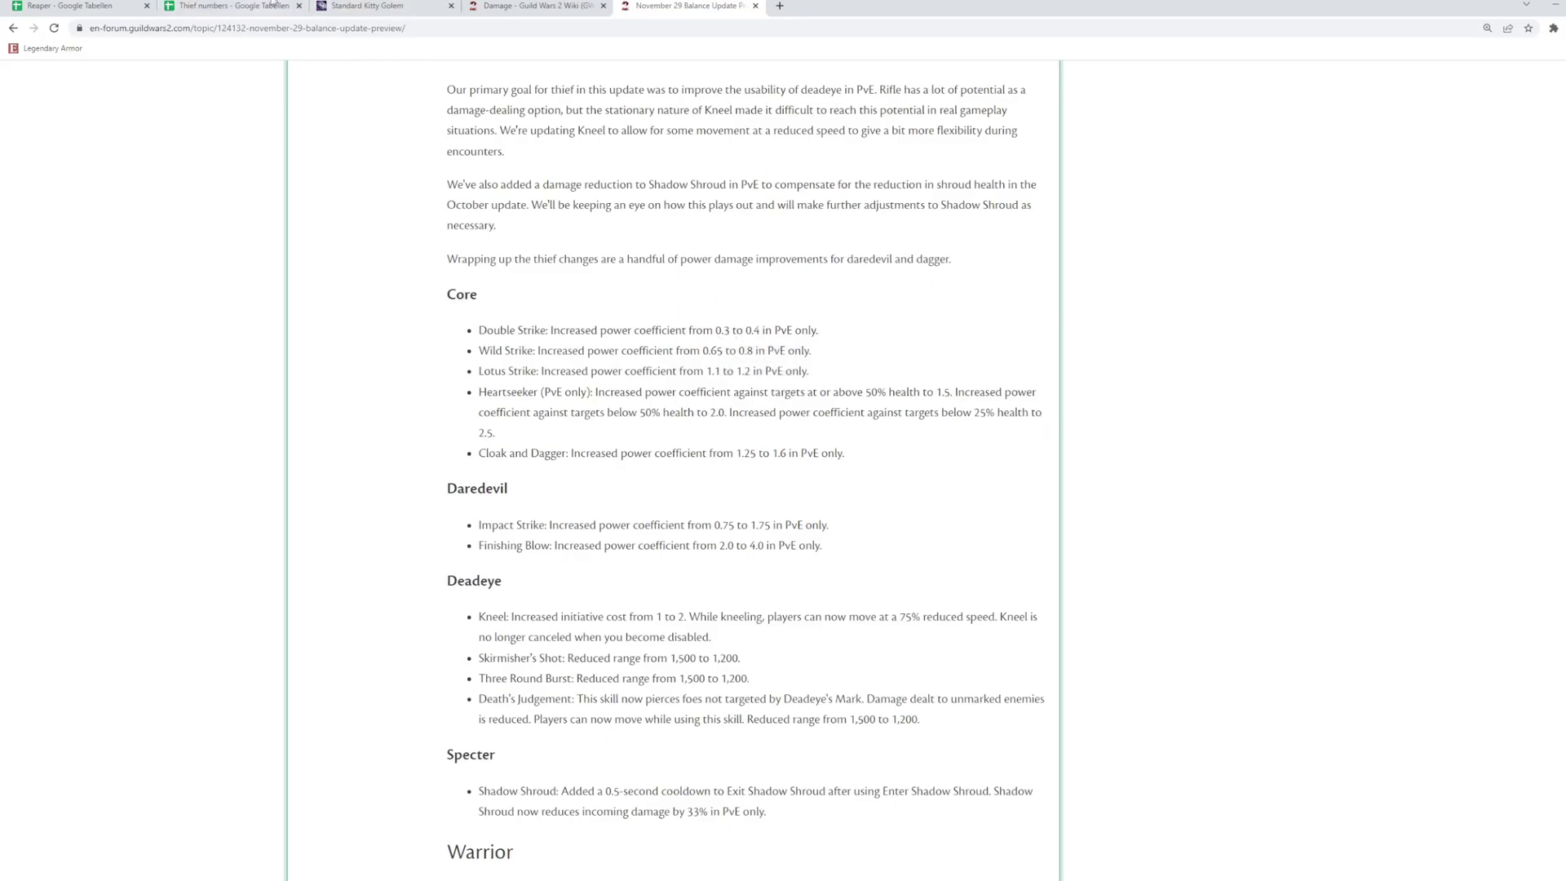
Step: Bring up the golem log showing Heartseeker's 1017328 damage, about 10120.75 DPS
click(274, 5)
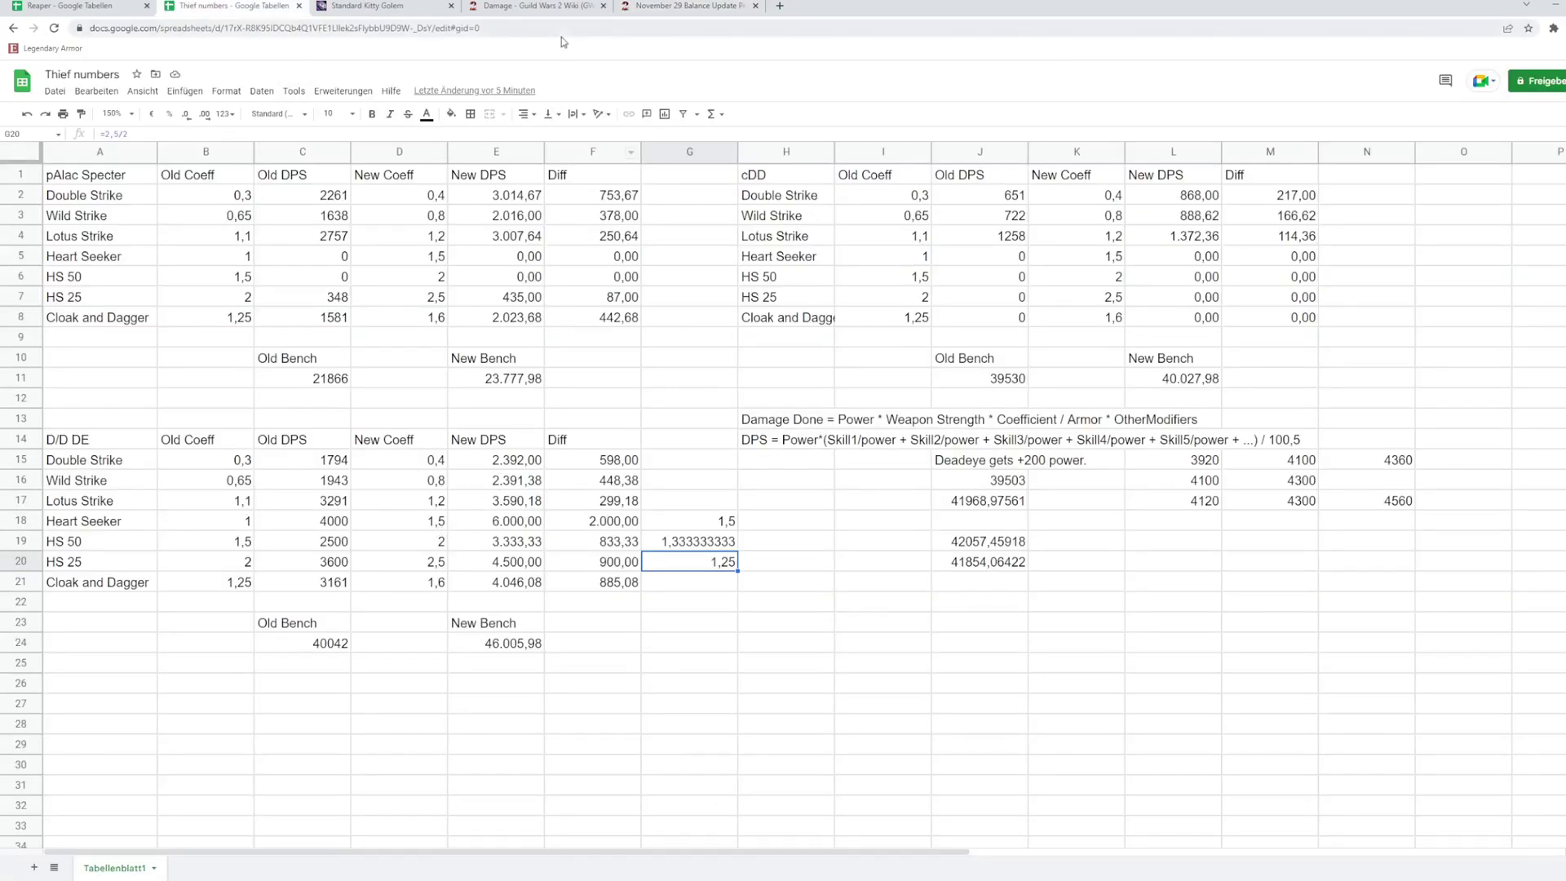
click(375, 5)
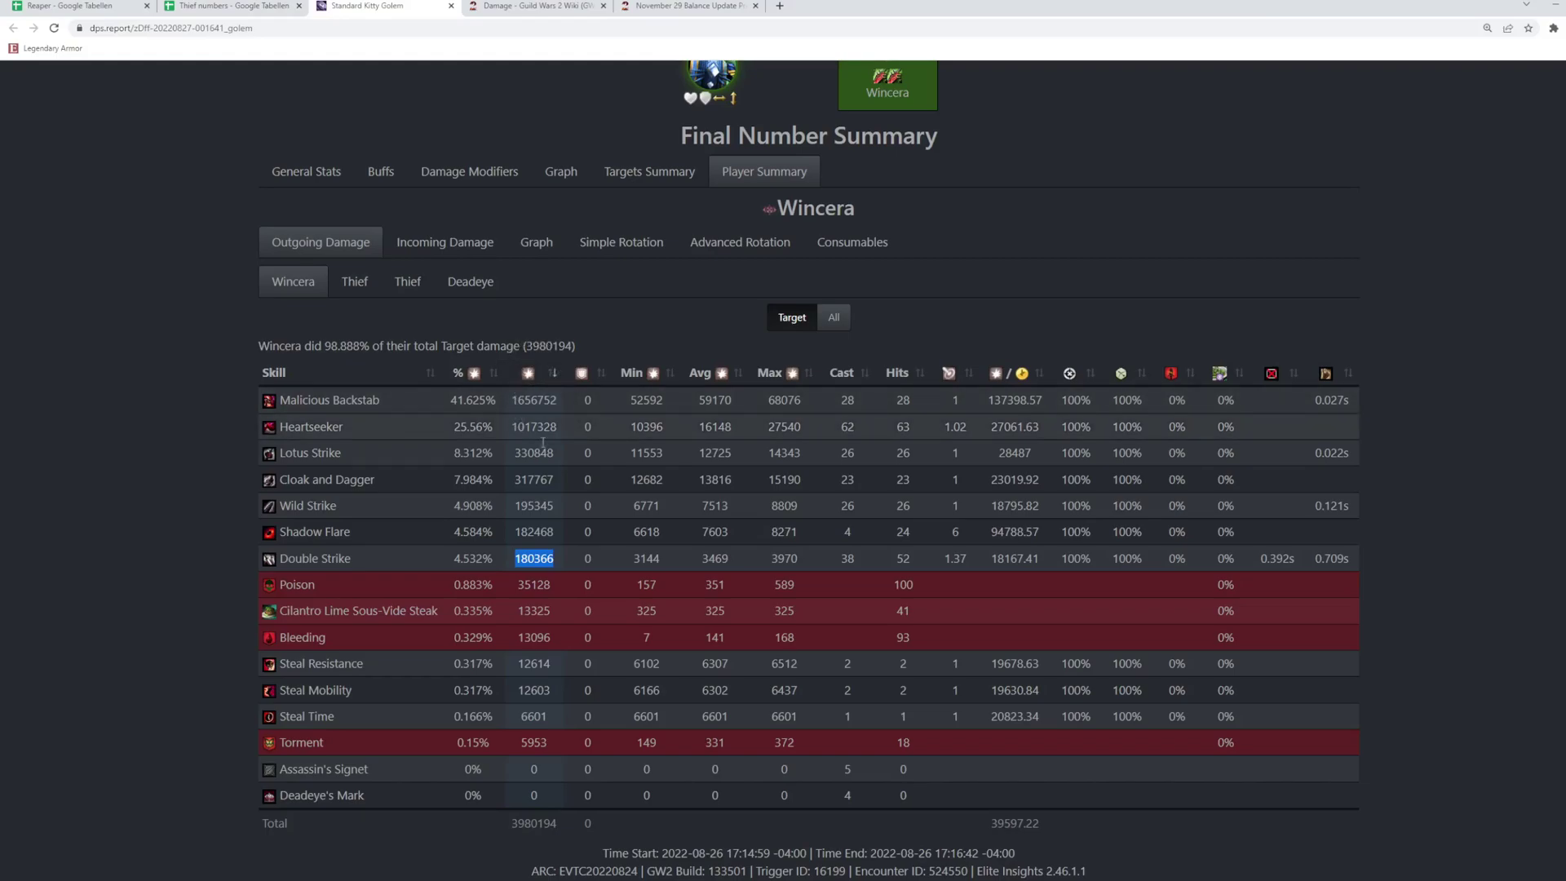
mouse_move(534, 420)
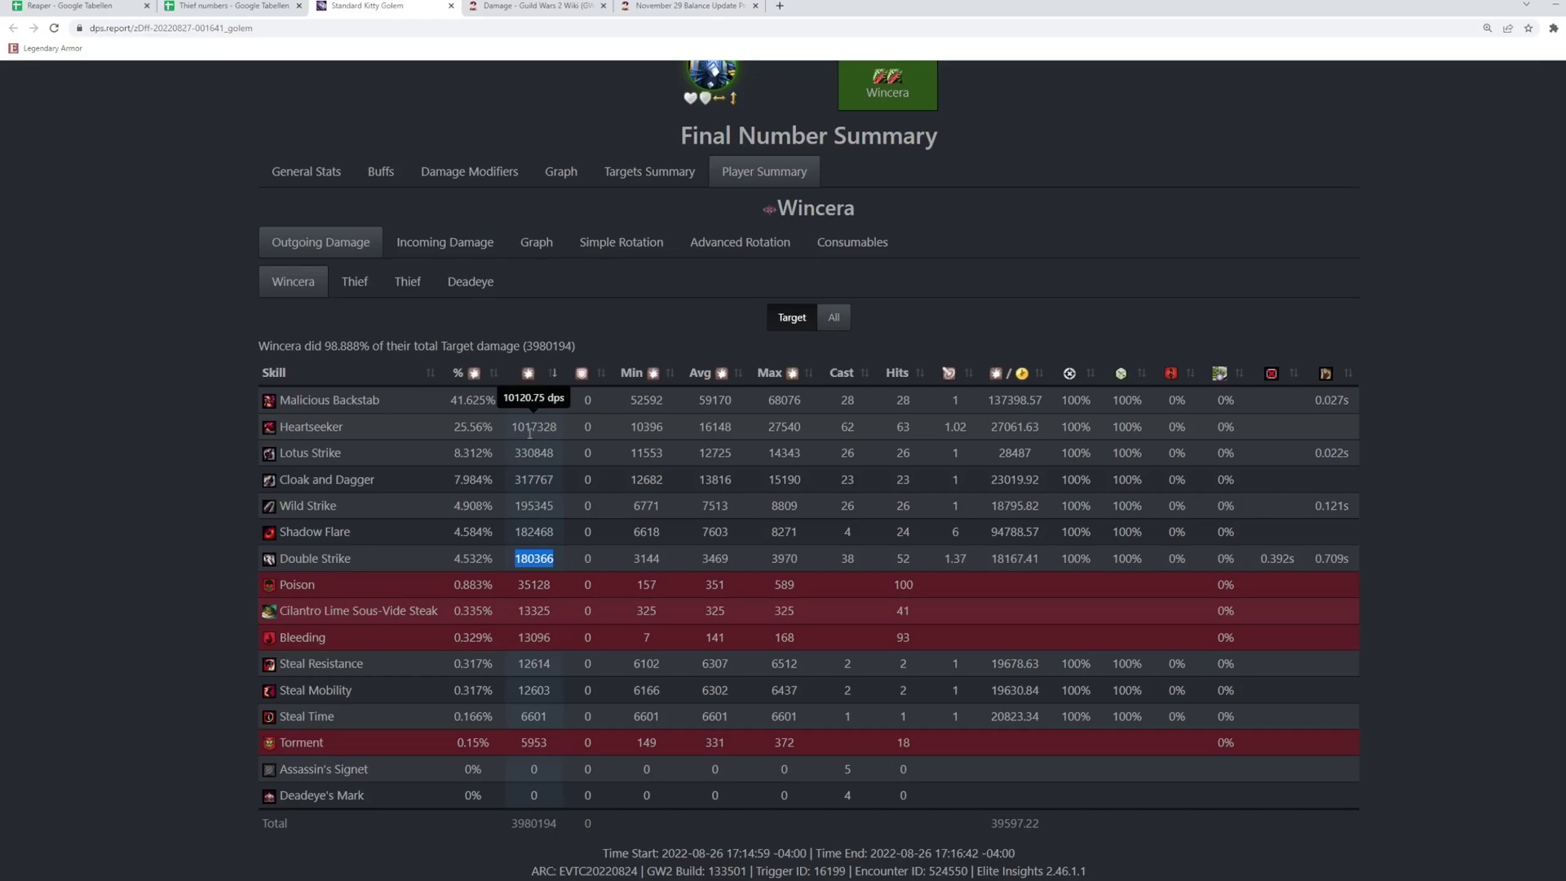
Step: Review the HS 25 row's old and new coefficients and select A20:F20 in the D/D DE table
click(232, 5)
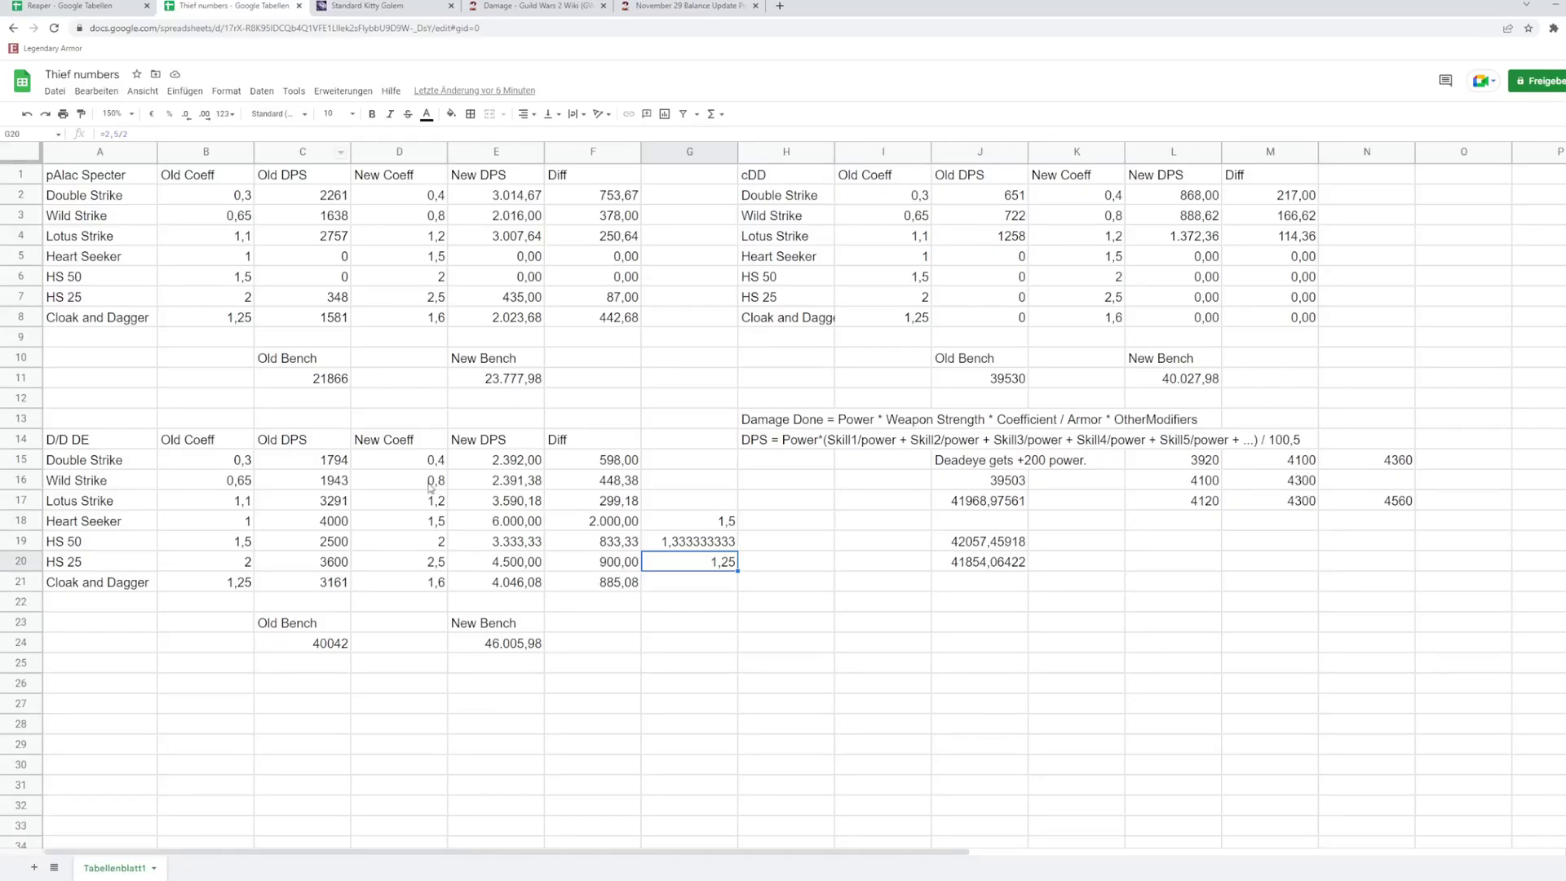
click(427, 562)
click(249, 571)
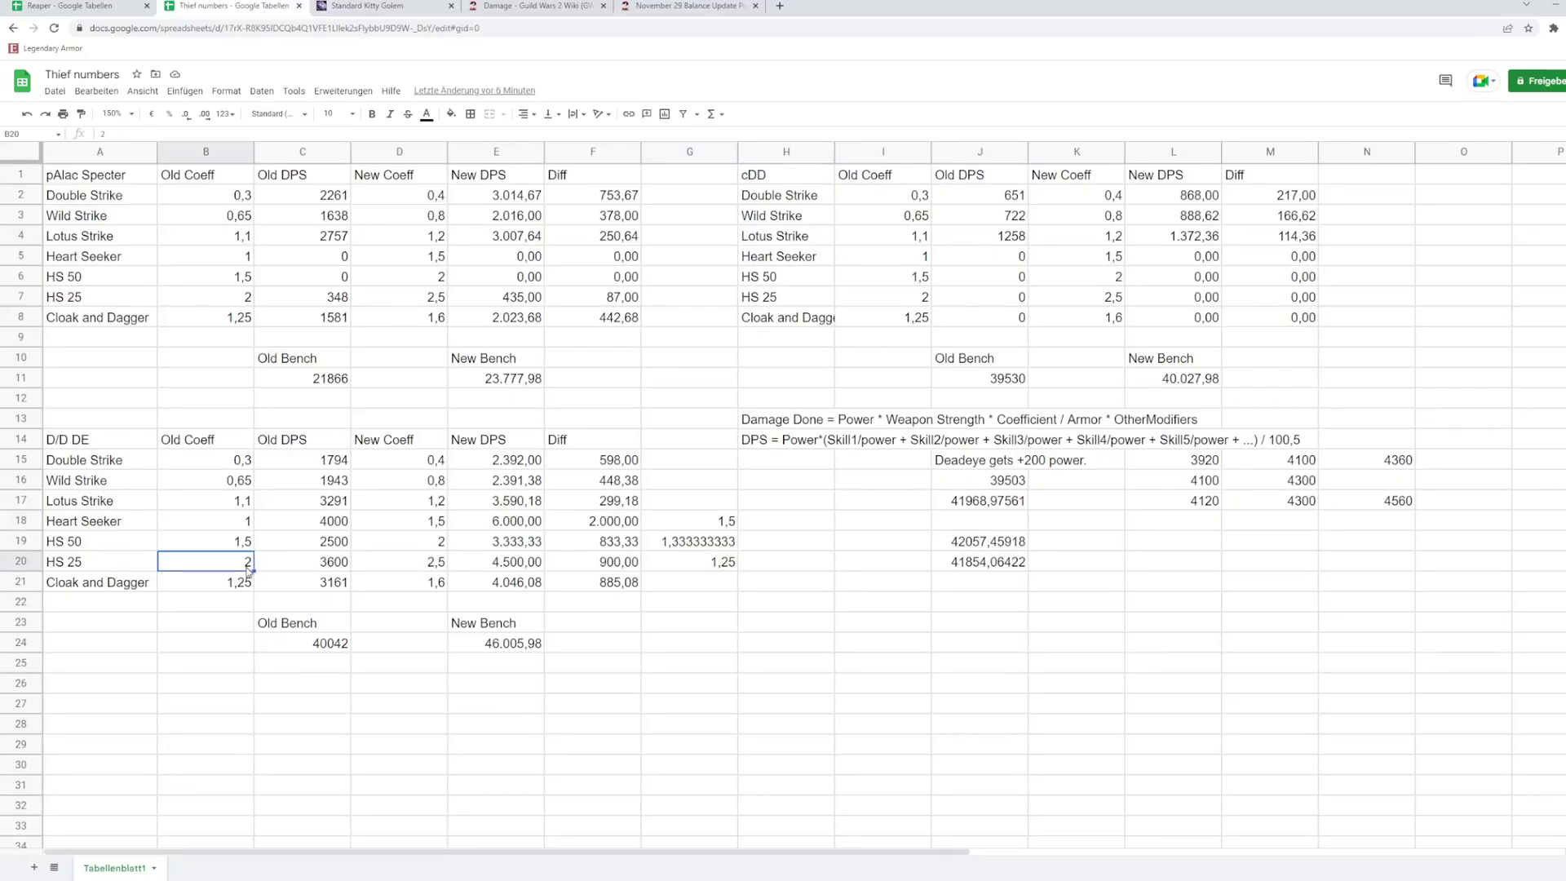
drag(122, 573, 596, 571)
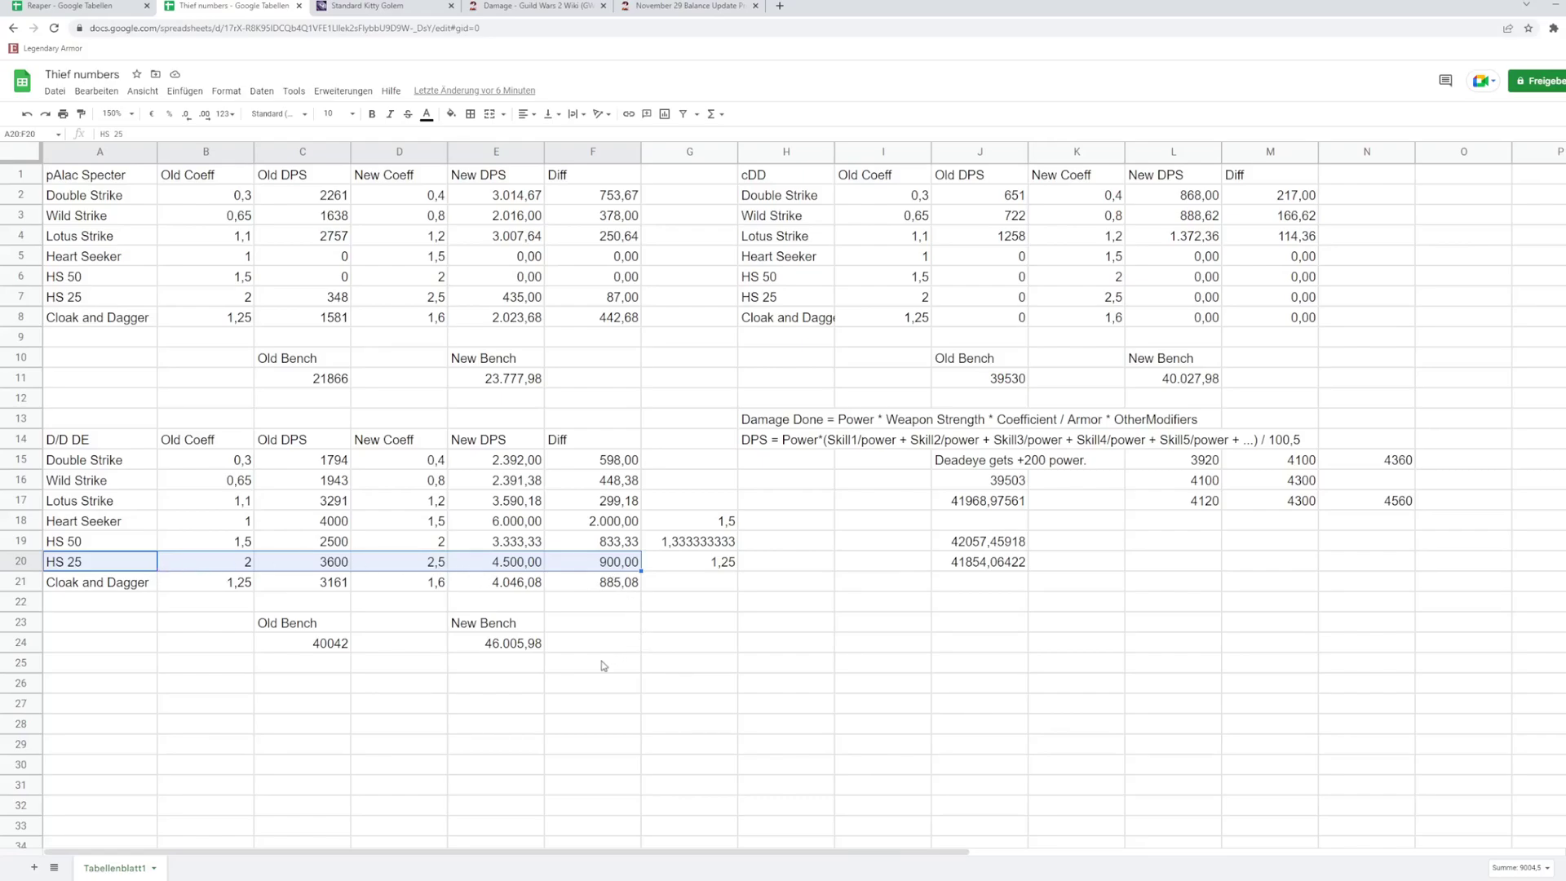
Step: Jot 45000 into E25 below the 46.005,98 new bench, then delete it again
click(519, 667)
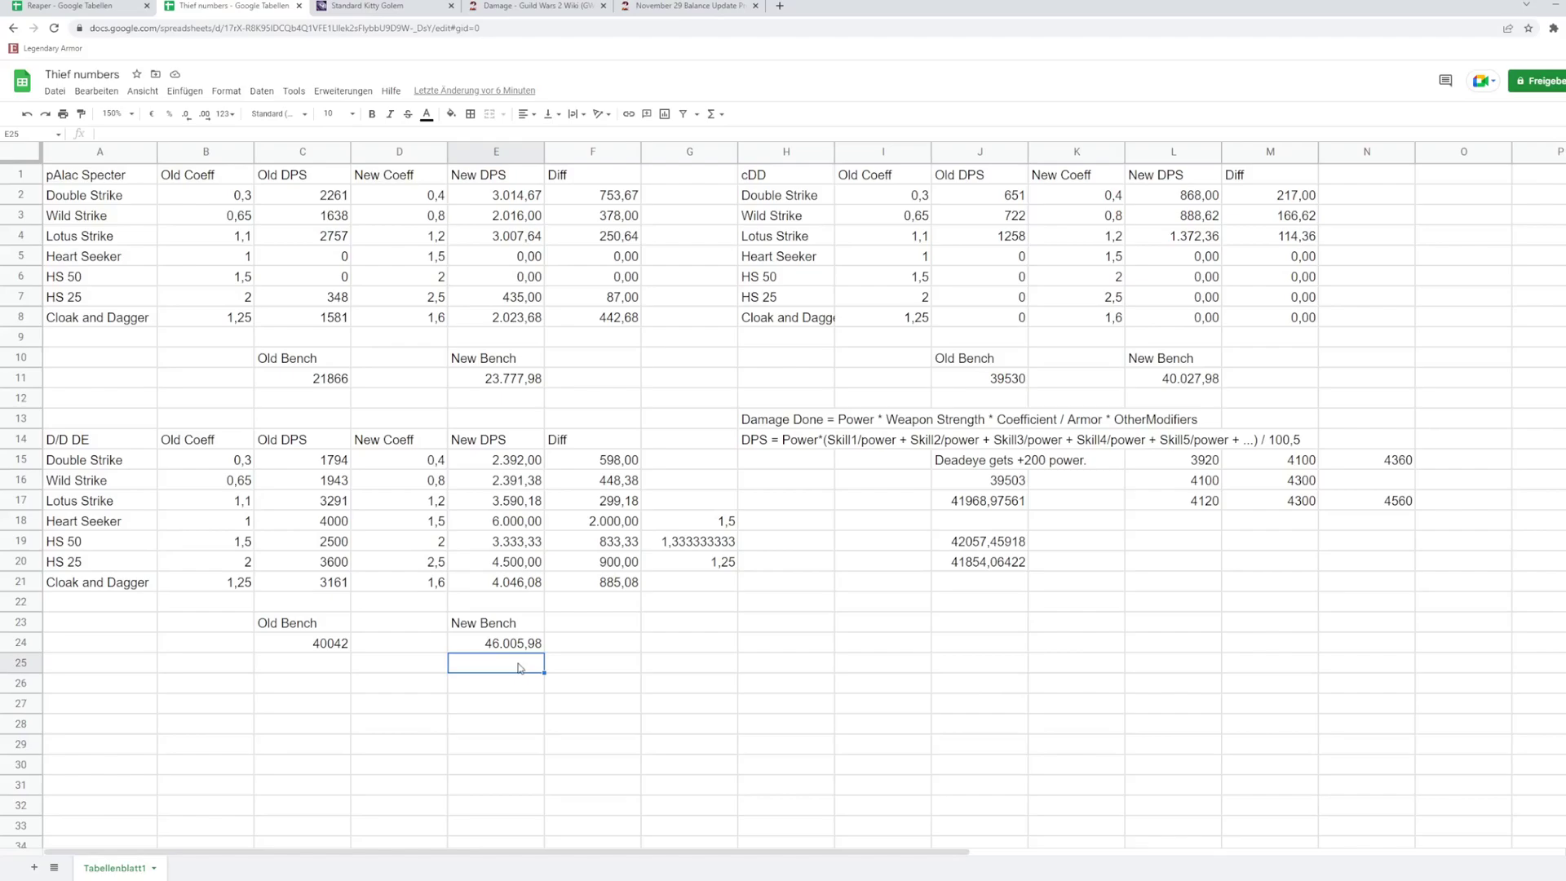
text(45000)
key(Return)
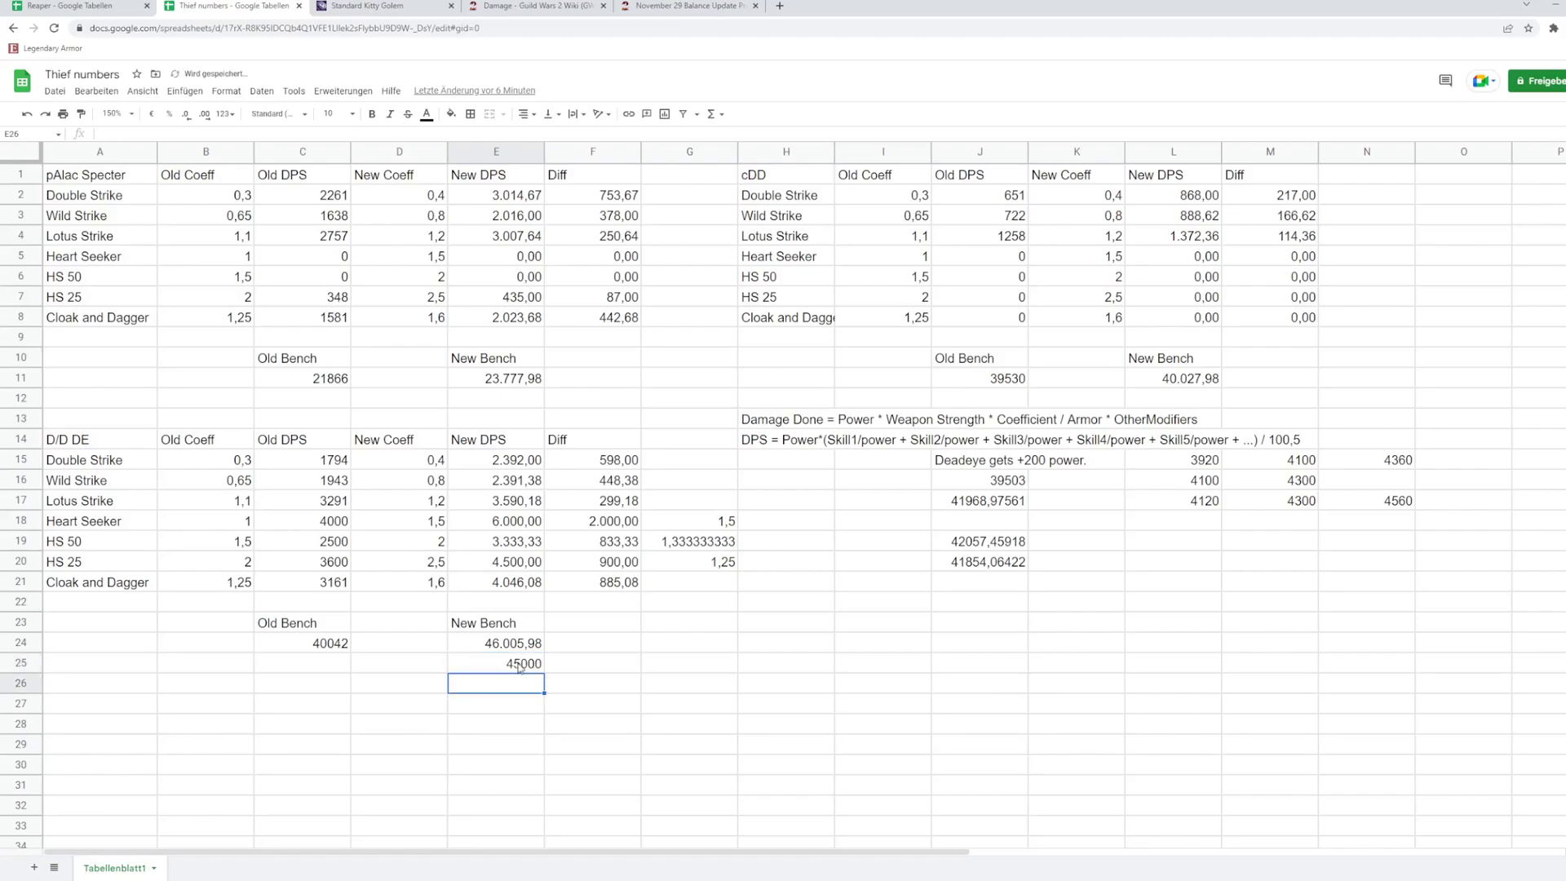
click(519, 667)
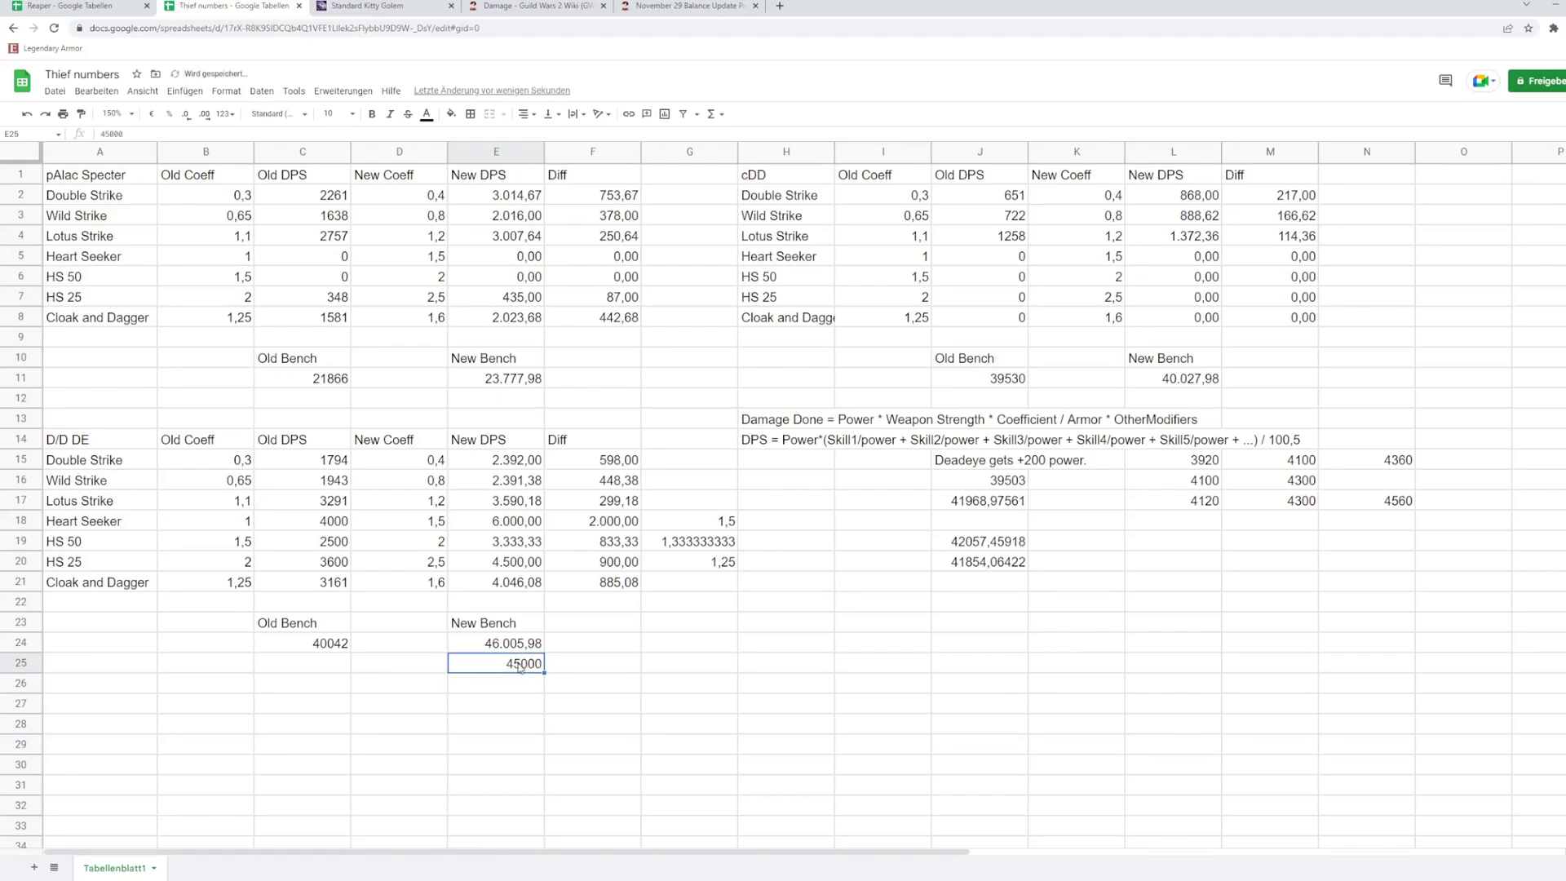
key(Delete)
Step: Step through the 100%–80% and 80%–60% phases, settling on the 60%–40% skill breakdown
click(384, 4)
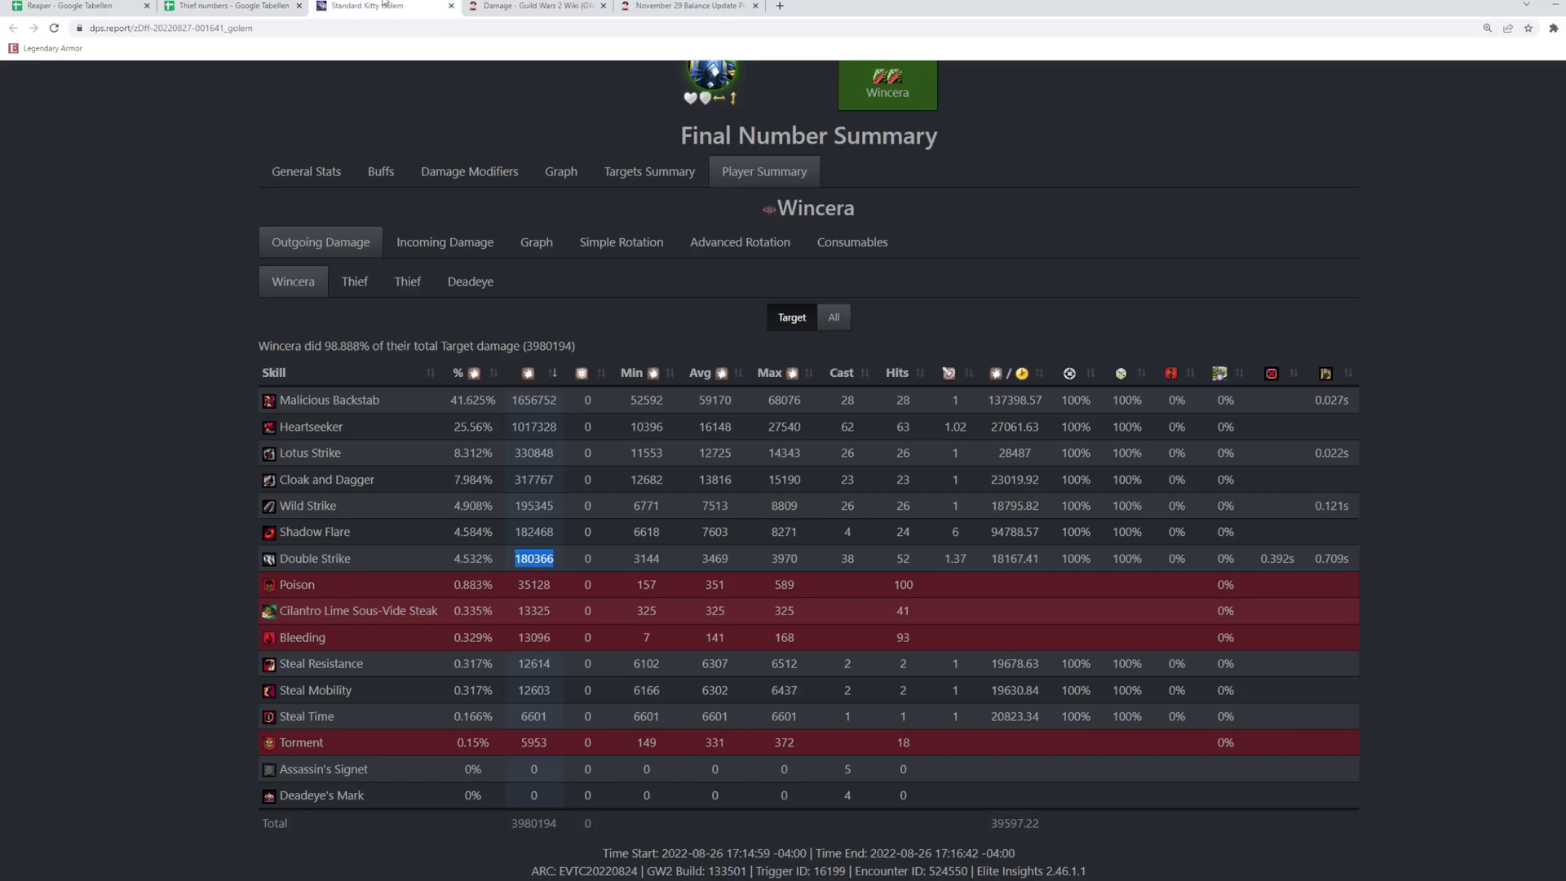
scroll(772, 310, up, 3)
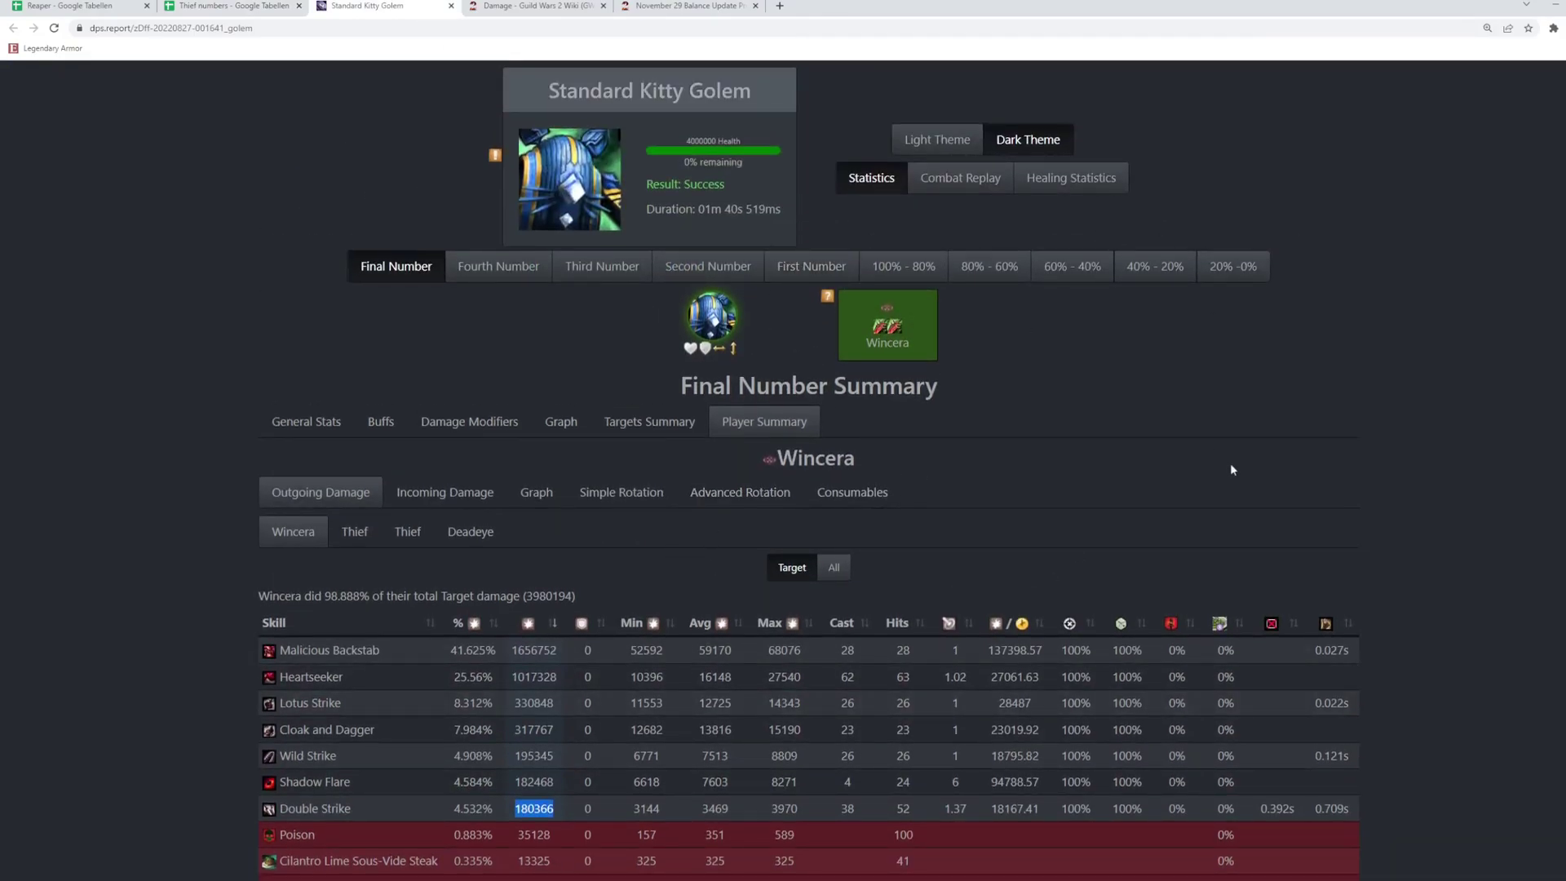
scroll(1240, 476, down, 2)
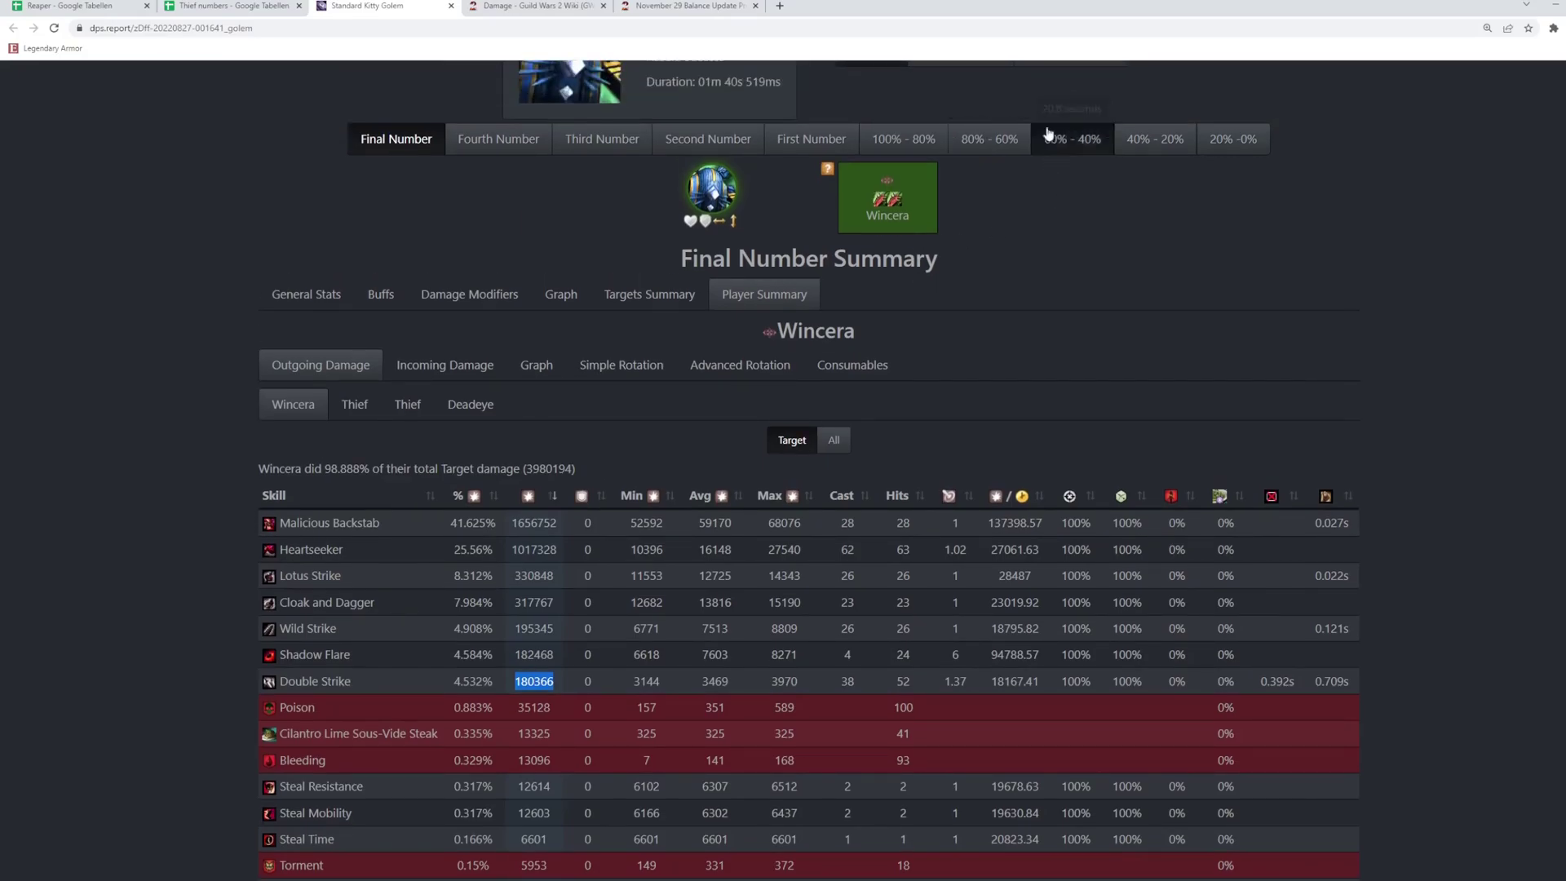
click(909, 140)
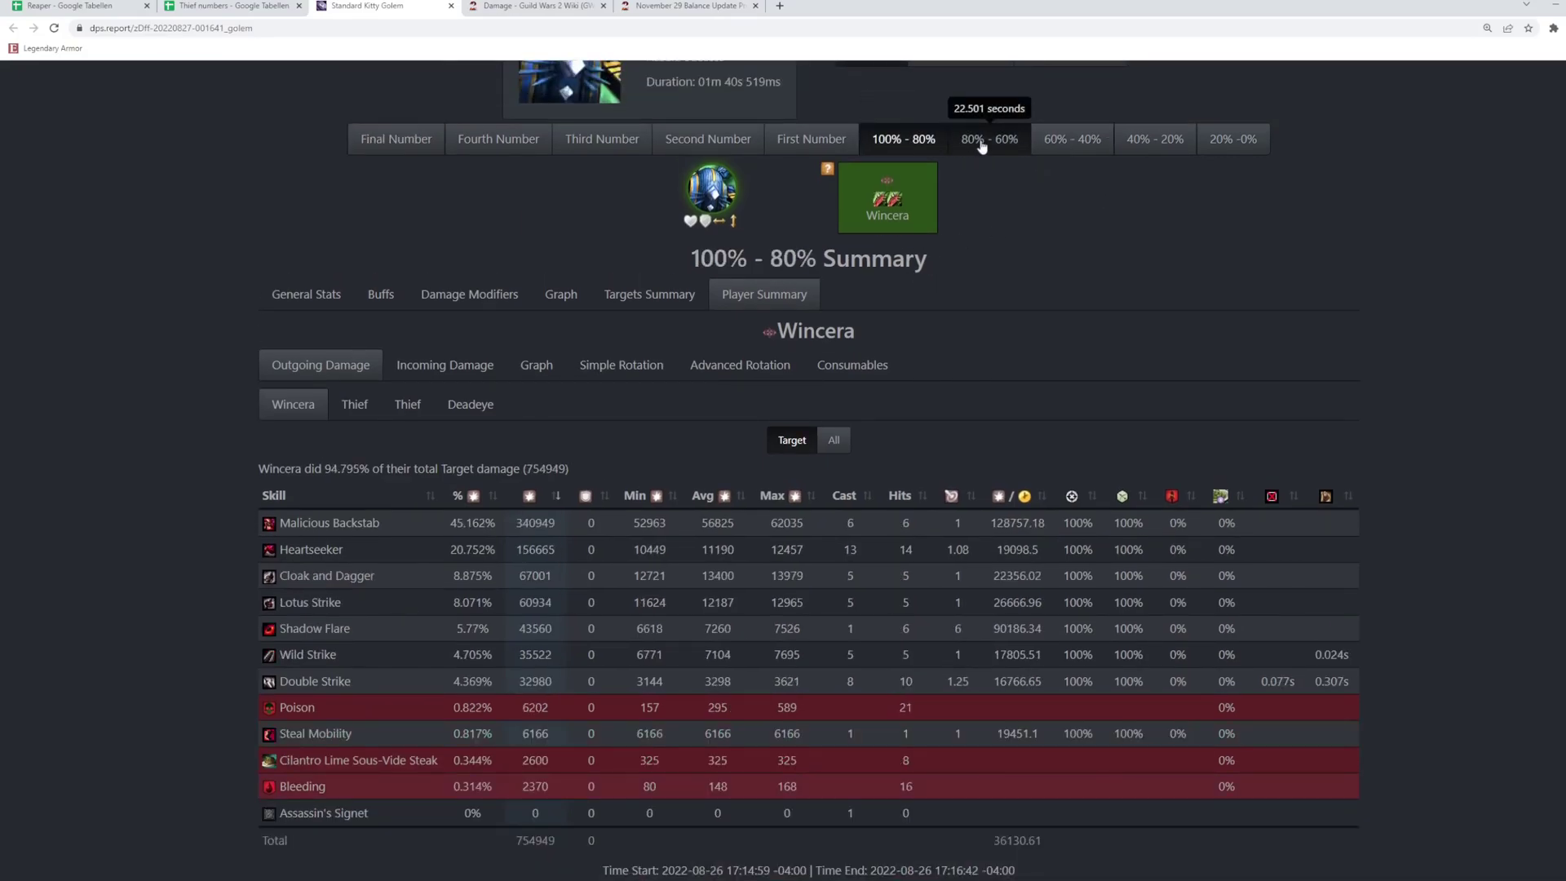
click(983, 143)
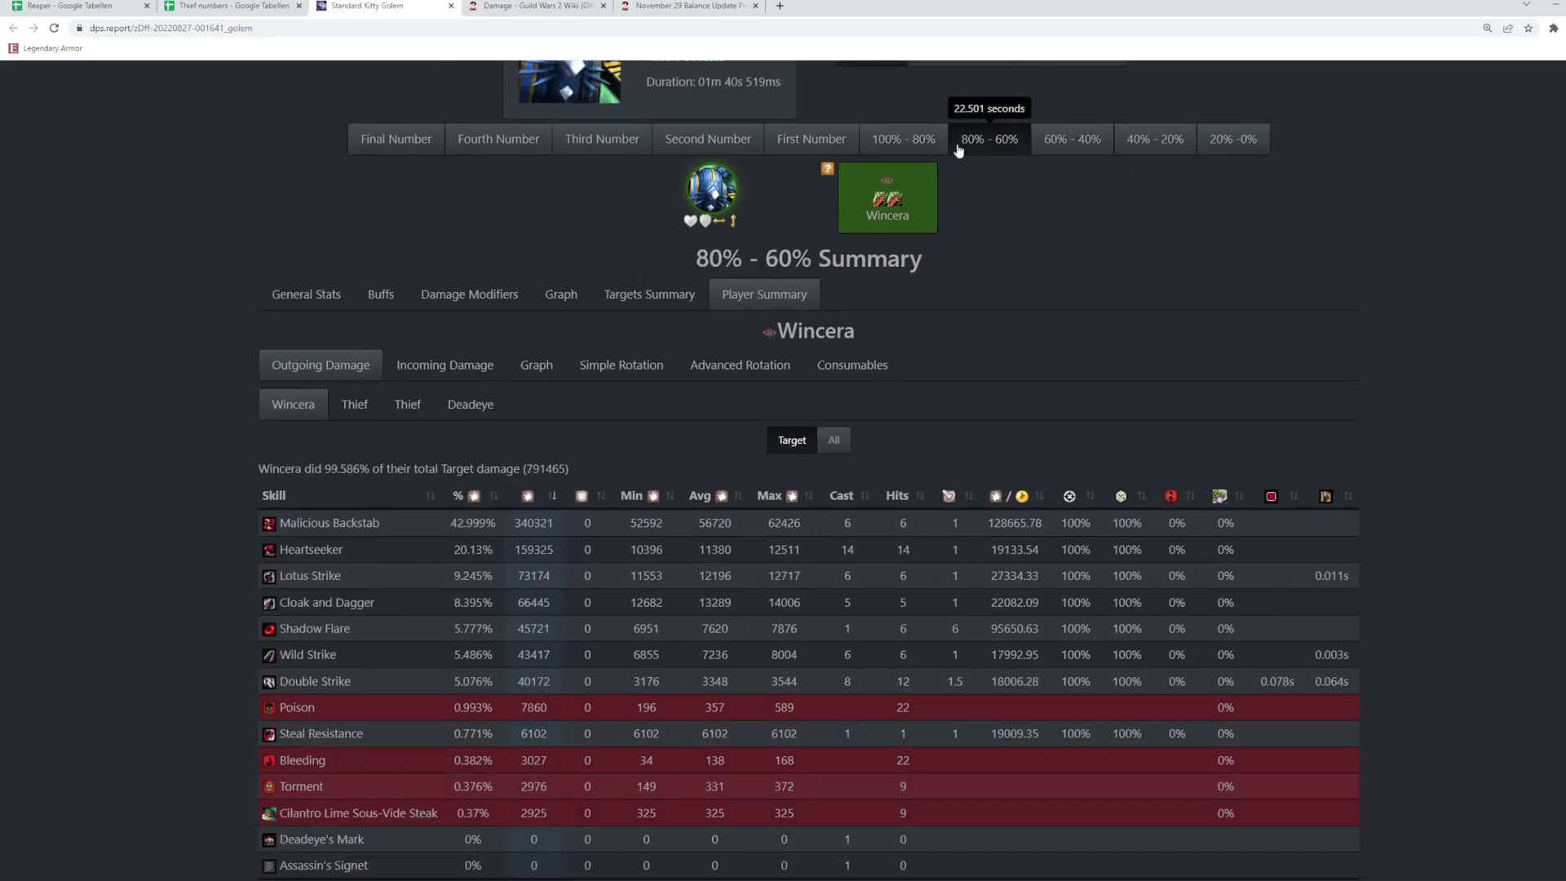
click(1059, 152)
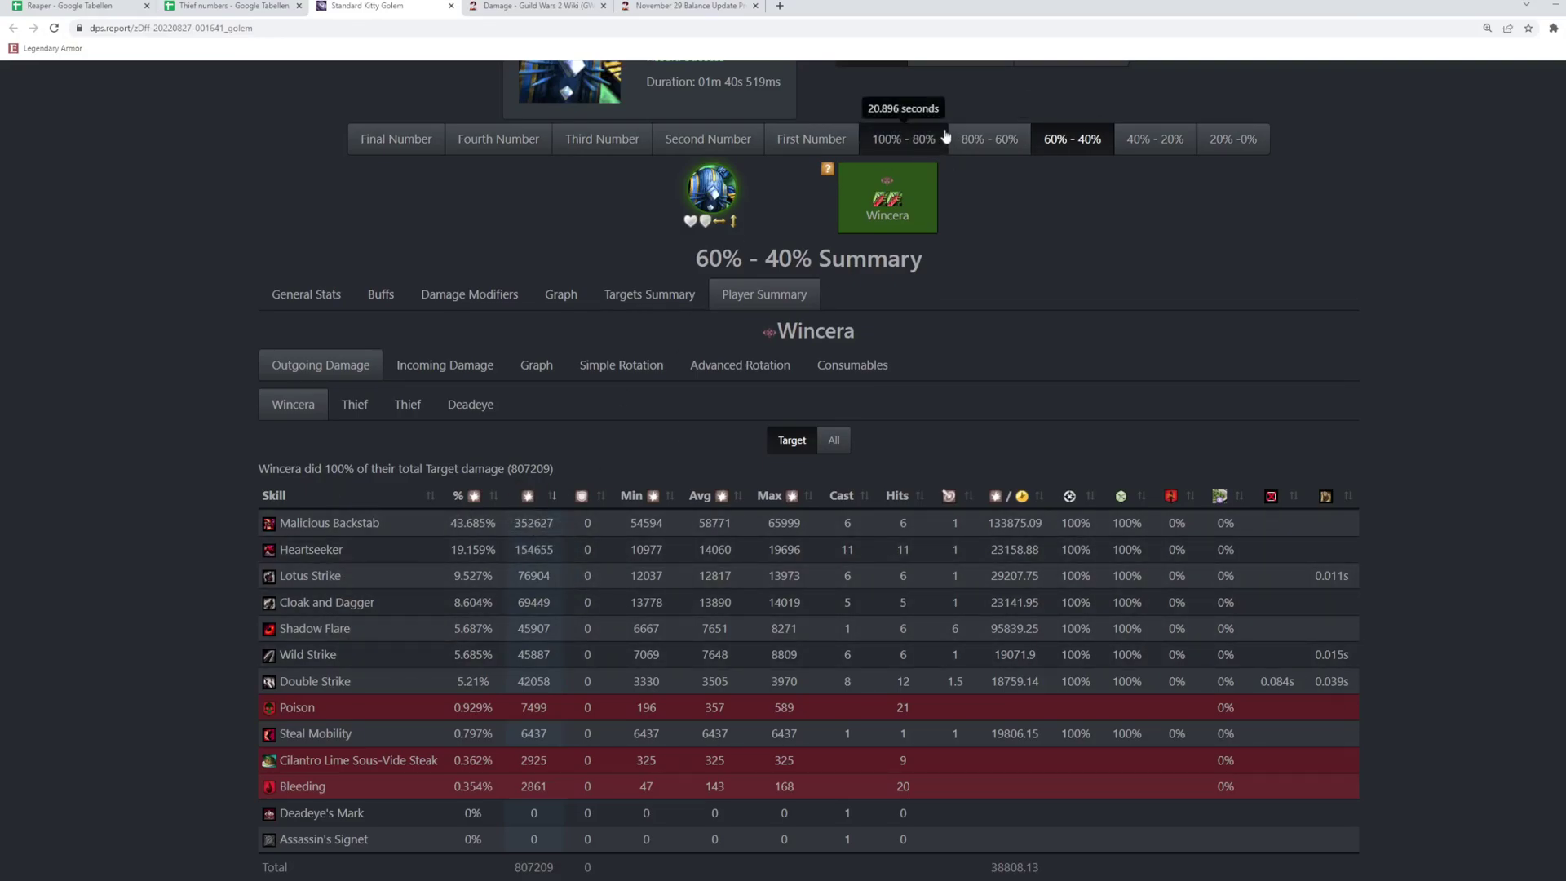
click(991, 140)
click(1058, 140)
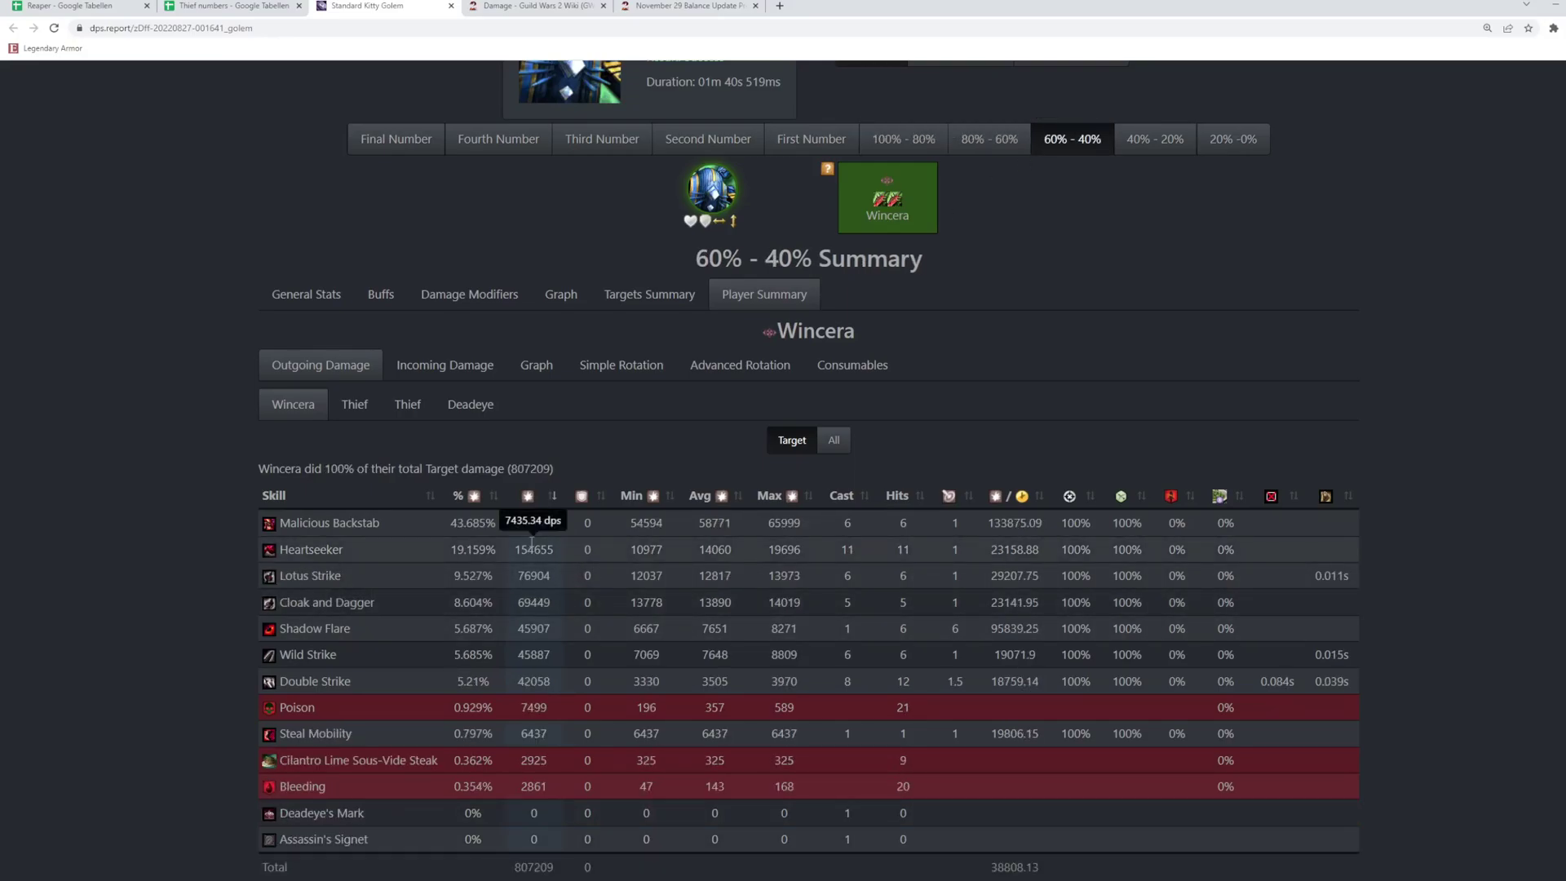
Step: Select the old Heartseeker DPS in C18:C20 and inspect E18 and the F18–F20 differences
key(ctrl+shift+Tab)
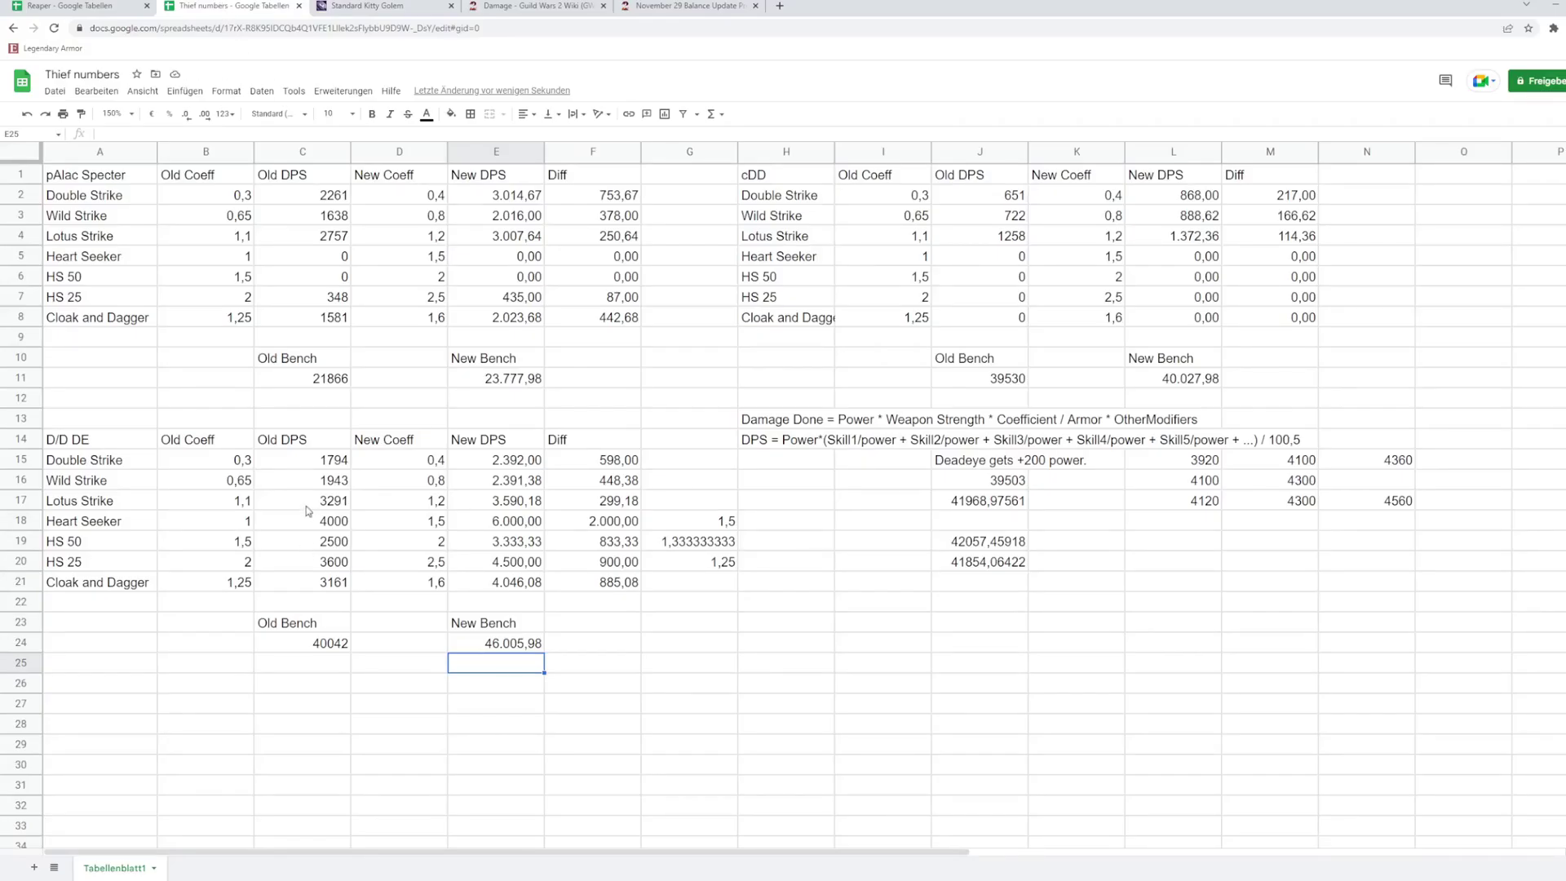
drag(303, 522, 297, 567)
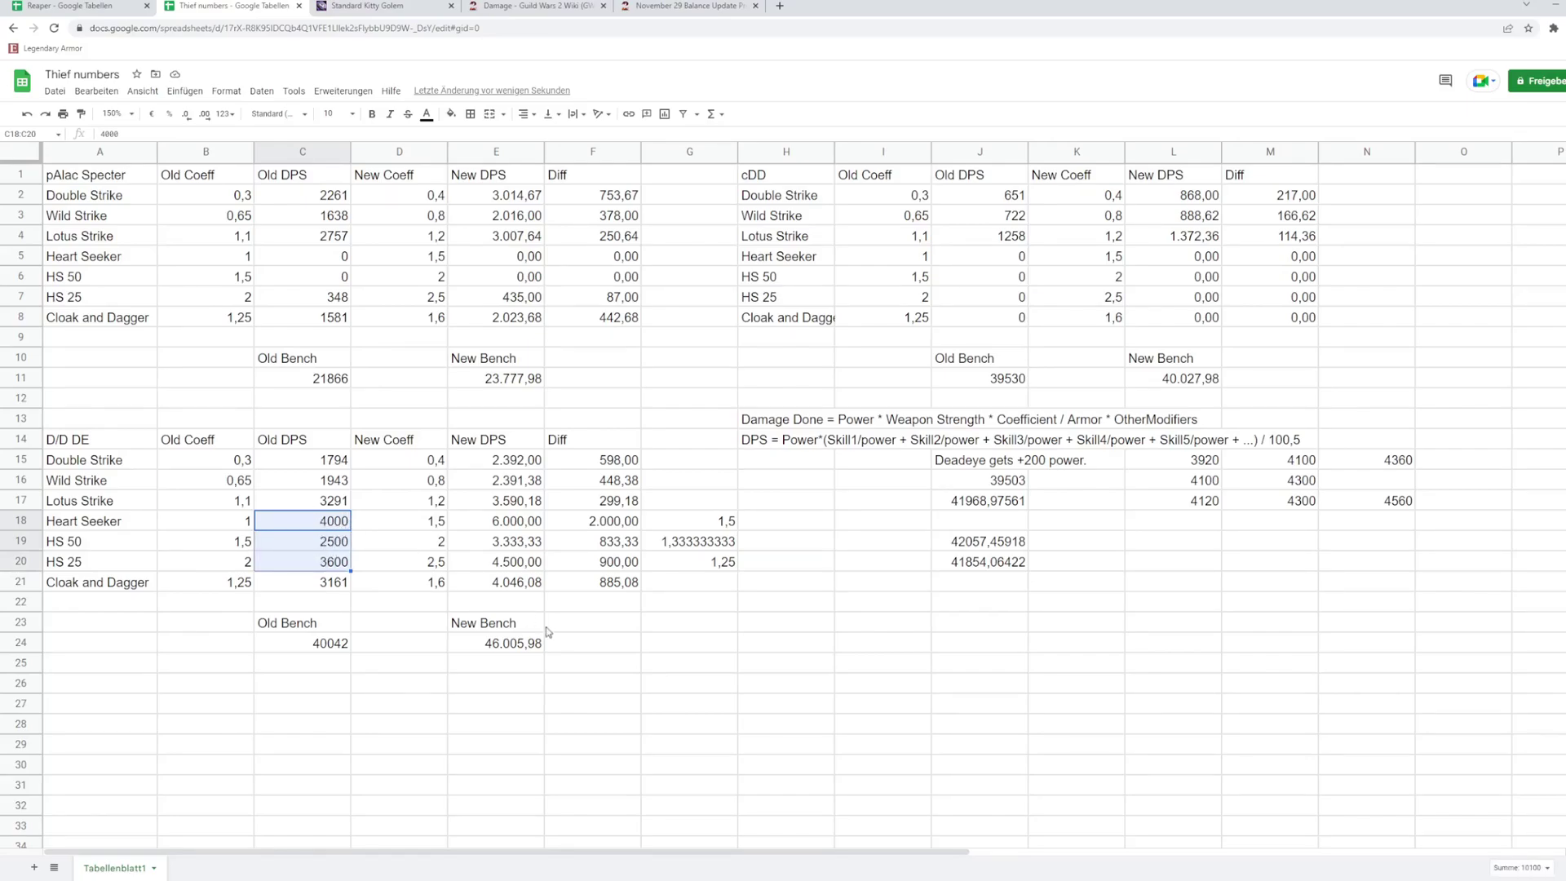
click(503, 525)
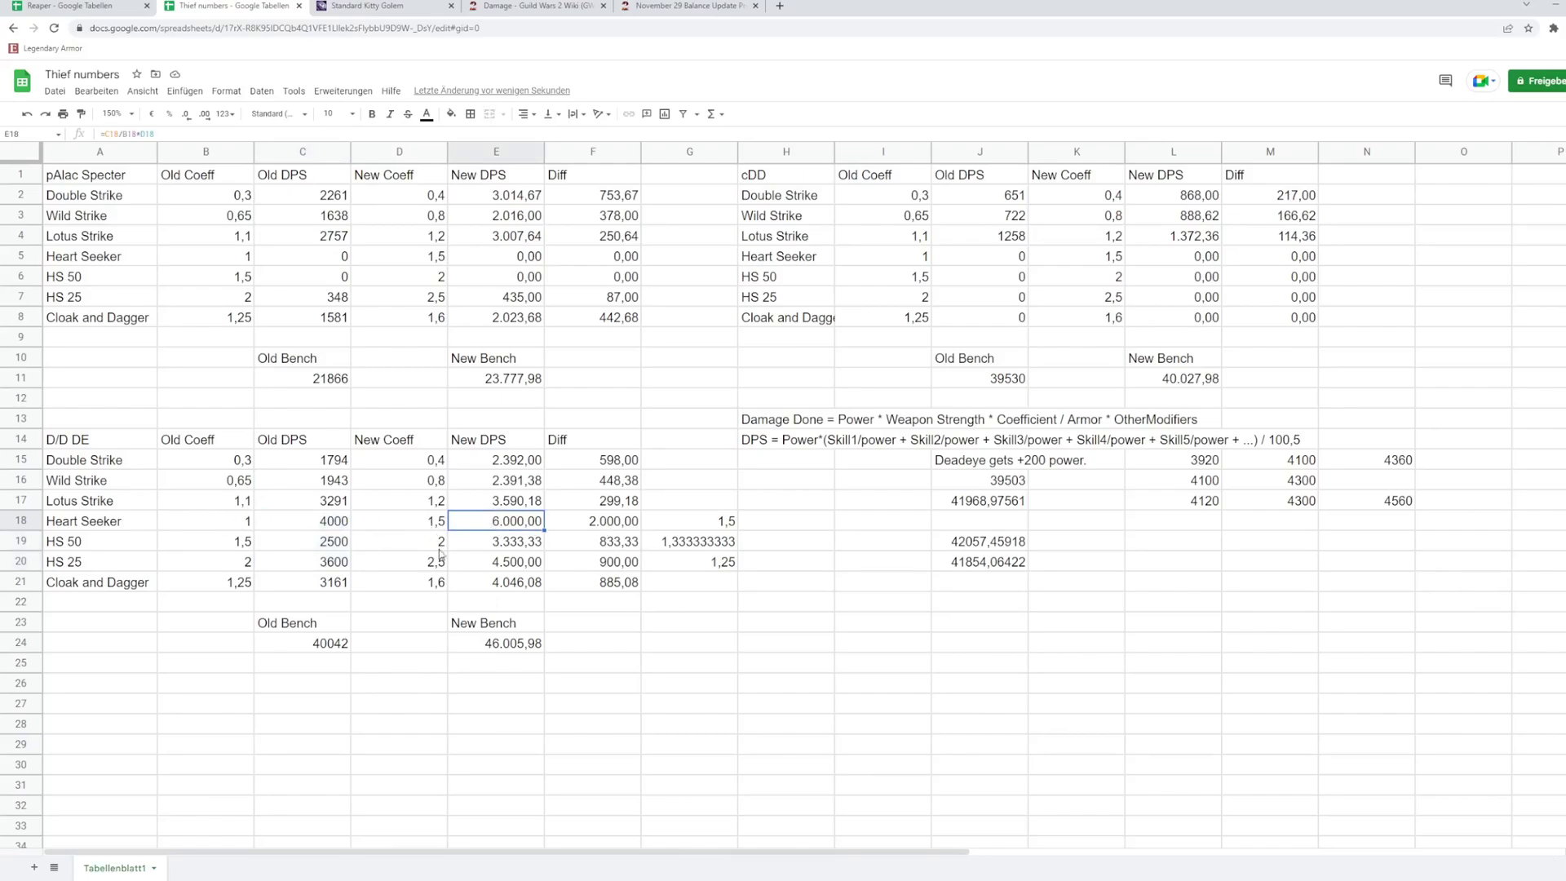
click(633, 522)
click(620, 548)
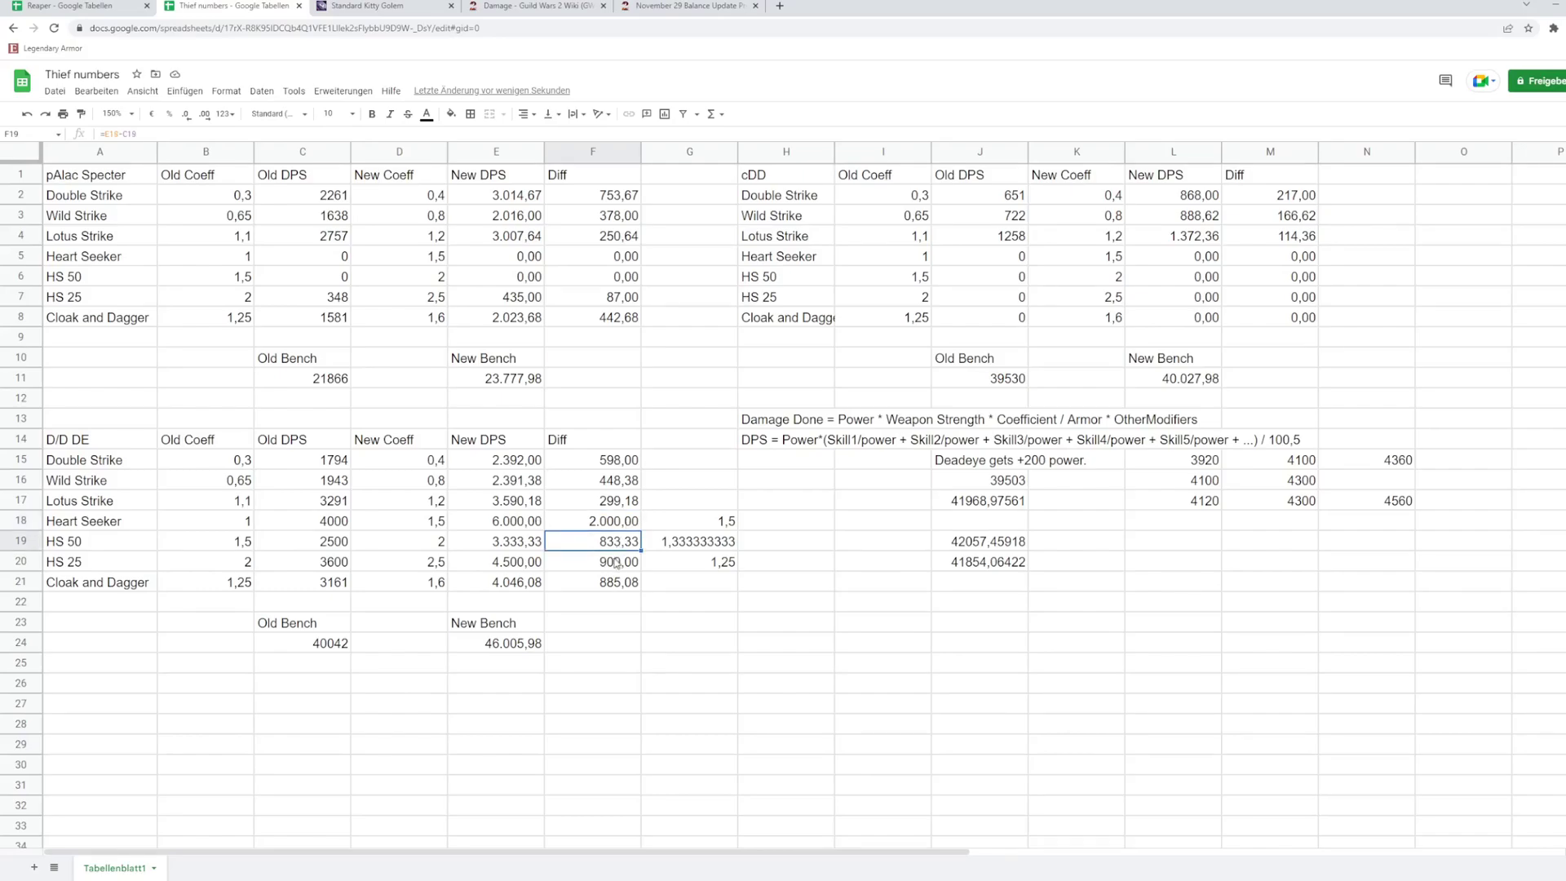
click(616, 561)
Step: Recheck the F18–F20 difference formulas and the D/D DE new bench formula in E24
click(618, 524)
click(612, 542)
click(608, 562)
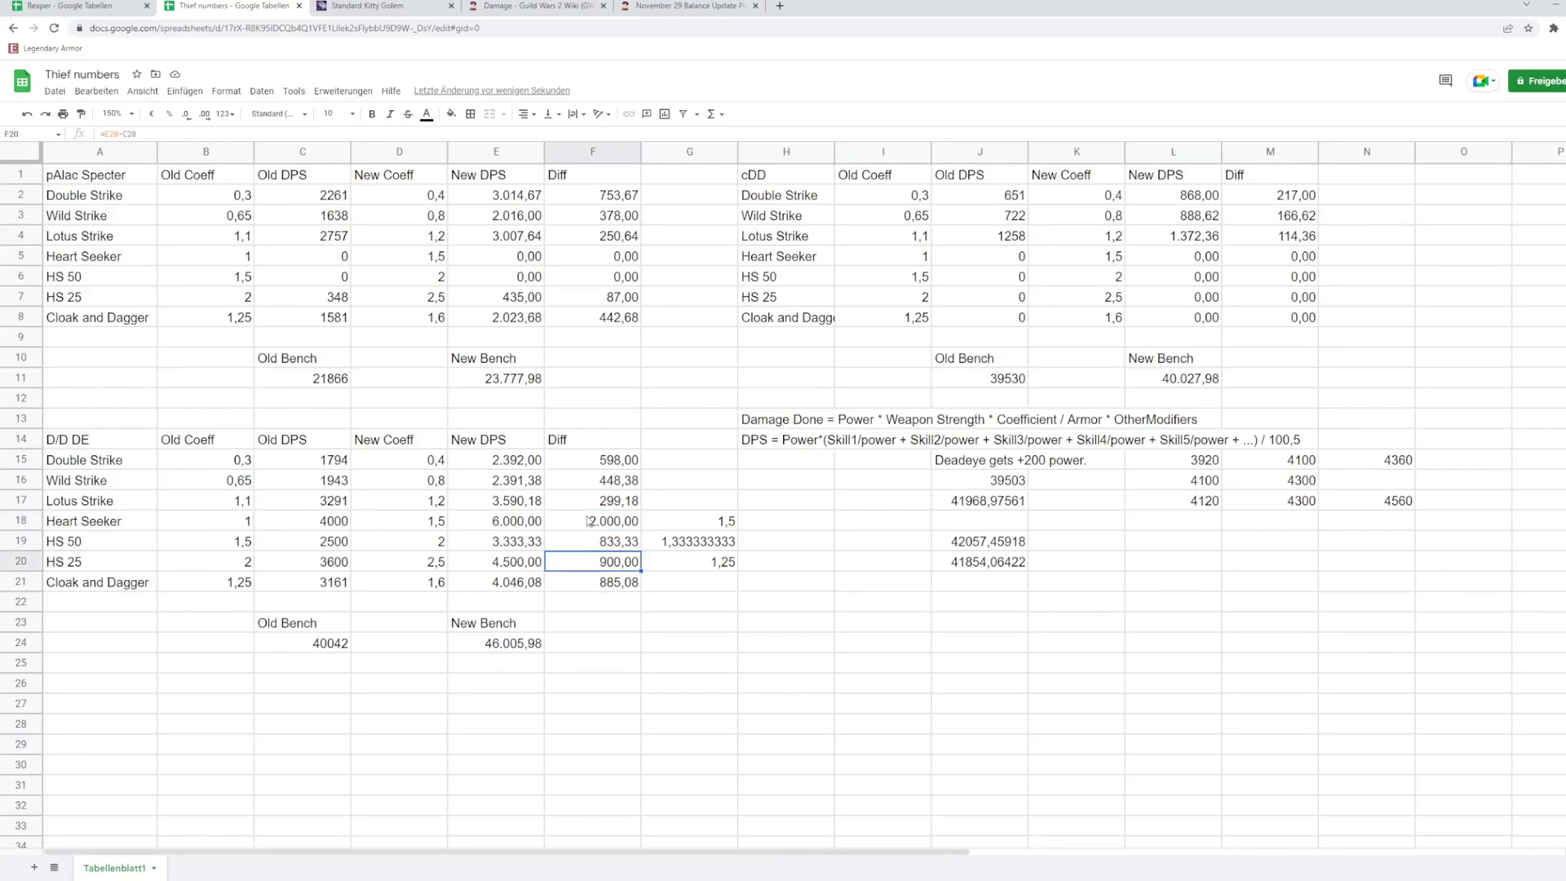
click(484, 650)
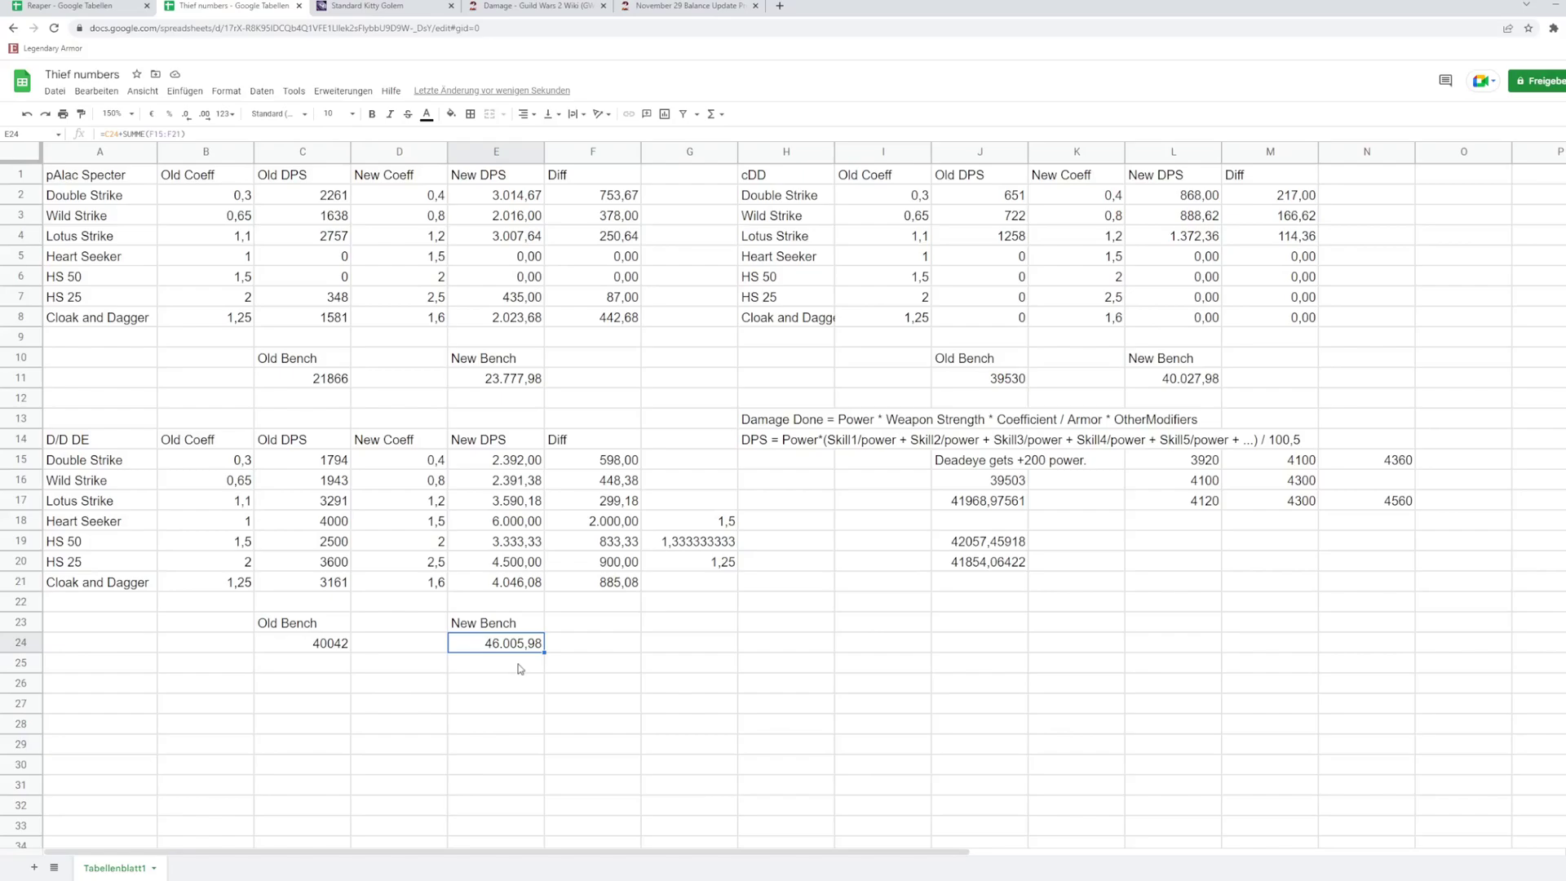
click(689, 7)
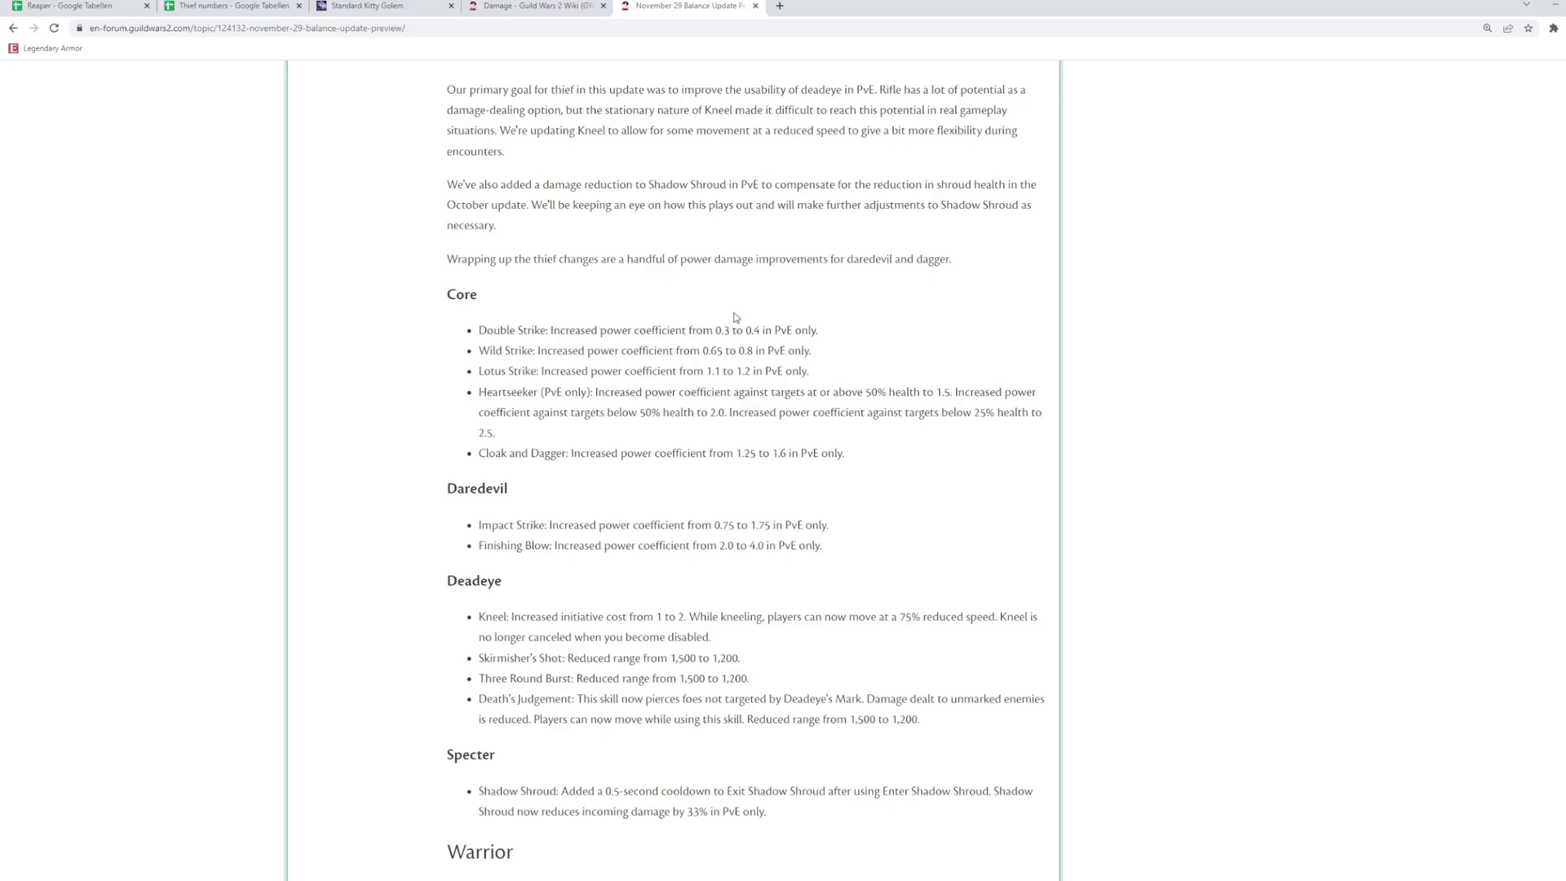
Step: Show the golem log's 100% – 80% phase summary, with Wincera's 754949 target damage
click(330, 5)
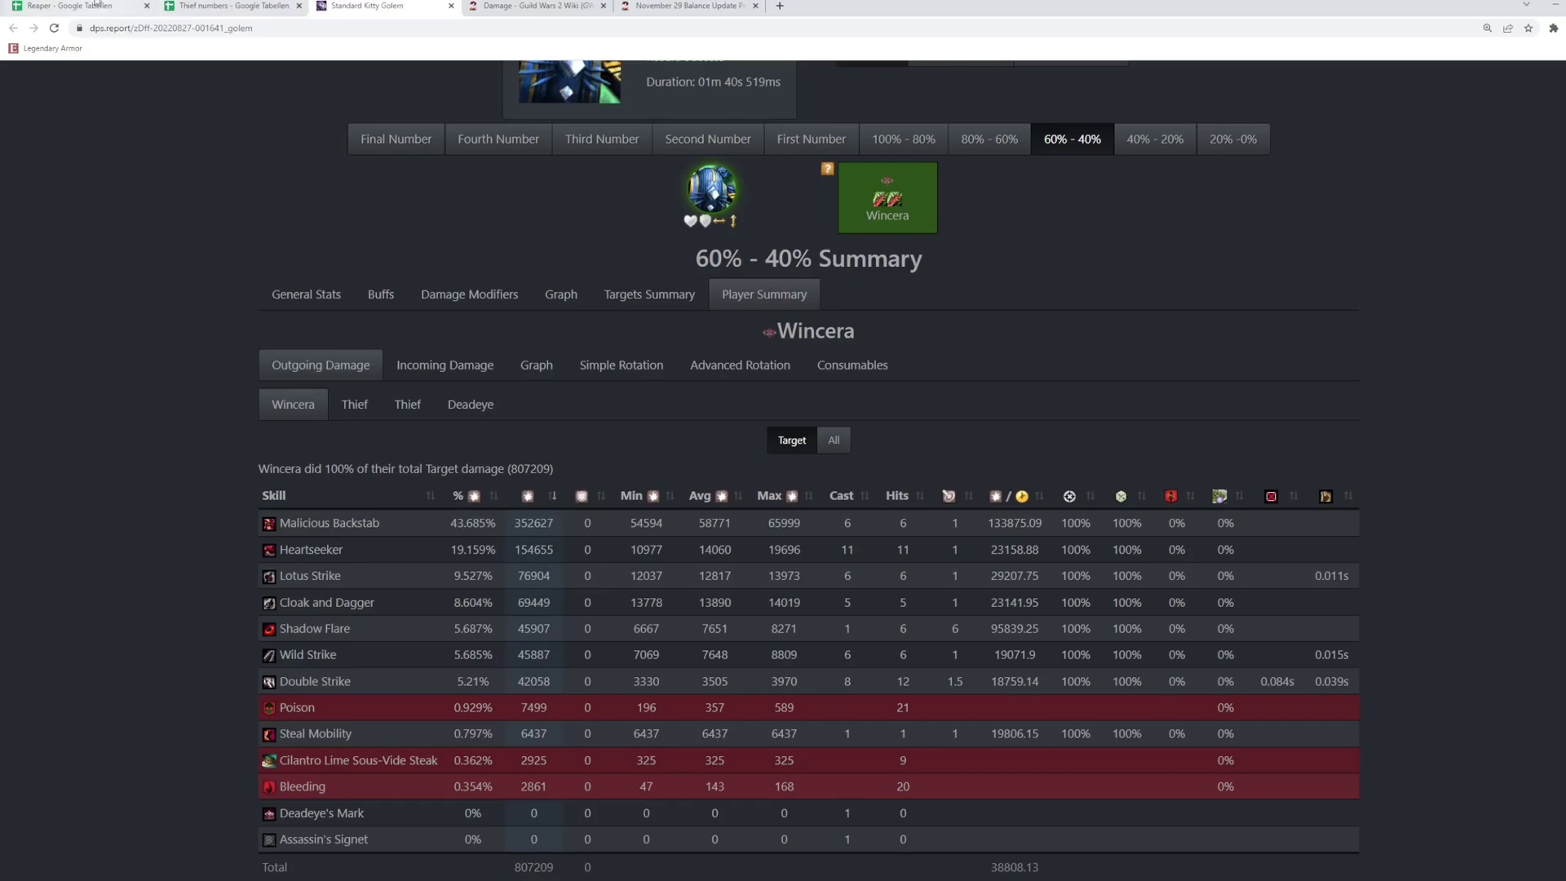
click(229, 6)
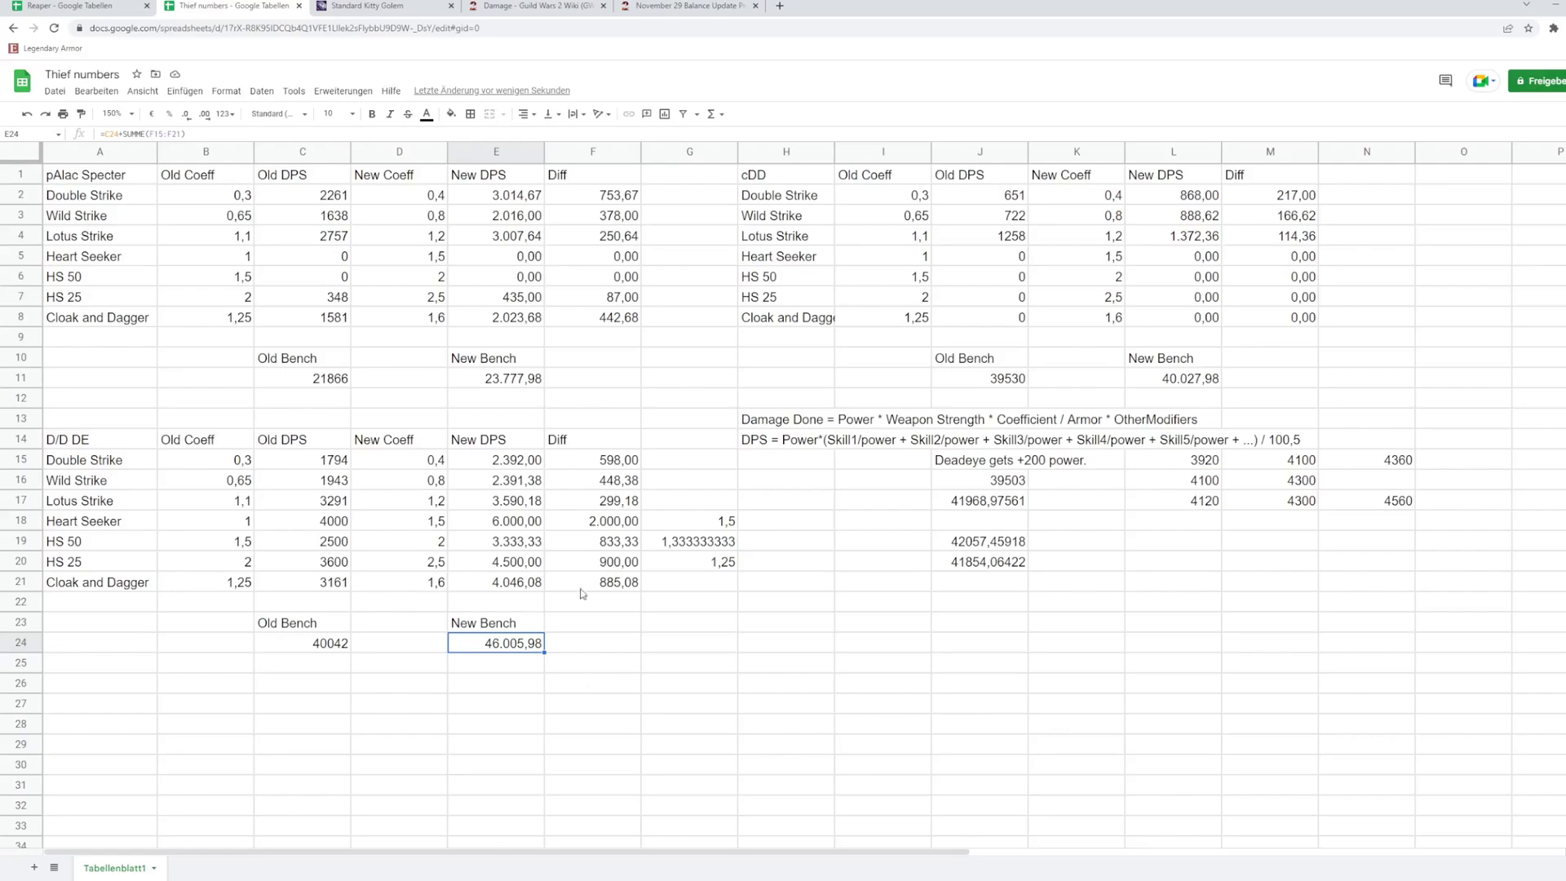
click(393, 5)
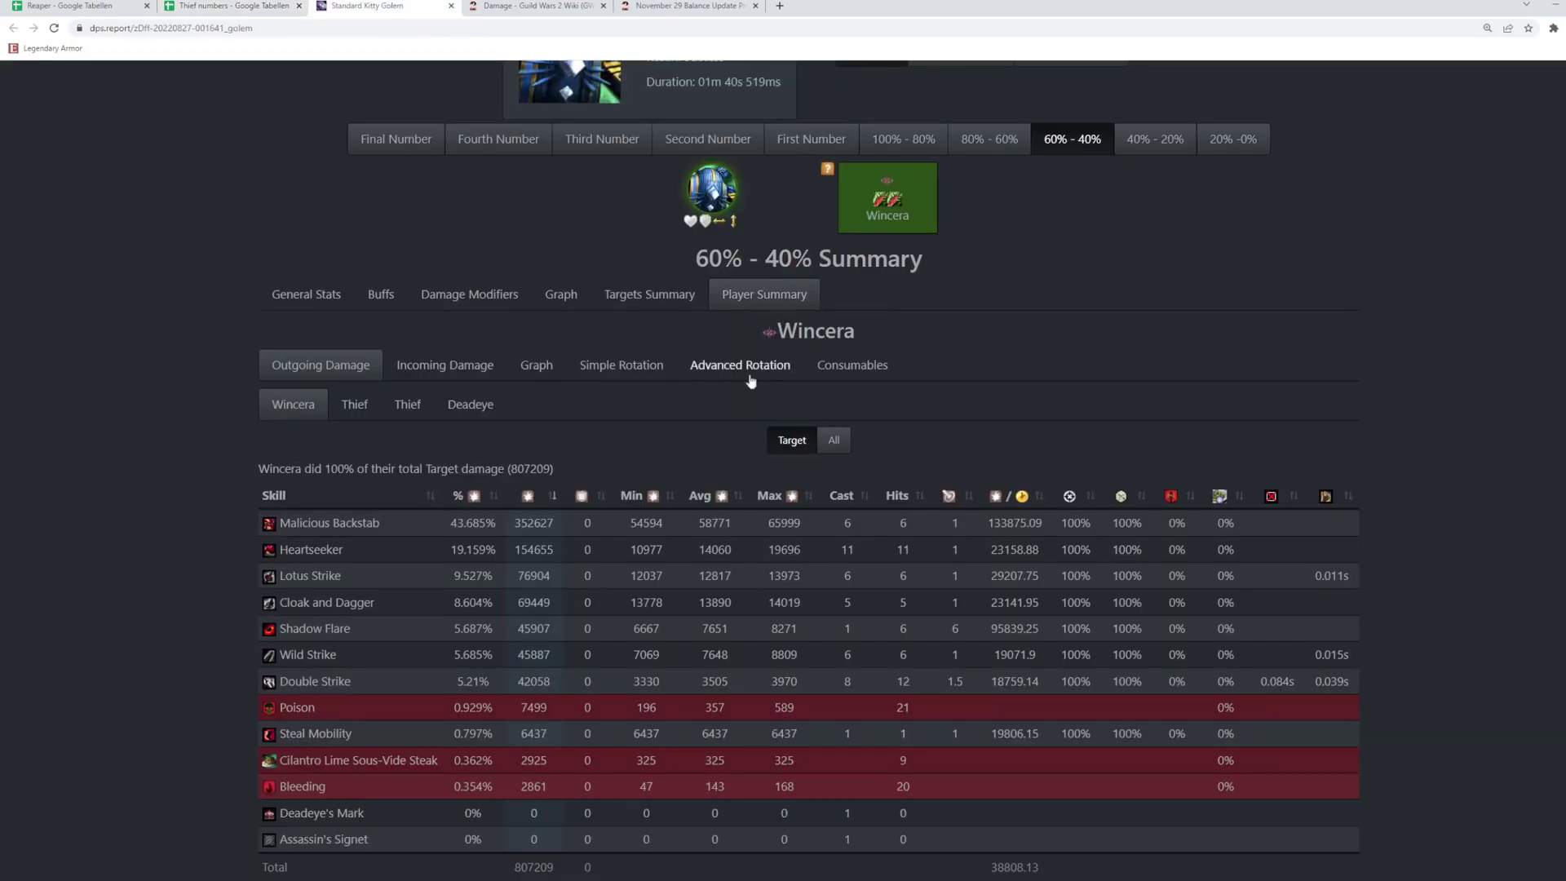
click(904, 137)
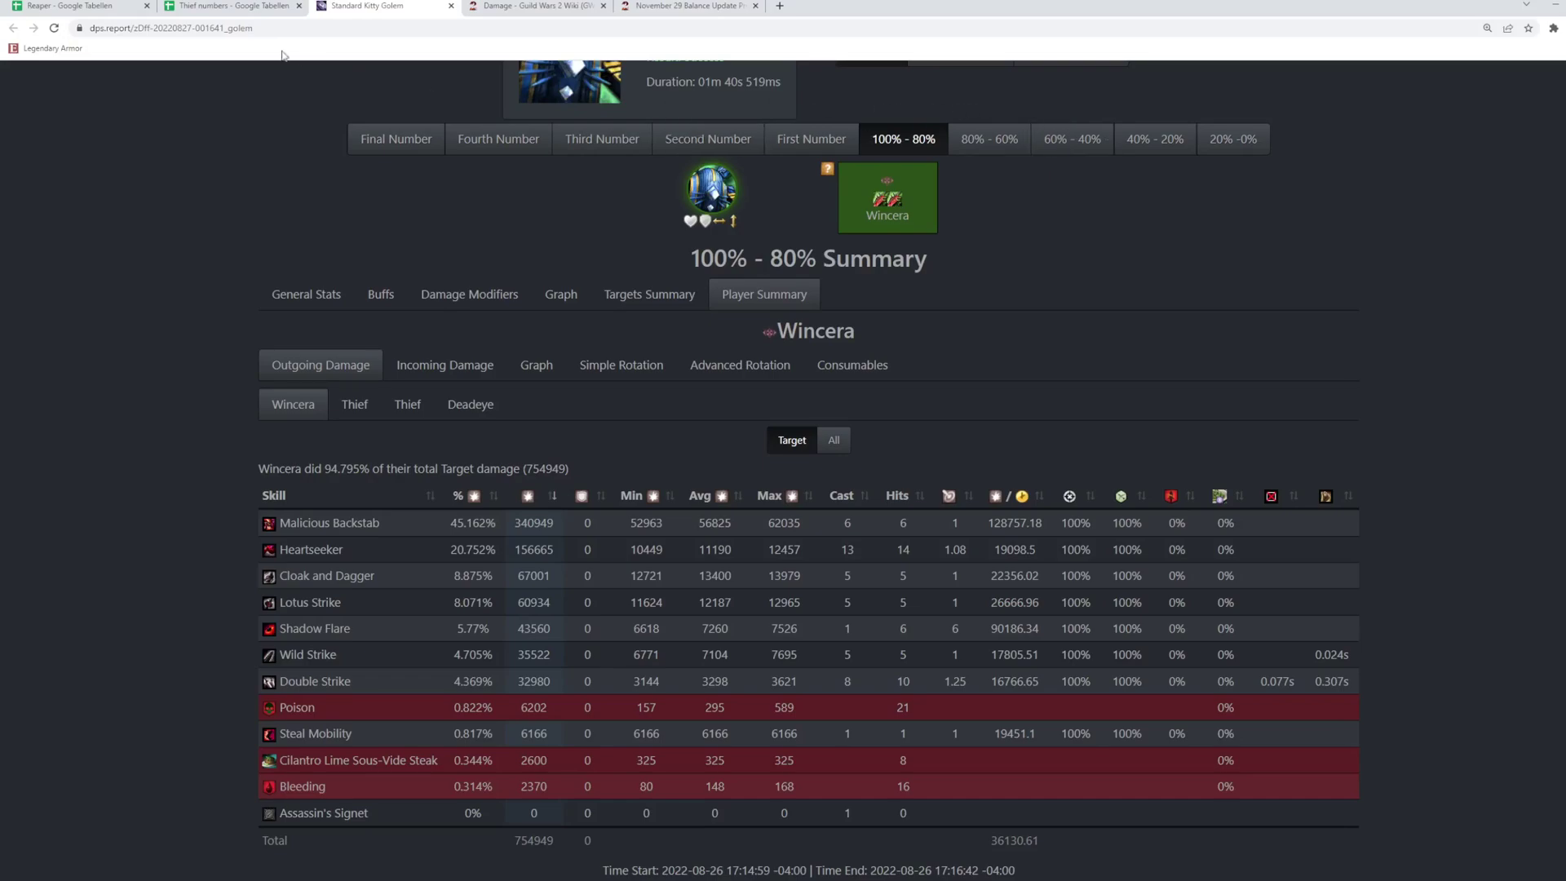
click(224, 8)
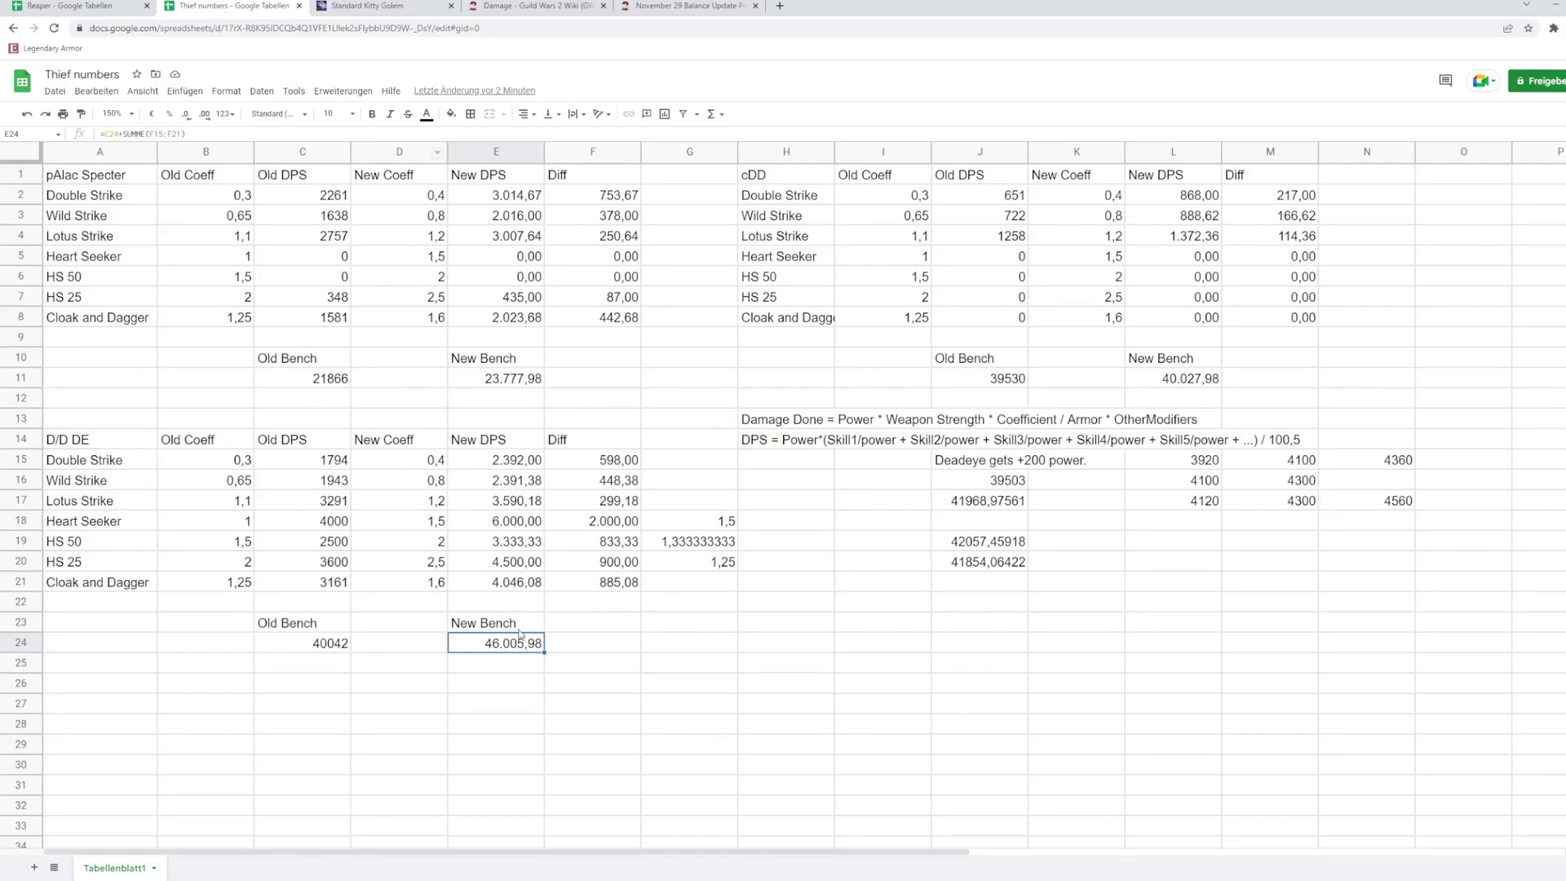
click(575, 656)
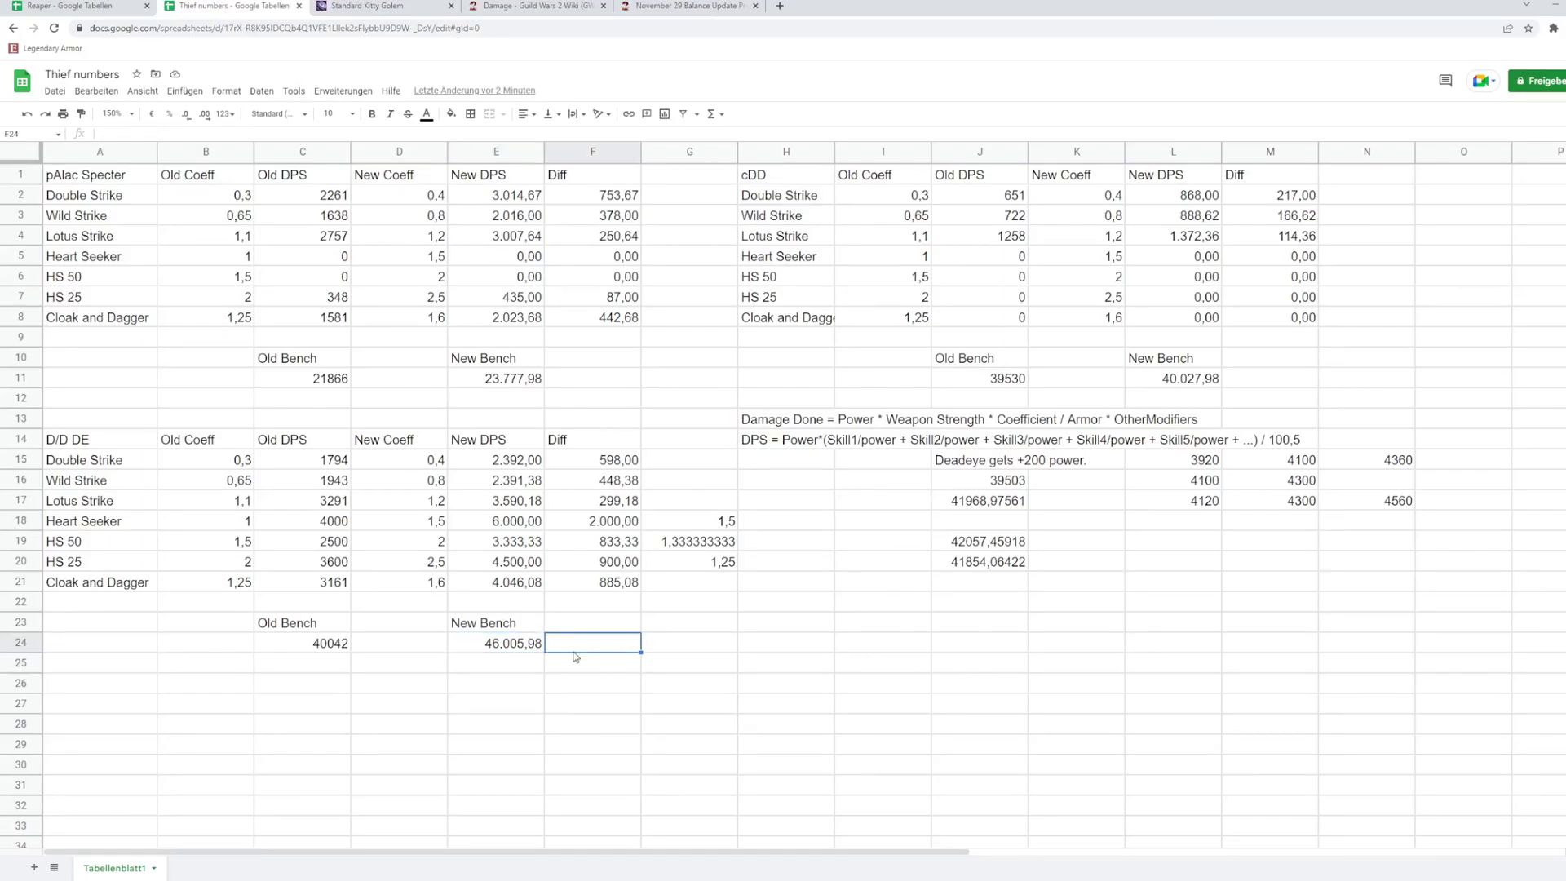
key(Left)
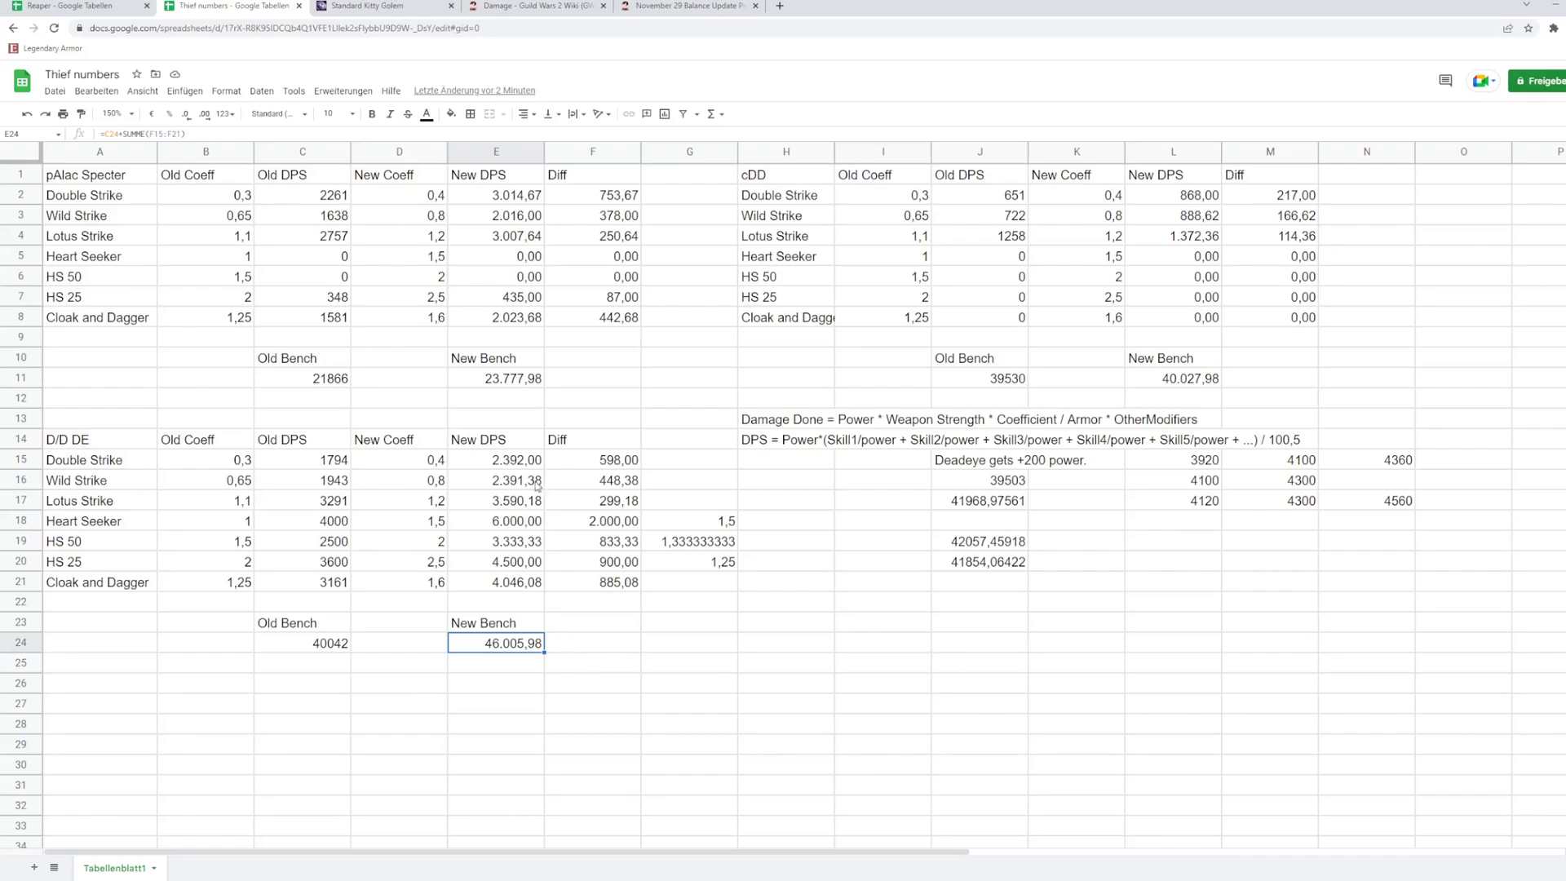
click(502, 464)
click(406, 467)
drag(407, 470, 414, 583)
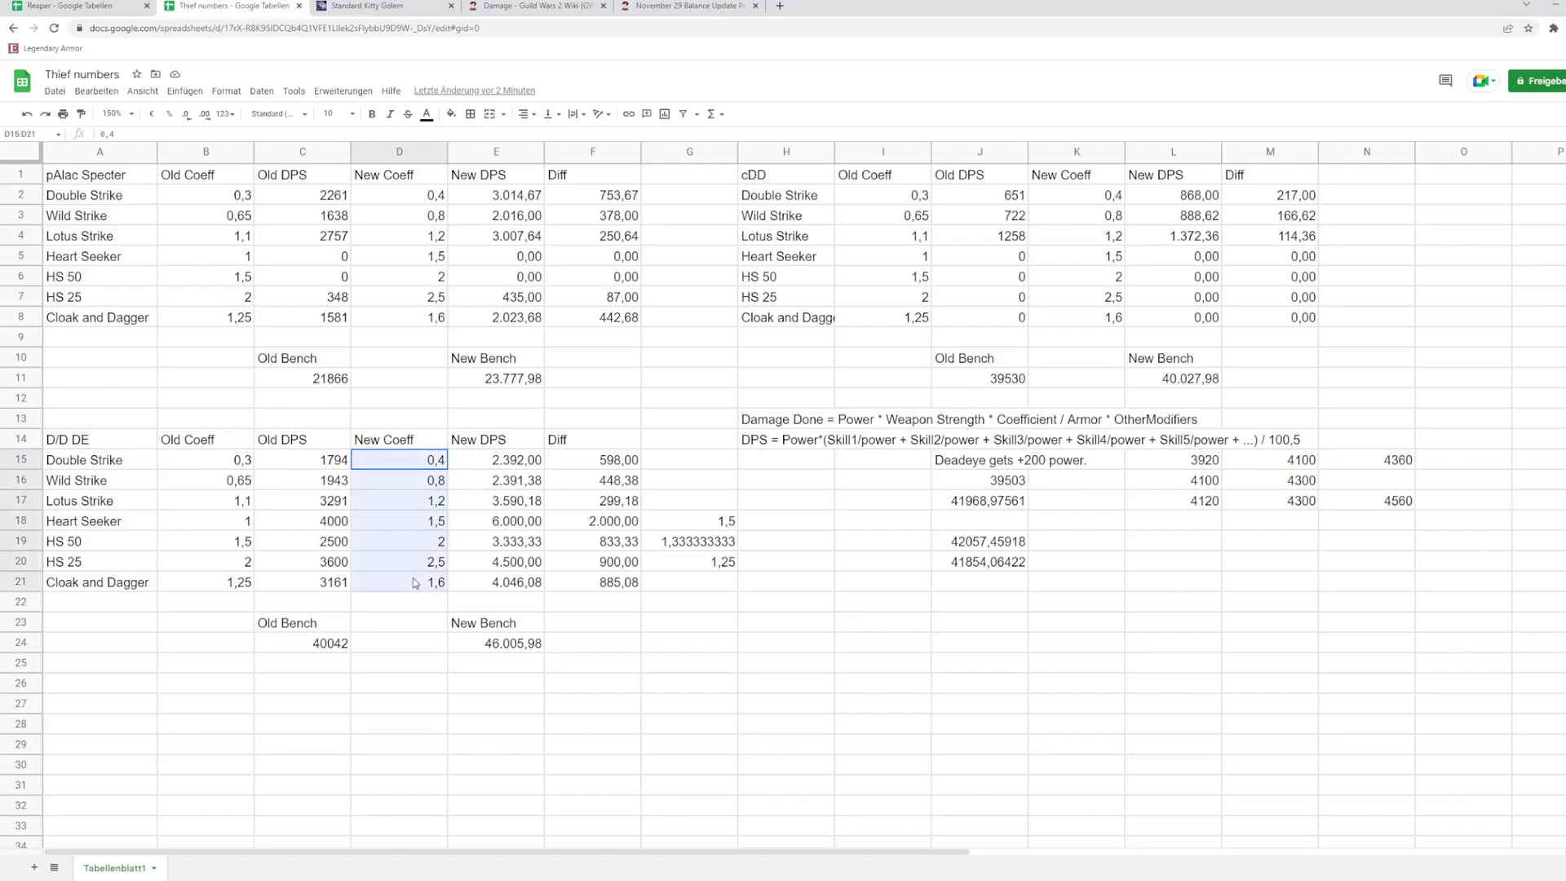
click(409, 518)
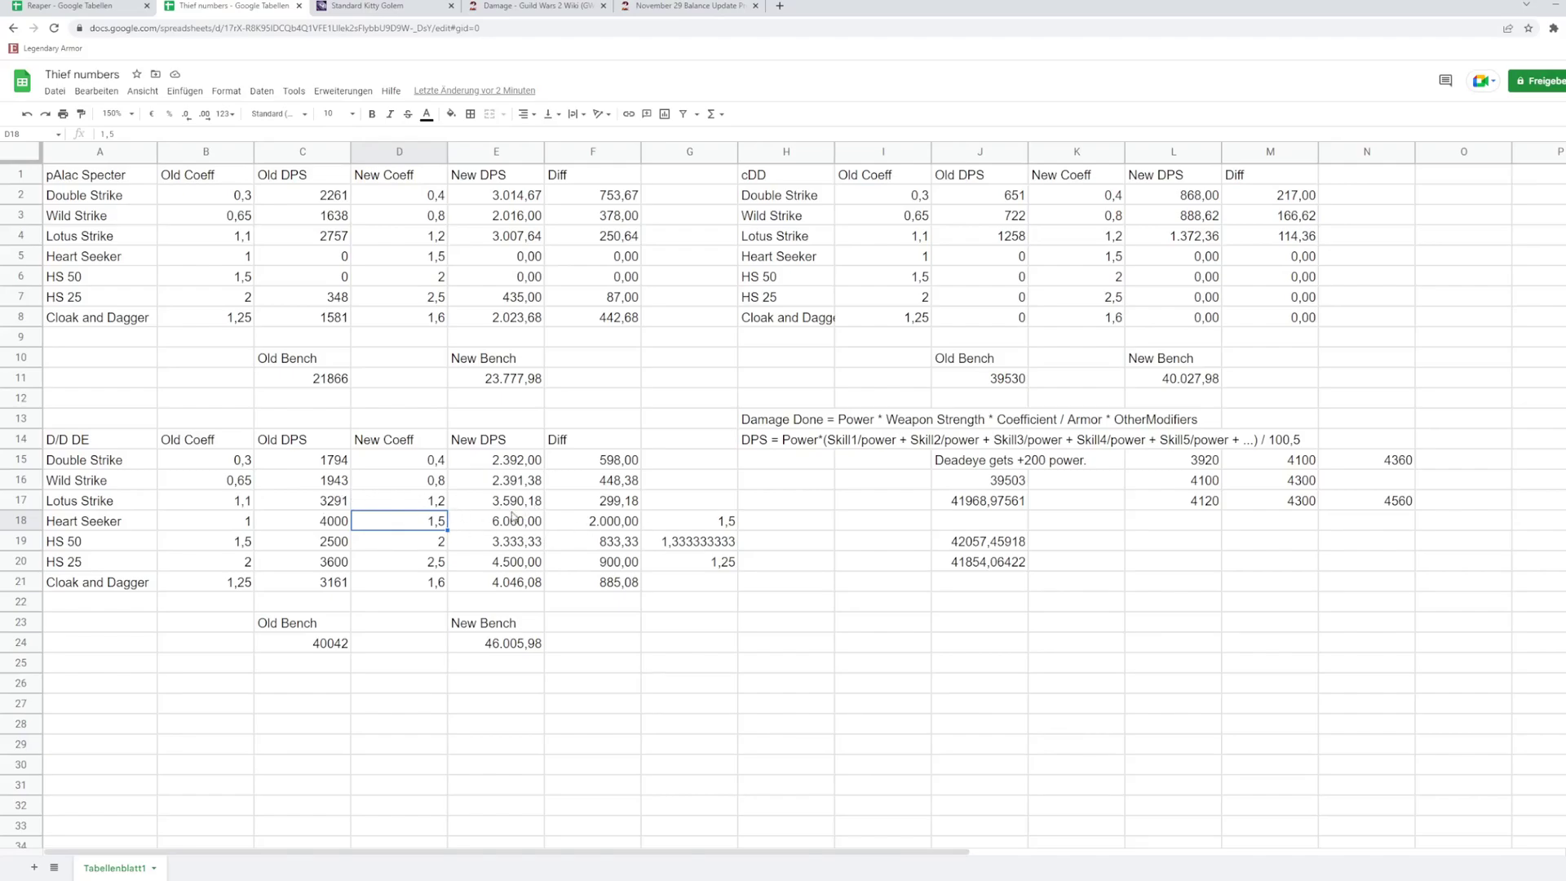
click(537, 683)
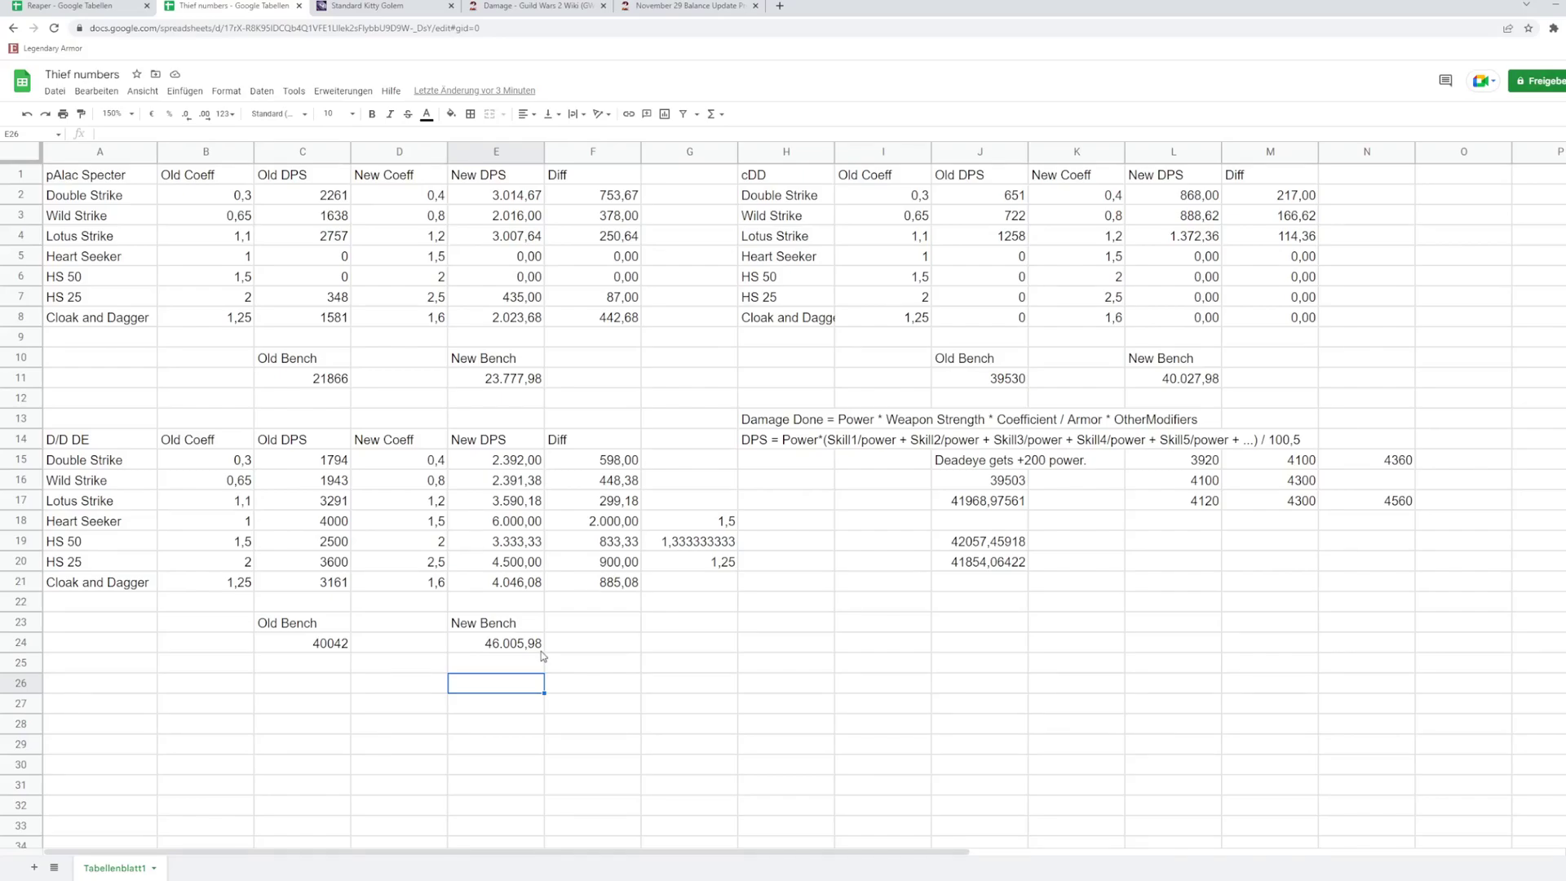
click(537, 649)
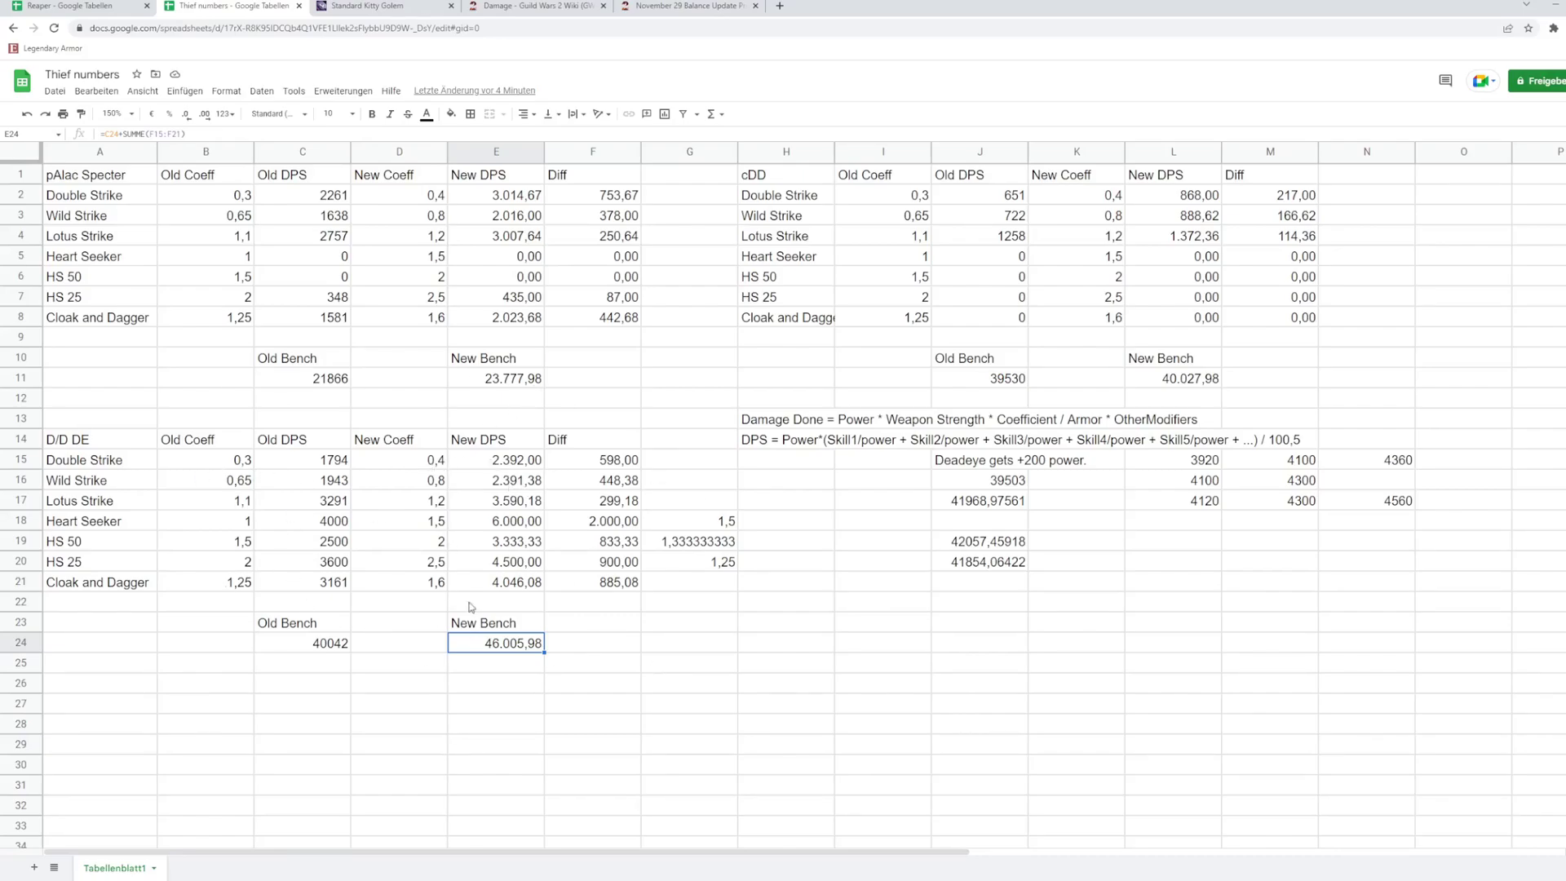
click(510, 670)
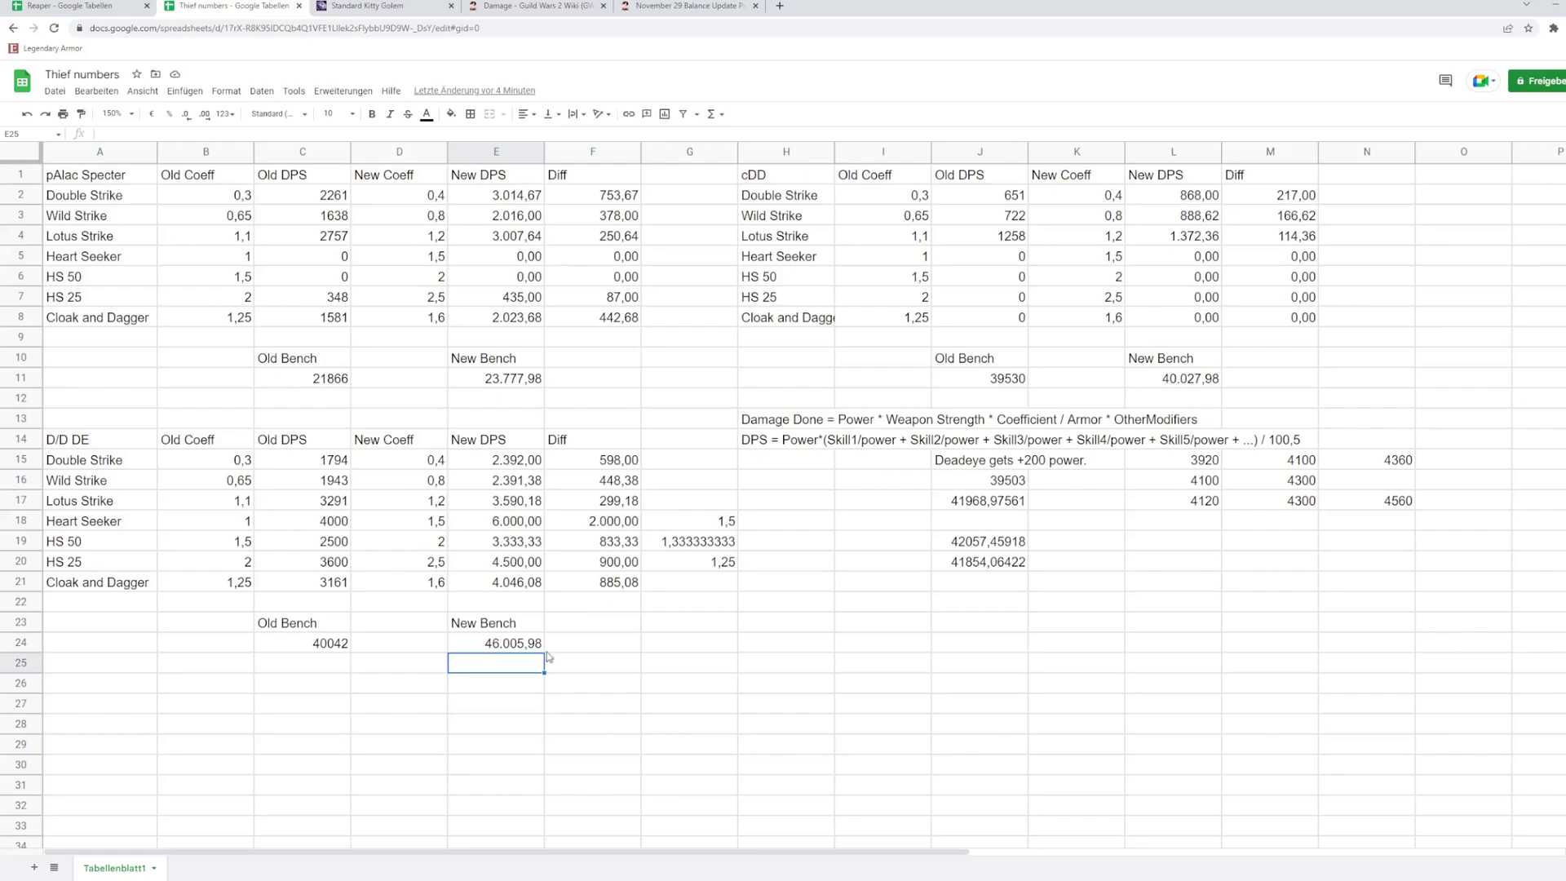
drag(138, 181, 600, 323)
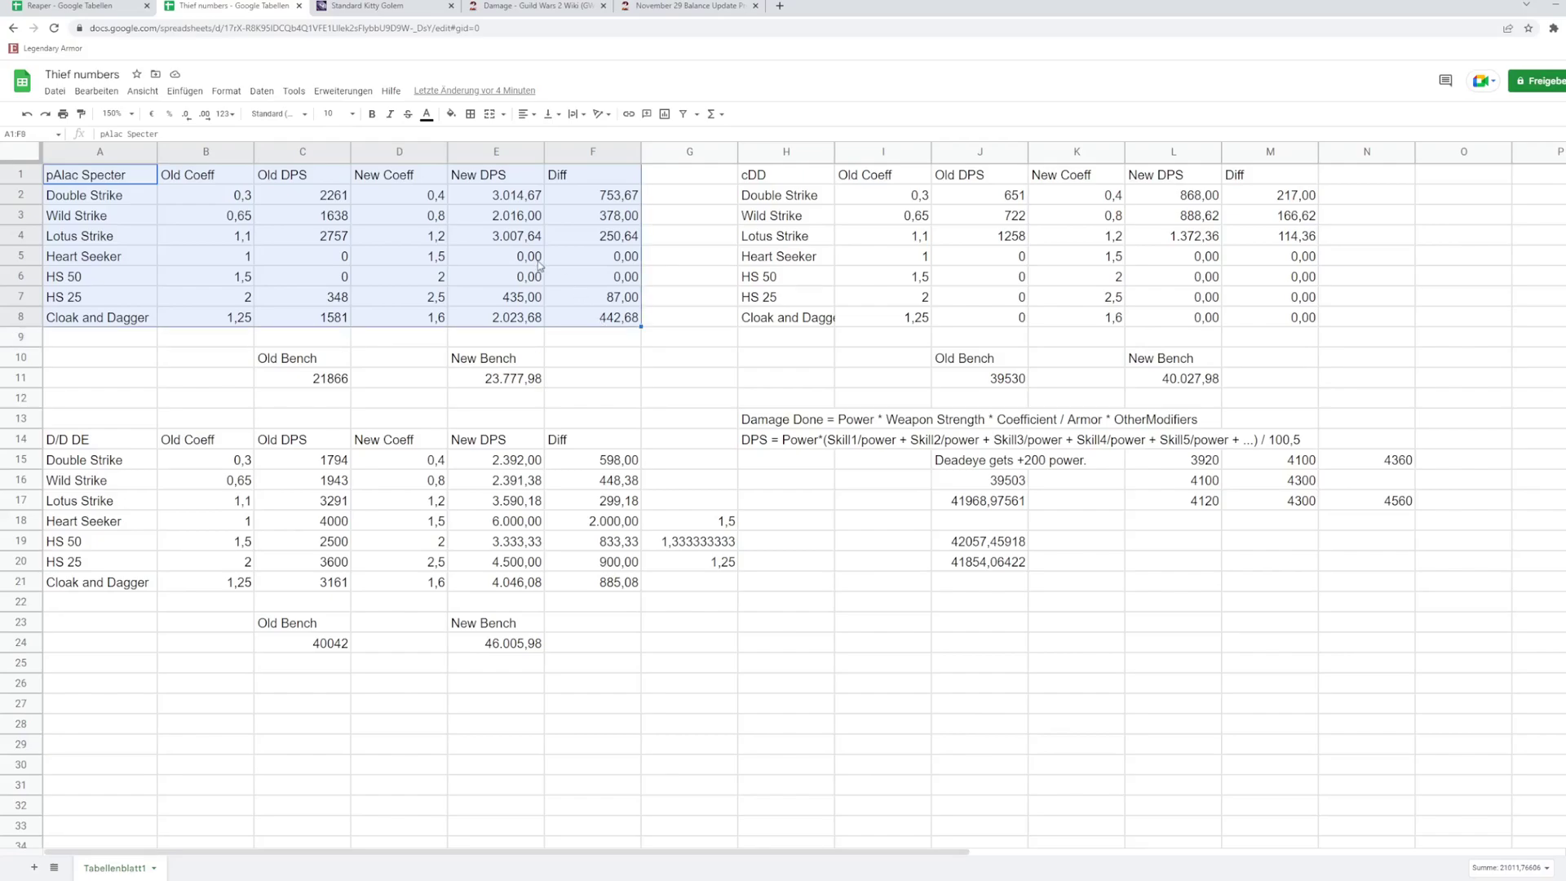
click(506, 390)
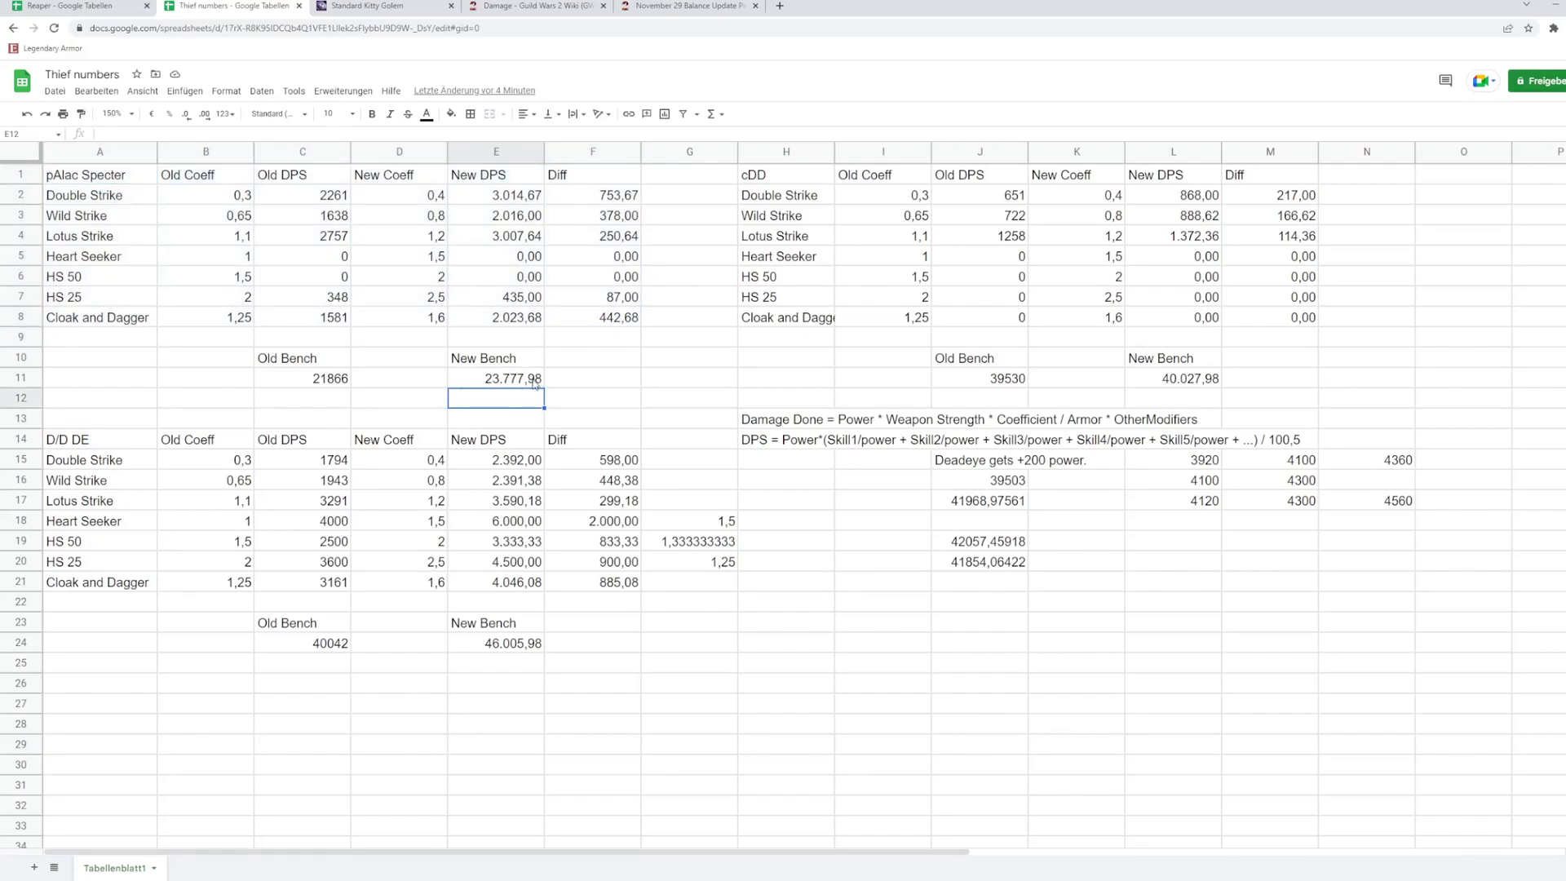
click(527, 383)
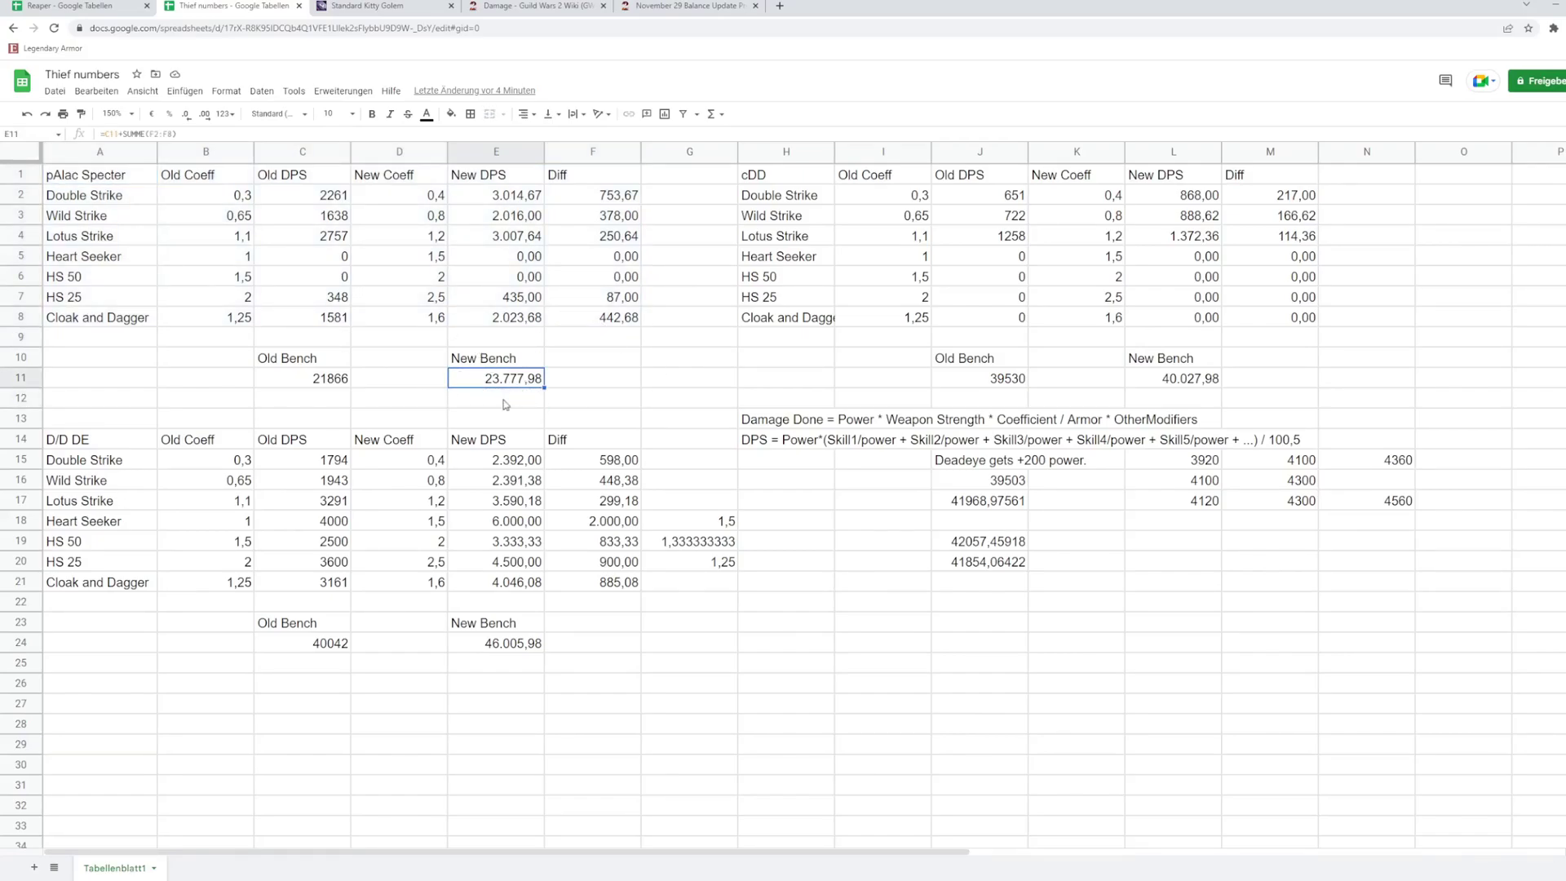
drag(806, 177, 1274, 375)
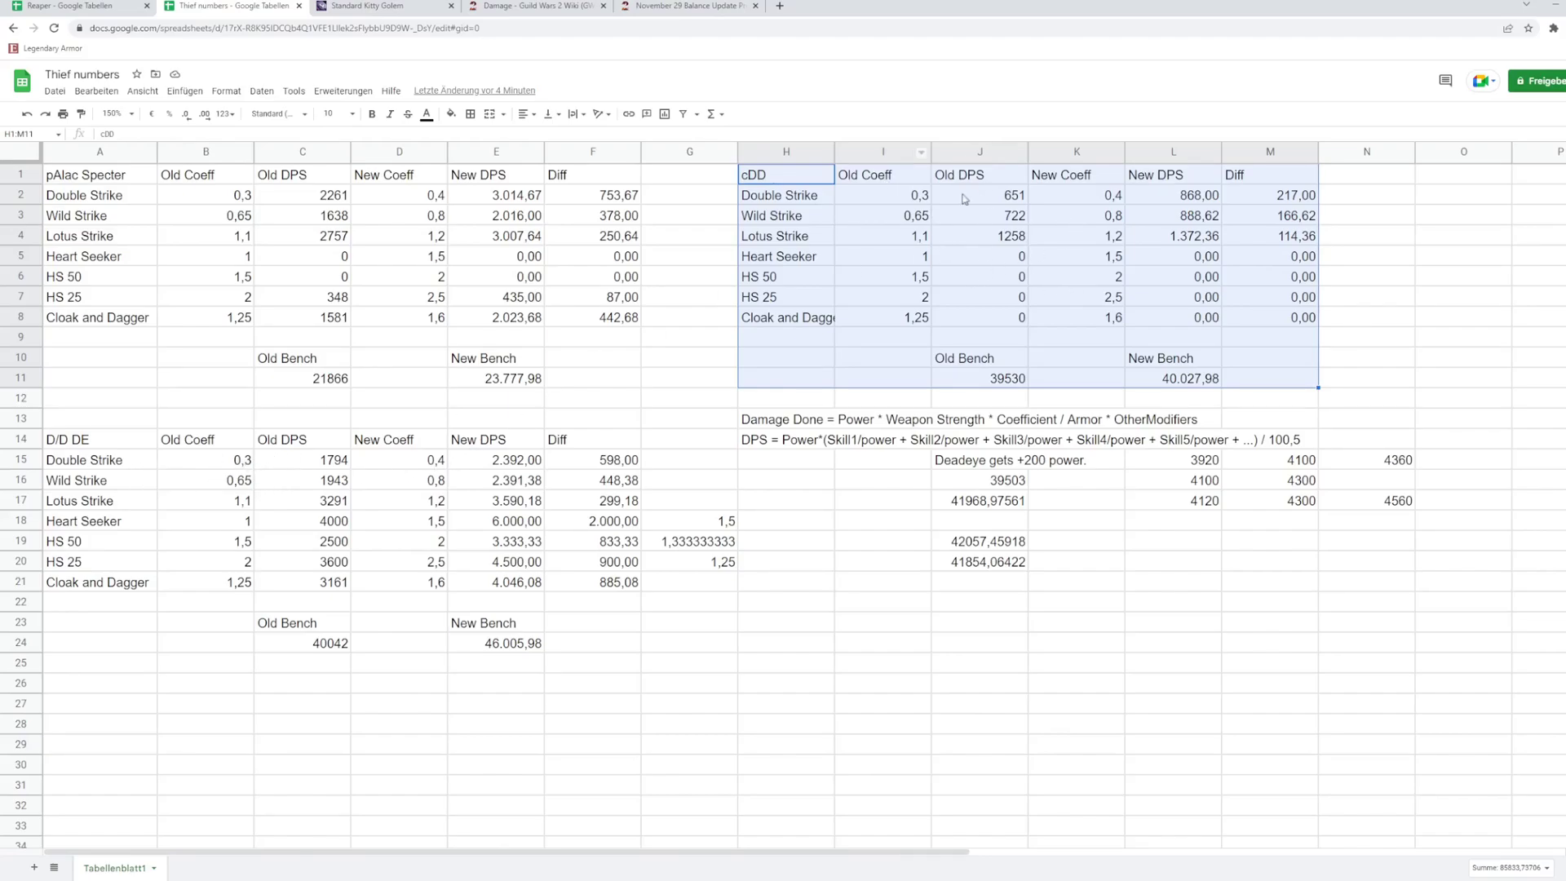
click(925, 203)
click(995, 204)
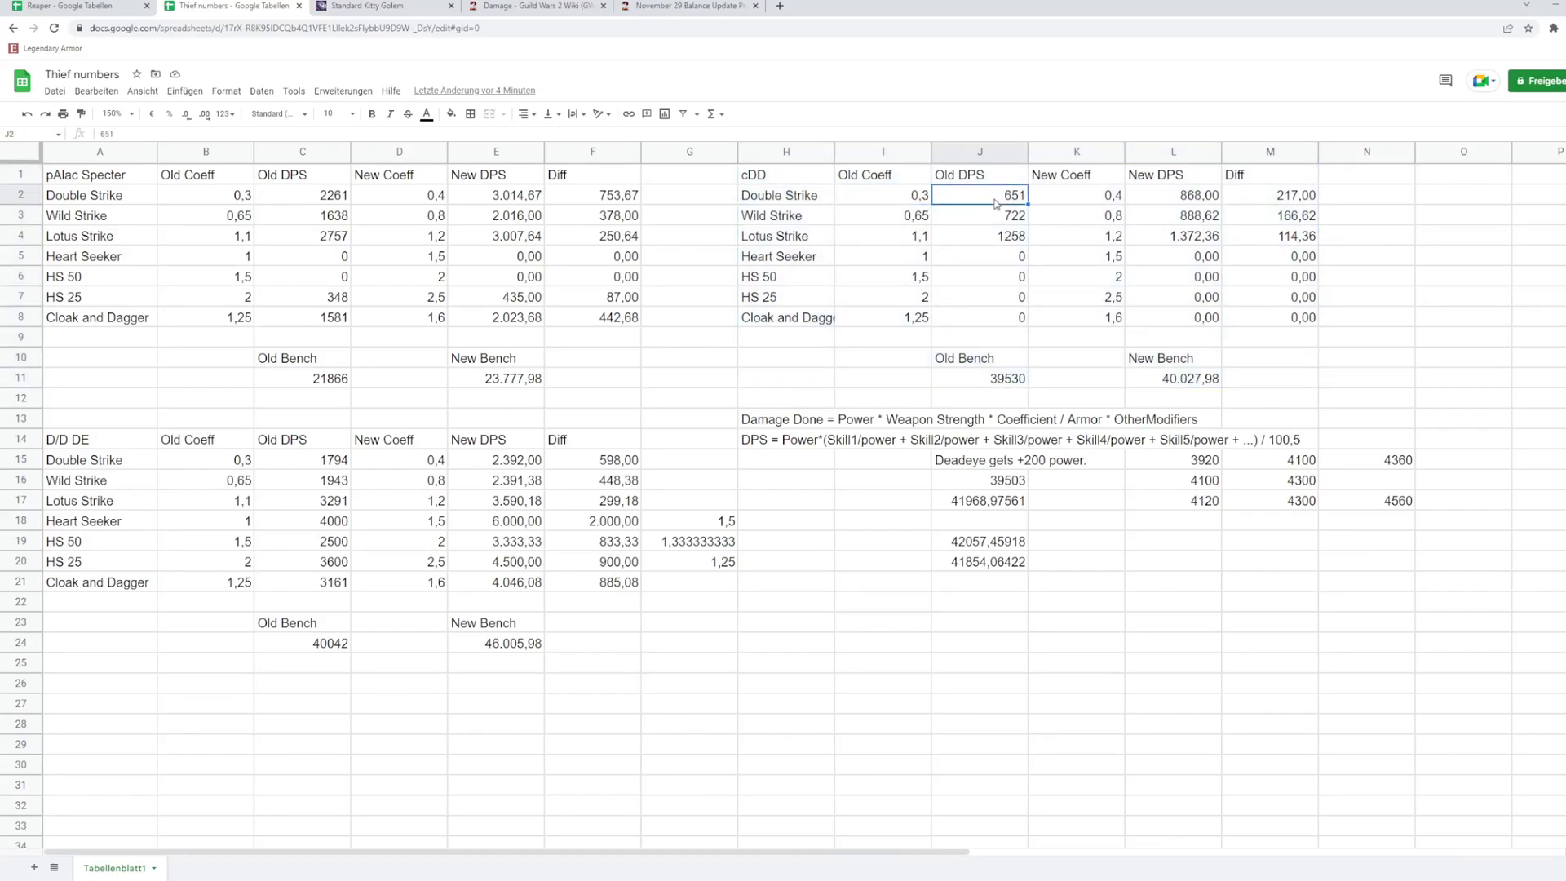
click(994, 238)
click(1285, 202)
click(1273, 218)
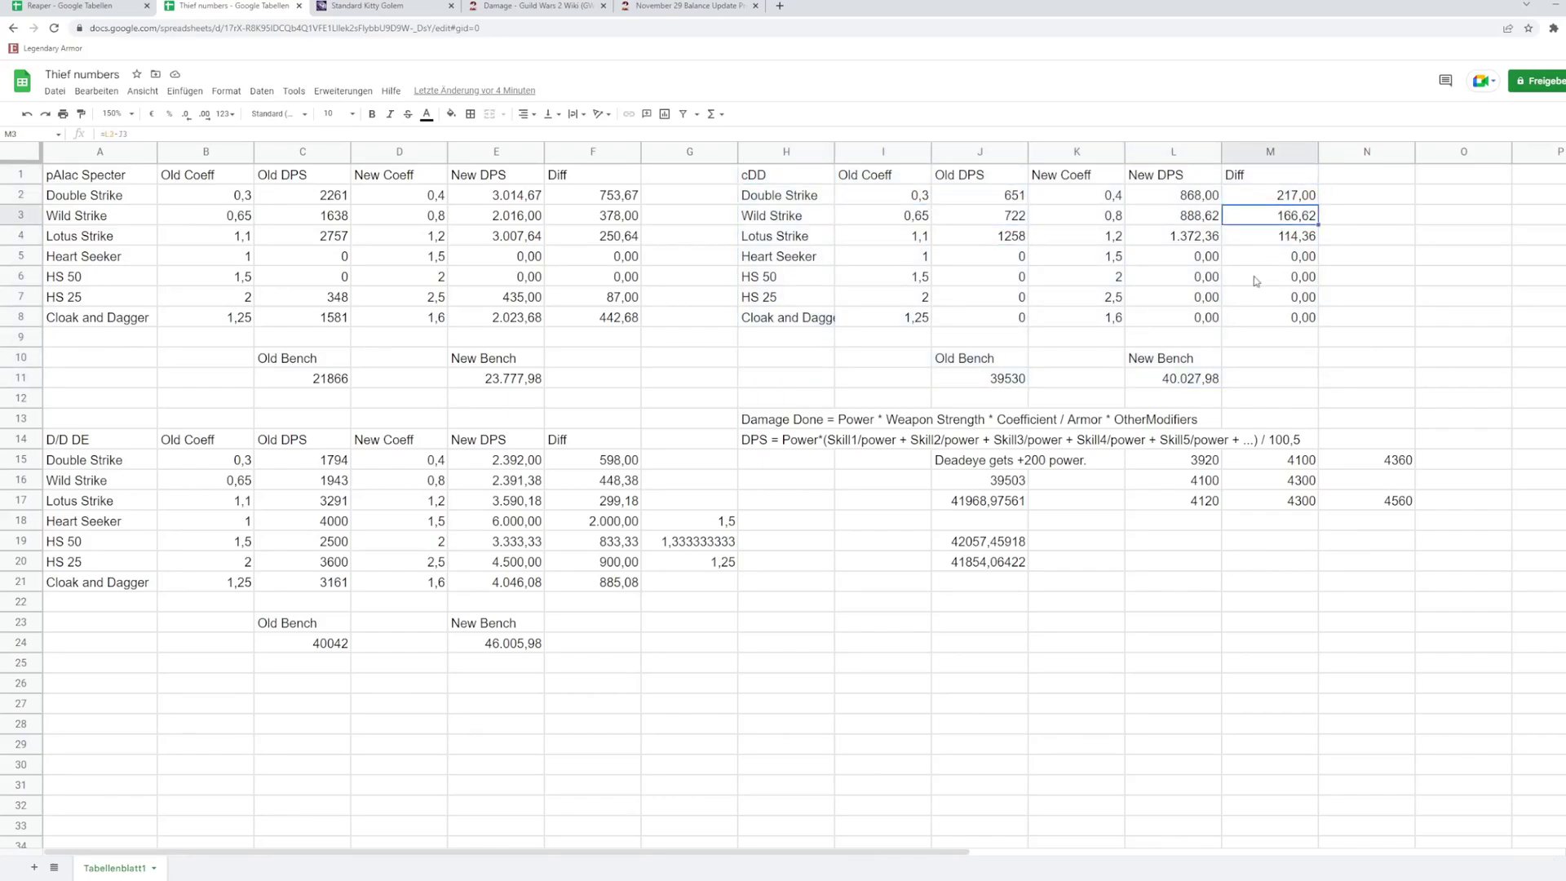